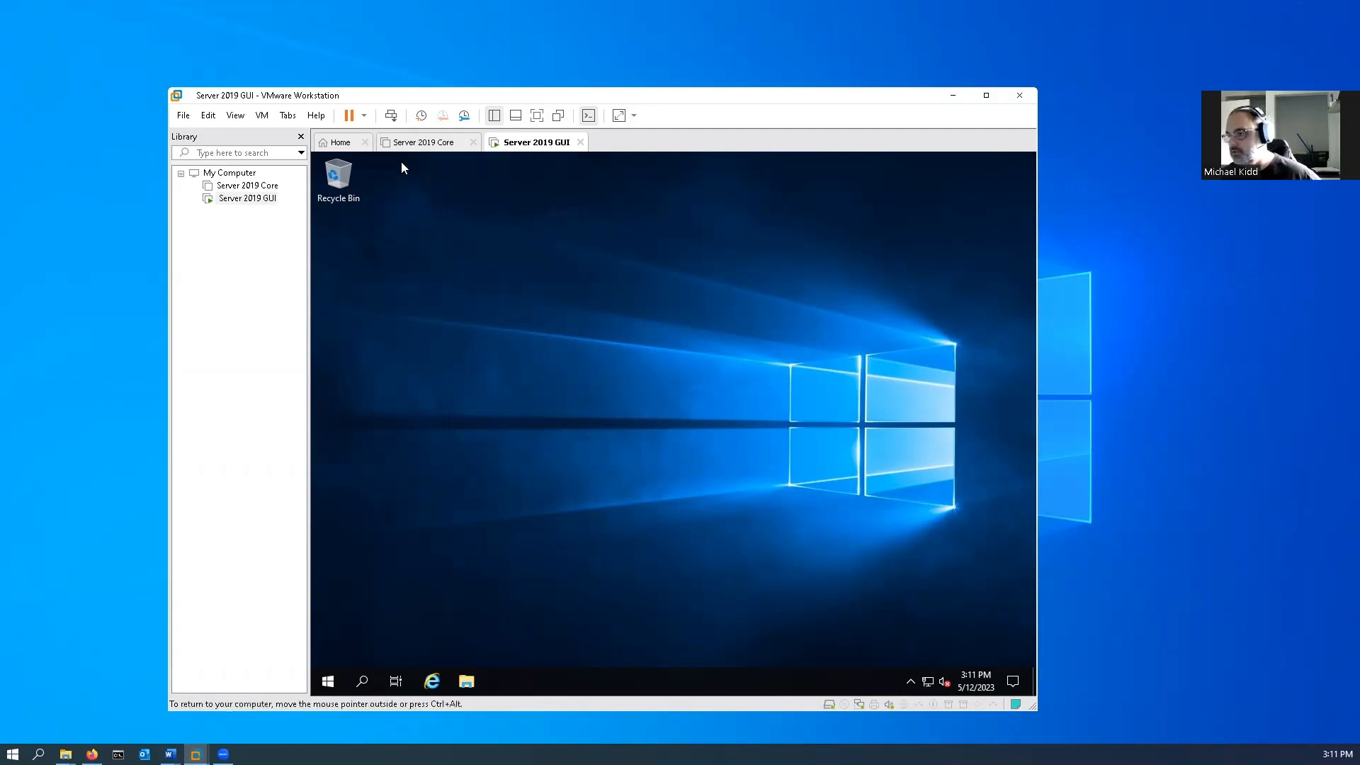
Start a new virtual machine under My Computer with the Custom (advanced) configuration and Workstation 16.2.x hardware compatibility.
{"action": "left_click", "coordinate": [209, 174]}
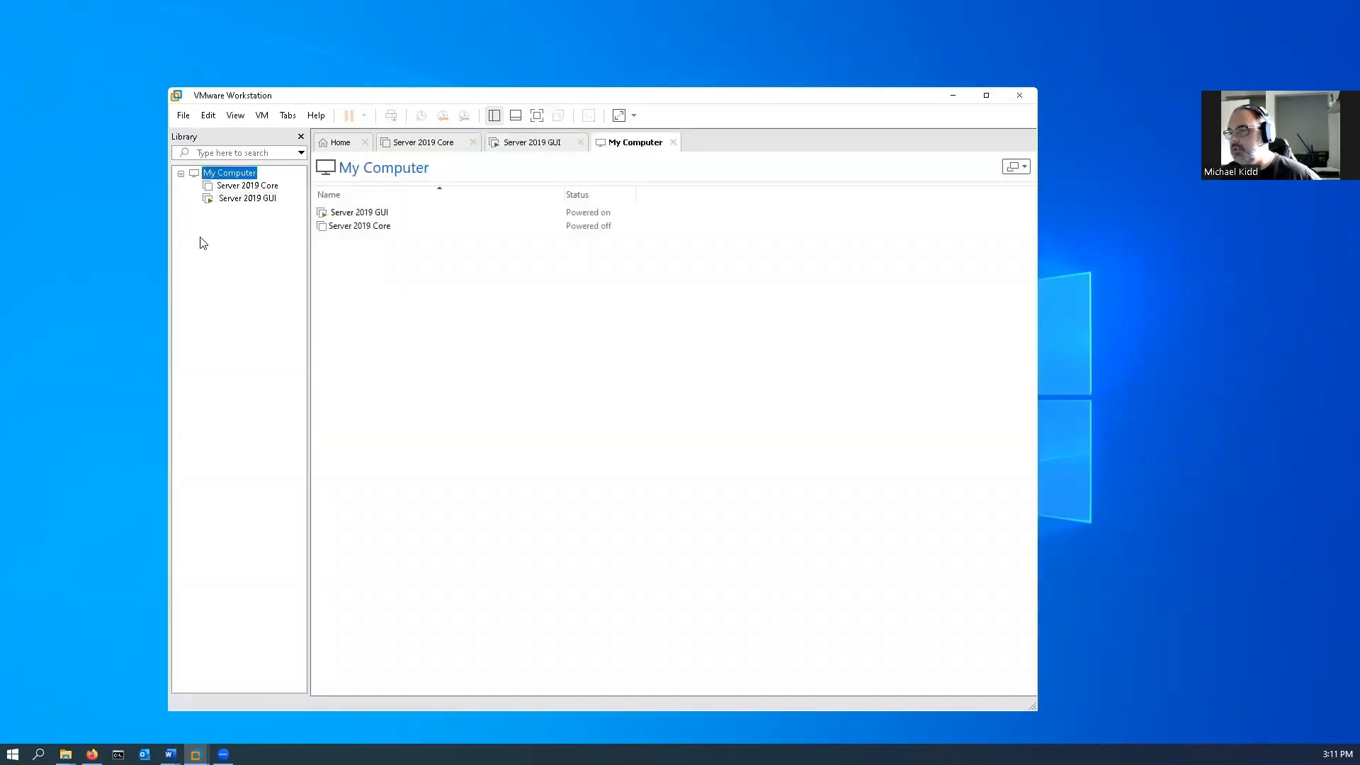
{"action": "right_click", "coordinate": [230, 250]}
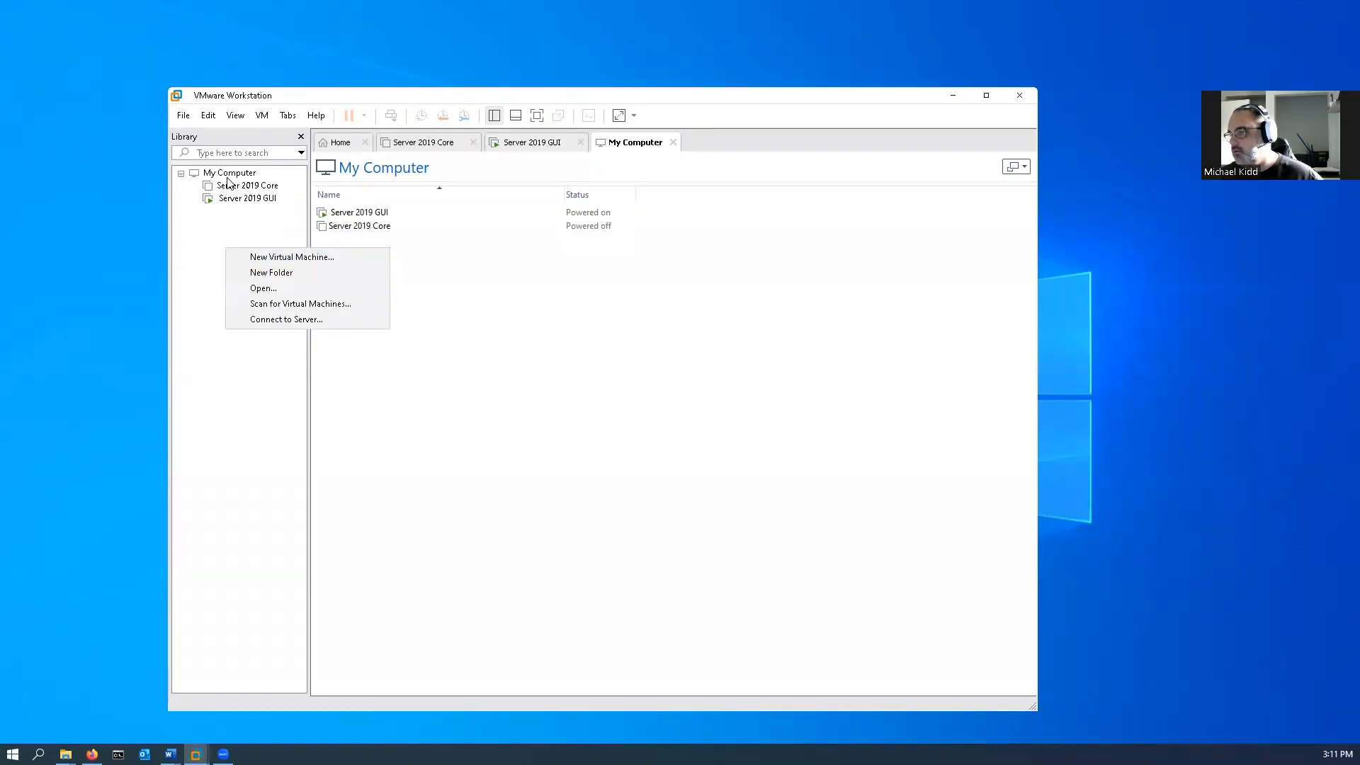
{"action": "left_click", "coordinate": [258, 262]}
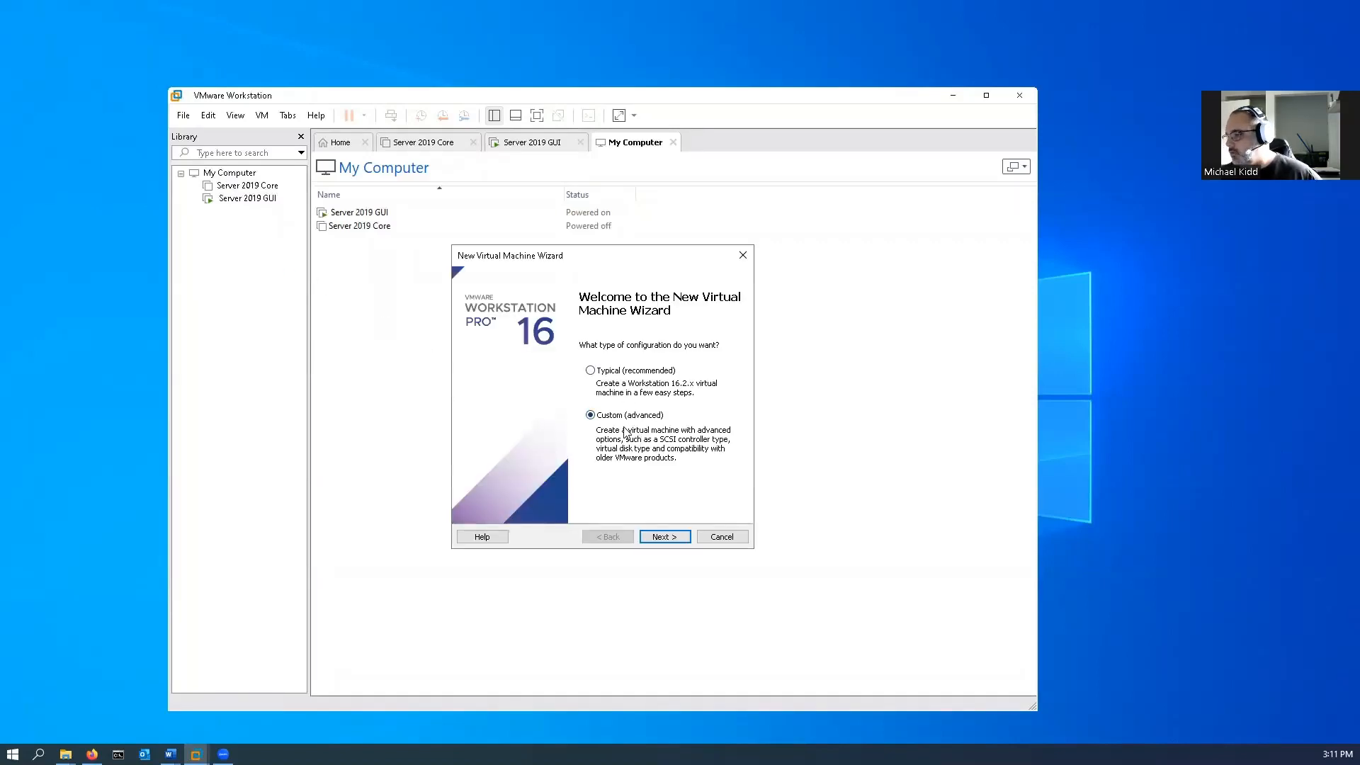
{"action": "left_click", "coordinate": [664, 537]}
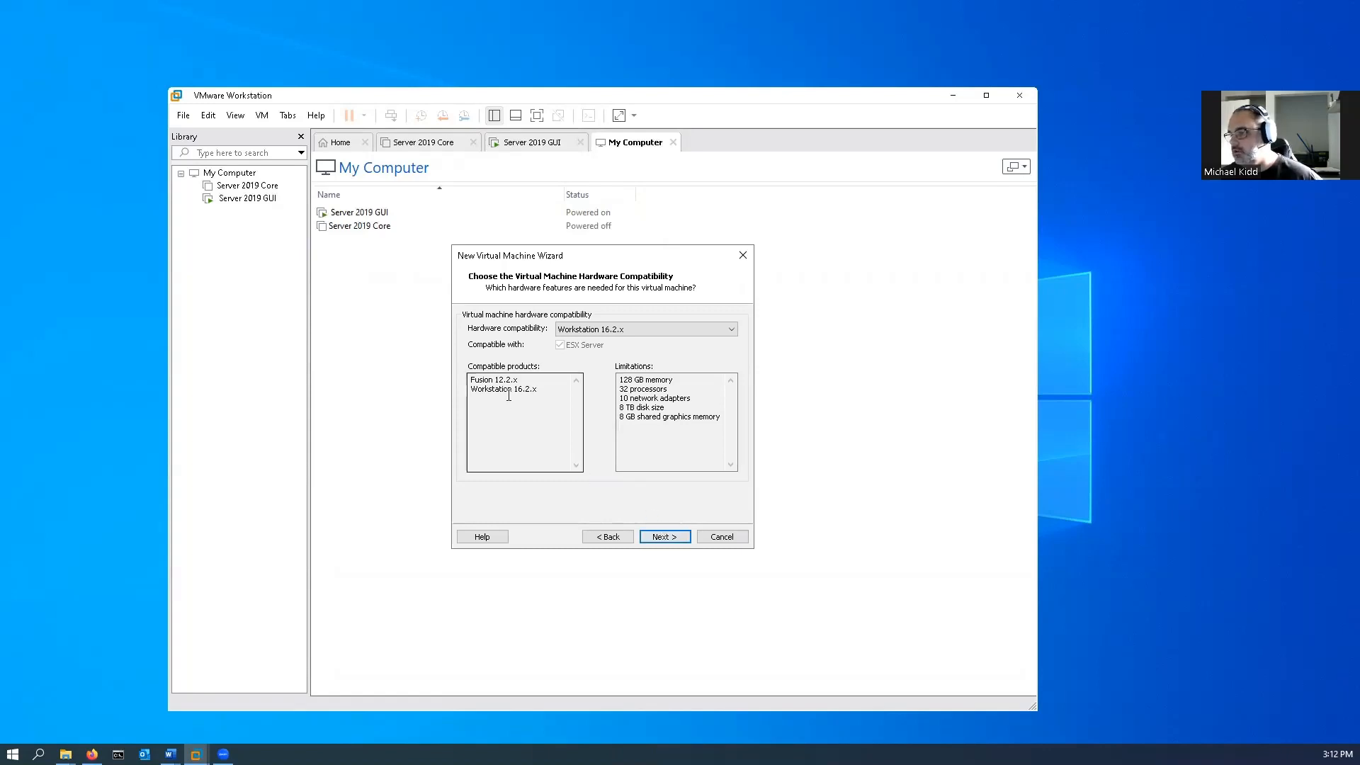
{"action": "left_click", "coordinate": [664, 537]}
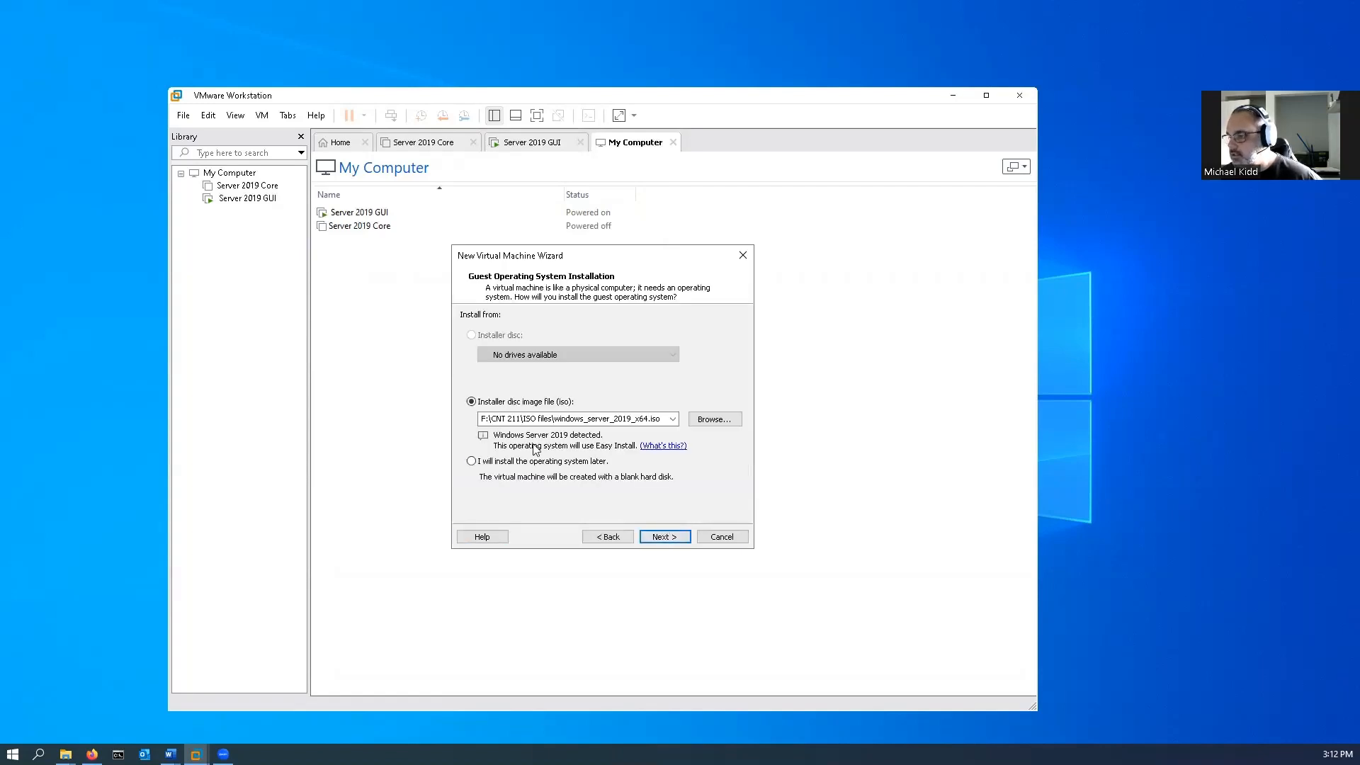
Use Win10_22_x64.iso from F:\CNT201\ISO files\Windows Client as the installer disc image.
{"action": "left_click", "coordinate": [736, 423]}
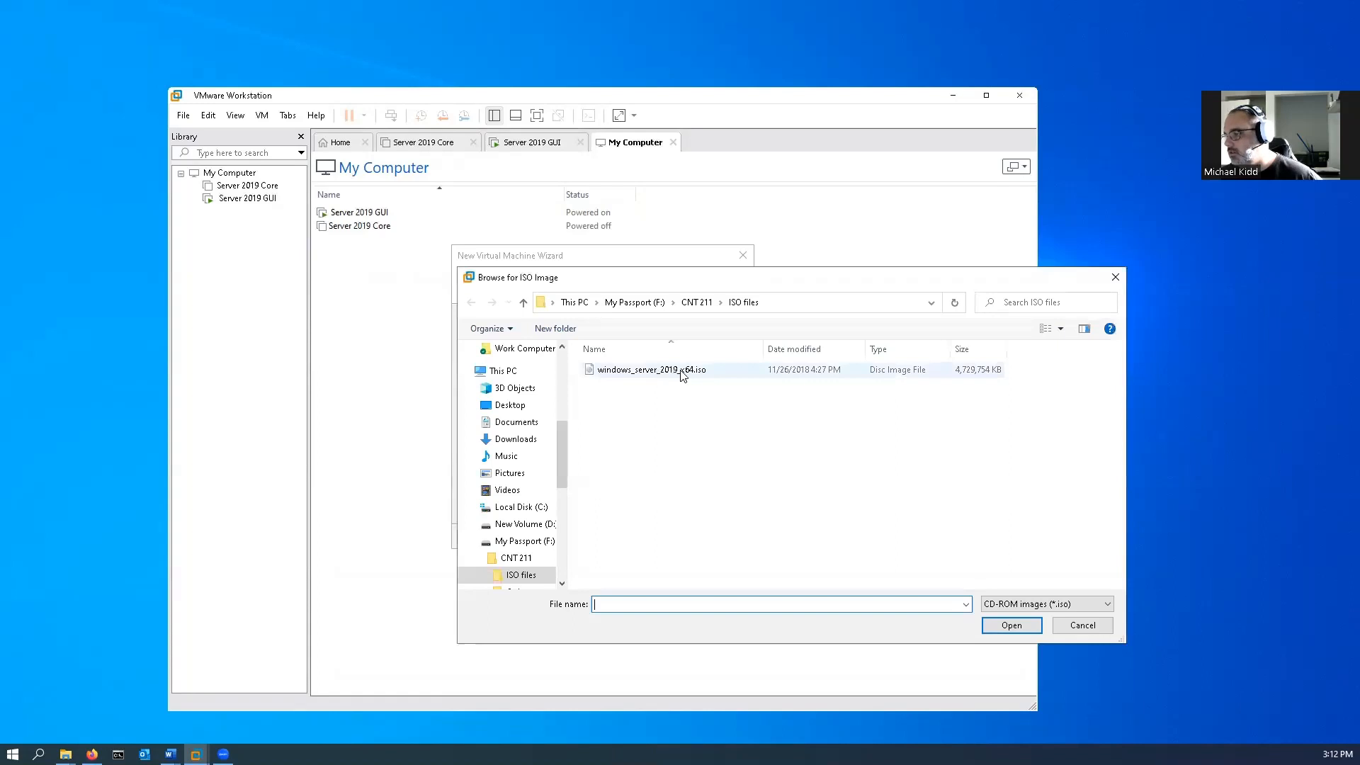
{"action": "left_click", "coordinate": [696, 302]}
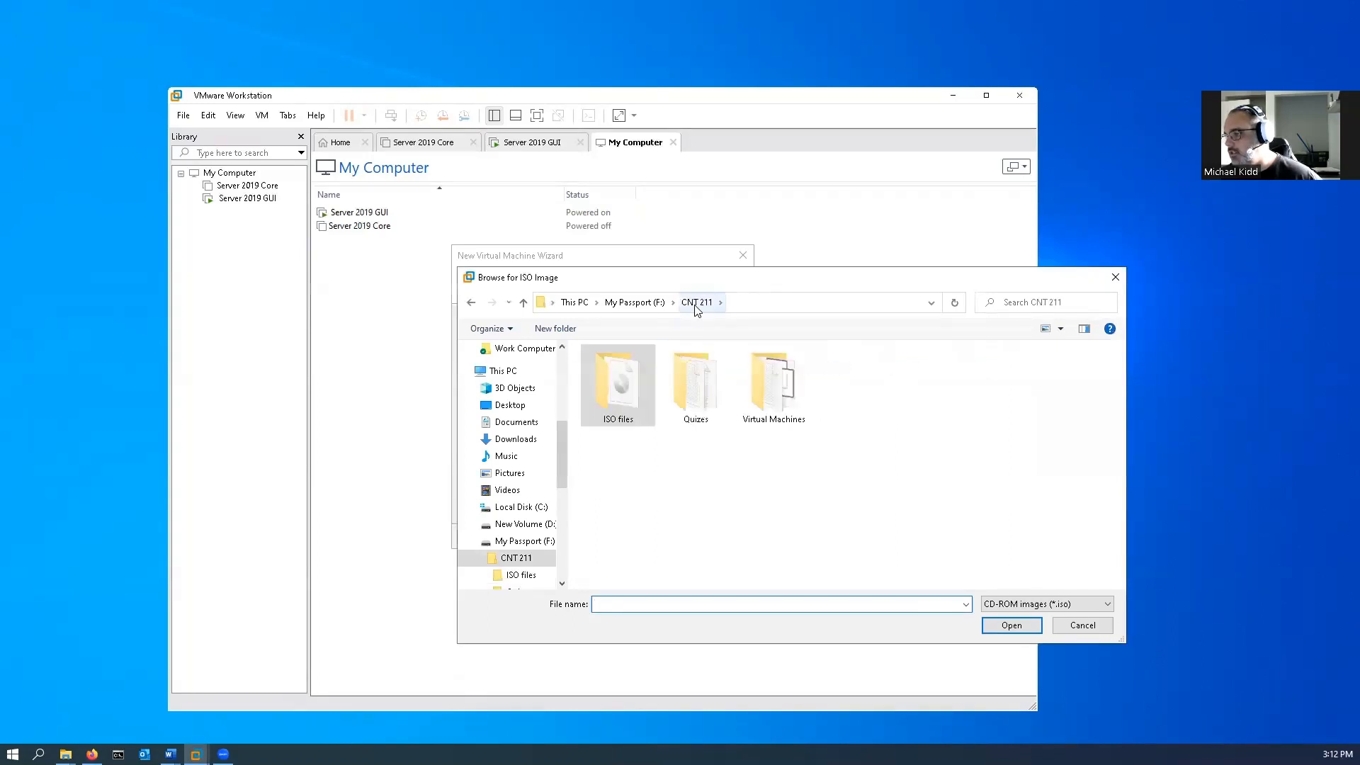
{"action": "double_click", "coordinate": [622, 400]}
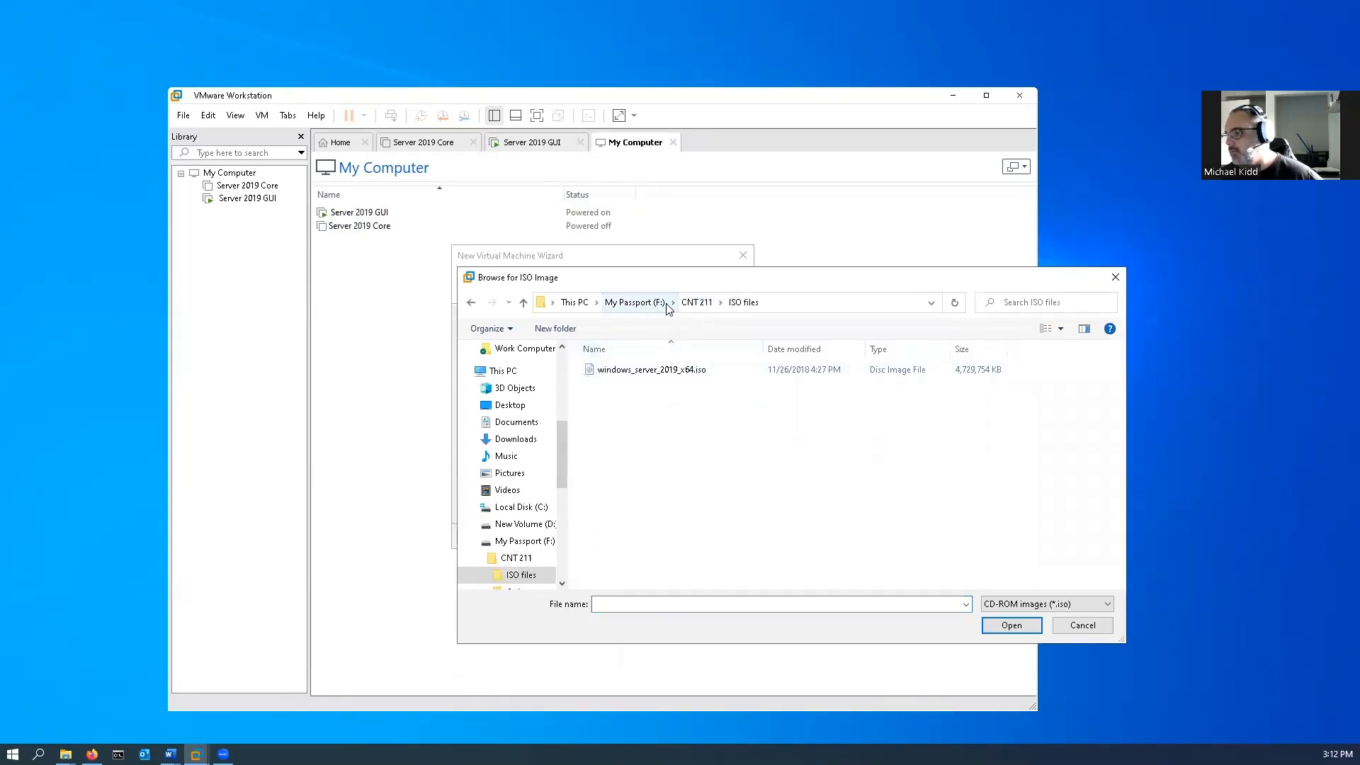
{"action": "left_click", "coordinate": [696, 303]}
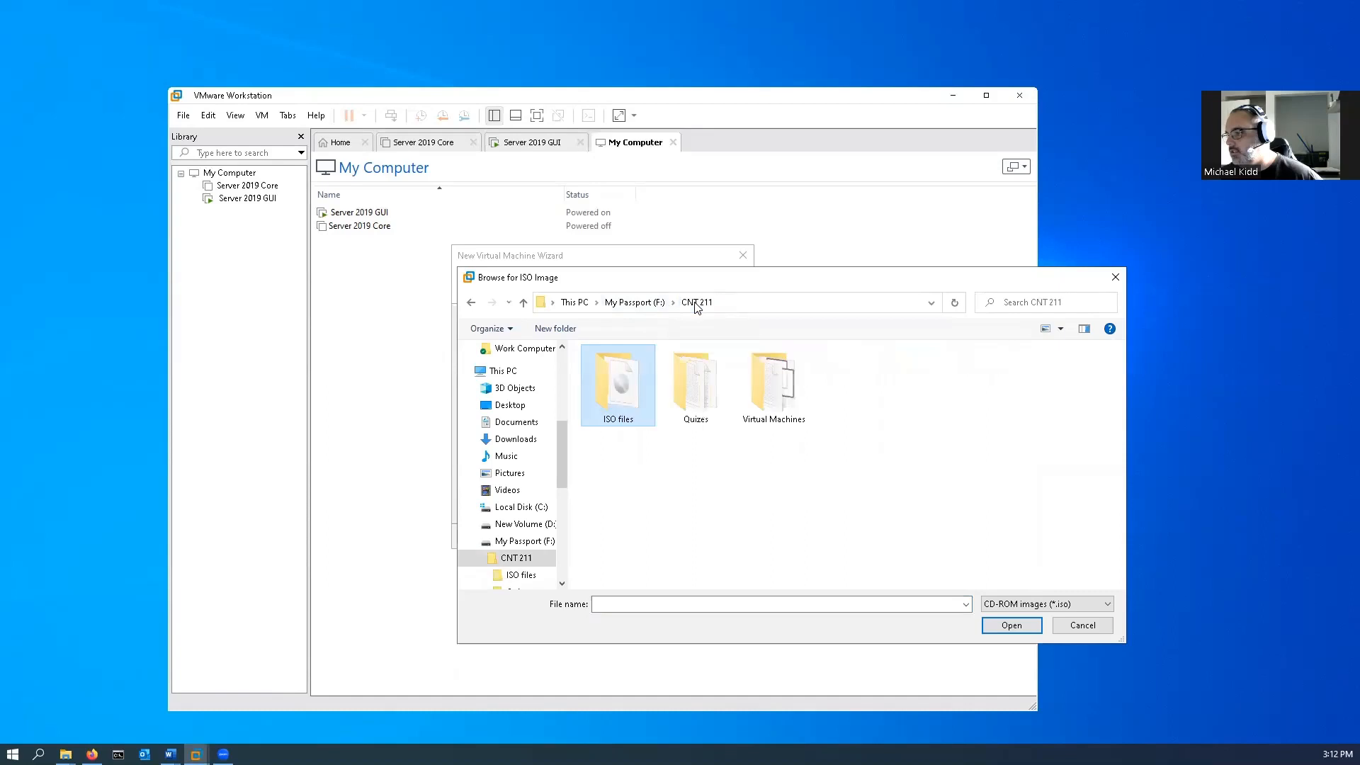
{"action": "left_click", "coordinate": [628, 303]}
{"action": "double_click", "coordinate": [705, 395]}
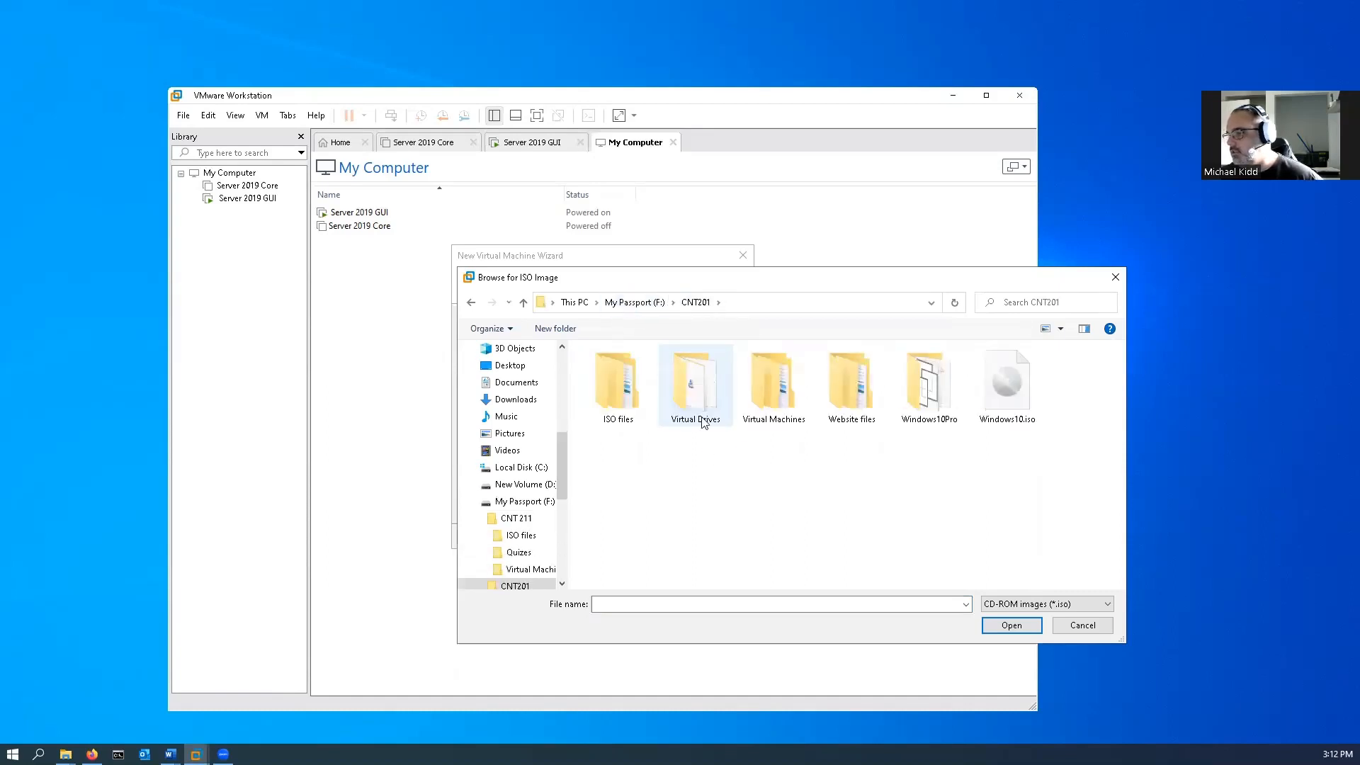
{"action": "double_click", "coordinate": [613, 395]}
{"action": "double_click", "coordinate": [626, 369]}
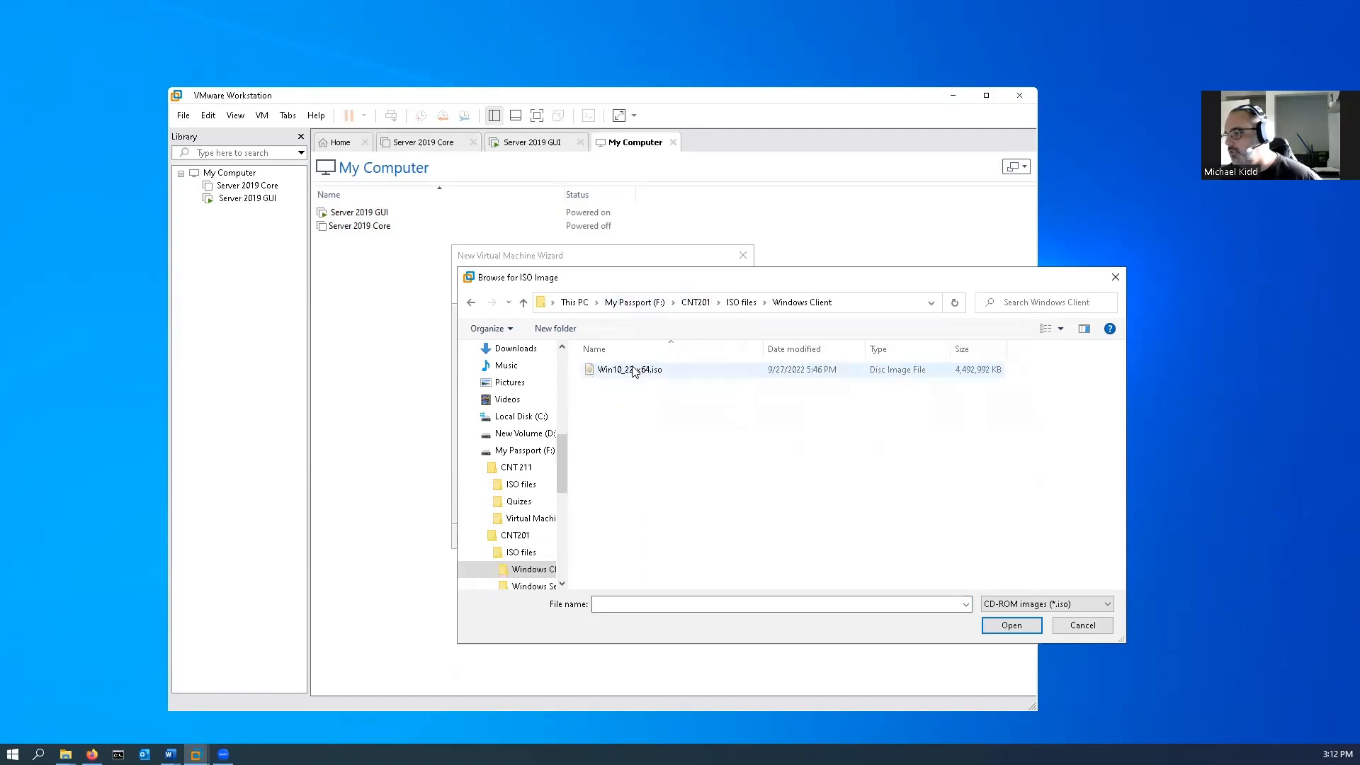
{"action": "left_click", "coordinate": [646, 372]}
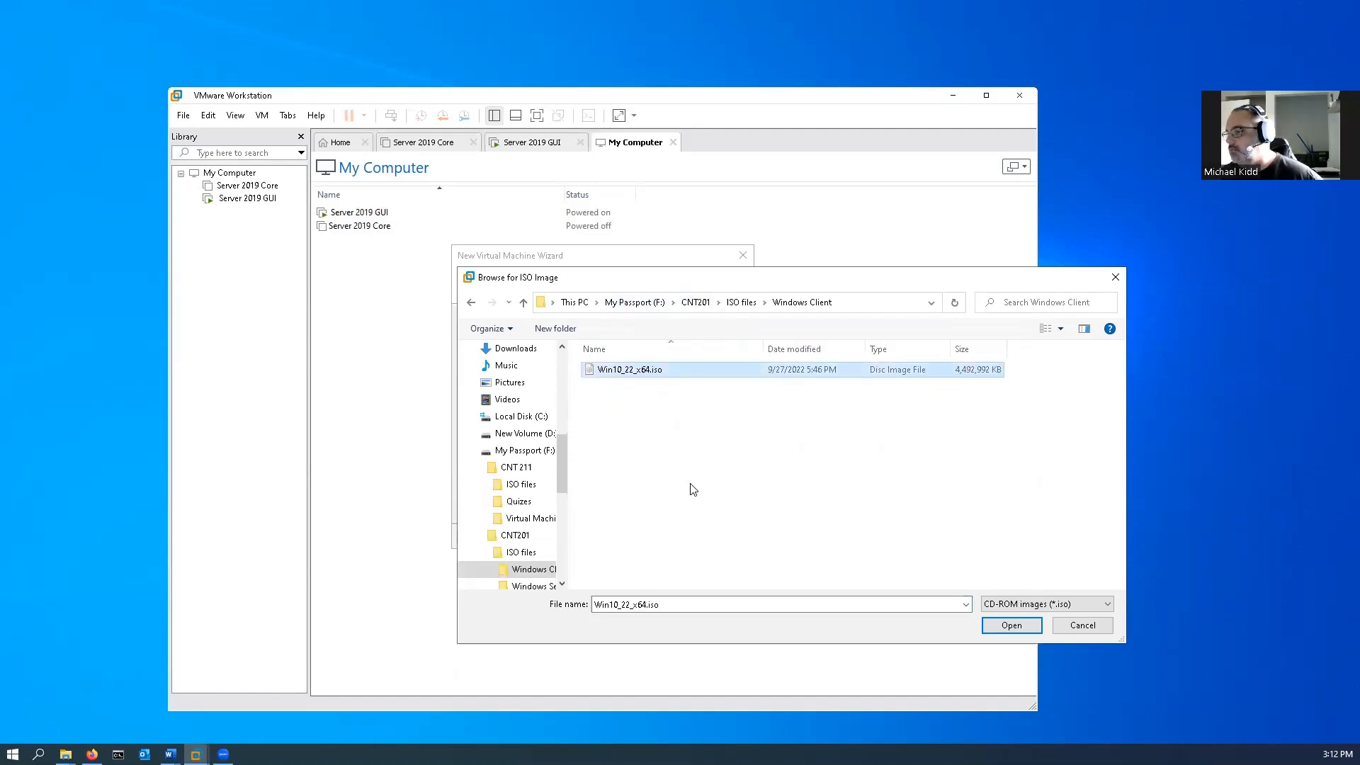
{"action": "left_click", "coordinate": [1012, 625]}
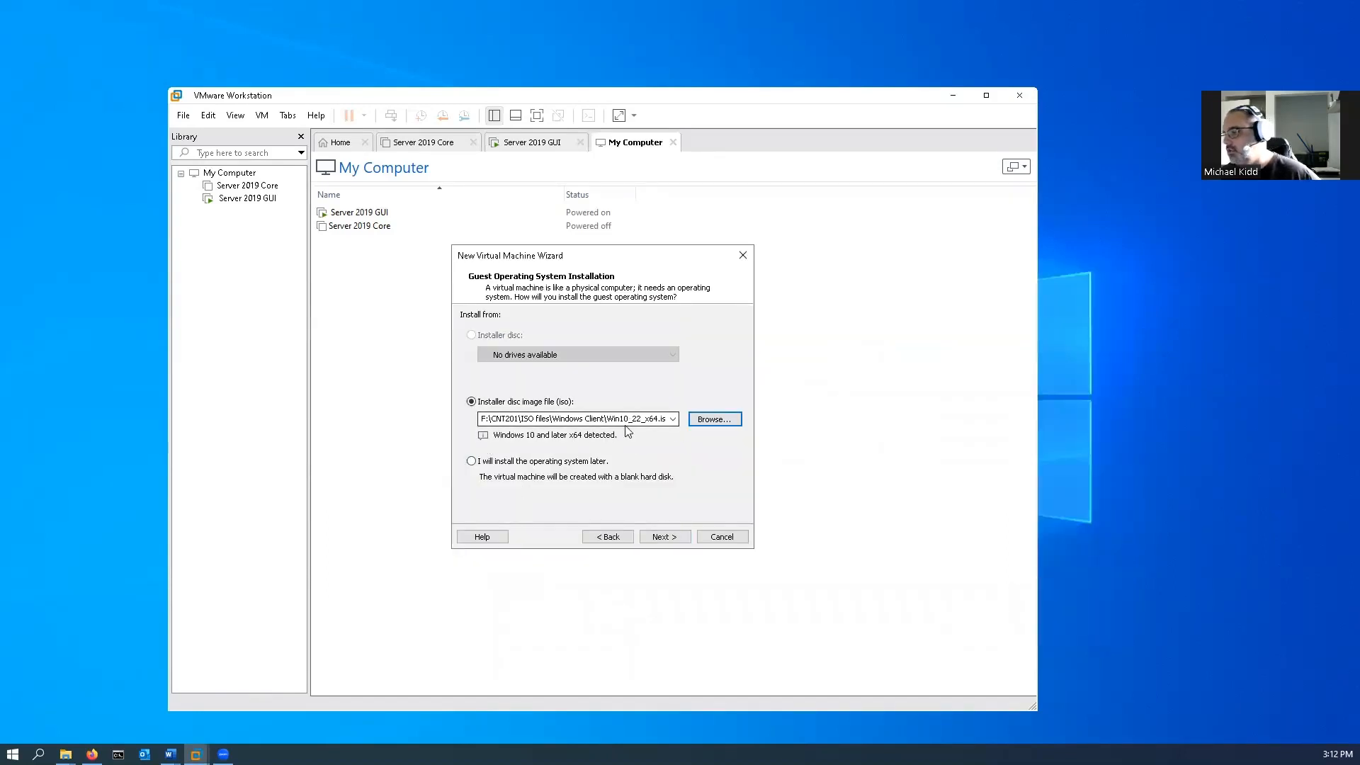
{"action": "left_click", "coordinate": [660, 537]}
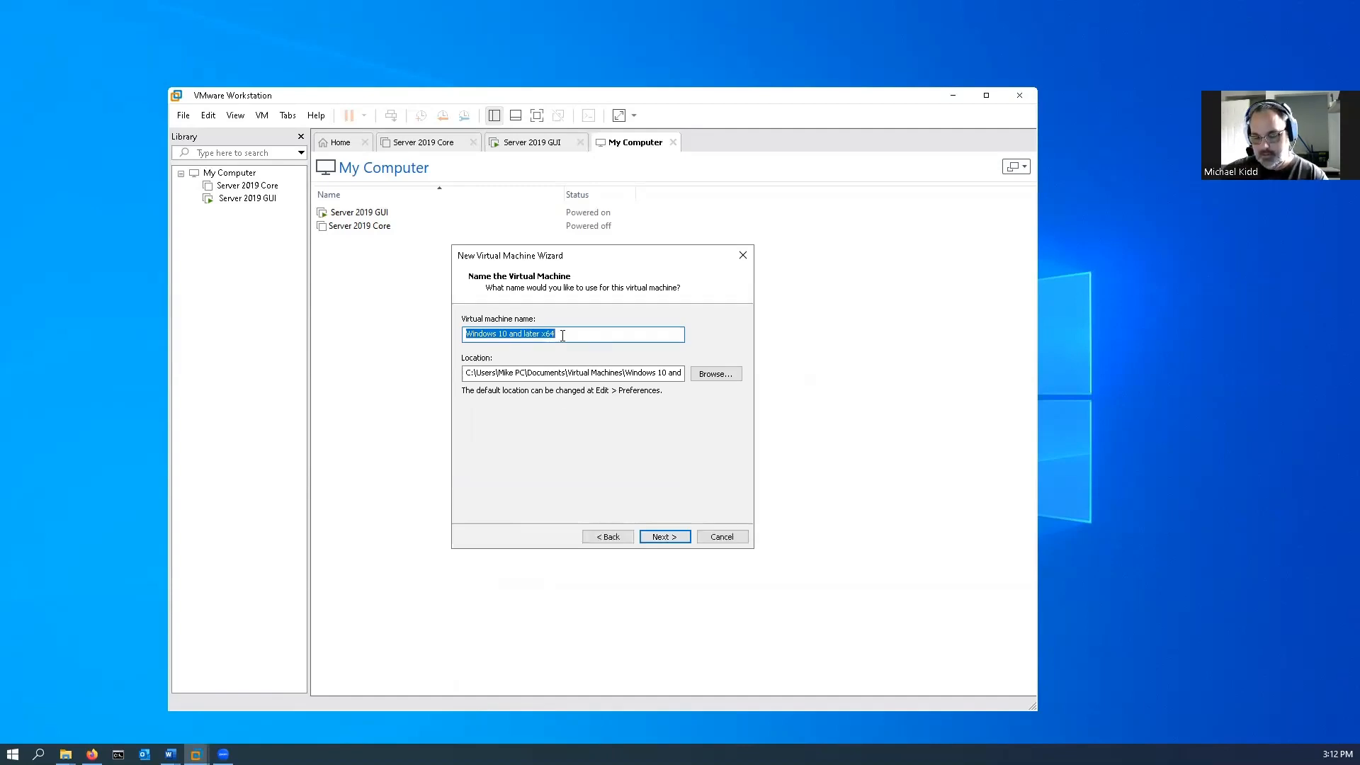
Name the virtual machine Windows 10 Client and browse for its location to CNT 211\Virtual Machines on My Passport (F:).
{"action": "type", "text": "Wi"}
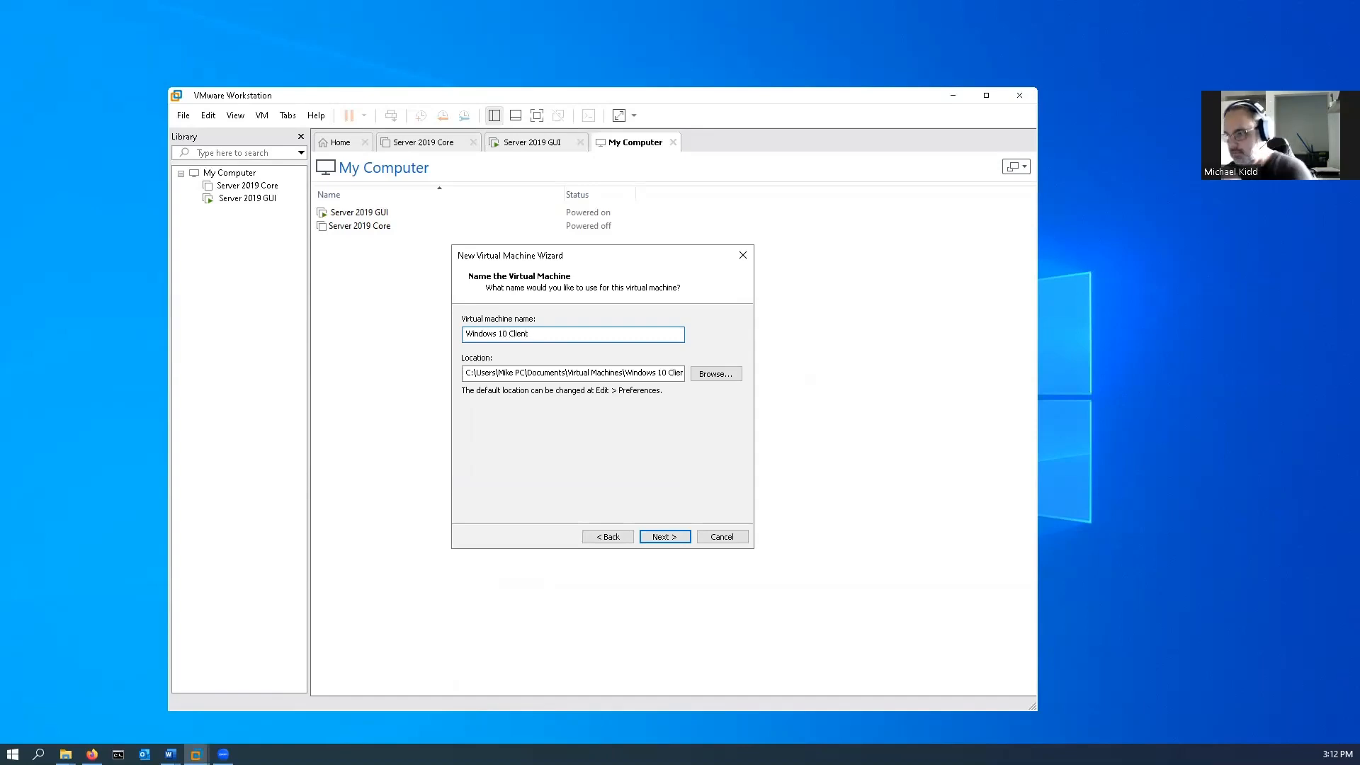
{"action": "left_click", "coordinate": [718, 374]}
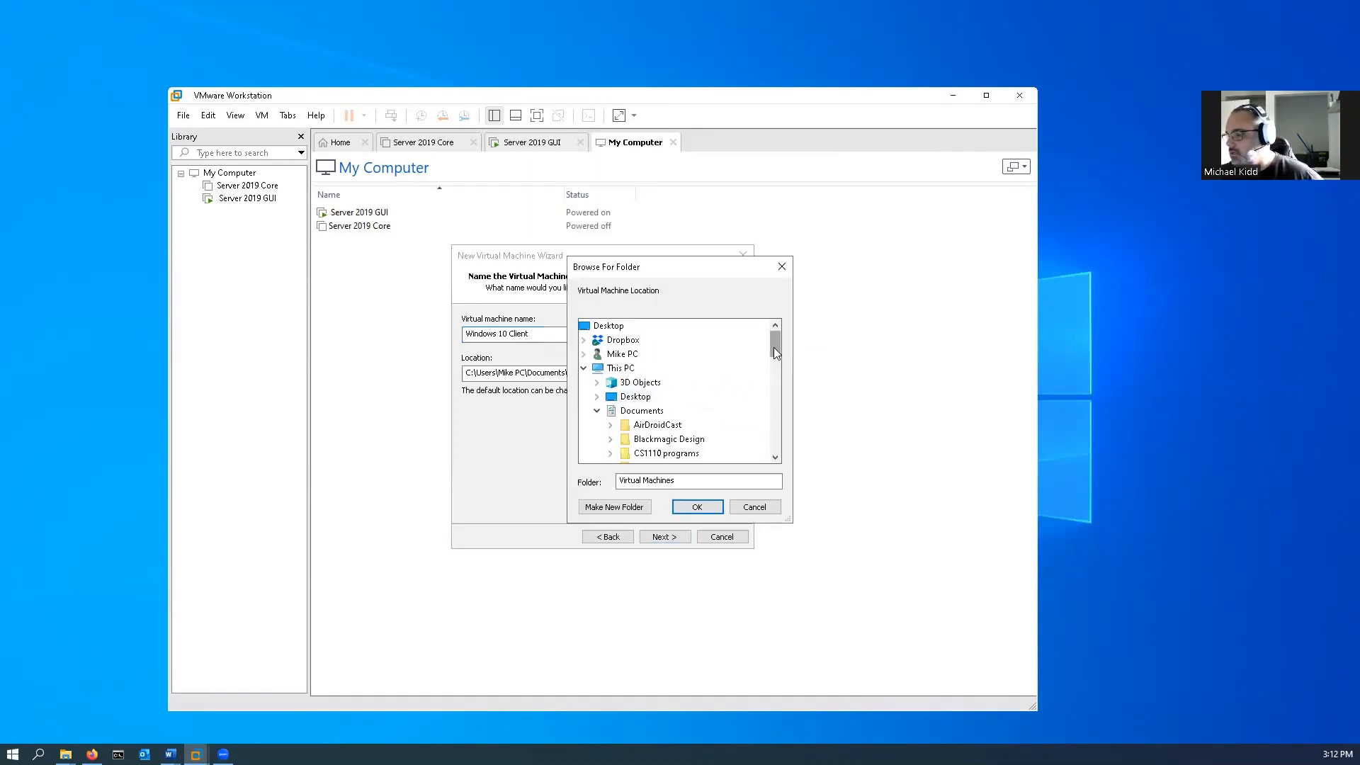
{"action": "scroll", "coordinate": [677, 375], "scroll_direction": "down", "scroll_amount": 15}
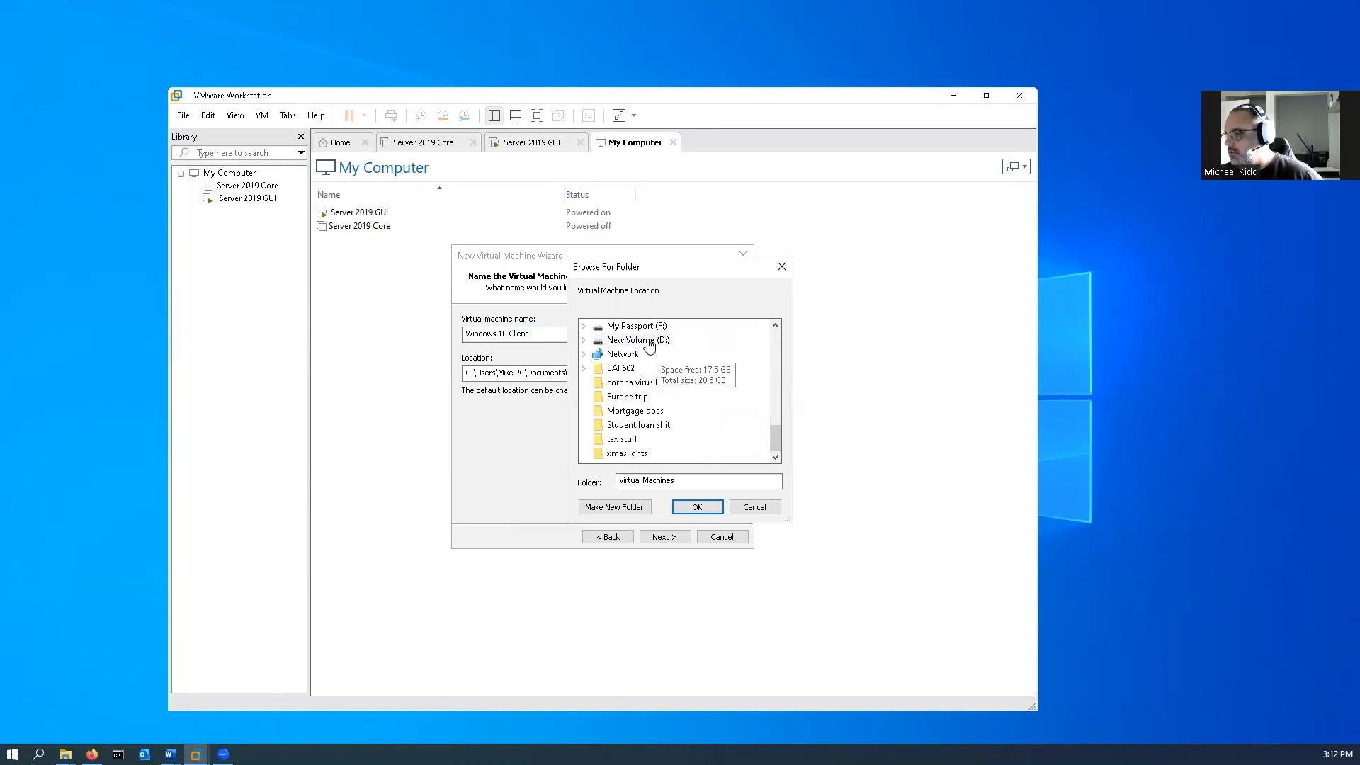
{"action": "double_click", "coordinate": [638, 326]}
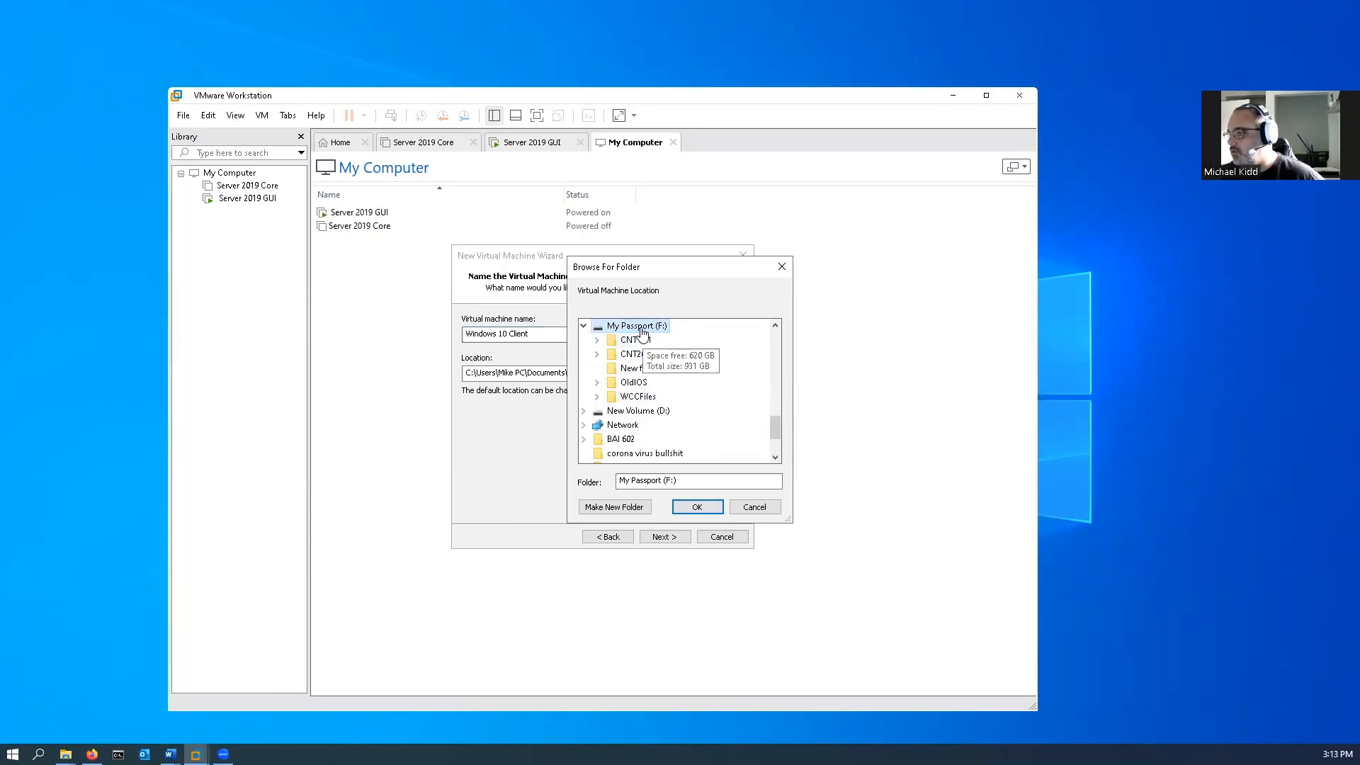
{"action": "double_click", "coordinate": [628, 343]}
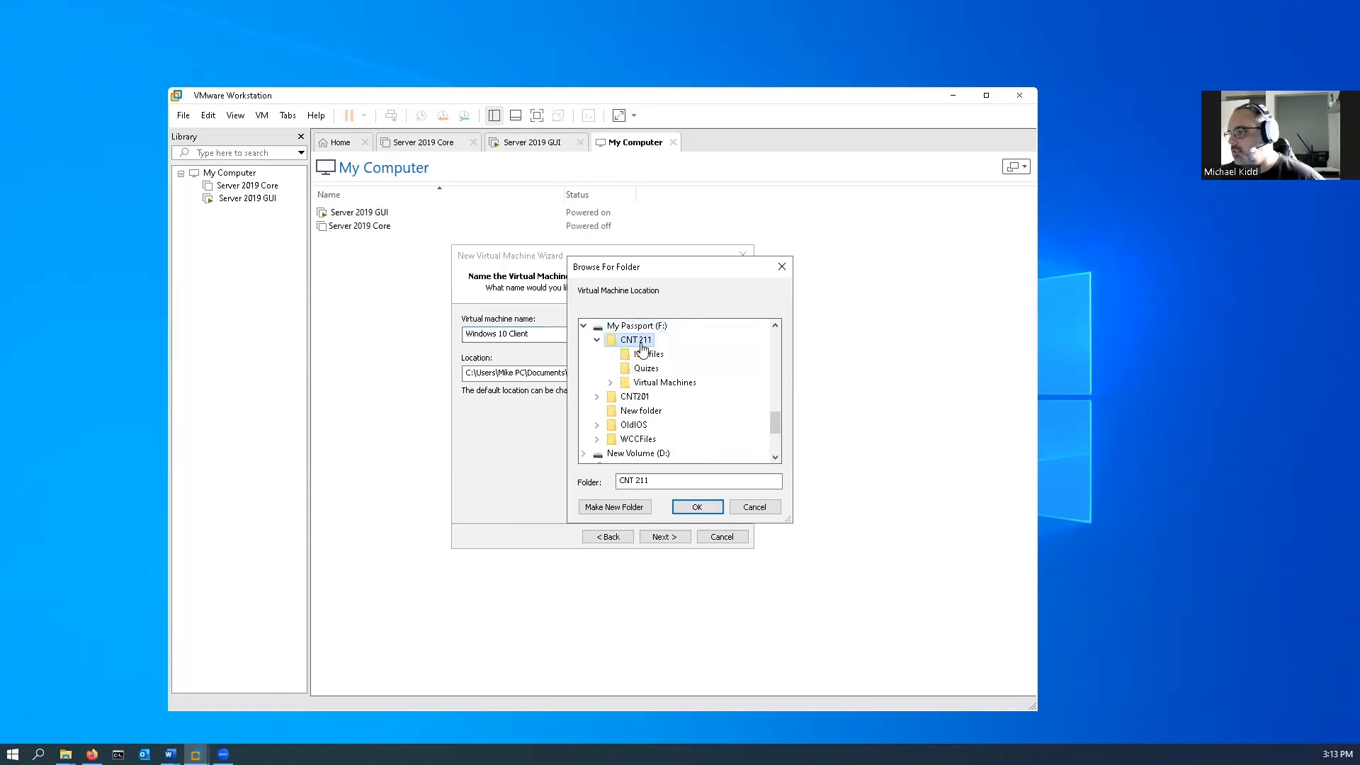
{"action": "double_click", "coordinate": [676, 383]}
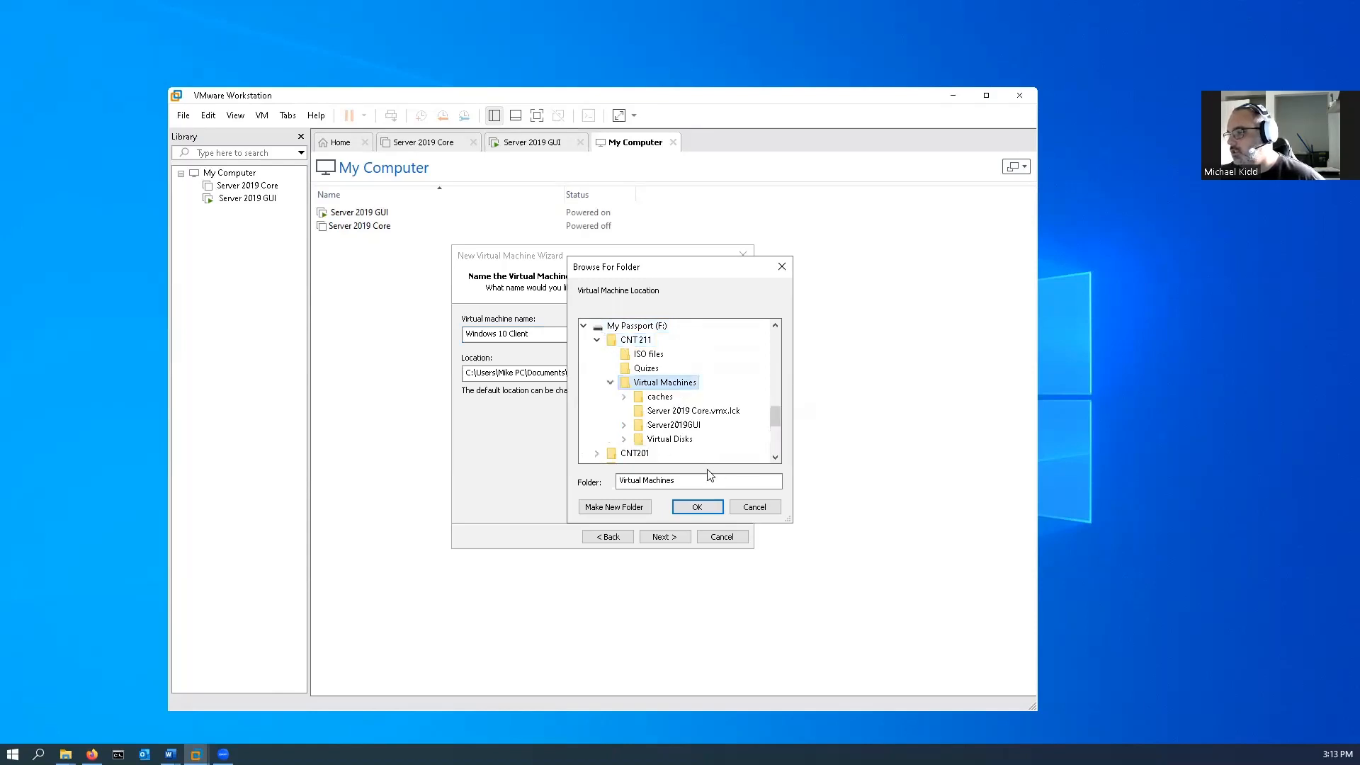
Create a folder named Windows 10 Client inside Virtual Machines and use it as the virtual machine's location.
{"action": "left_click", "coordinate": [614, 507]}
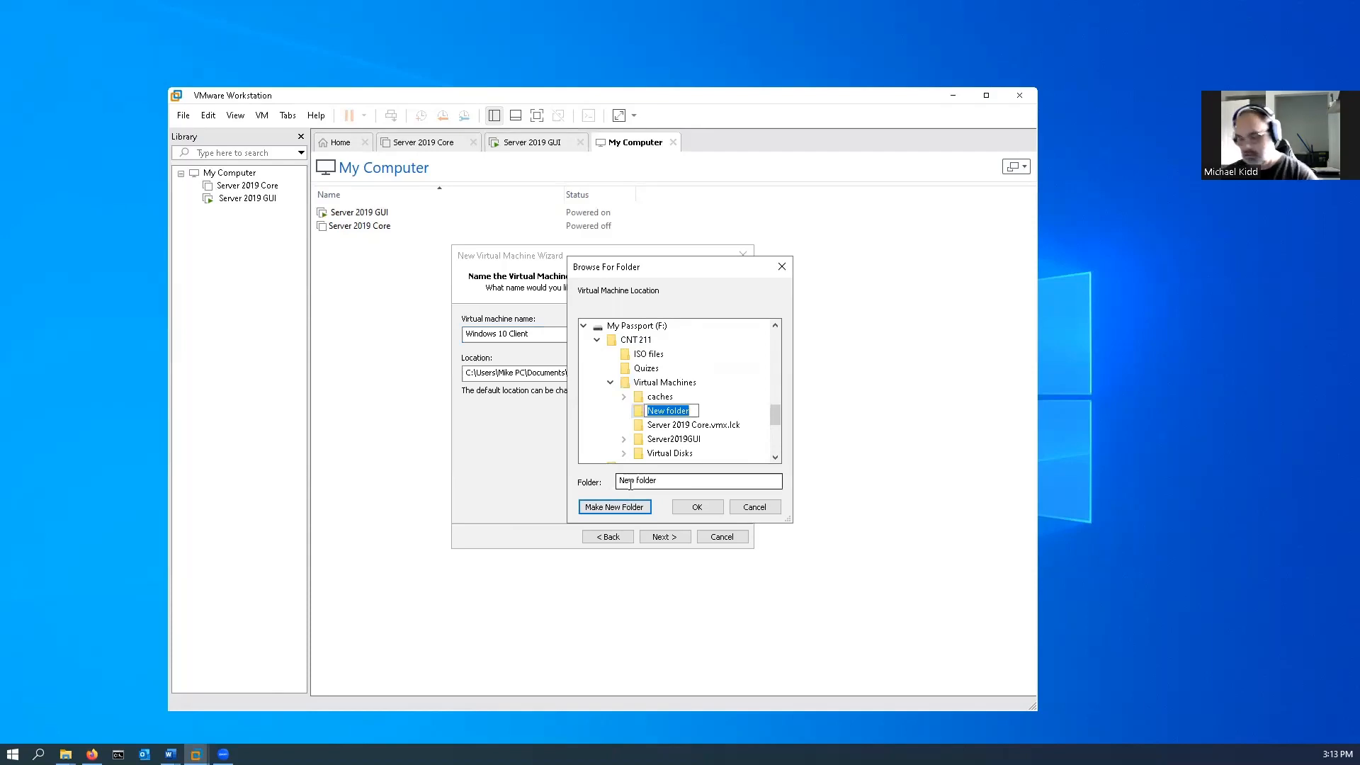
{"action": "type", "text": "Windows 10"}
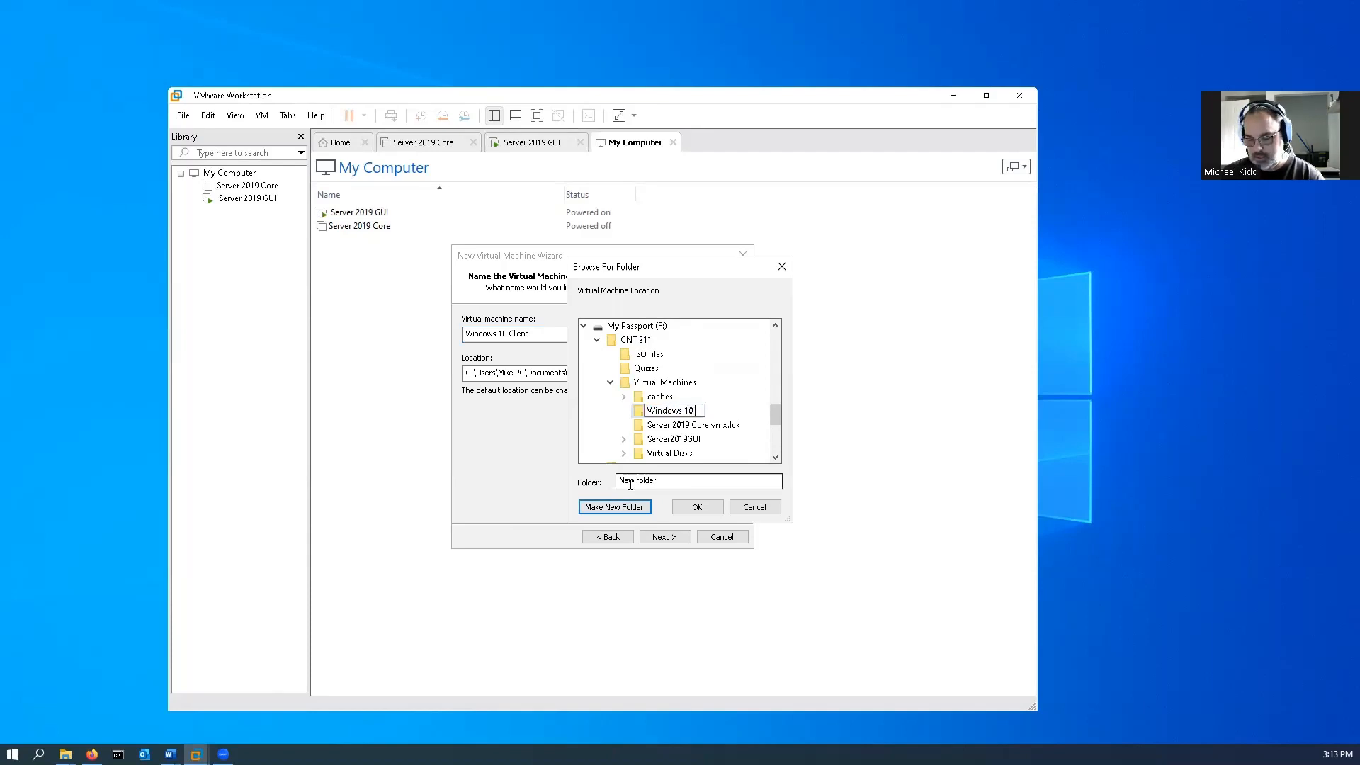
{"action": "type", "text": " Client"}
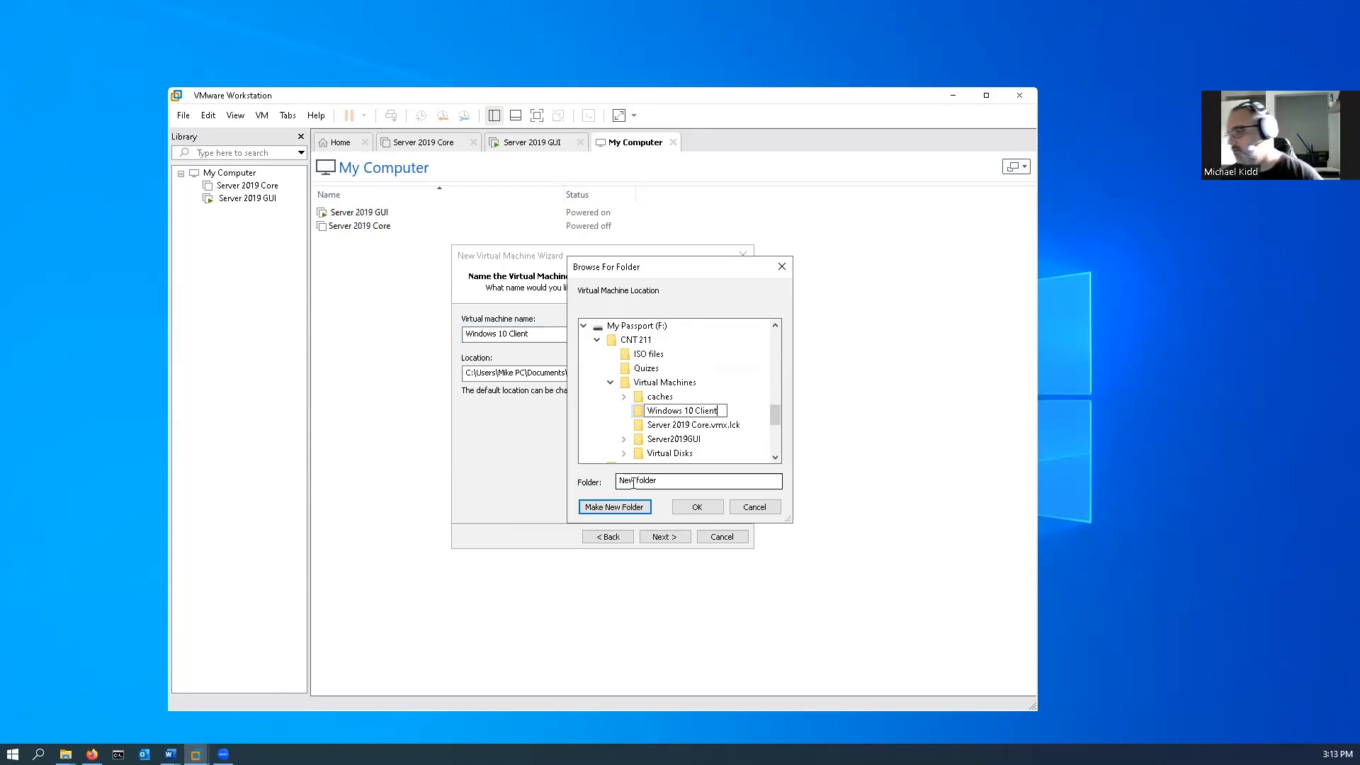
{"action": "key", "text": "Return"}
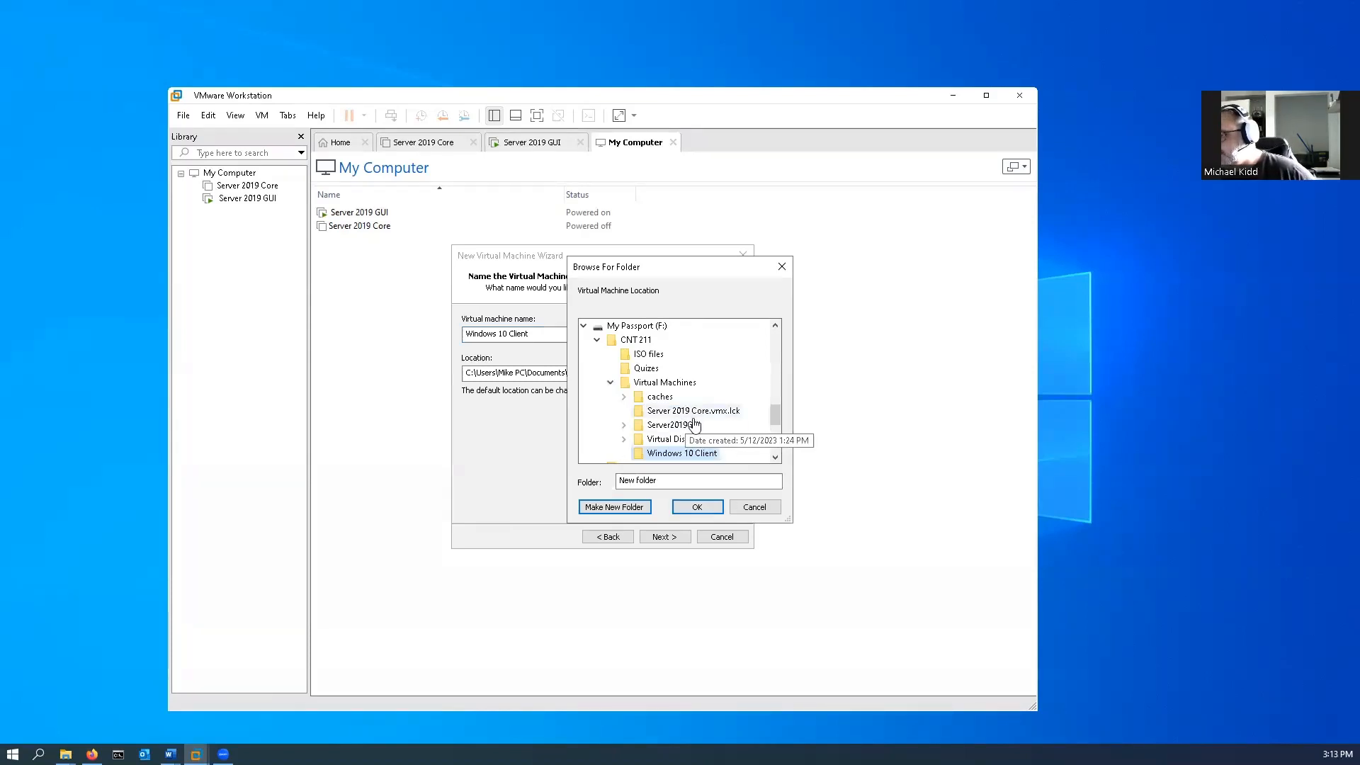
{"action": "left_click", "coordinate": [699, 505]}
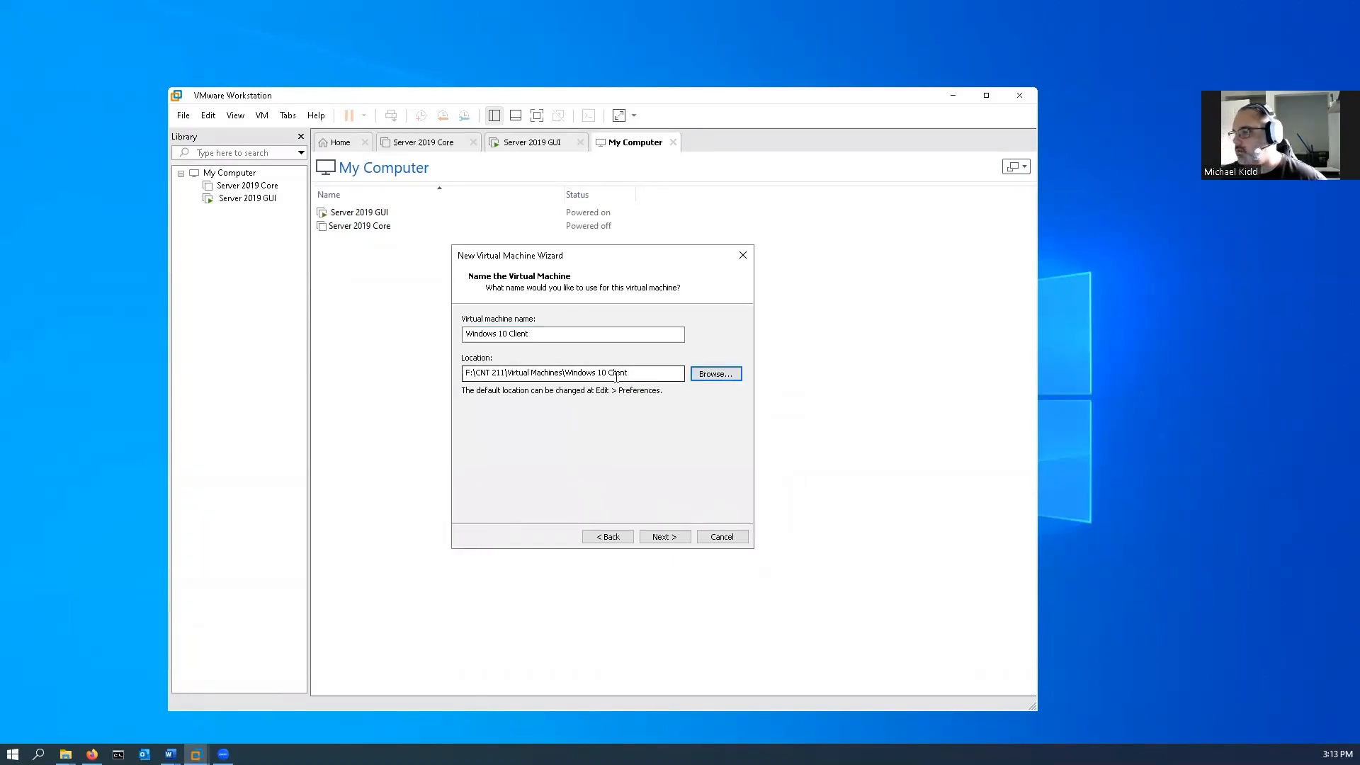
{"action": "left_click", "coordinate": [668, 540]}
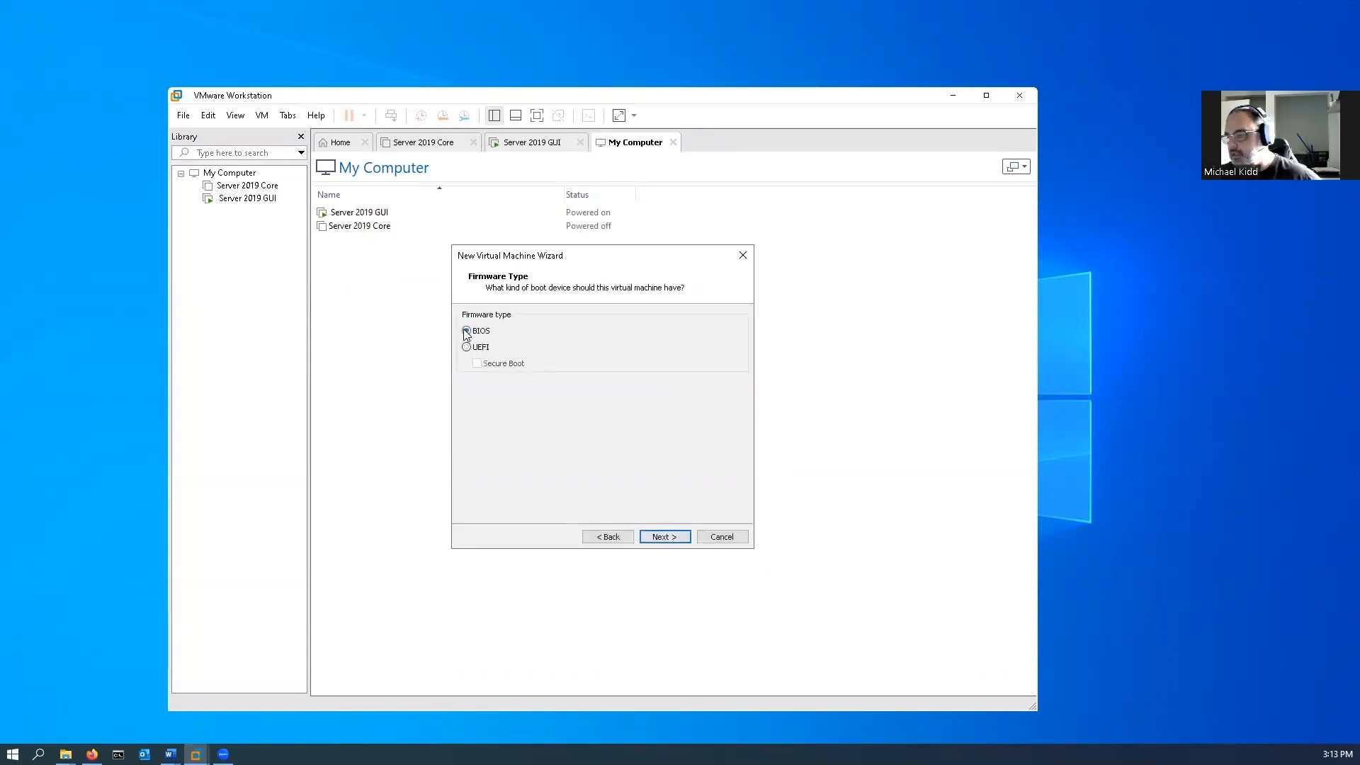
Configure the virtual machine with BIOS firmware, 2 processors with 1 core each, 4096 MB of memory and NAT networking.
{"action": "left_click", "coordinate": [675, 541]}
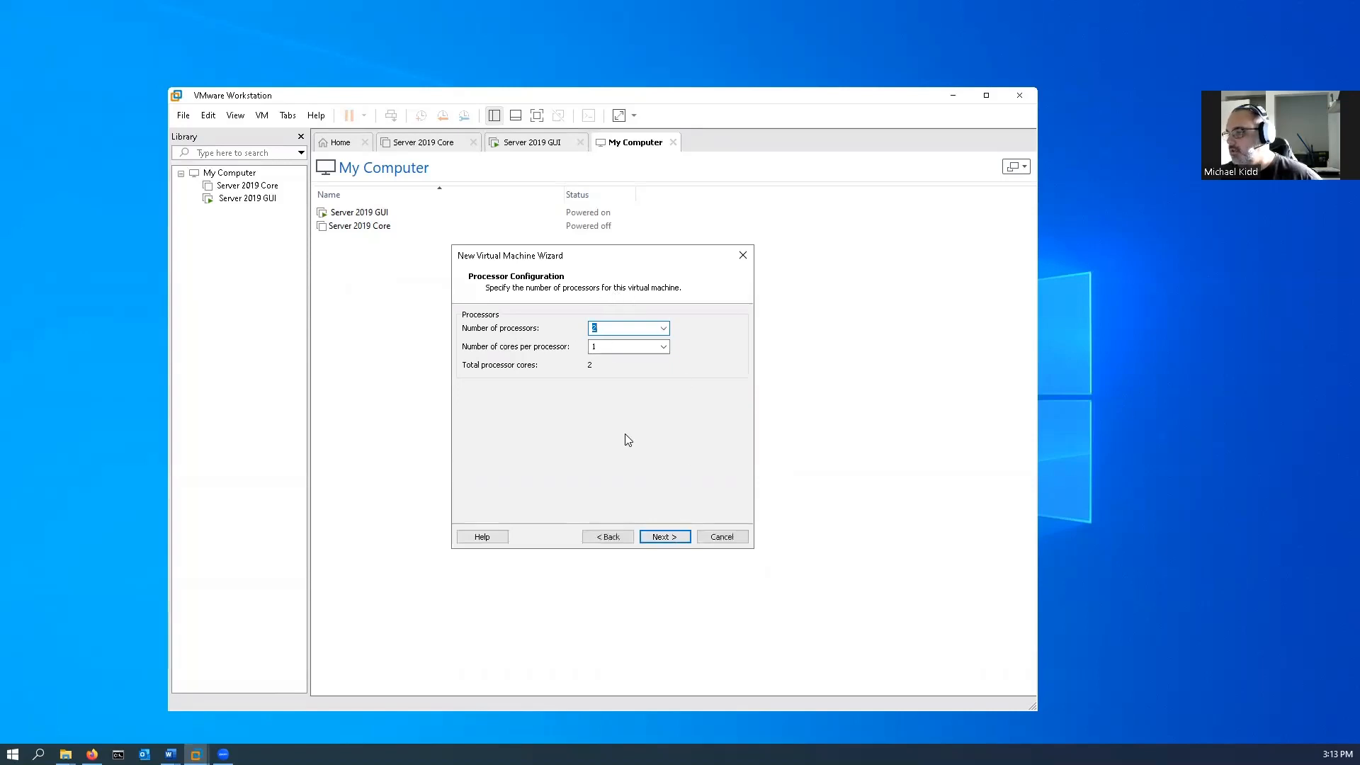
{"action": "left_click", "coordinate": [661, 543]}
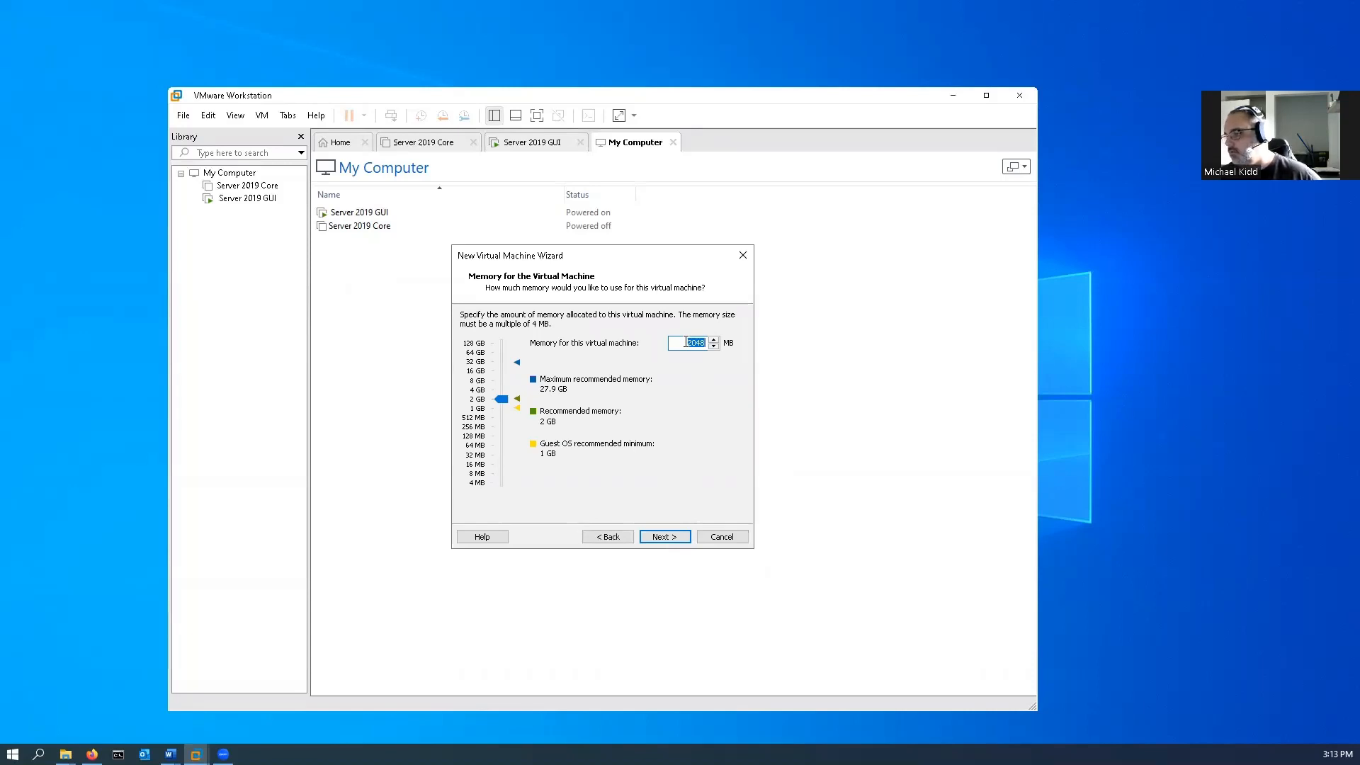
{"action": "left_click_drag", "start_coordinate": [503, 406], "coordinate": [501, 391]}
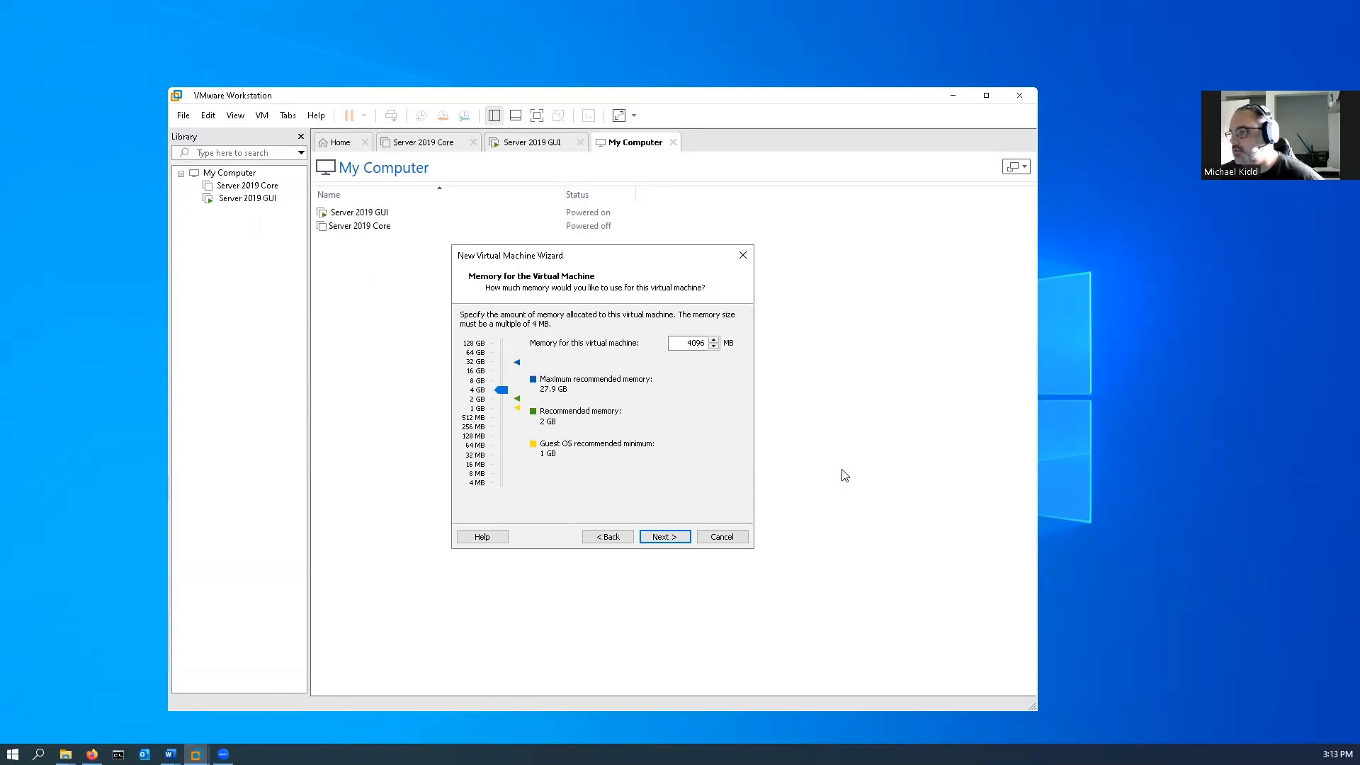
{"action": "left_click", "coordinate": [662, 539]}
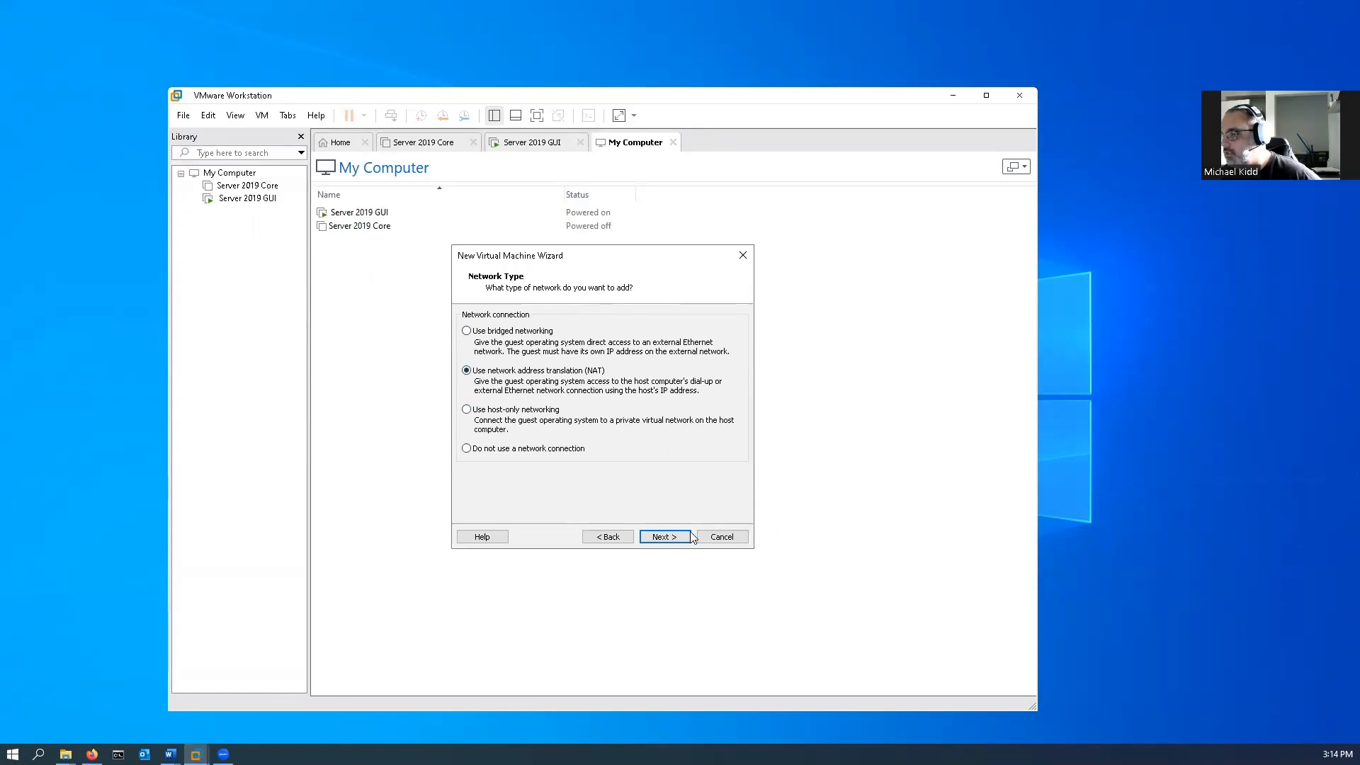
{"action": "left_click", "coordinate": [662, 537]}
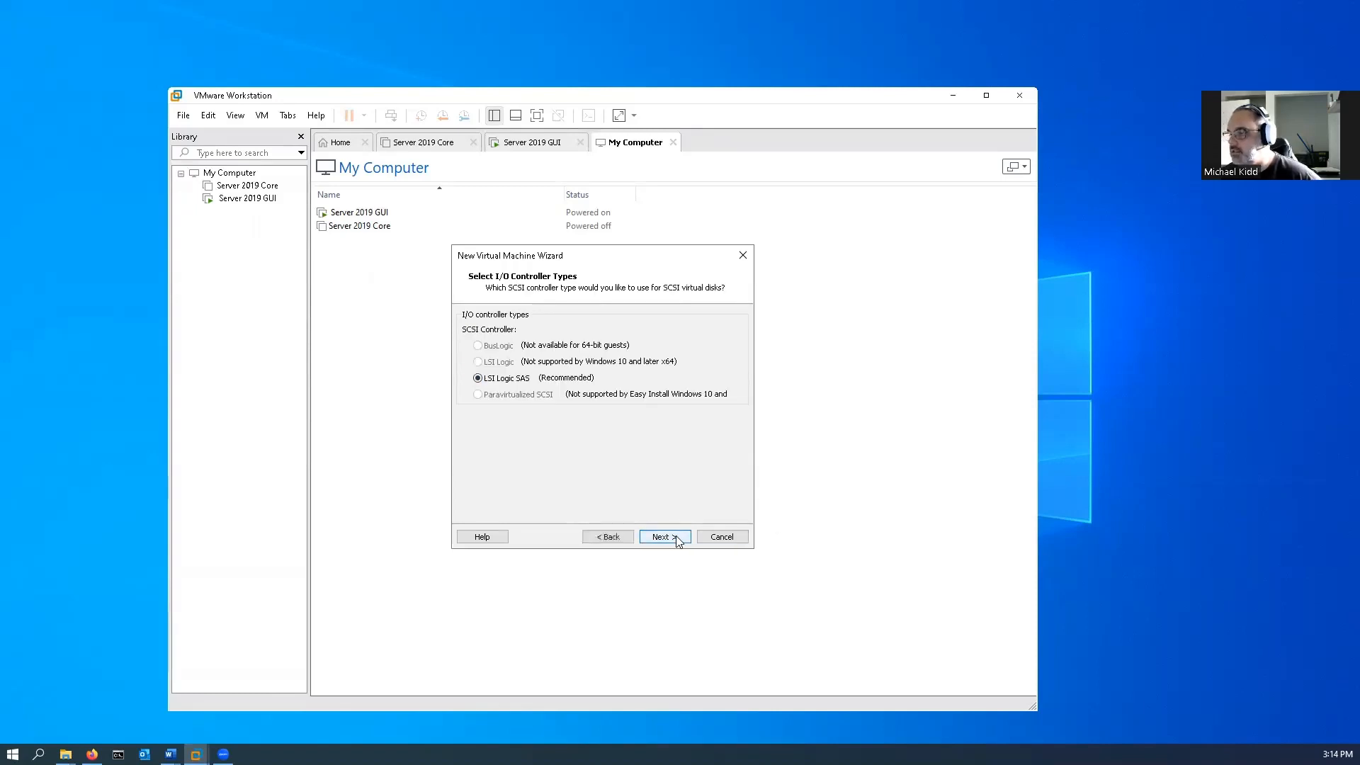
Accept the LSI Logic SAS controller and a new 60 GB NVMe virtual disk split into multiple files.
{"action": "left_click", "coordinate": [663, 537]}
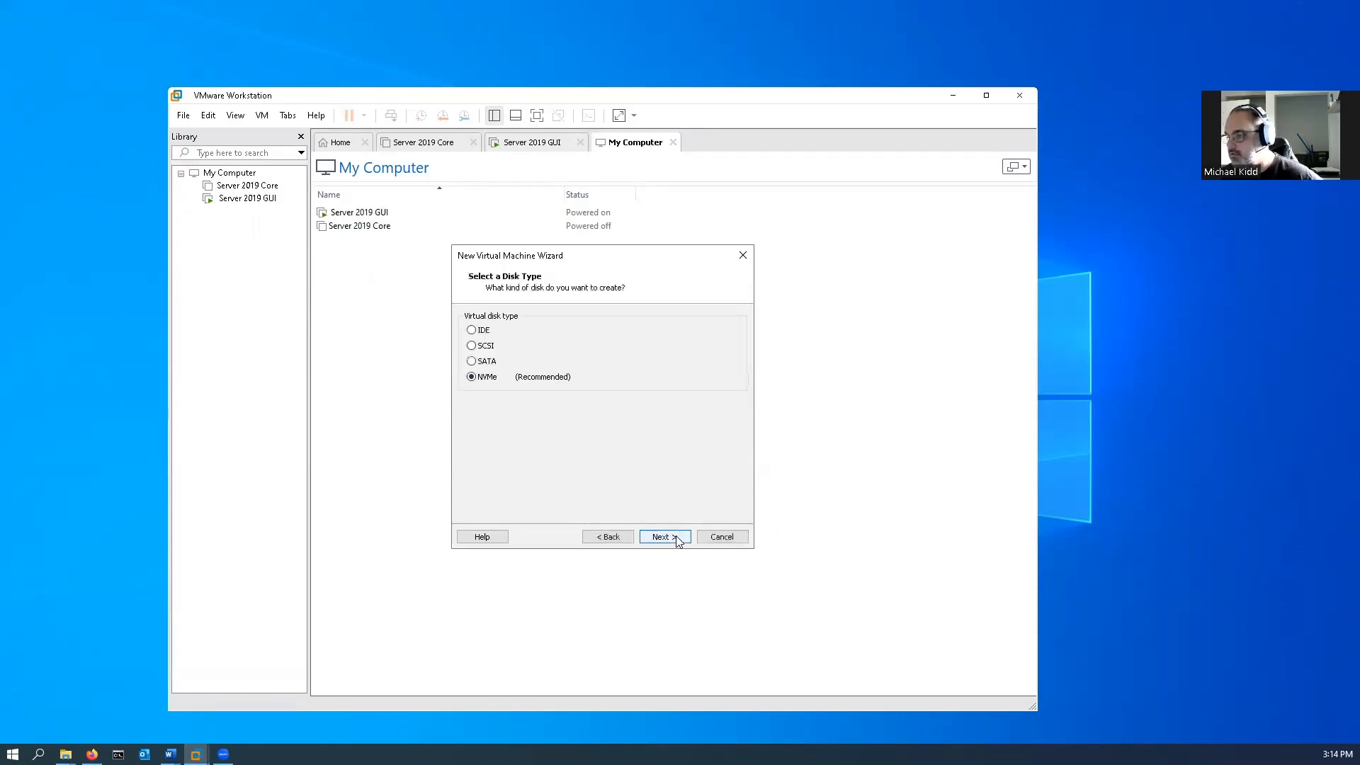
{"action": "left_click", "coordinate": [677, 538]}
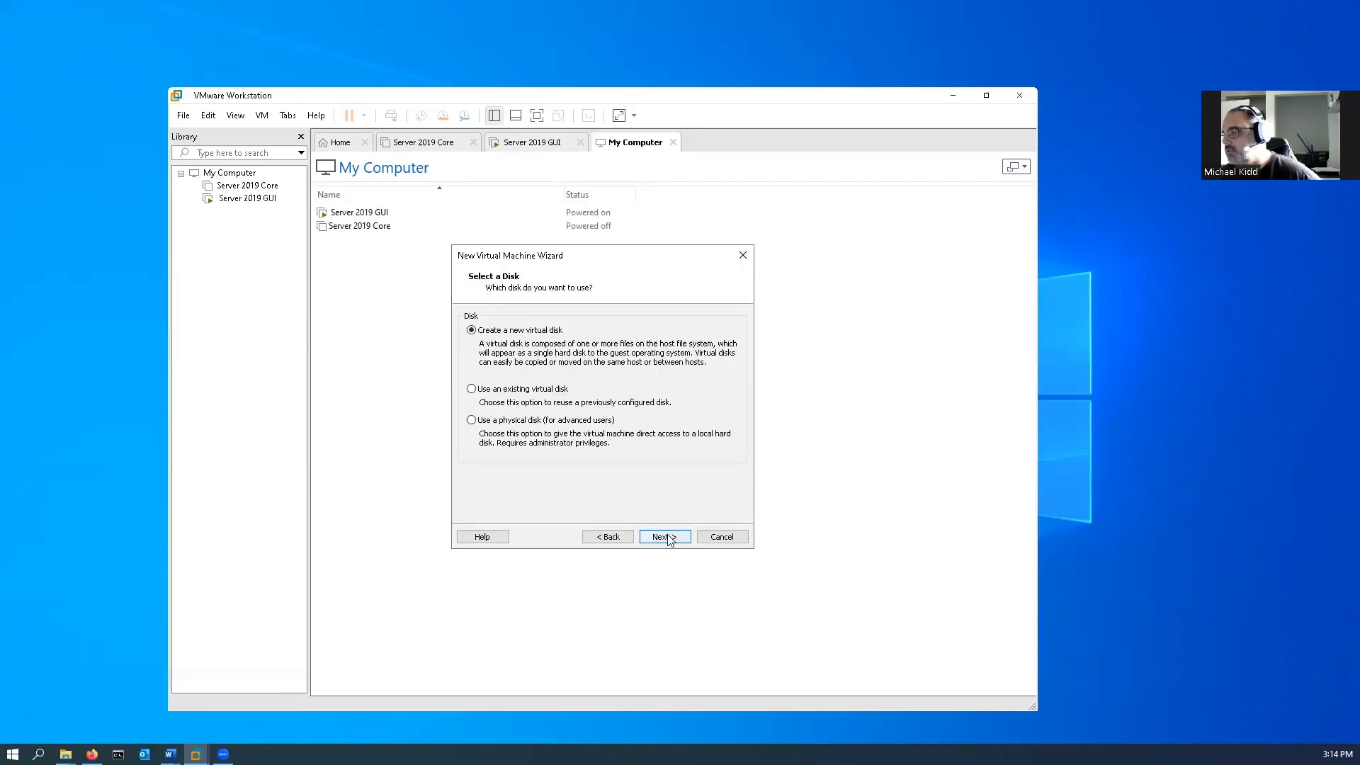
{"action": "left_click", "coordinate": [668, 538]}
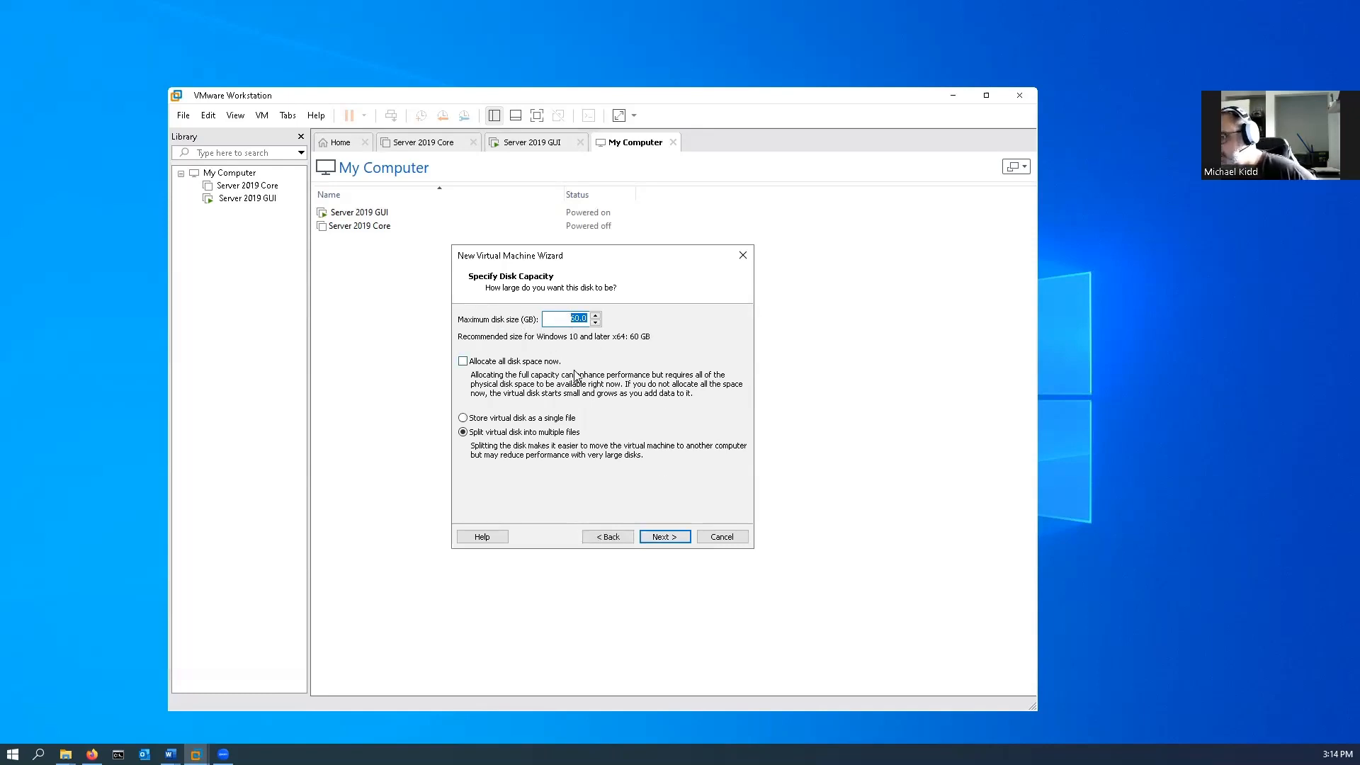
{"action": "left_click", "coordinate": [672, 537]}
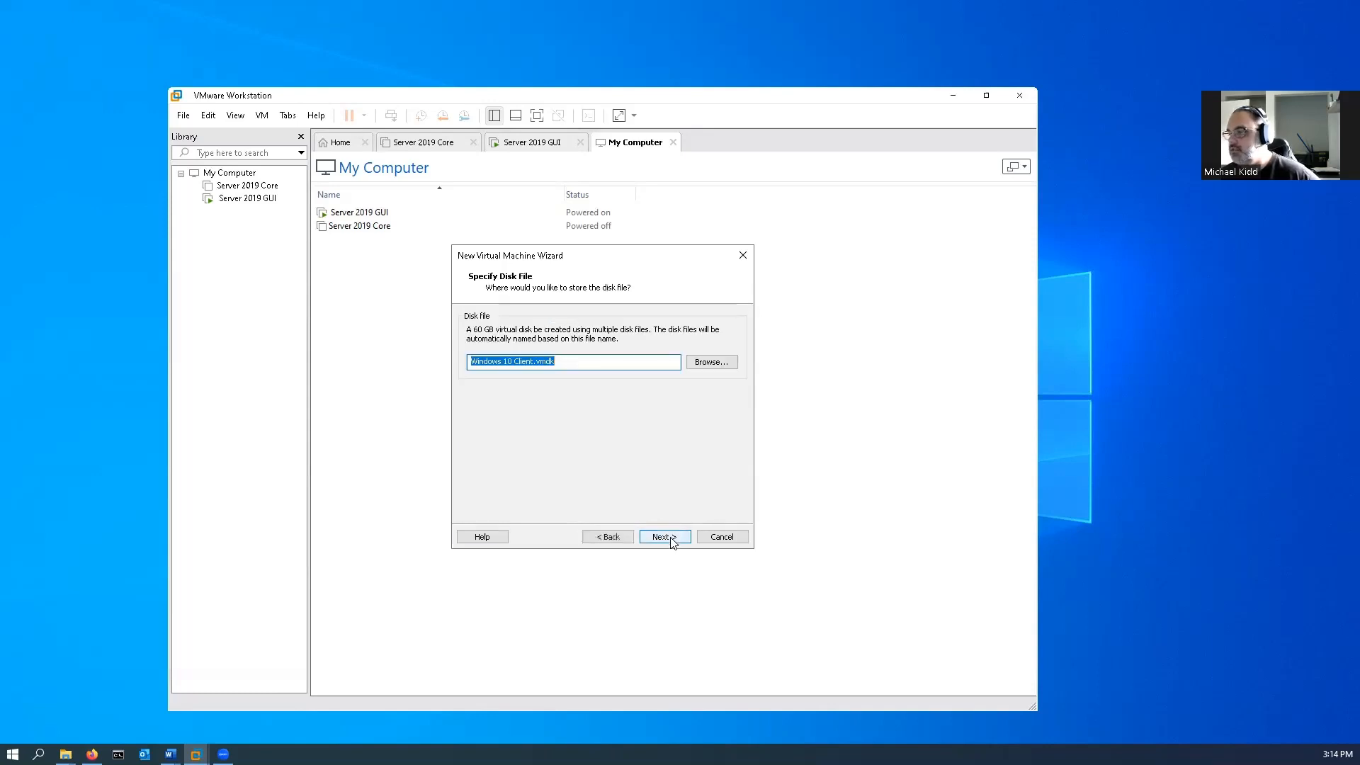
Browse for the virtual disk file's location to CNT 211\Virtual Machines\Windows 10 Client on My Passport (F:).
{"action": "left_click", "coordinate": [701, 363]}
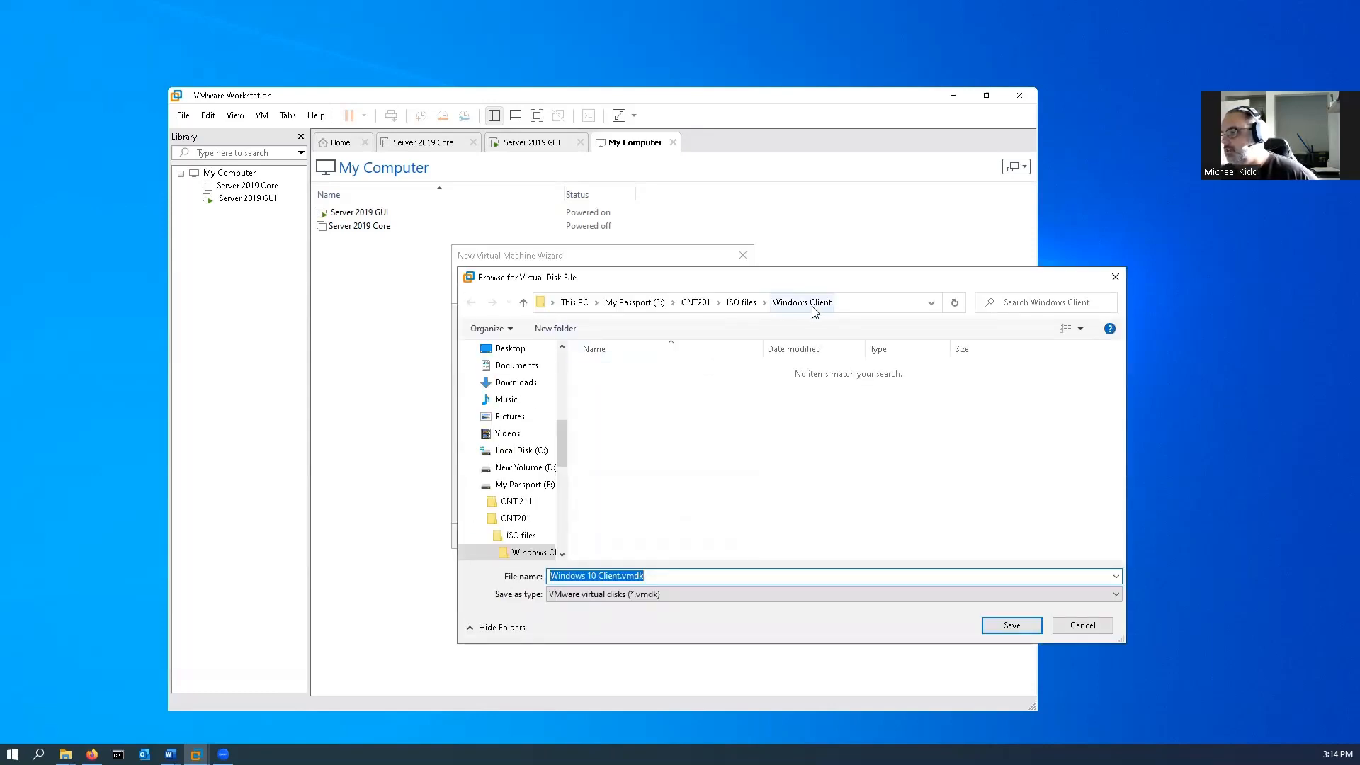
{"action": "left_click", "coordinate": [633, 306]}
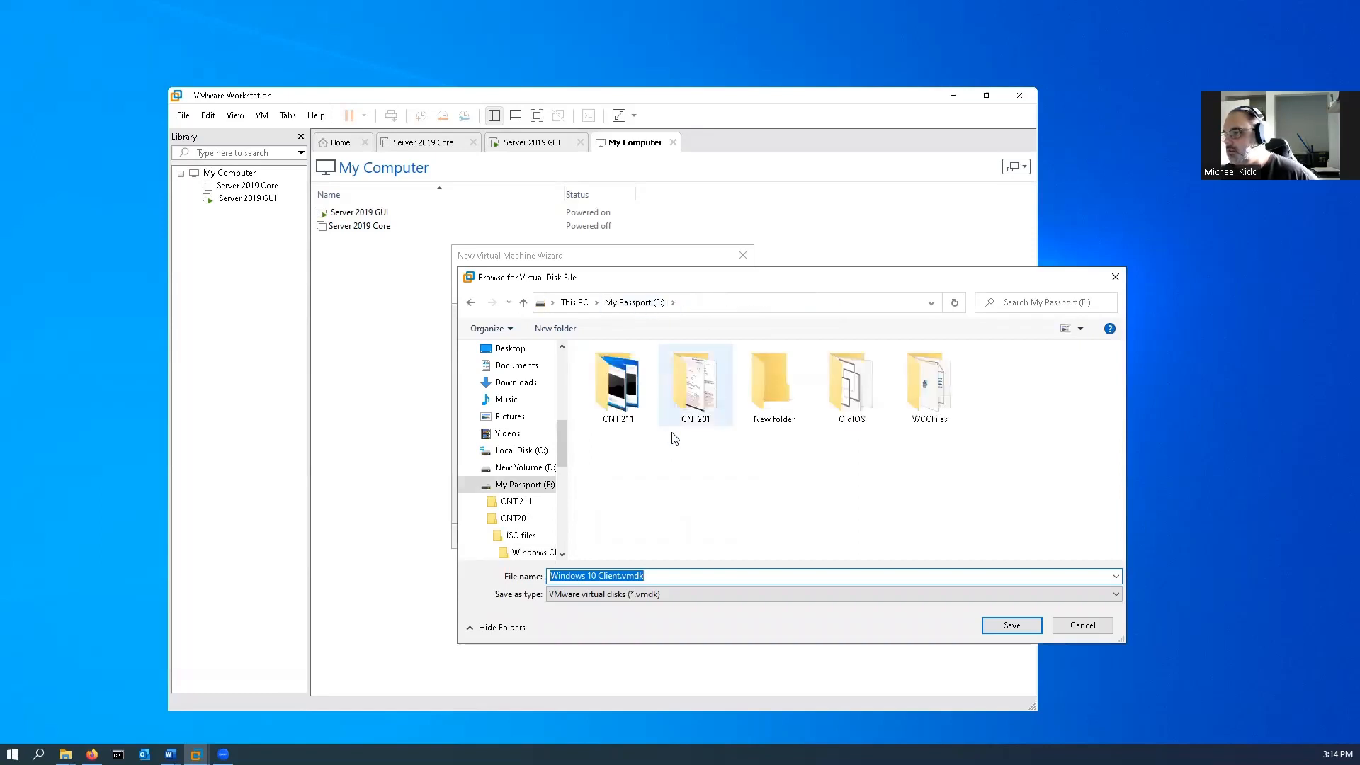
{"action": "double_click", "coordinate": [604, 396]}
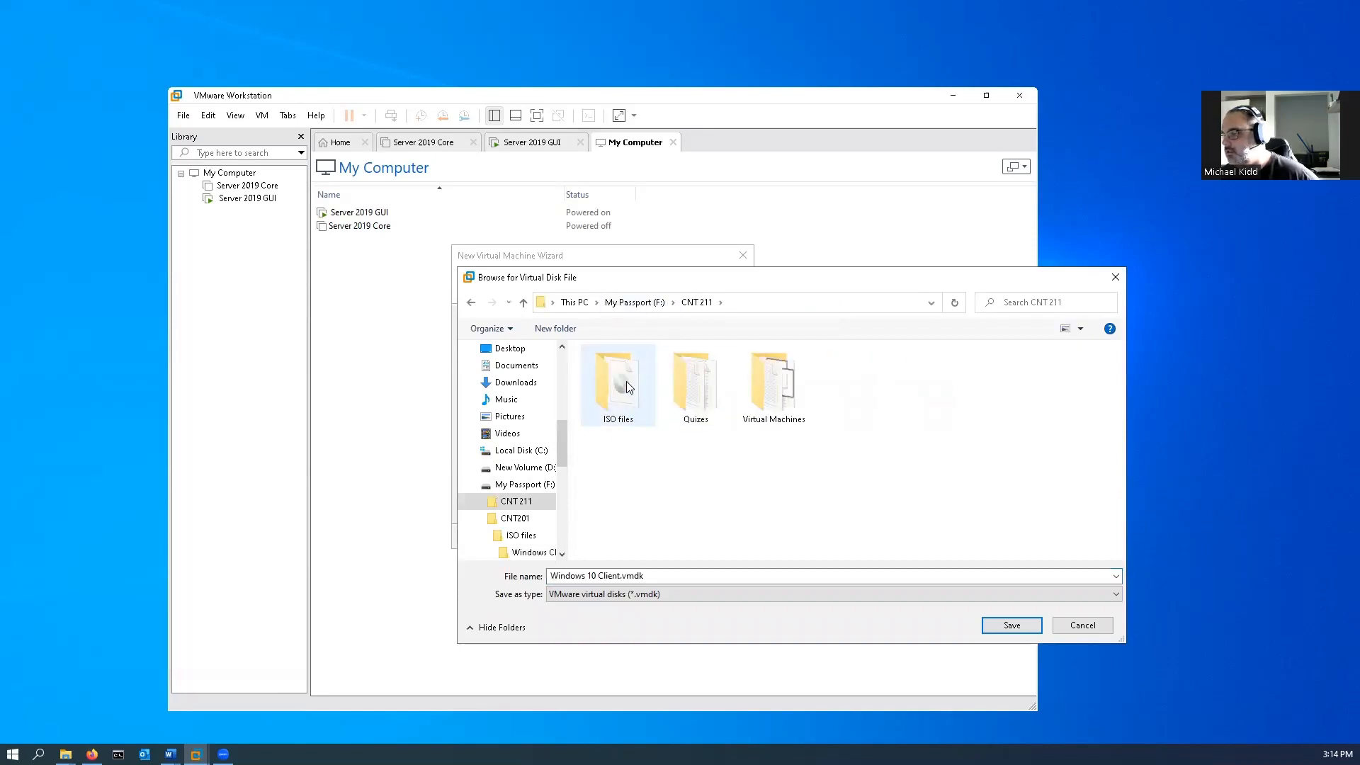
{"action": "double_click", "coordinate": [772, 400]}
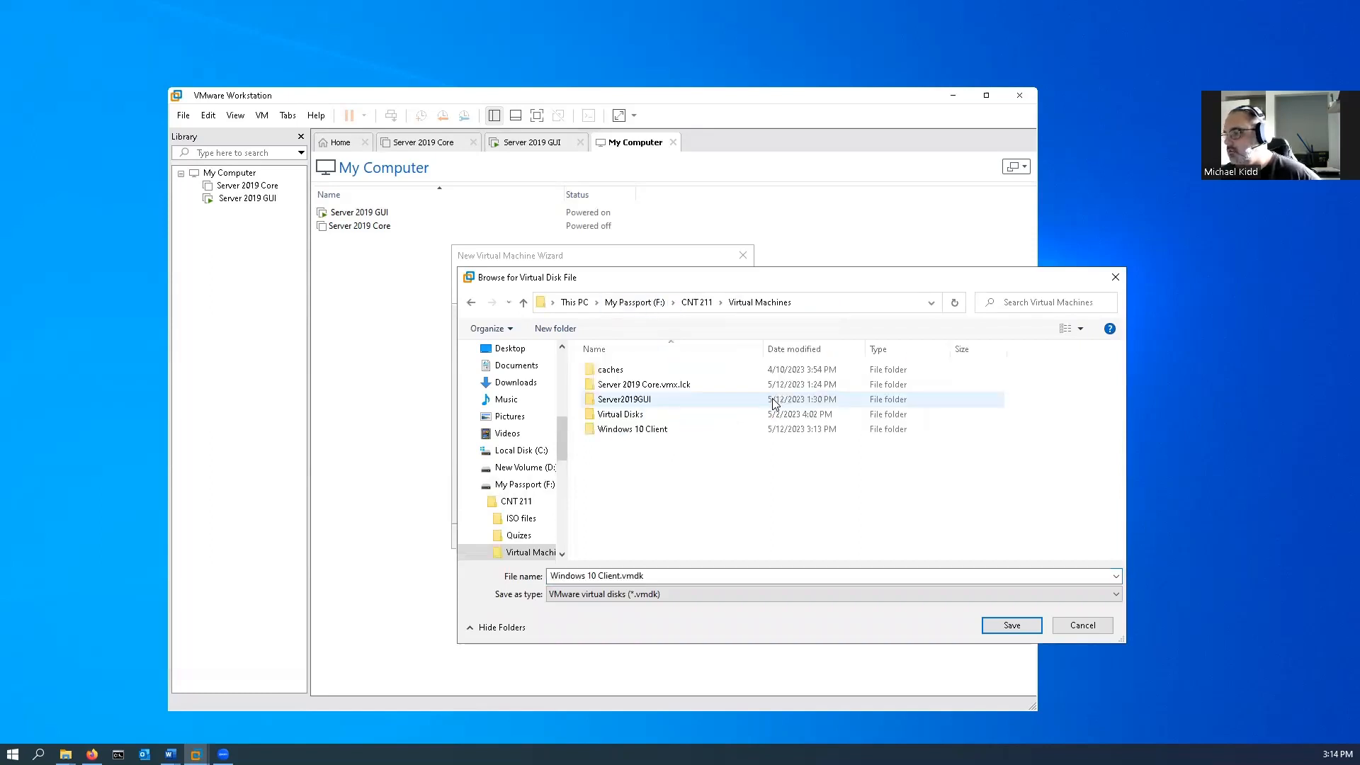
{"action": "double_click", "coordinate": [636, 430]}
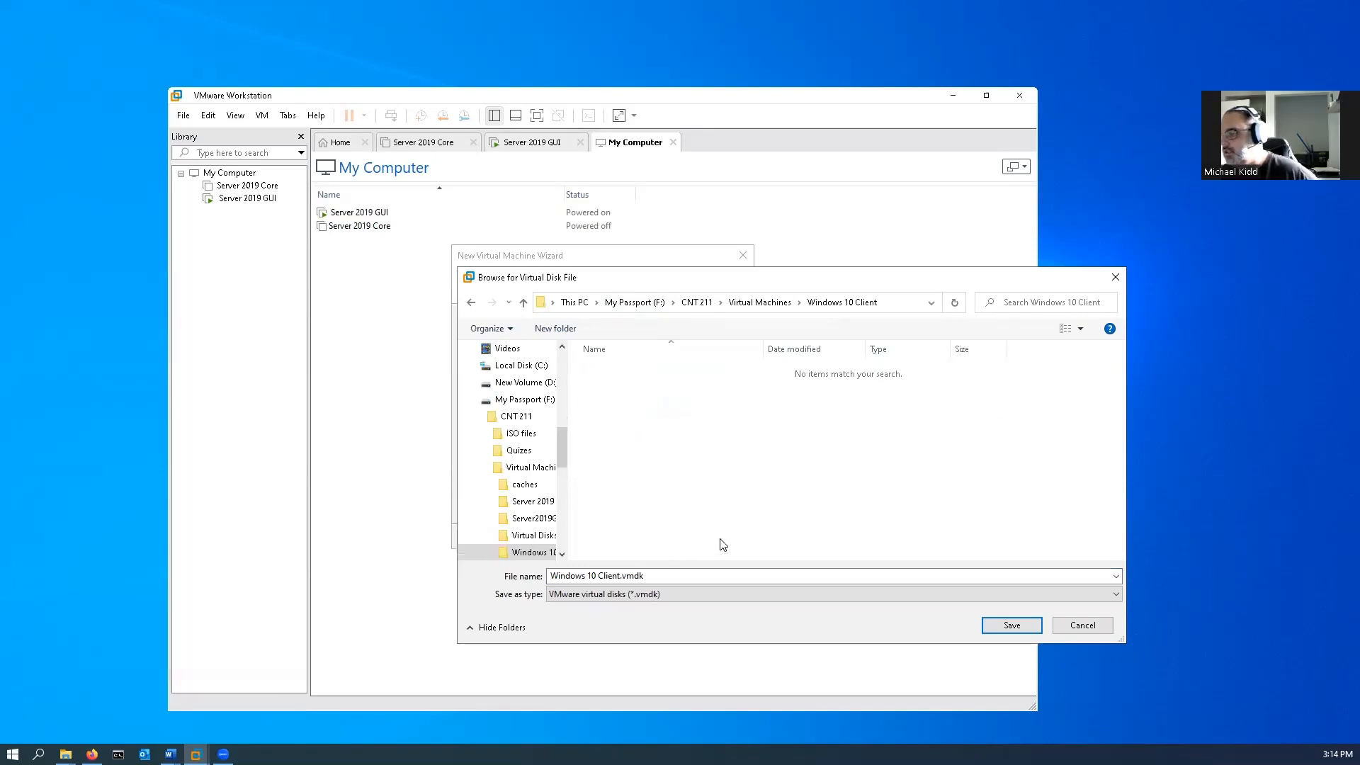
Create a folder named Virtual Disks inside Windows 10 Client and save Windows 10 Client.vmdk in it.
{"action": "right_click", "coordinate": [654, 430]}
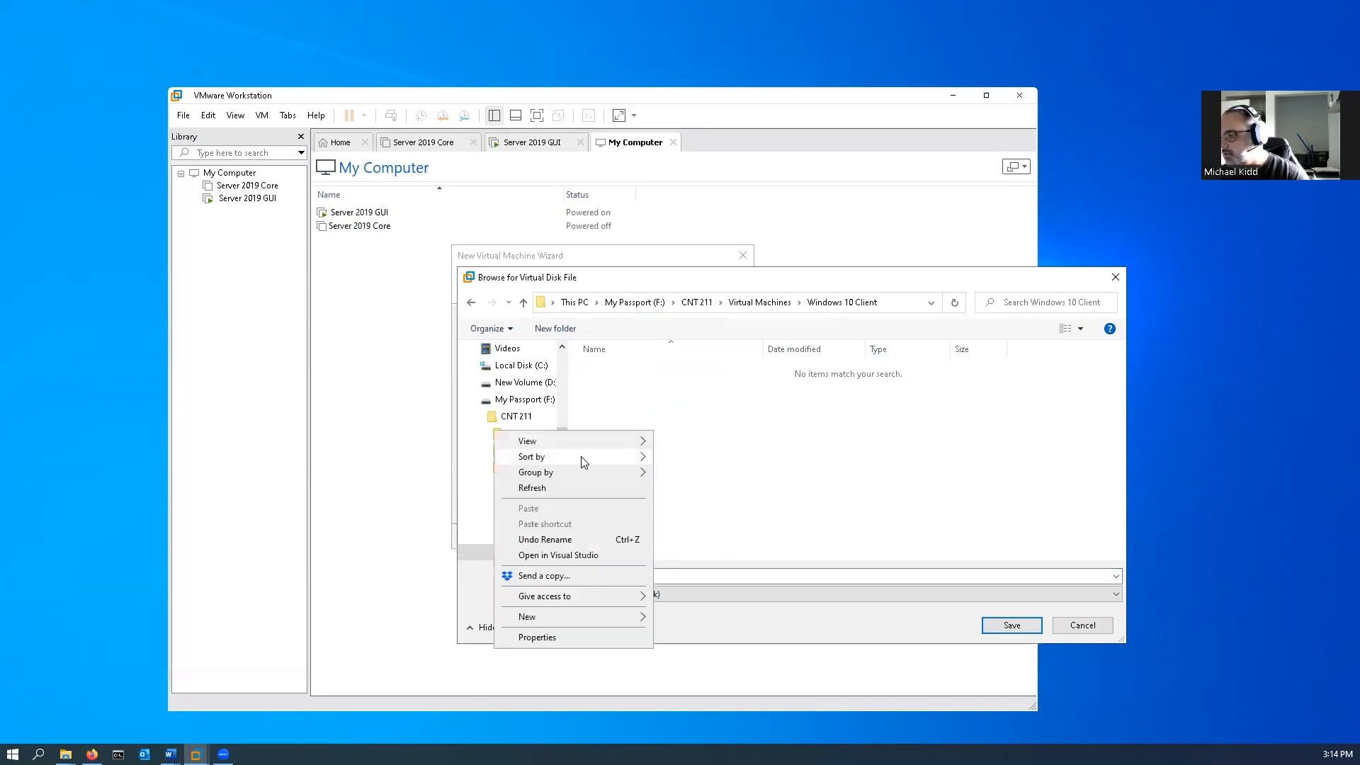
{"action": "mouse_move", "coordinate": [572, 618]}
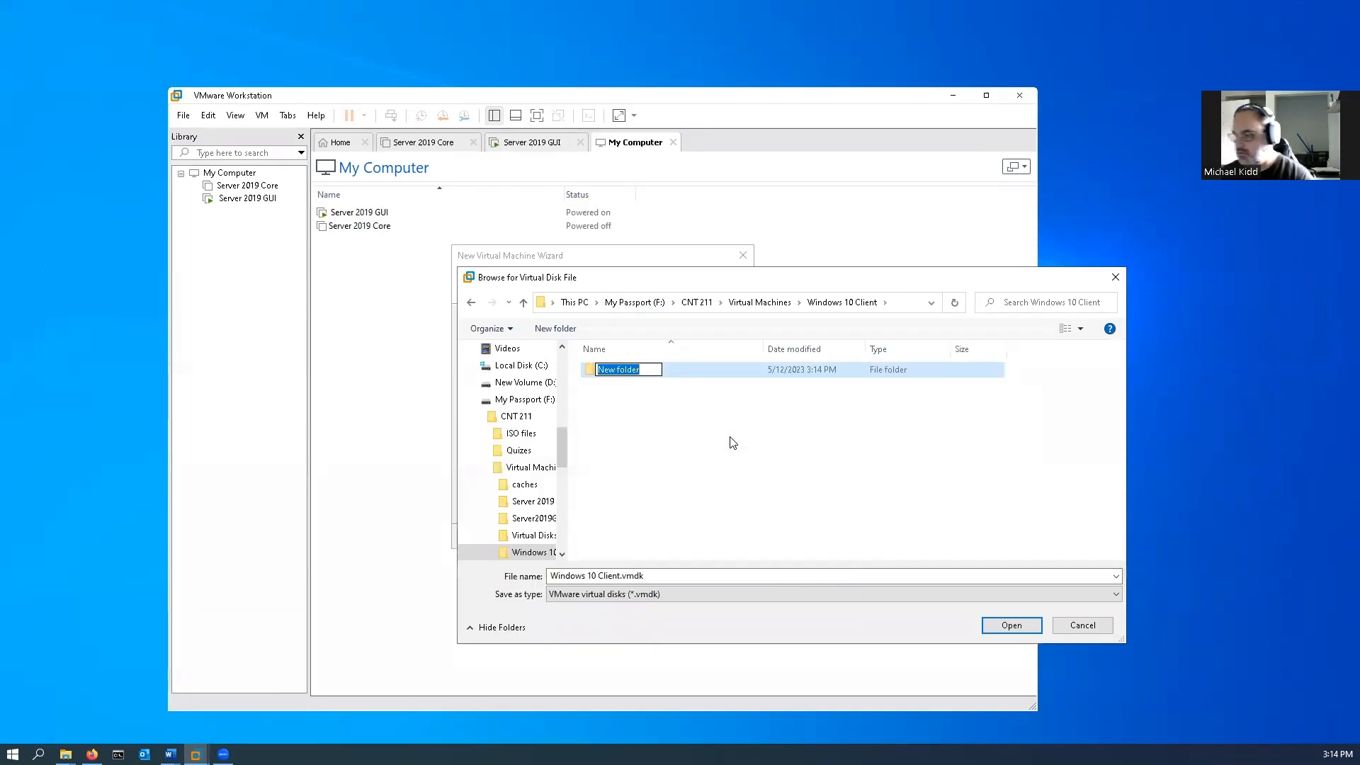
{"action": "type", "text": "Virtual "}
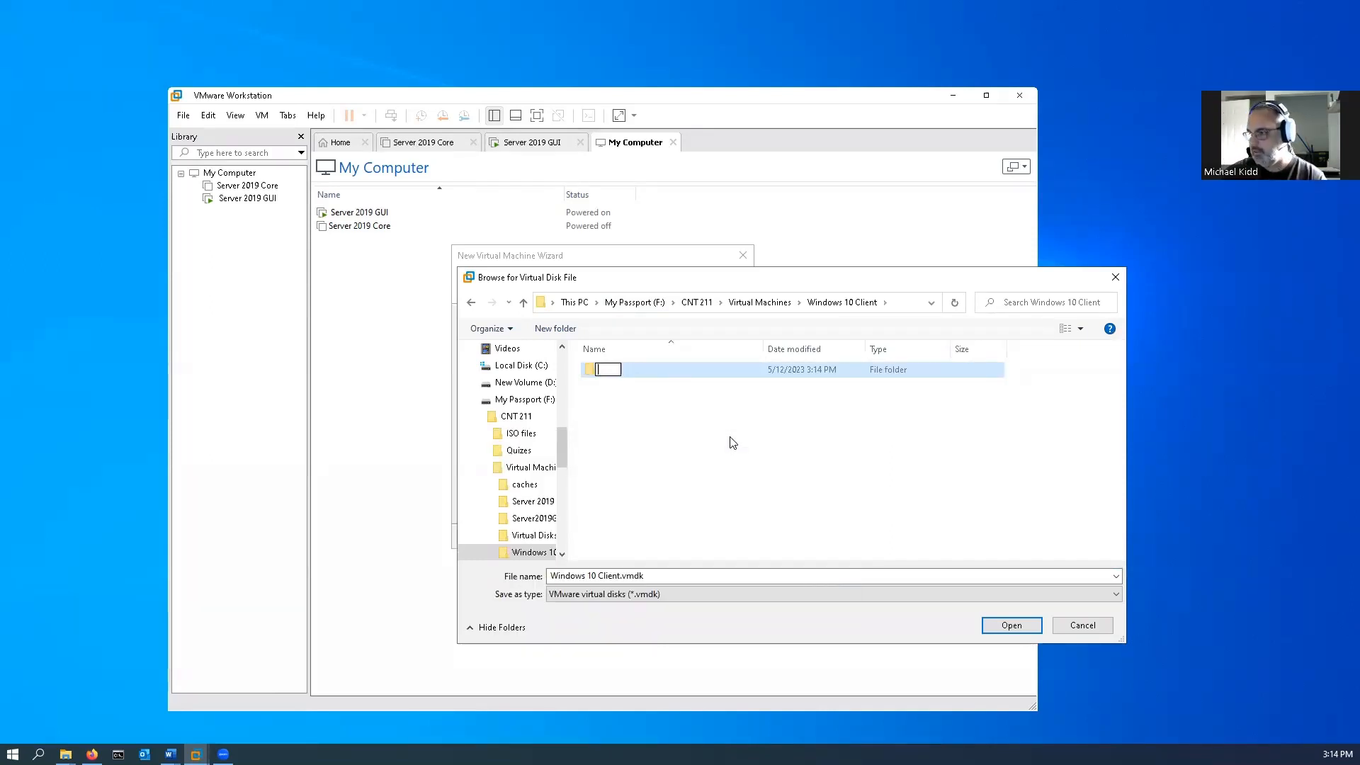
{"action": "type", "text": "Disks"}
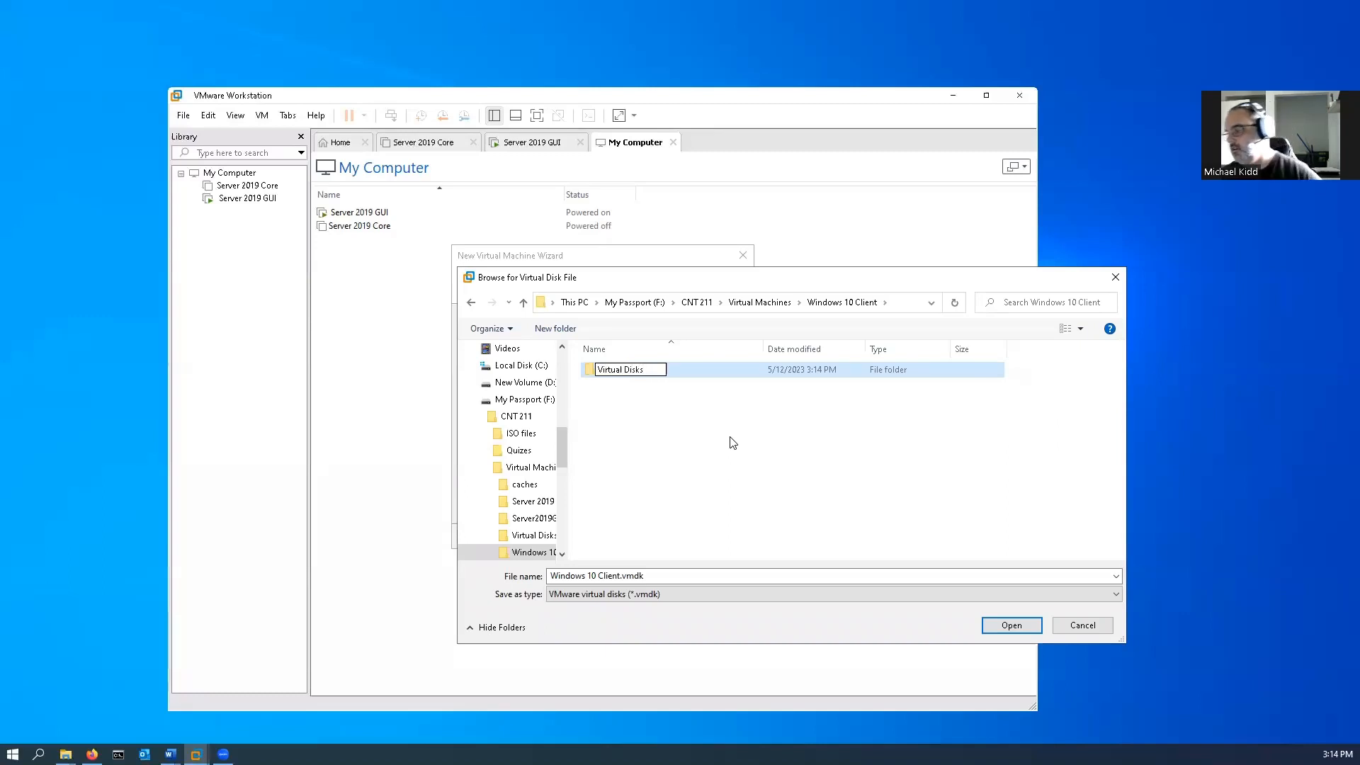
{"action": "left_click", "coordinate": [648, 403]}
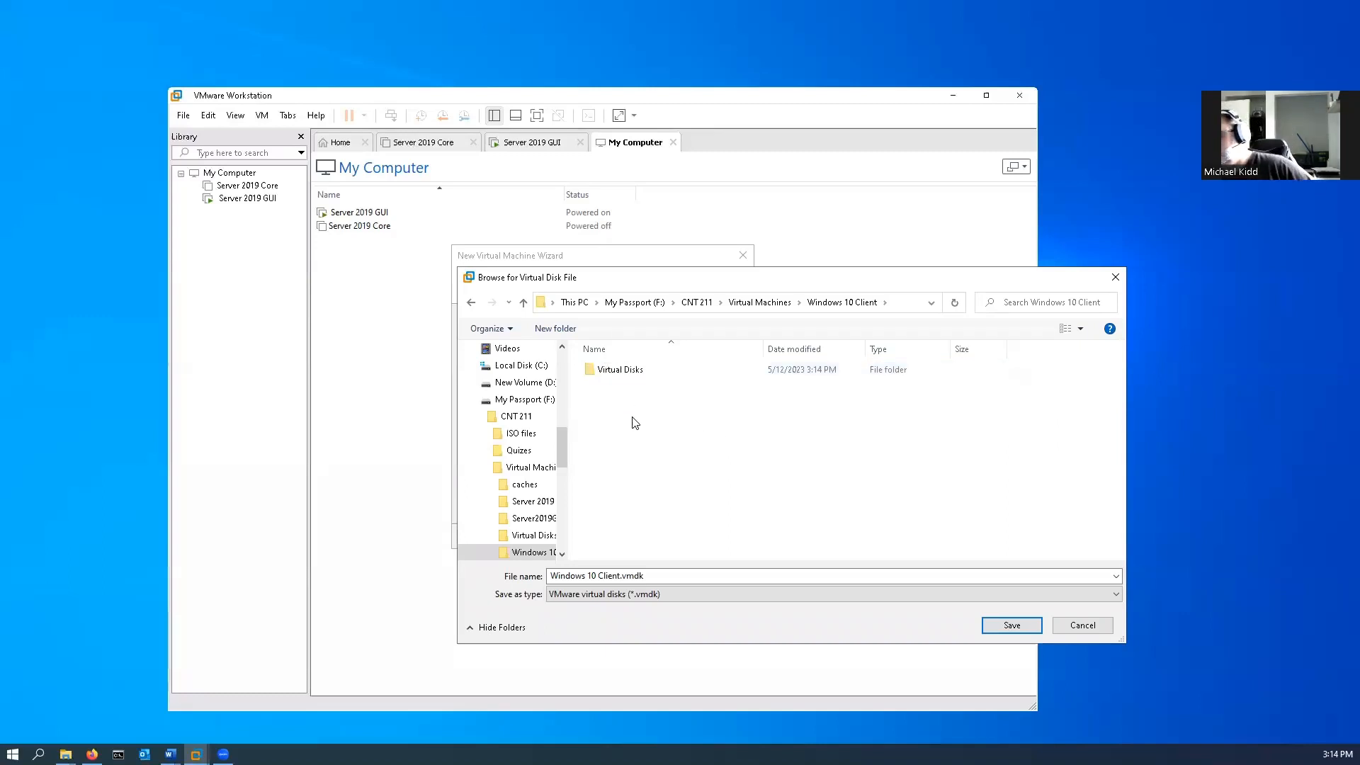
{"action": "double_click", "coordinate": [633, 372]}
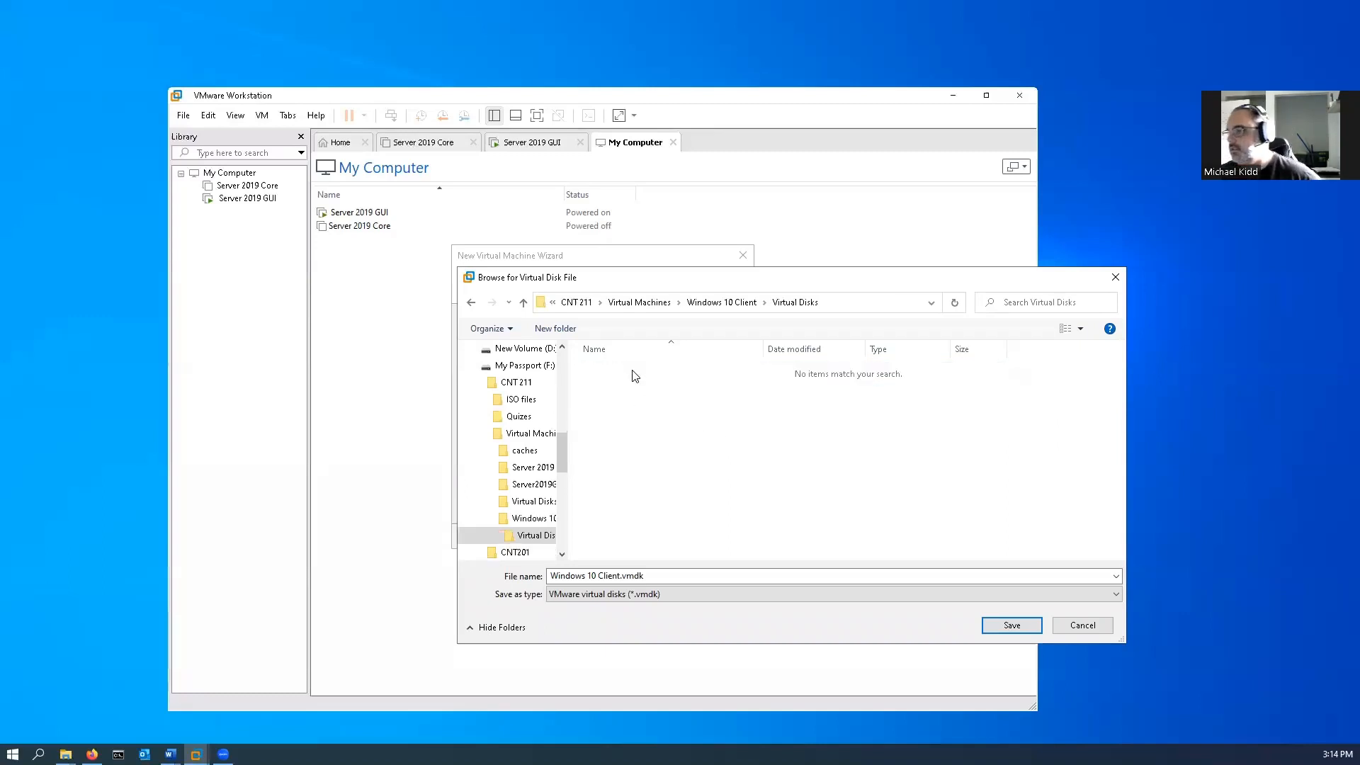
{"action": "left_click", "coordinate": [1003, 627]}
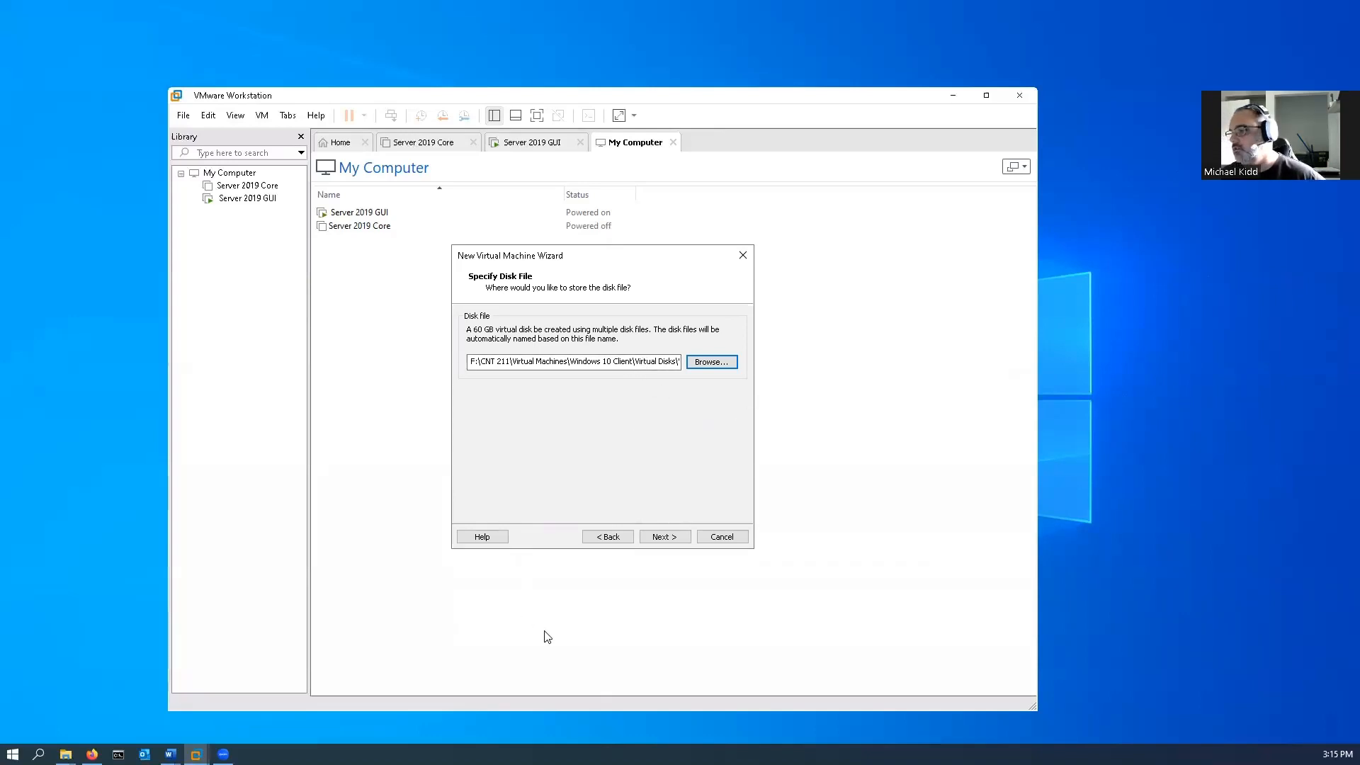
Finish creating the virtual machine with power-on enabled and start the Windows installation with English (United States) and the US keyboard.
{"action": "left_click", "coordinate": [660, 537]}
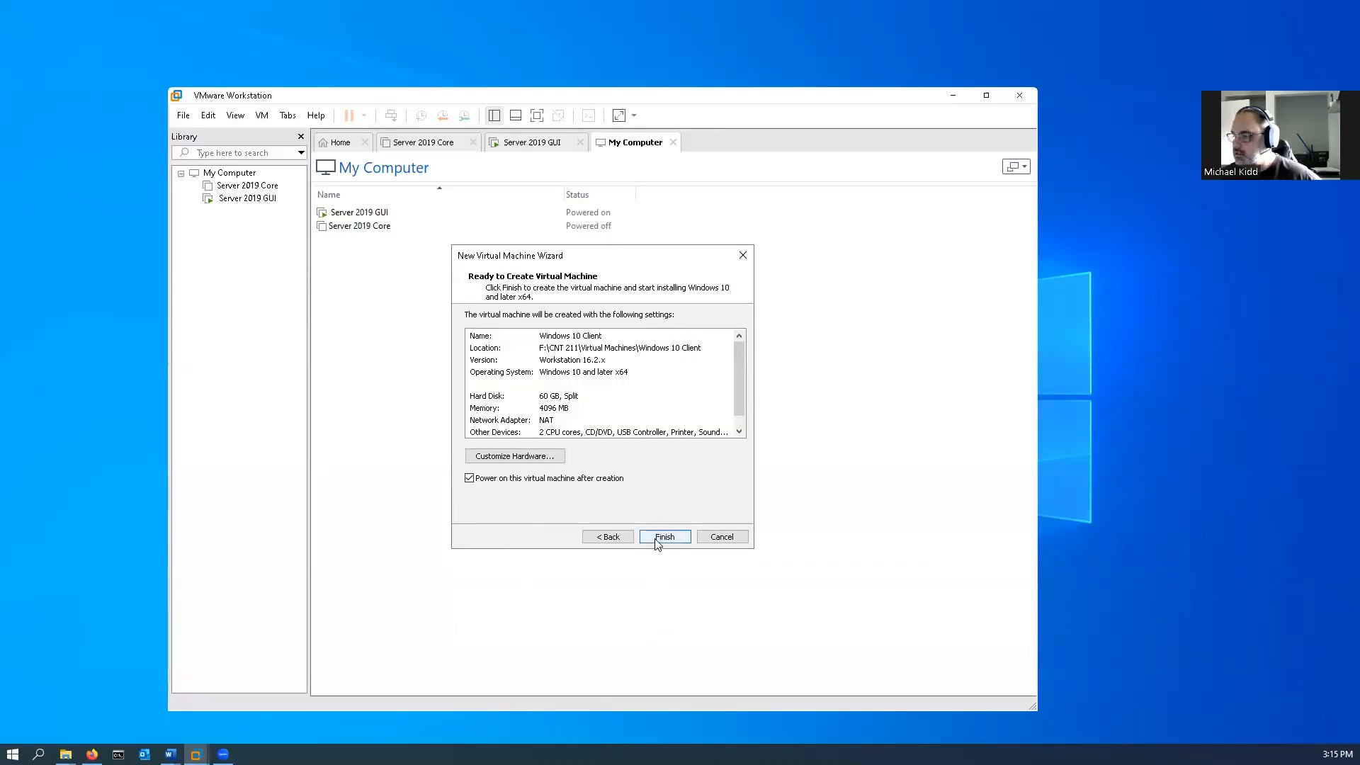
{"action": "left_click", "coordinate": [658, 538]}
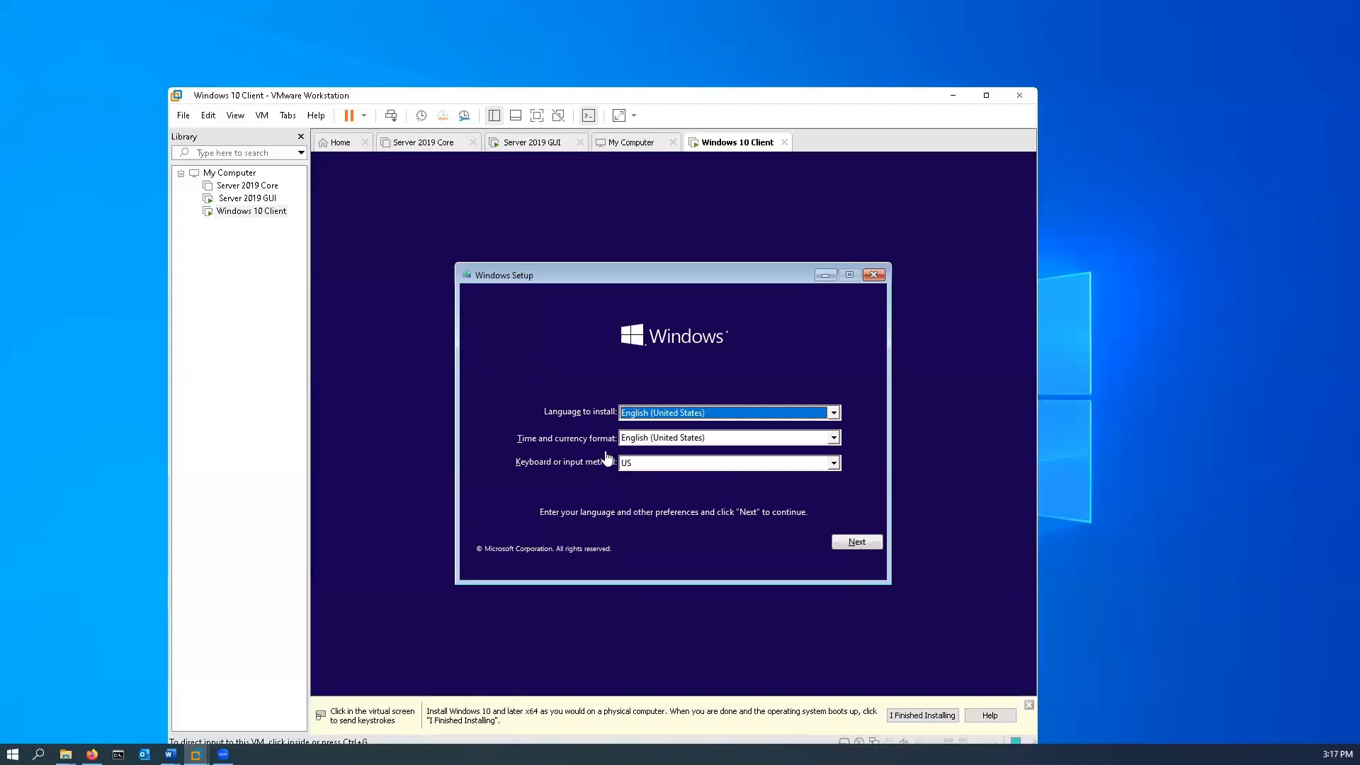
{"action": "left_click", "coordinate": [871, 545]}
{"action": "left_click", "coordinate": [854, 543]}
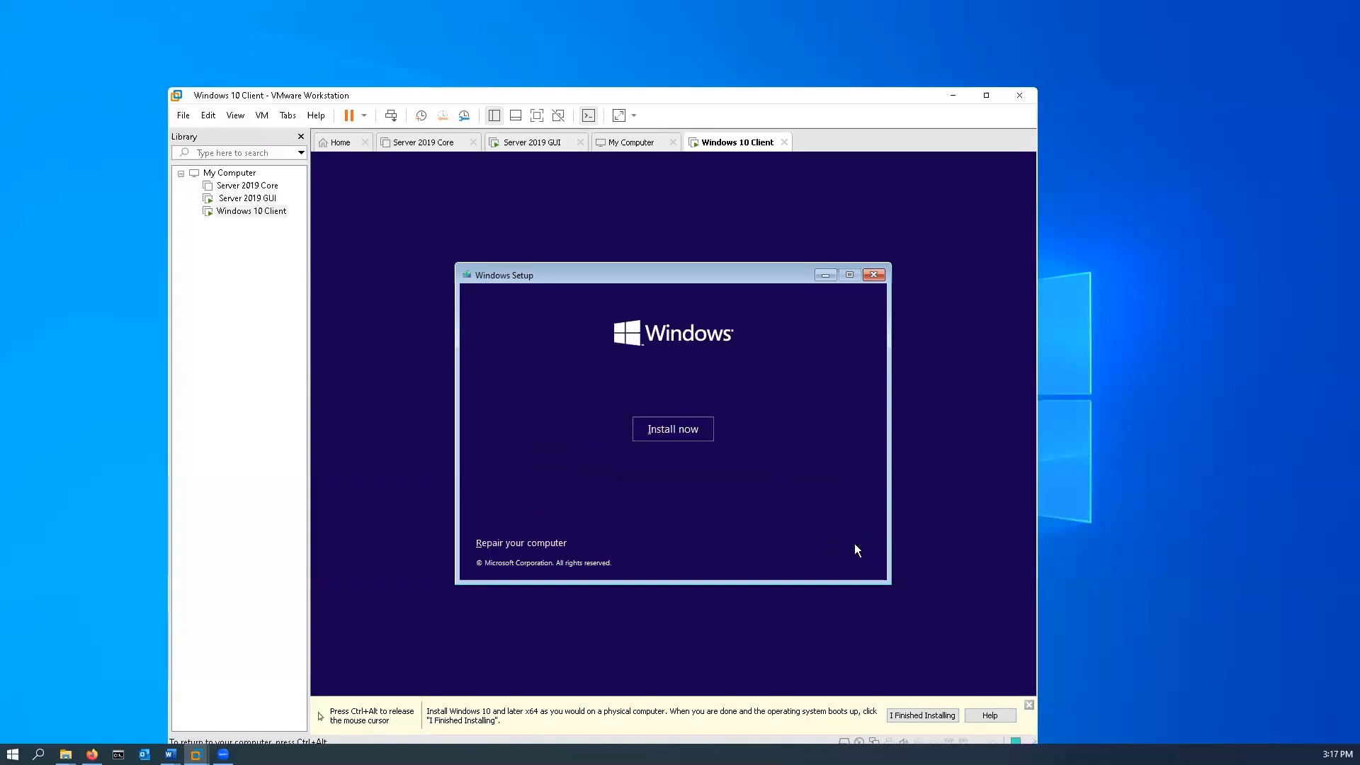
{"action": "left_click", "coordinate": [665, 430]}
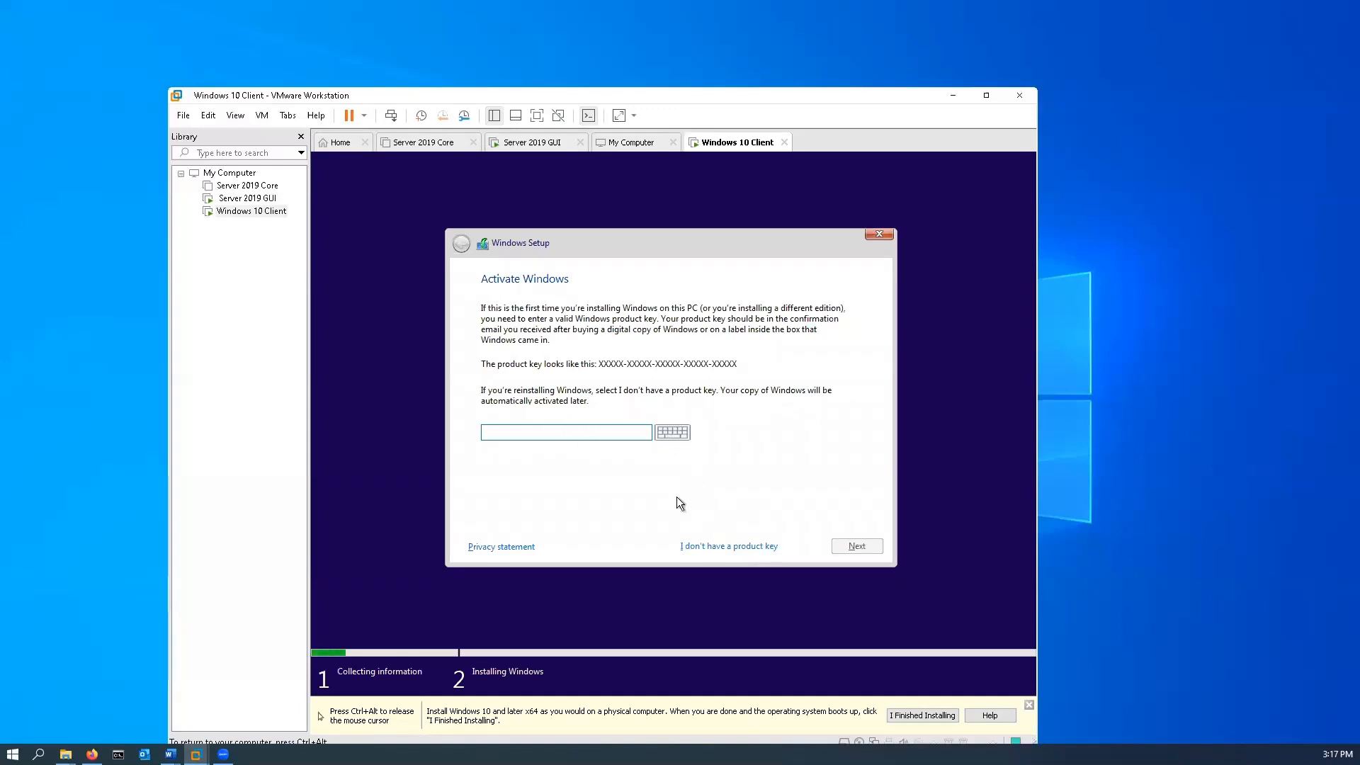
Continue Windows Setup without a product key and choose Windows 10 Pro as the operating system.
{"action": "left_click", "coordinate": [721, 546]}
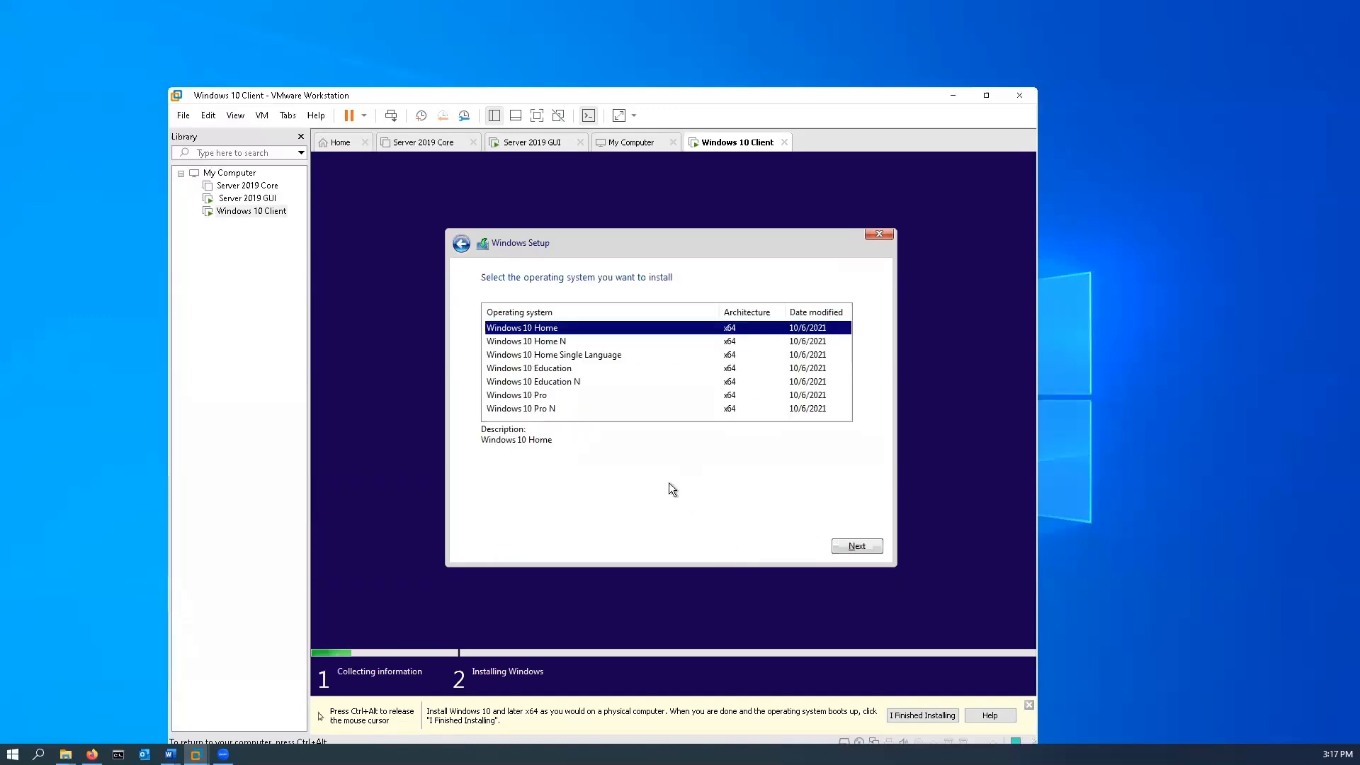
{"action": "left_click", "coordinate": [513, 397]}
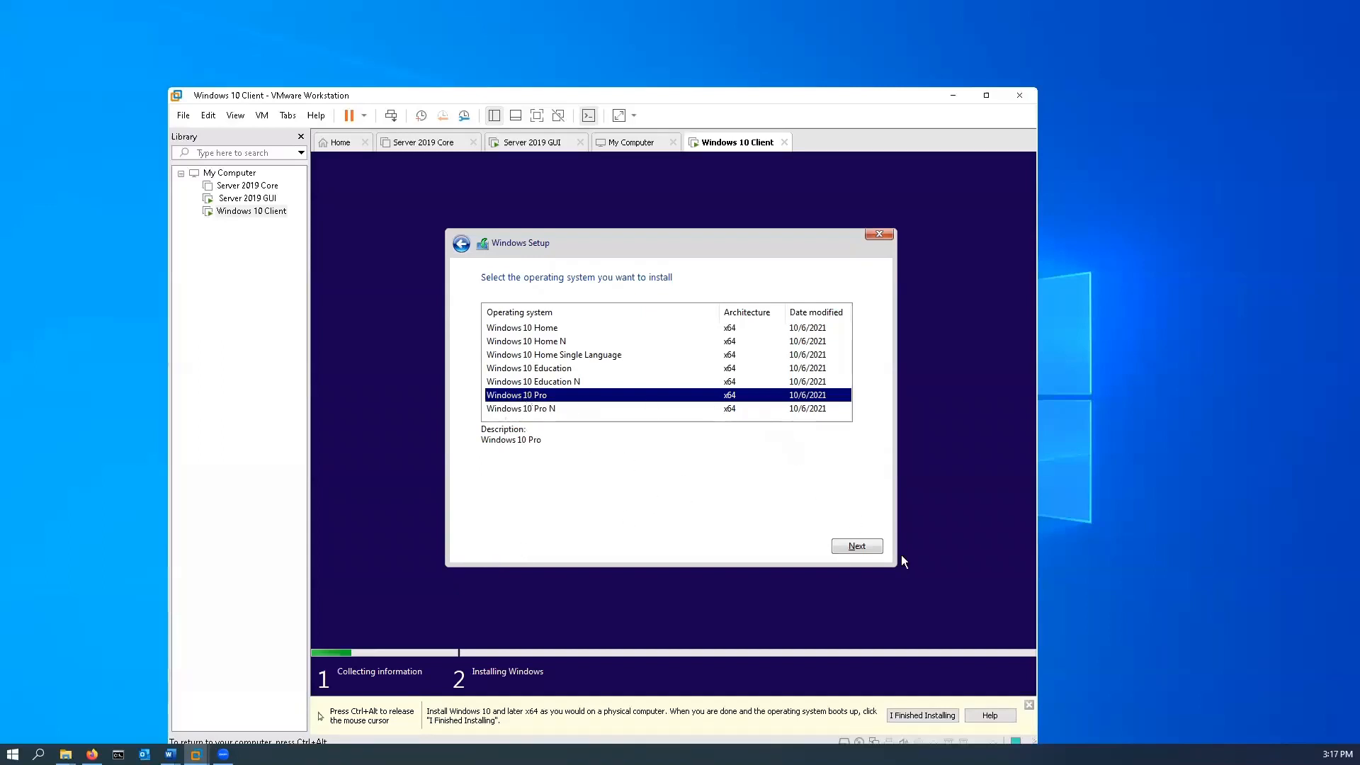
{"action": "left_click", "coordinate": [869, 547]}
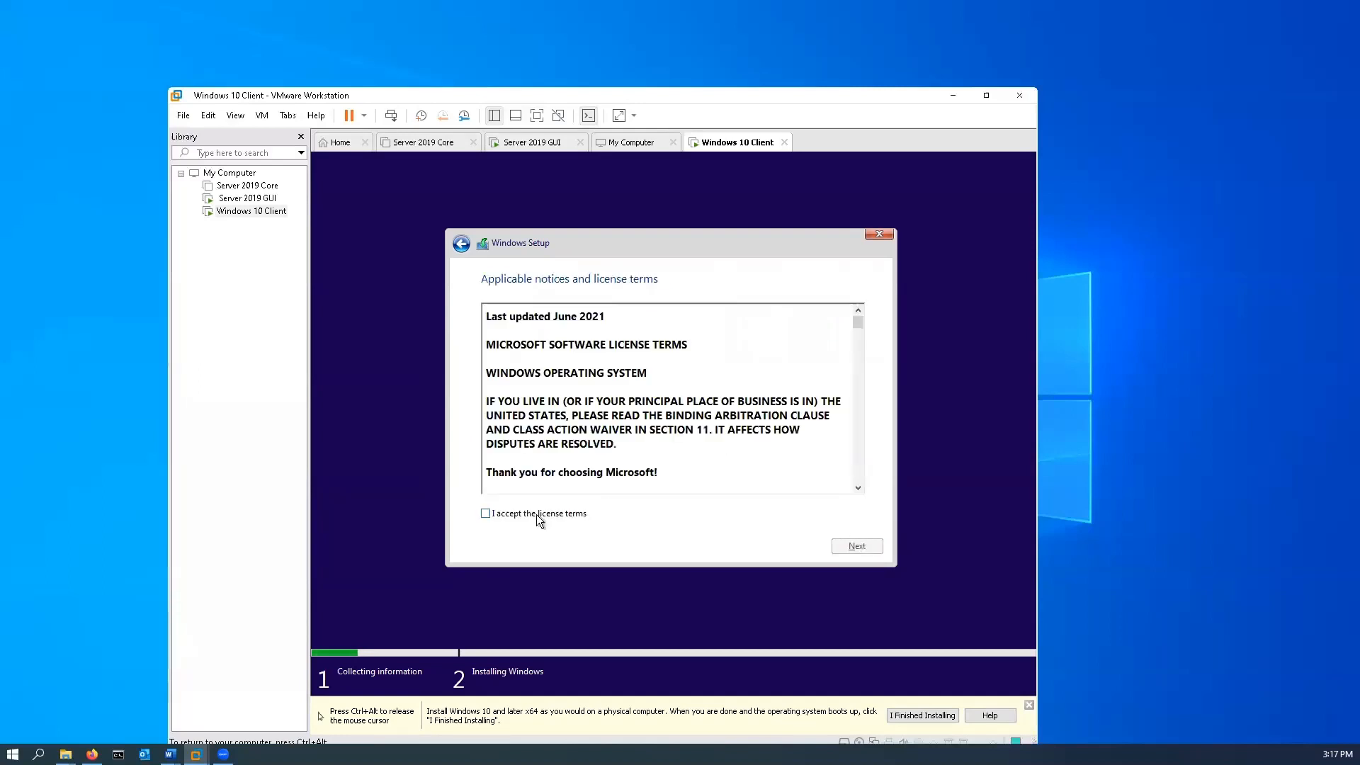
Accept the license terms and run a custom, Windows-only installation on the Drive 0 unallocated space.
{"action": "left_click", "coordinate": [537, 515]}
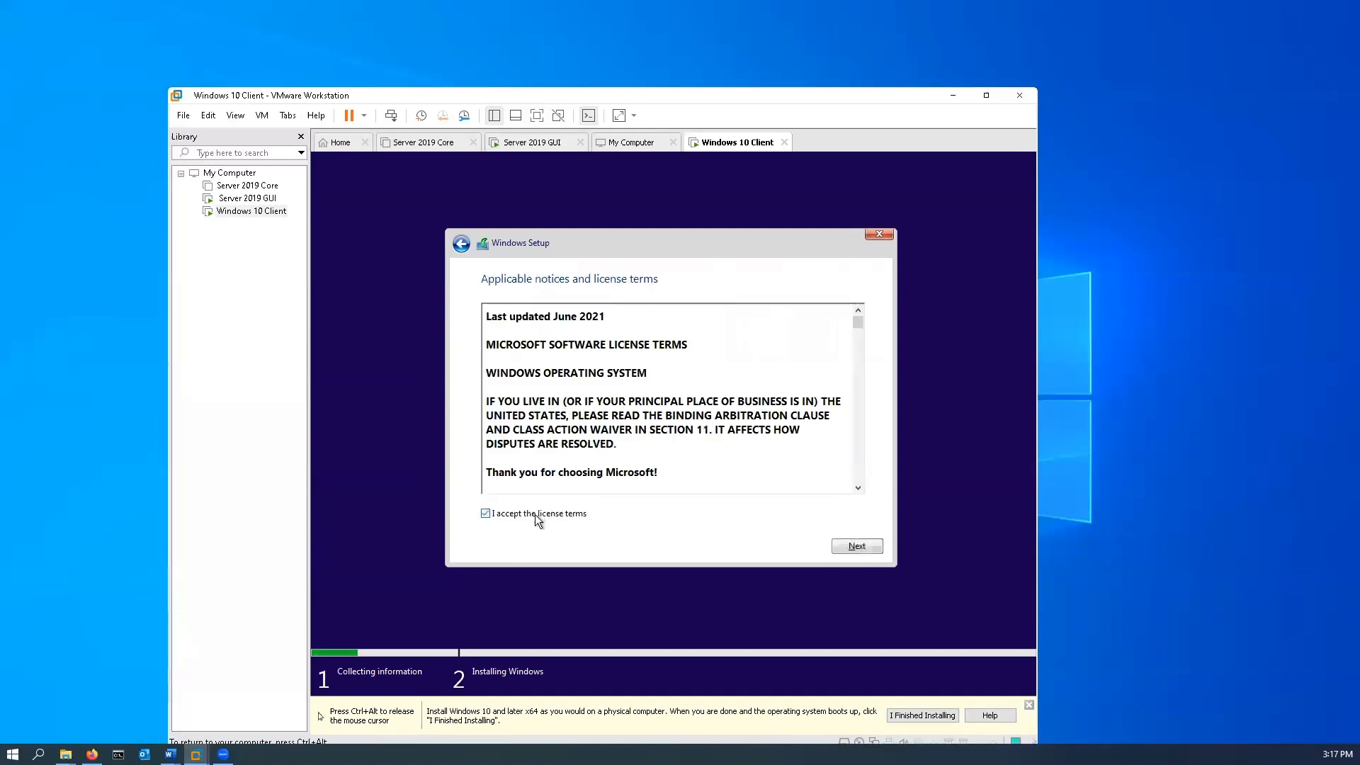
{"action": "left_click", "coordinate": [860, 544]}
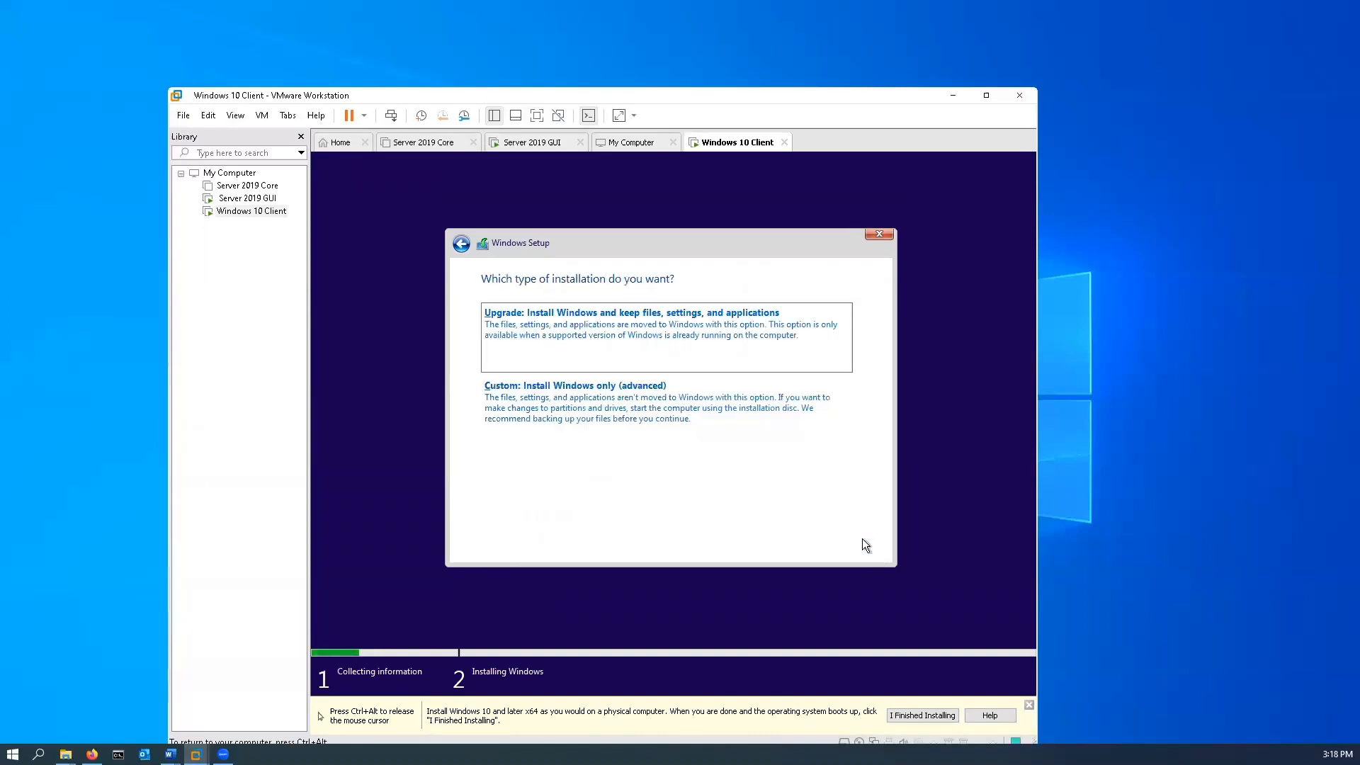
{"action": "left_click", "coordinate": [552, 392]}
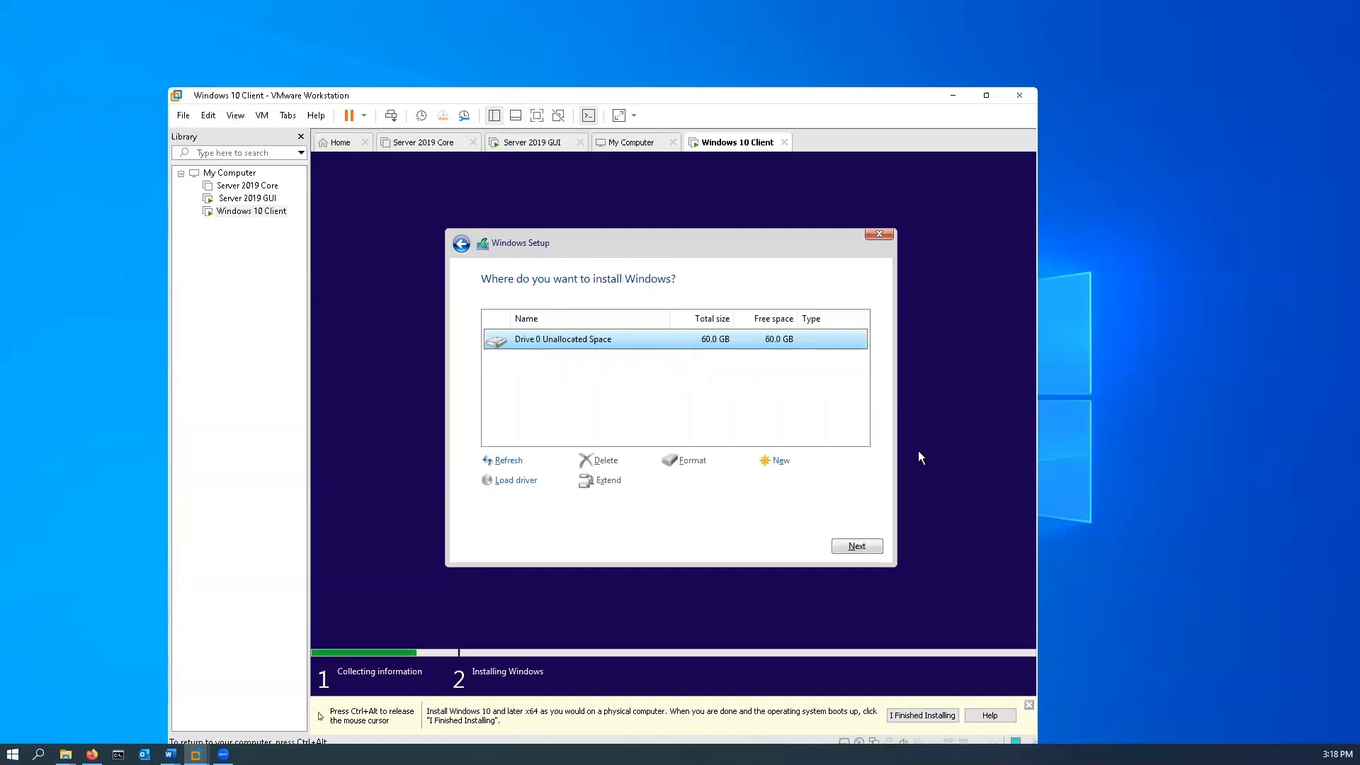
{"action": "left_click", "coordinate": [855, 547]}
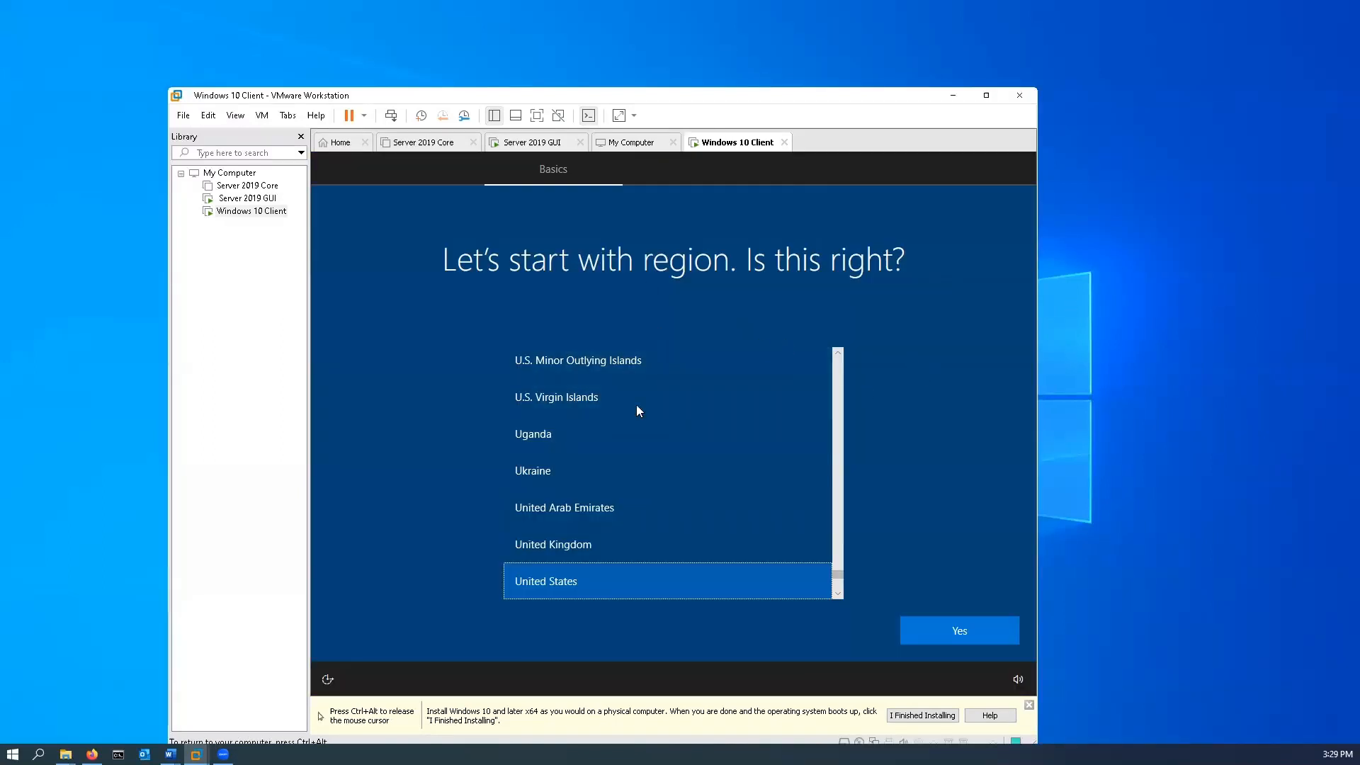
Confirm United States as the region and US as the keyboard layout, skipping a second layout.
{"action": "left_click", "coordinate": [975, 639]}
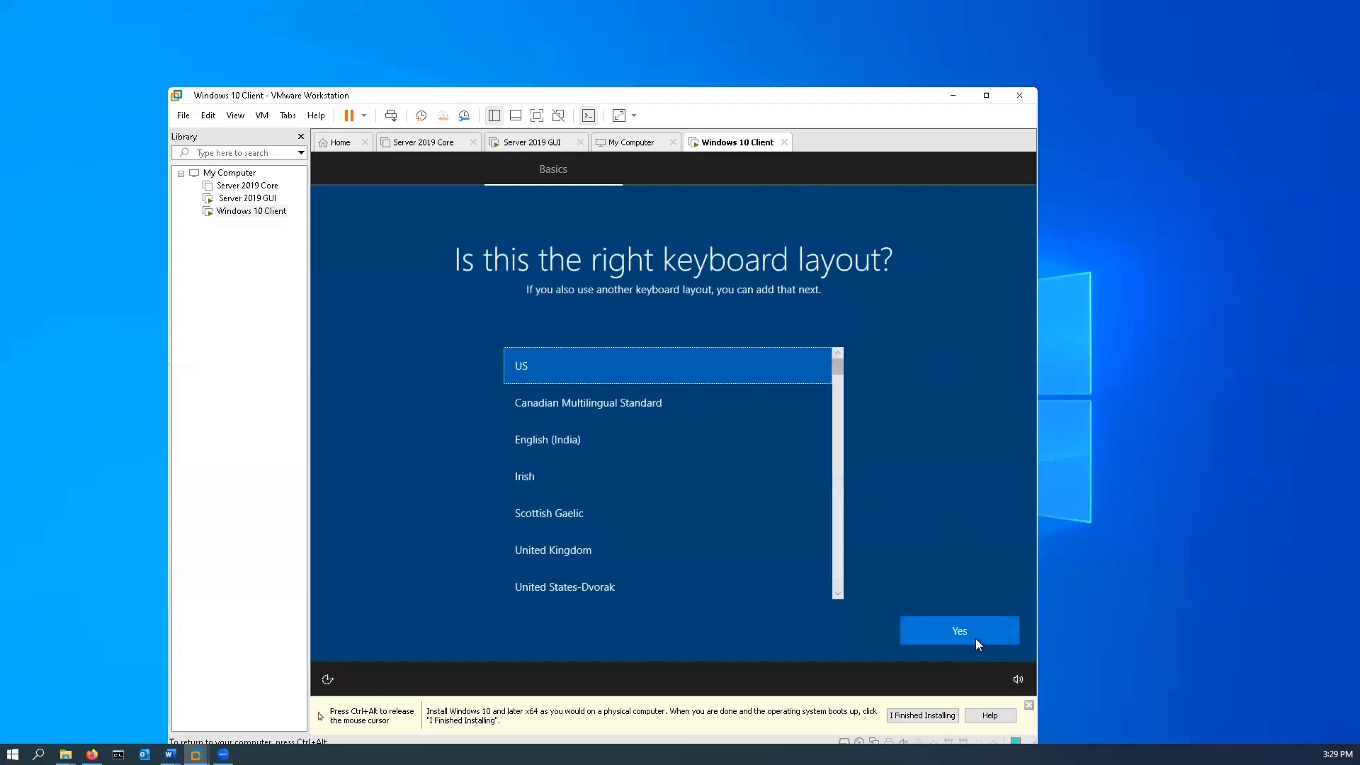
{"action": "left_click", "coordinate": [981, 640]}
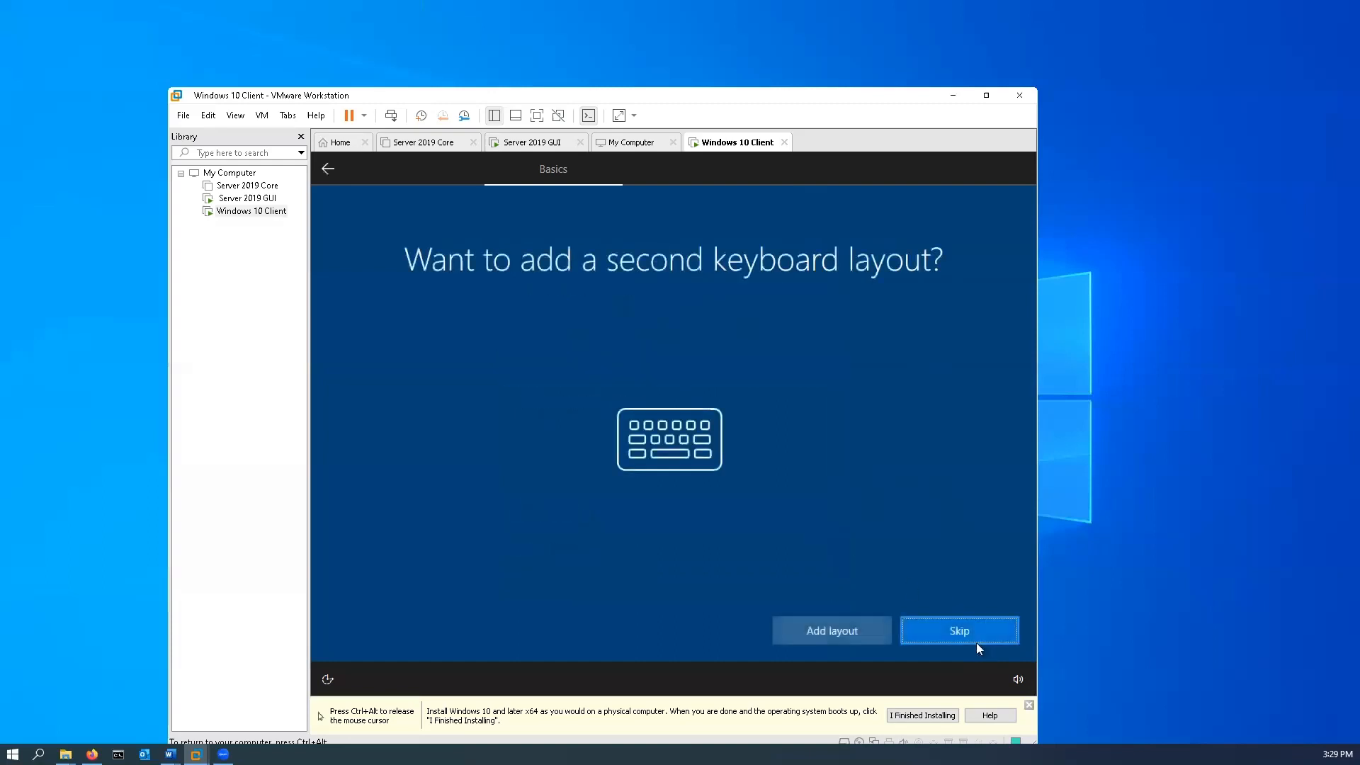
{"action": "left_click", "coordinate": [971, 635]}
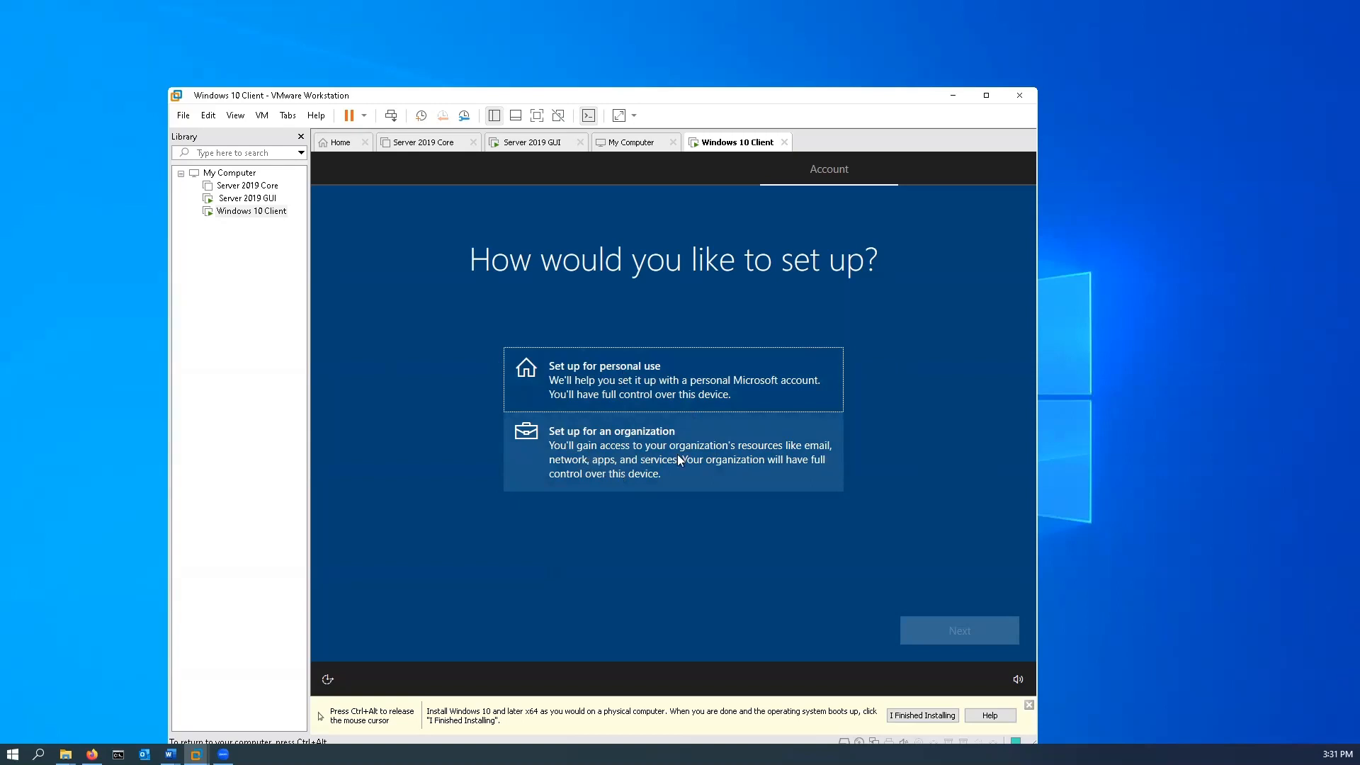
Set up the device for an organization and choose domain join instead of a Microsoft sign-in.
{"action": "left_click", "coordinate": [599, 464]}
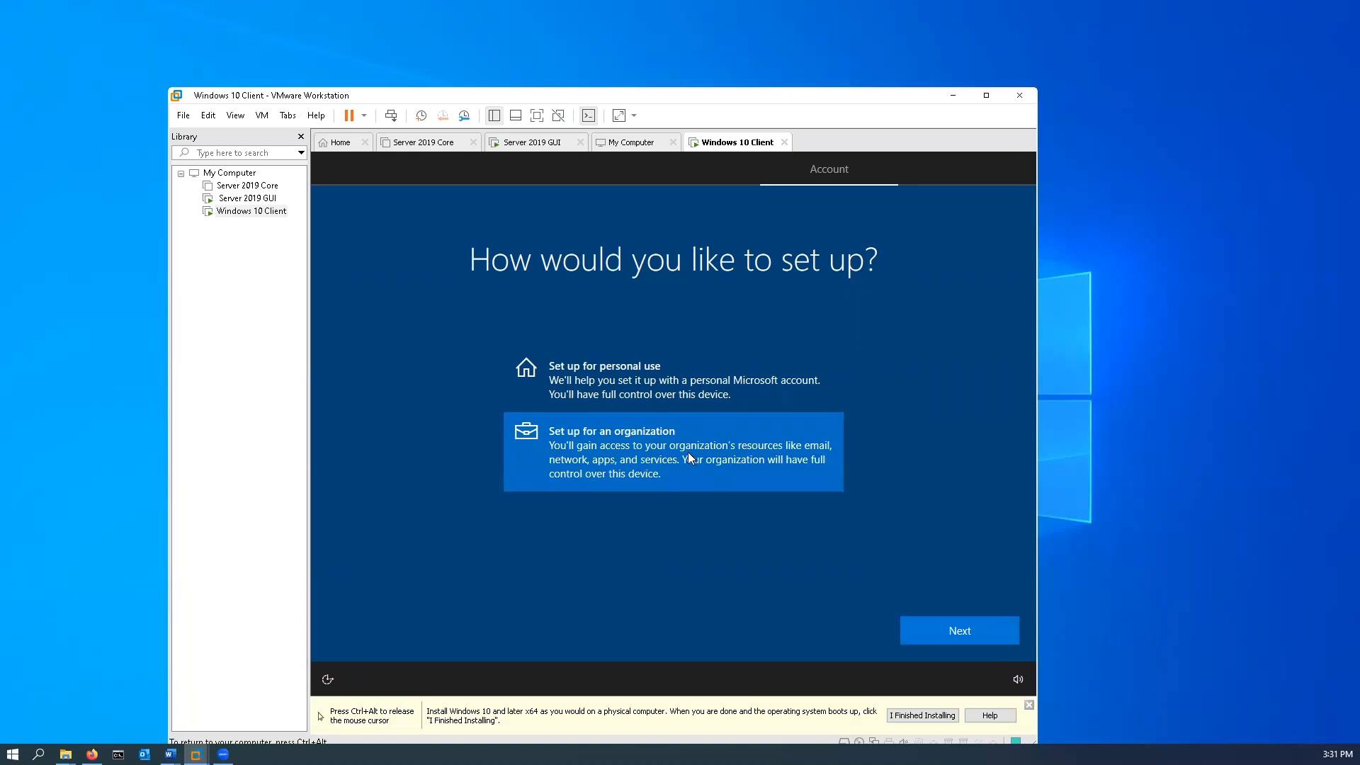
{"action": "left_click", "coordinate": [969, 633]}
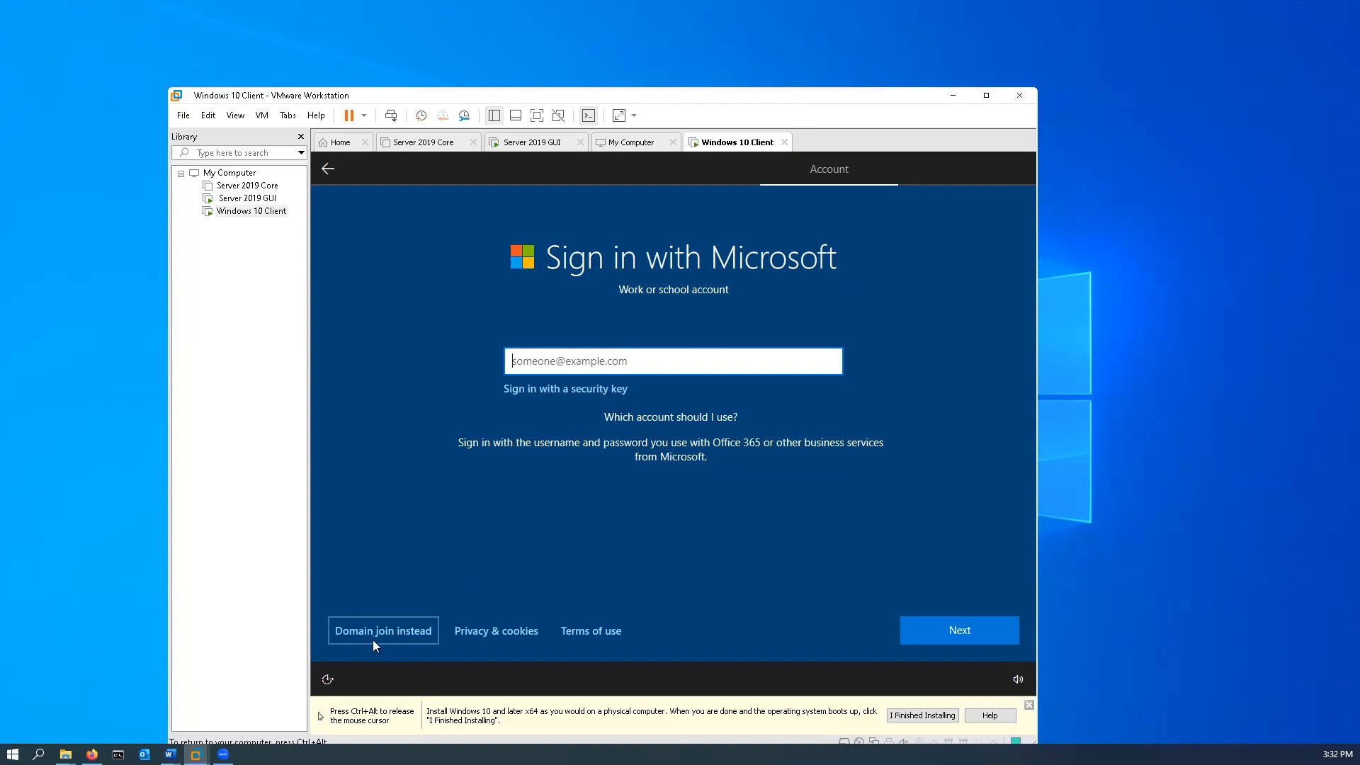
{"action": "left_click", "coordinate": [393, 634]}
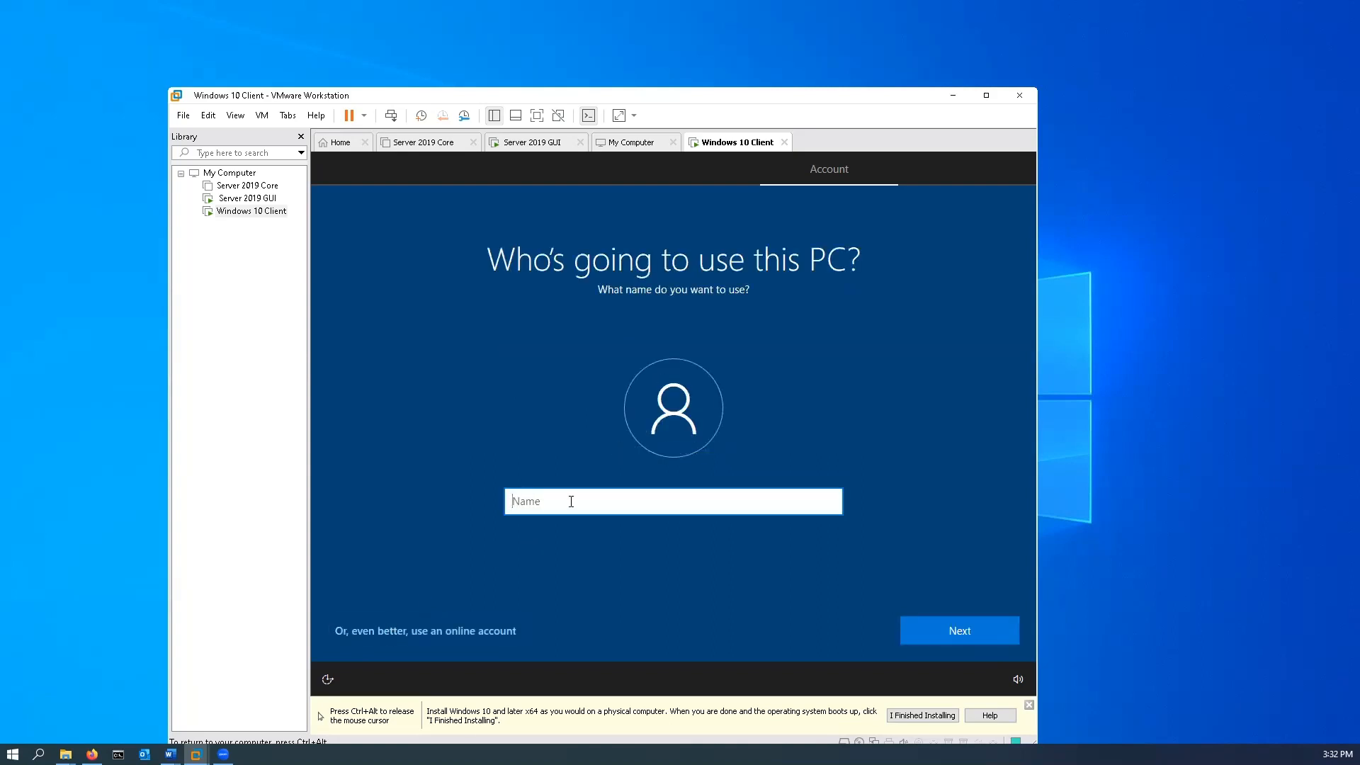
Try to use Administrator as the PC's user name.
{"action": "type", "text": "Administrator"}
{"action": "left_click", "coordinate": [958, 635]}
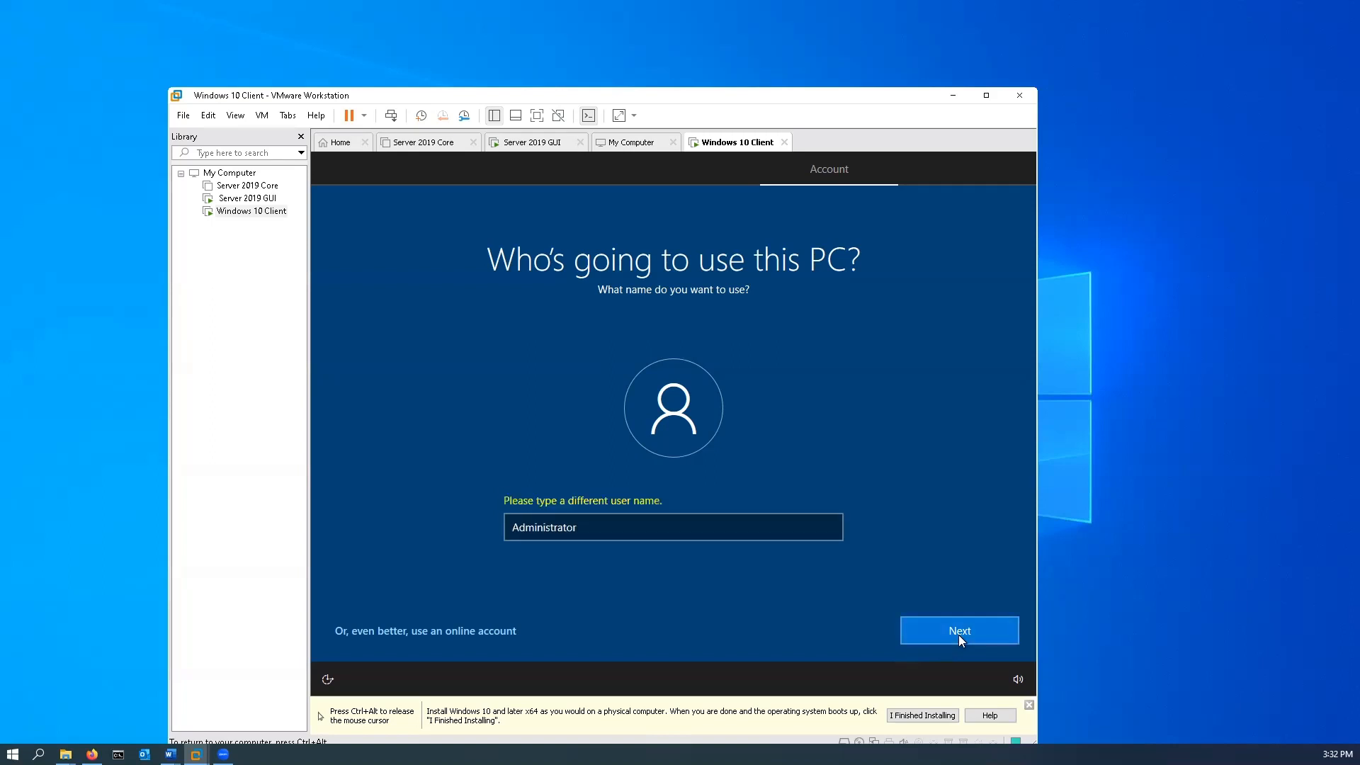
Replace the user name with the account holder's name and continue to the password page.
{"action": "left_click", "coordinate": [604, 531]}
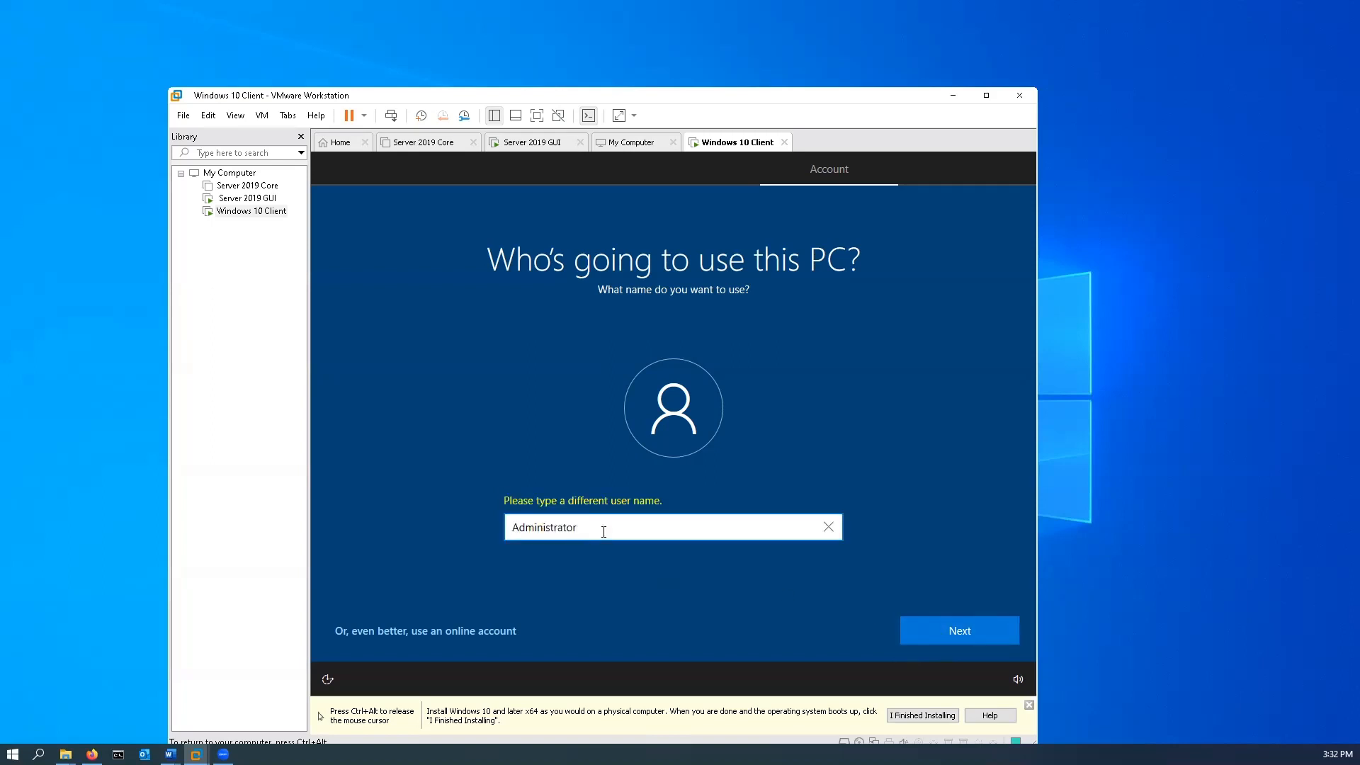
{"action": "key", "text": "BackSpace"}
{"action": "key", "text": "BackSpace"}
{"action": "key", "text": "BackSpace"}
{"action": "key", "text": "BackSpace"}
{"action": "key", "text": "BackSpace"}
{"action": "key", "text": "BackSpace"}
{"action": "key", "text": "BackSpace"}
{"action": "key", "text": "BackSpace"}
{"action": "key", "text": "BackSpace"}
{"action": "key", "text": "BackSpace"}
{"action": "key", "text": "BackSpace"}
{"action": "key", "text": "BackSpace"}
{"action": "key", "text": "BackSpace"}
{"action": "type", "text": "DrKidd"}
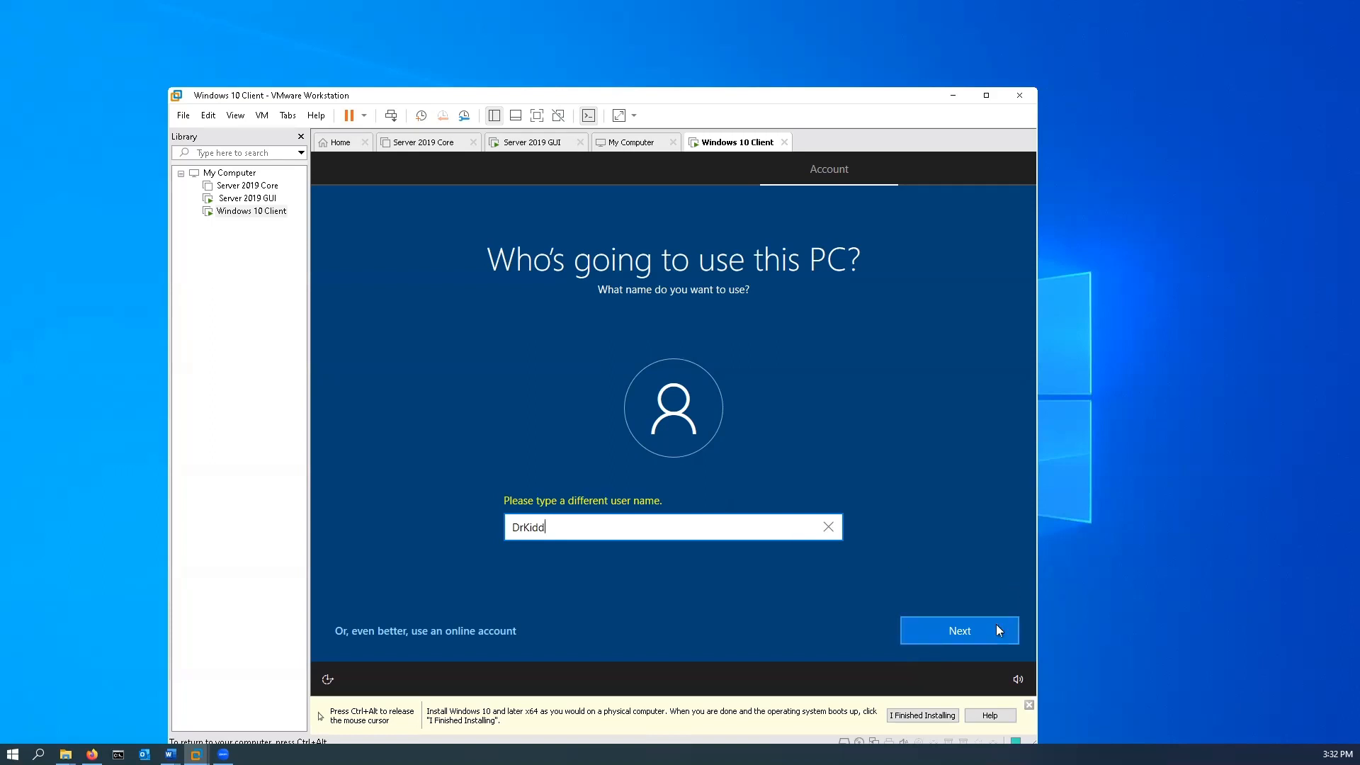
{"action": "left_click", "coordinate": [979, 643]}
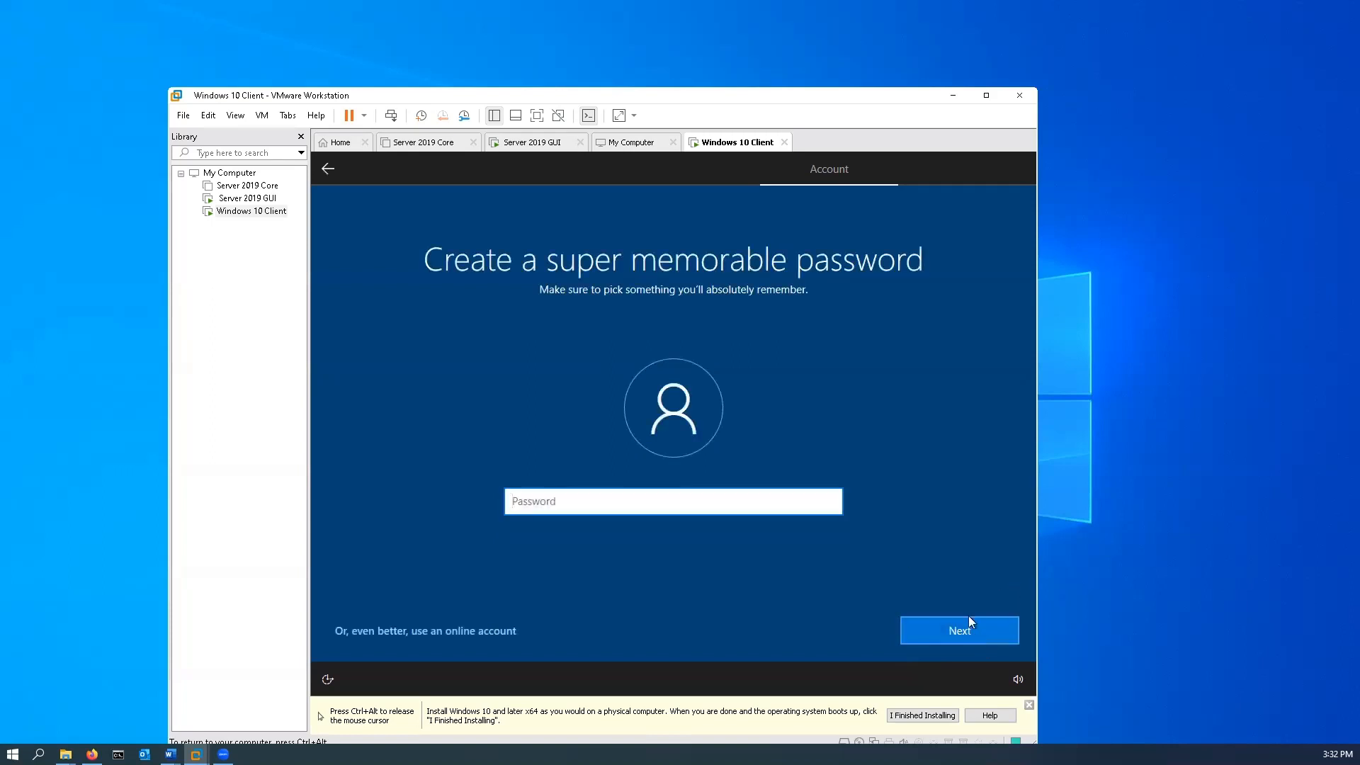
Enter the account password, confirm it and continue to the security questions.
{"action": "type", "text": "•••••"}
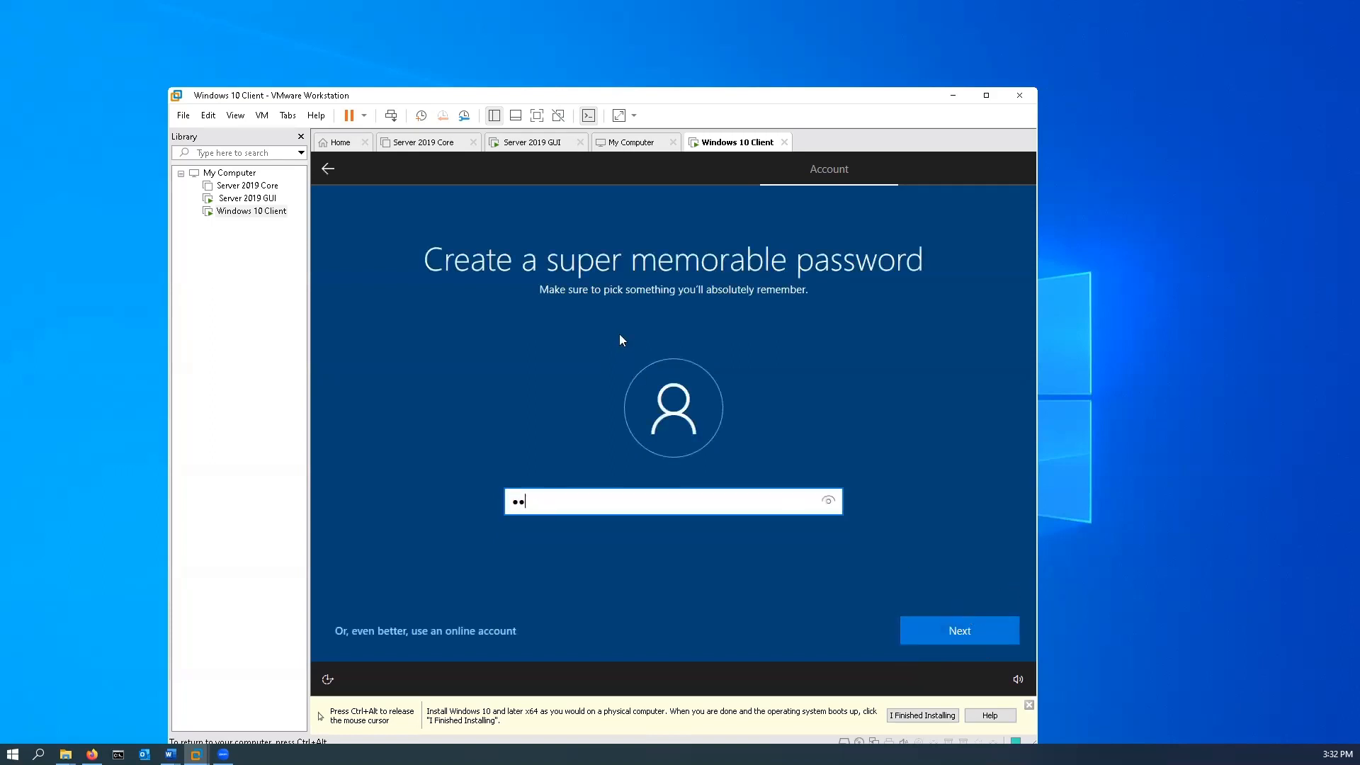
{"action": "type", "text": "••••••"}
{"action": "left_click", "coordinate": [960, 632]}
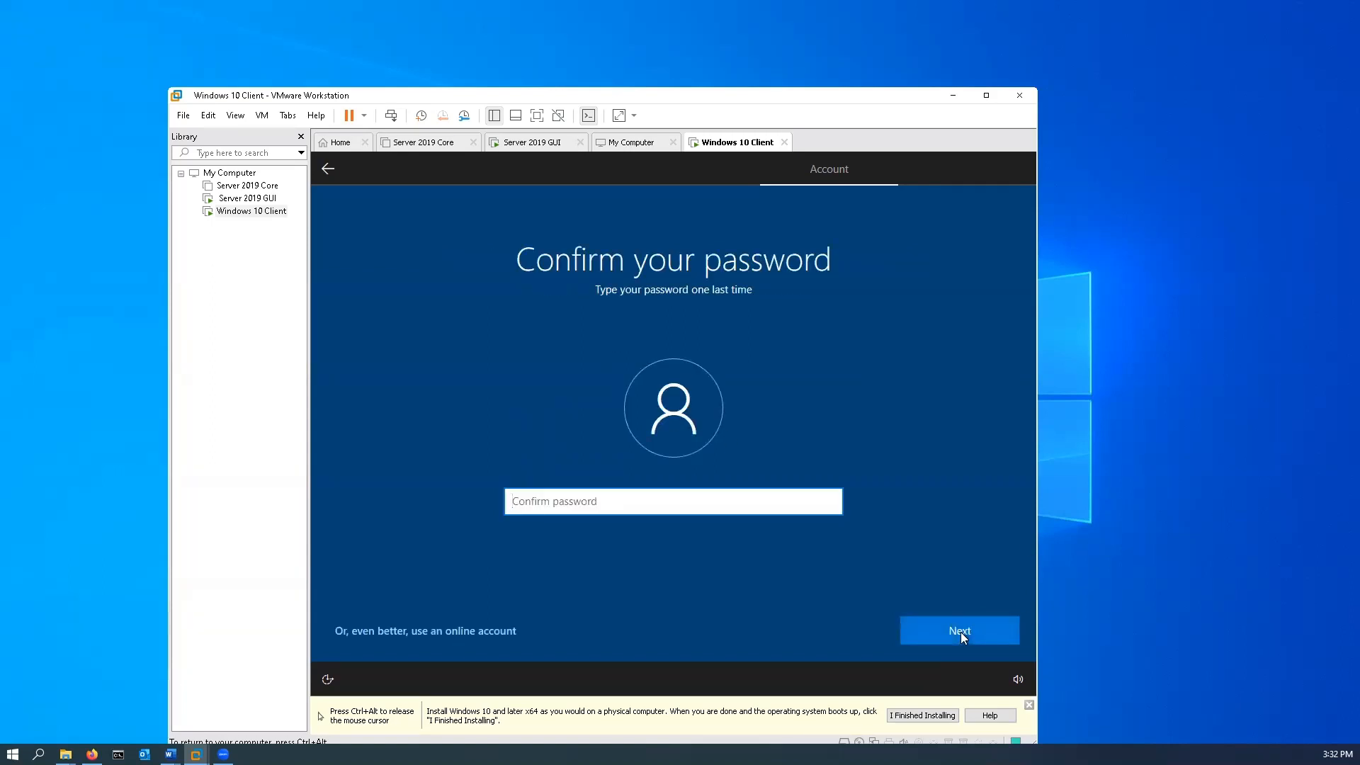
{"action": "type", "text": "•••••••••••"}
{"action": "left_click", "coordinate": [961, 633]}
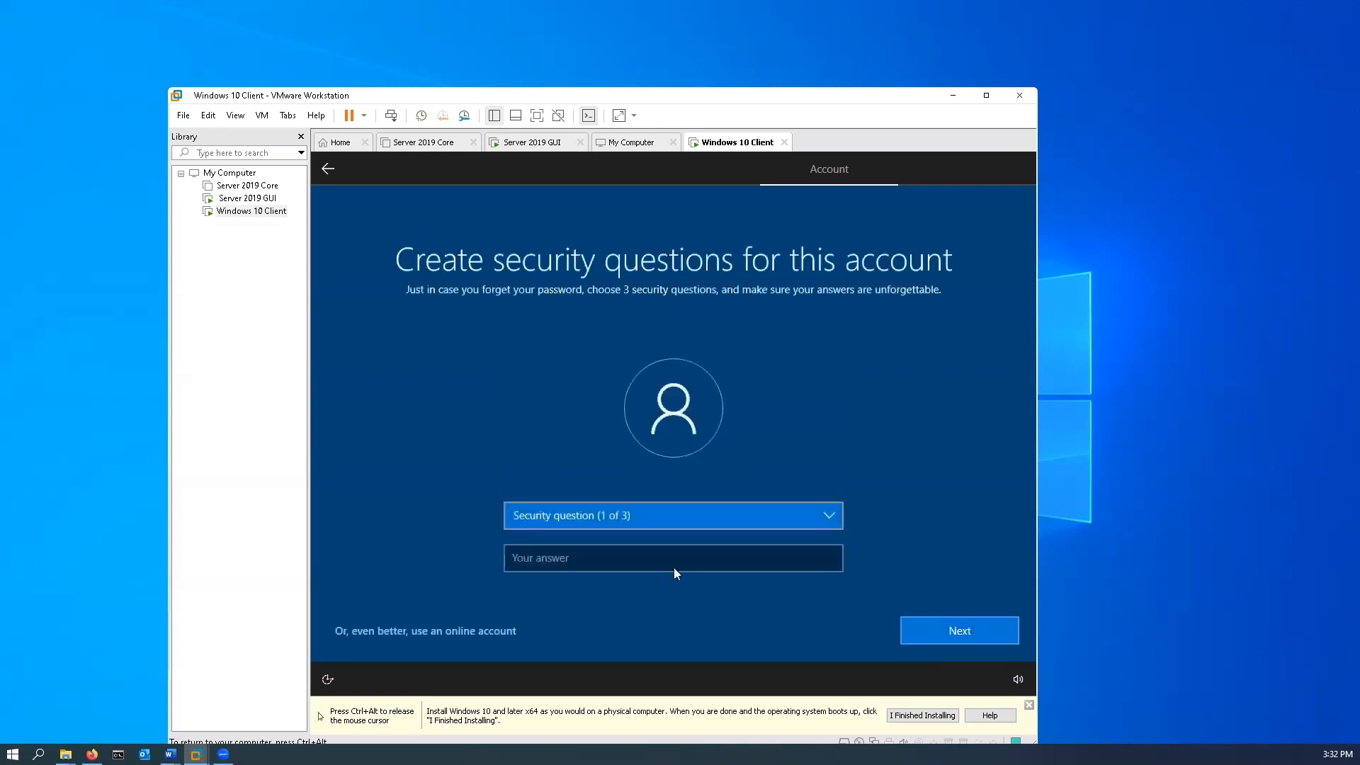
Choose "What was your first pet's name?" as the first security question, fill in its answer and continue.
{"action": "left_click", "coordinate": [561, 558]}
{"action": "left_click", "coordinate": [607, 515]}
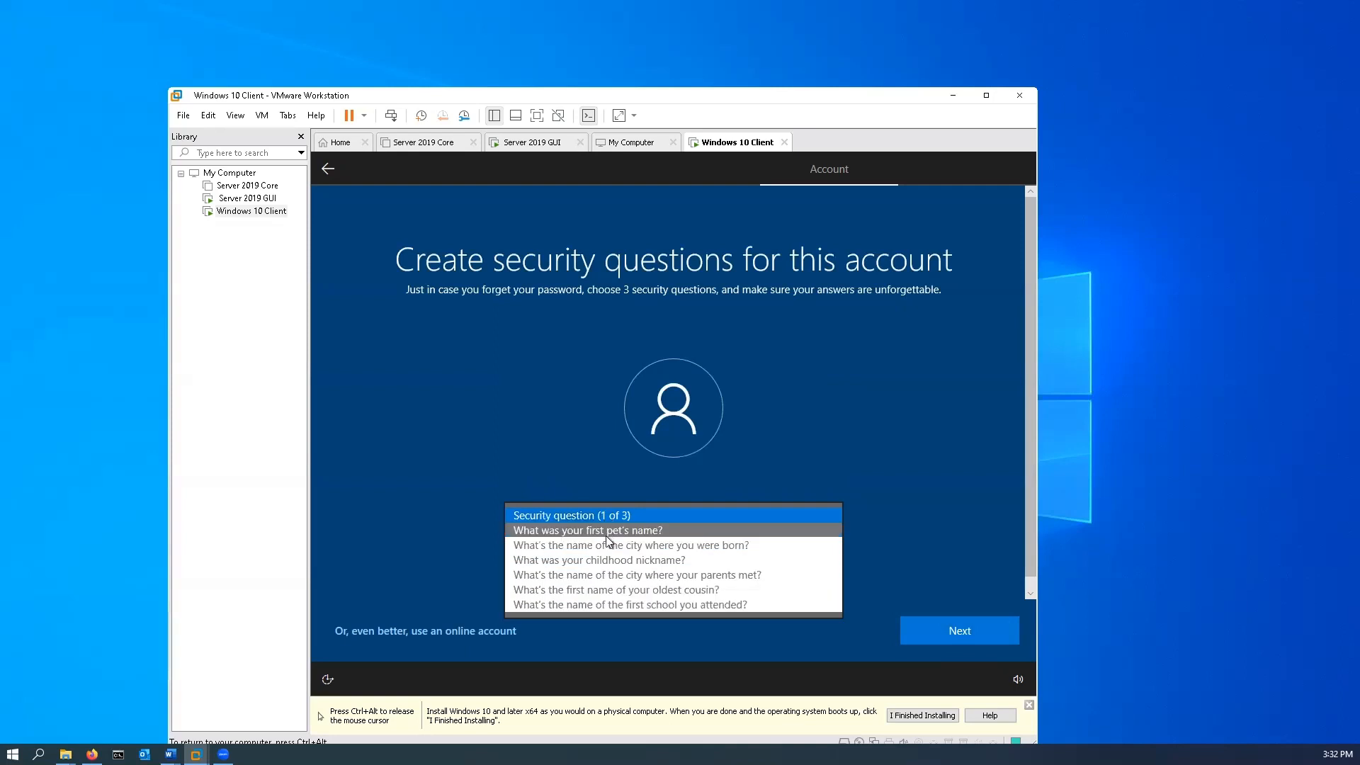
{"action": "left_click", "coordinate": [606, 532]}
{"action": "left_click", "coordinate": [607, 563]}
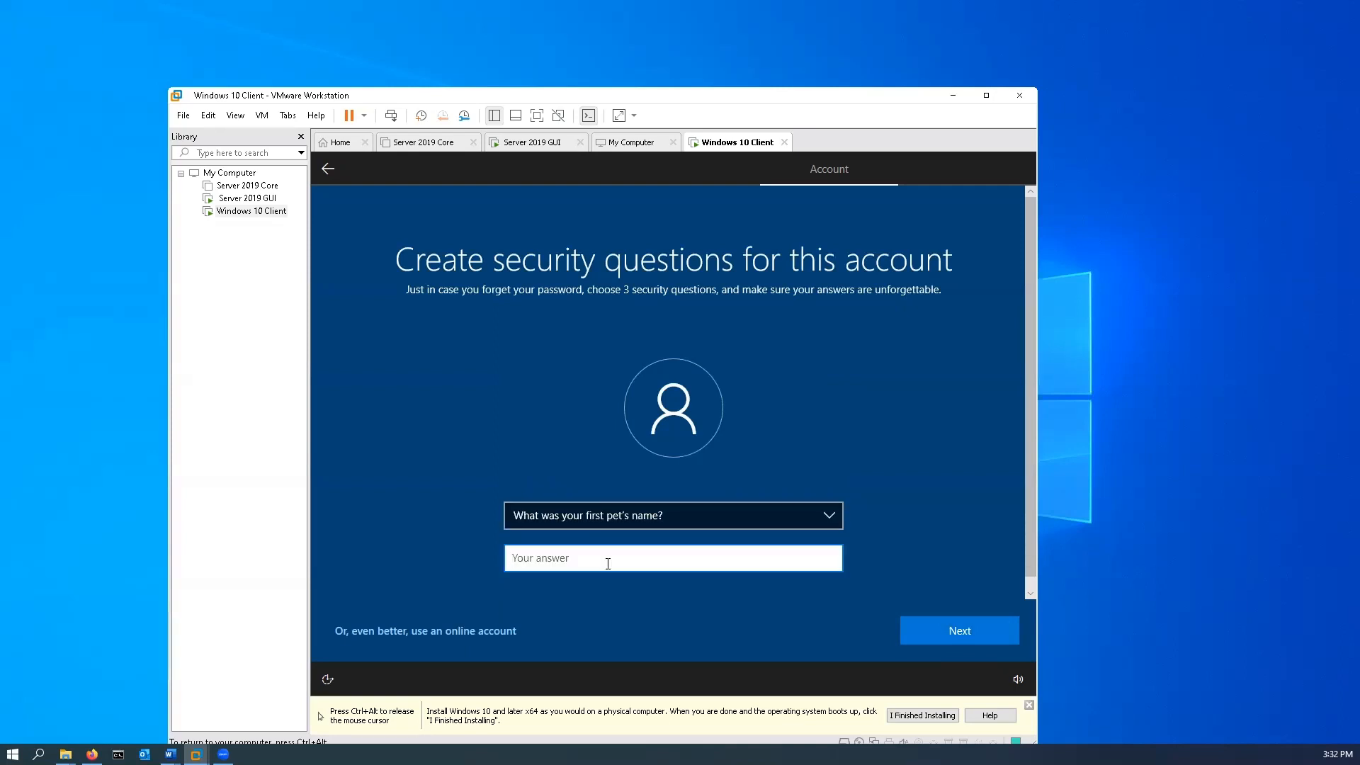
{"action": "left_click", "coordinate": [986, 639]}
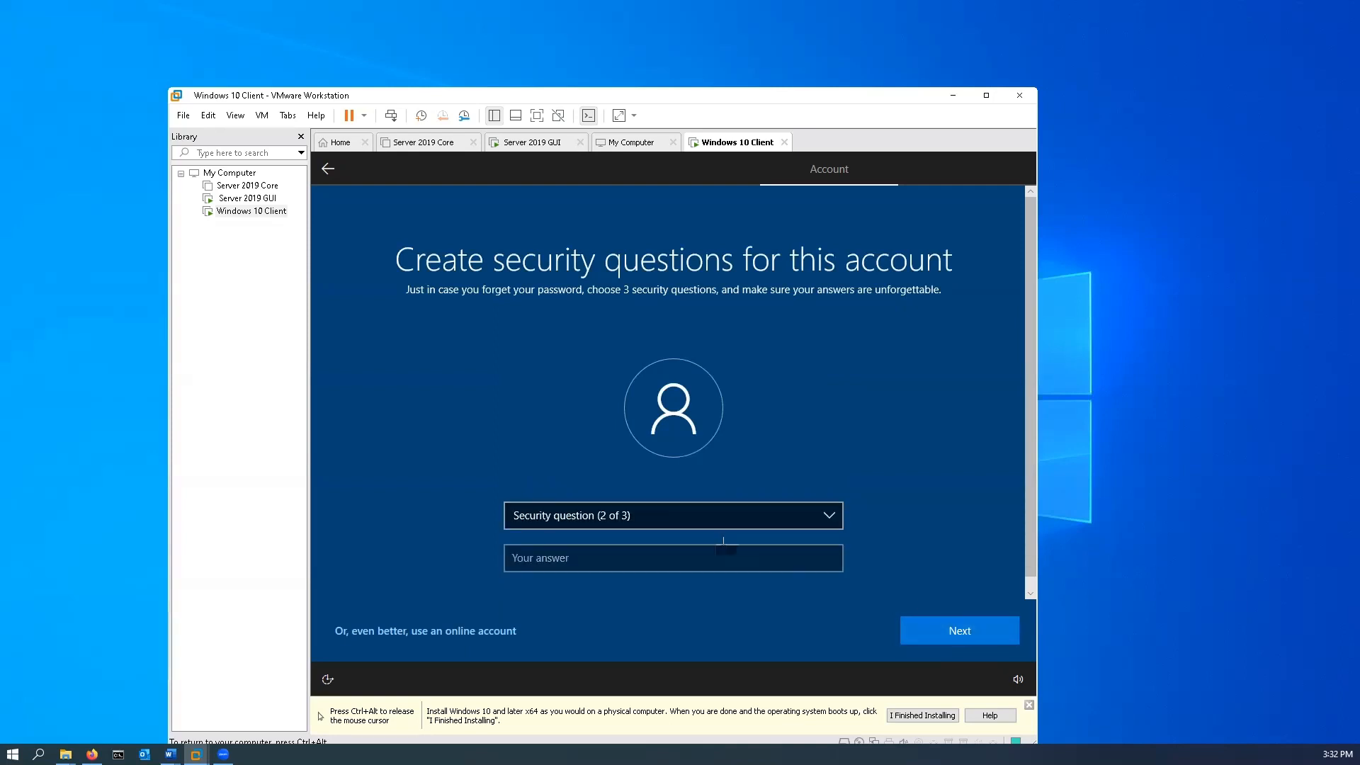
Choose "What was your childhood nickname?" as the second security question, fill in its answer and continue.
{"action": "left_click", "coordinate": [658, 513]}
{"action": "left_click", "coordinate": [639, 545]}
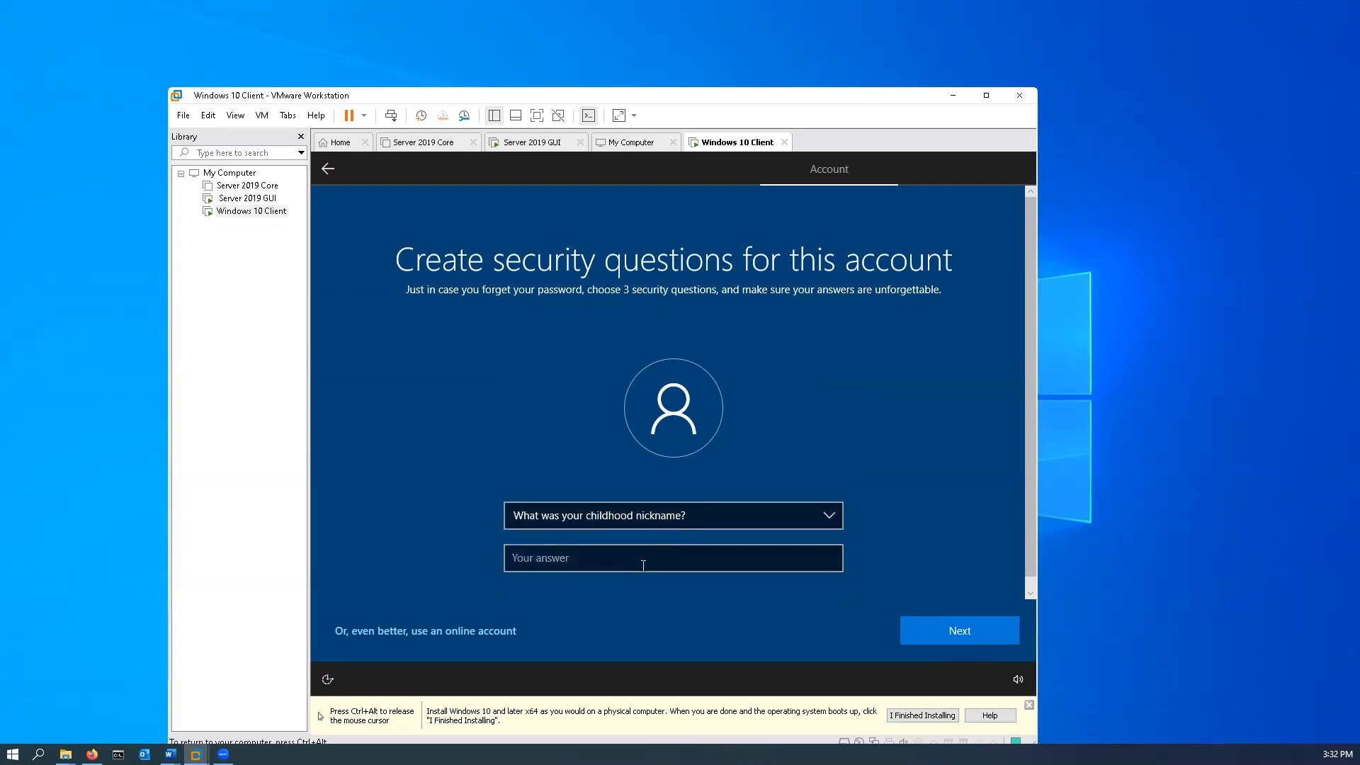
{"action": "left_click", "coordinate": [642, 563]}
{"action": "left_click", "coordinate": [979, 632]}
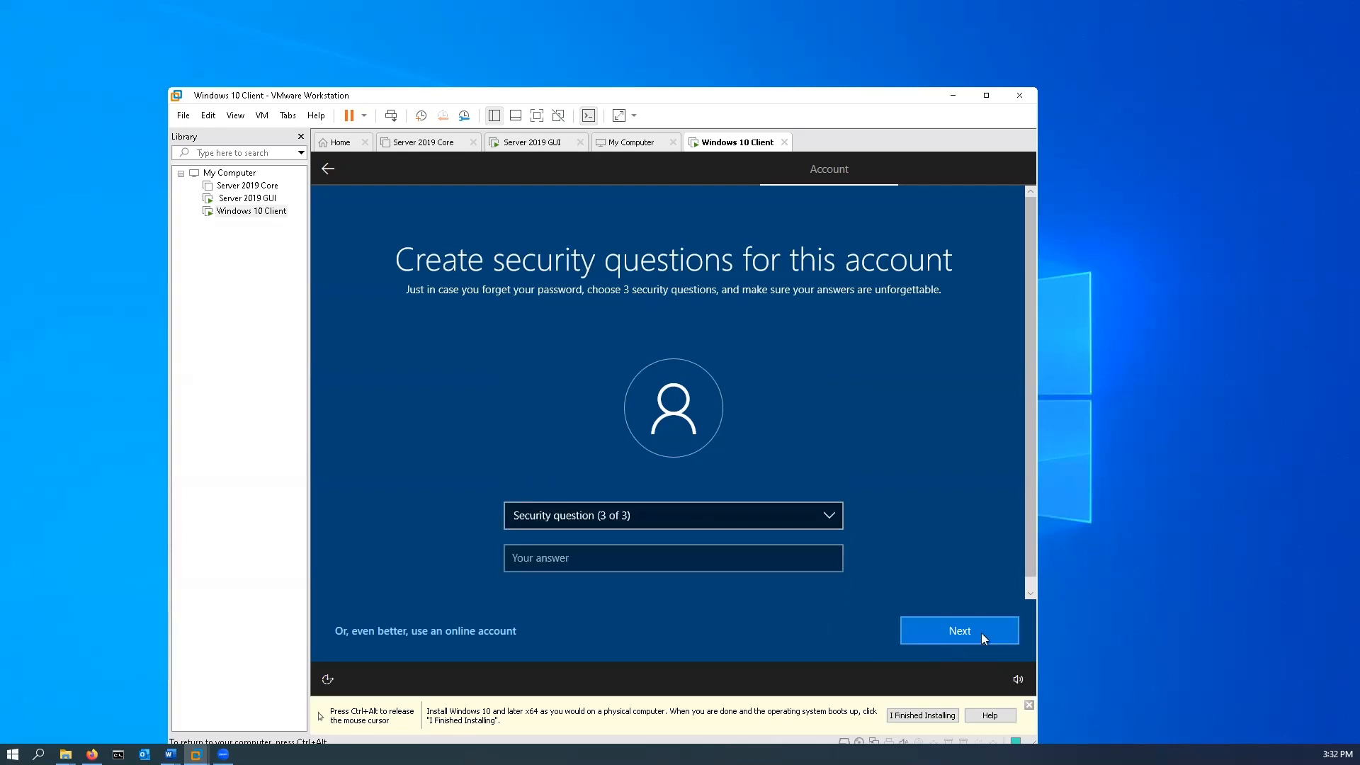
Choose "What's the name of the city where your parents met?" as the third security question, fill in its answer and continue.
{"action": "left_click", "coordinate": [648, 516]}
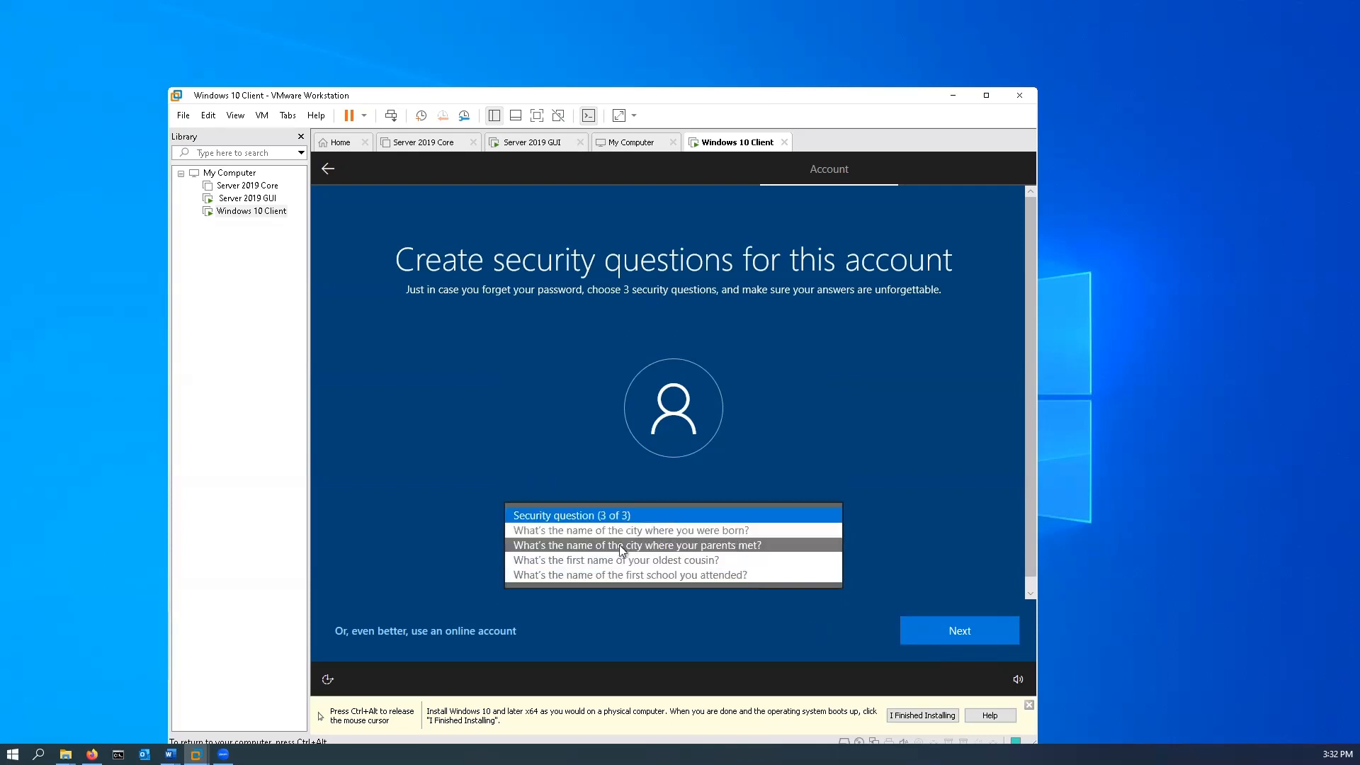
{"action": "left_click", "coordinate": [612, 547]}
{"action": "left_click", "coordinate": [611, 558]}
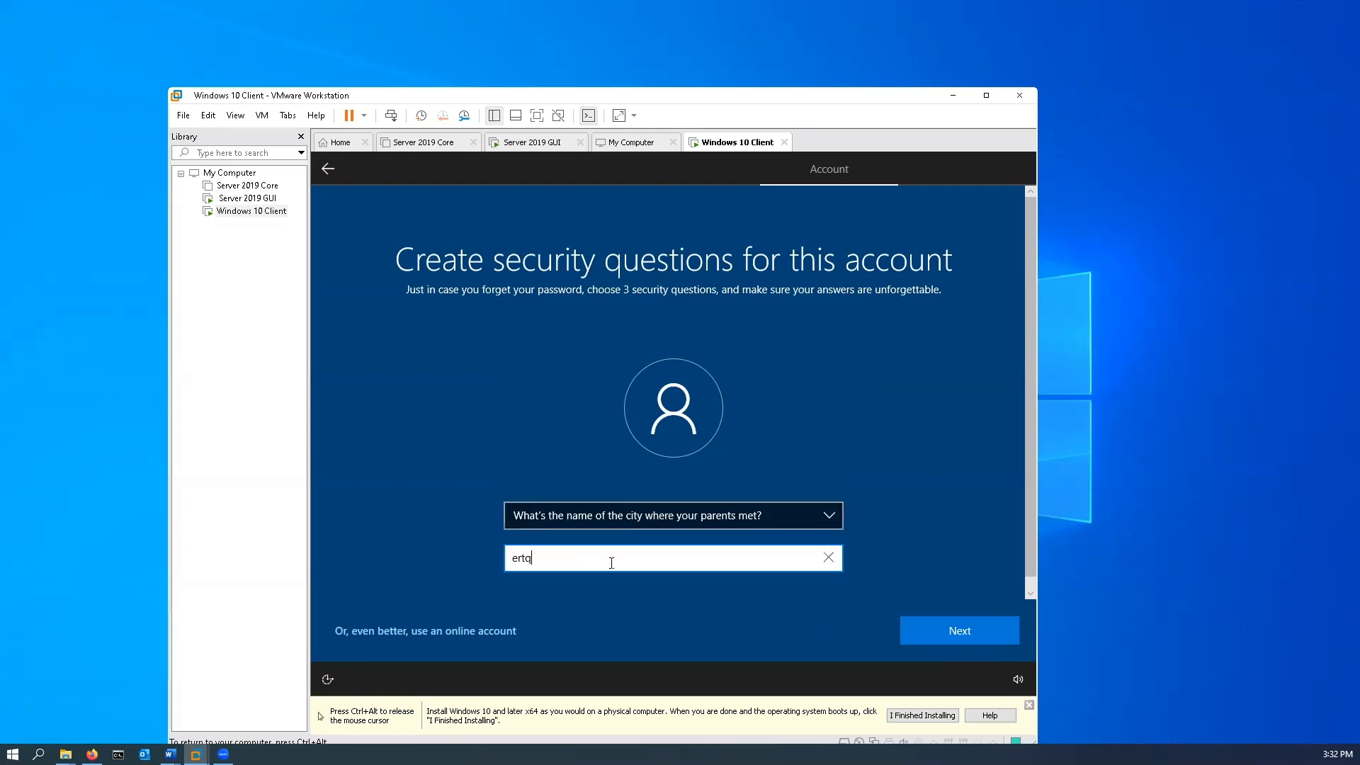
{"action": "left_click", "coordinate": [969, 642]}
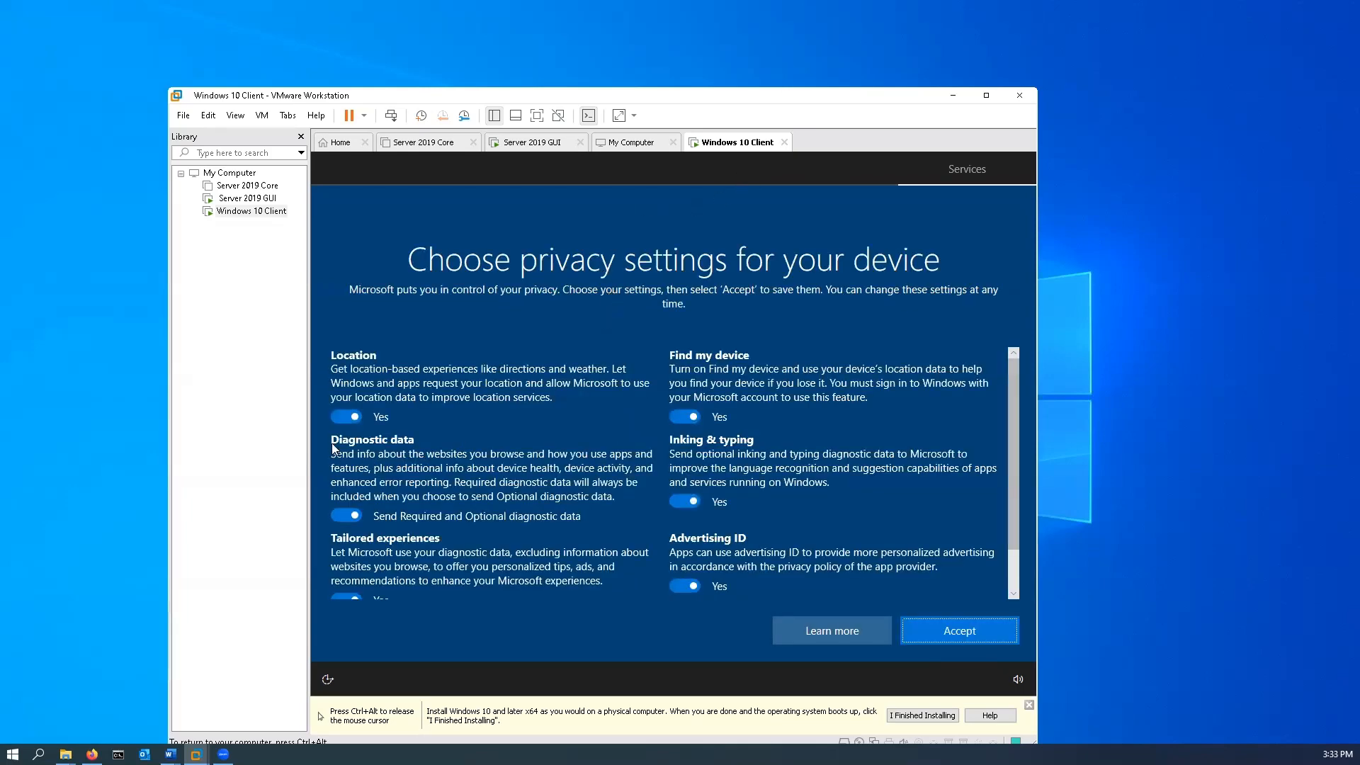
Turn off location, optional diagnostic data, tailored experiences, Find my device, inking and typing, and advertising ID, and accept the privacy settings.
{"action": "left_click", "coordinate": [343, 418]}
{"action": "left_click", "coordinate": [337, 517]}
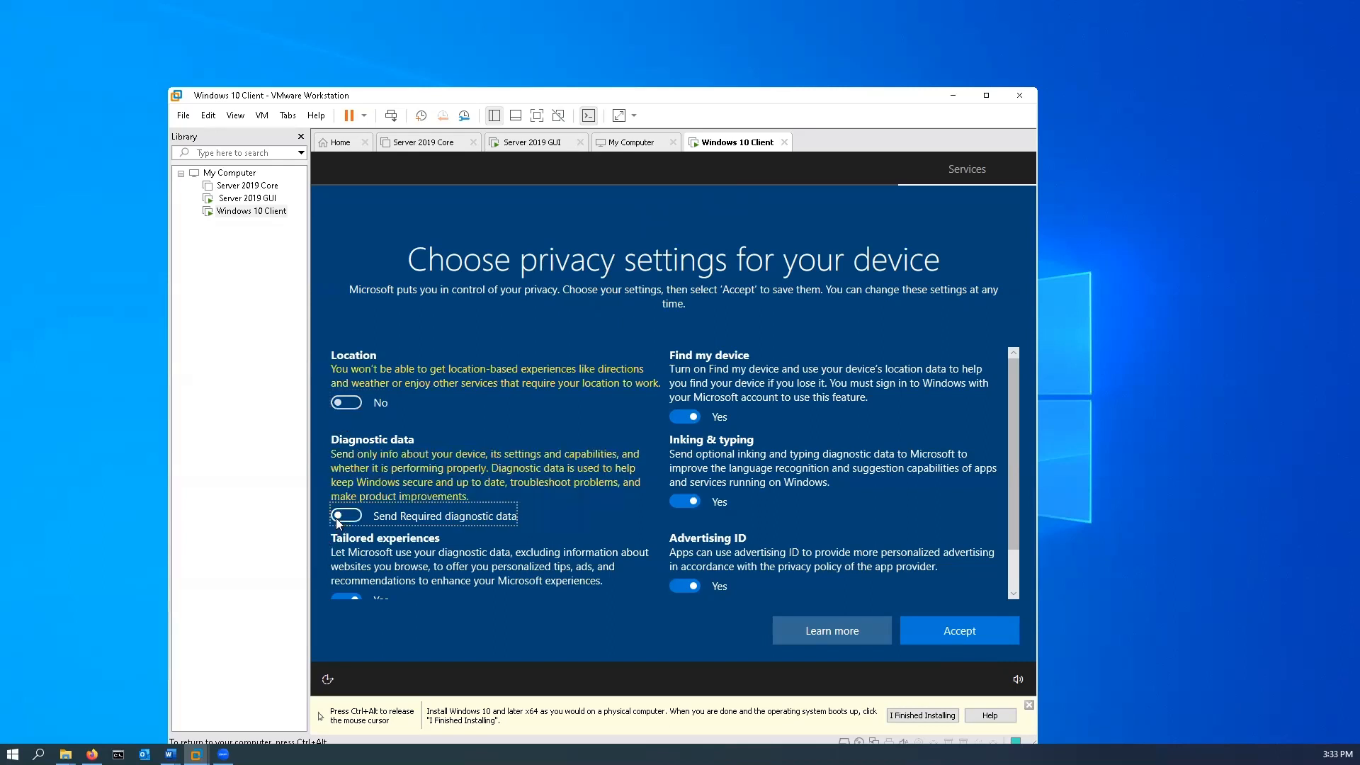
{"action": "left_click", "coordinate": [337, 597]}
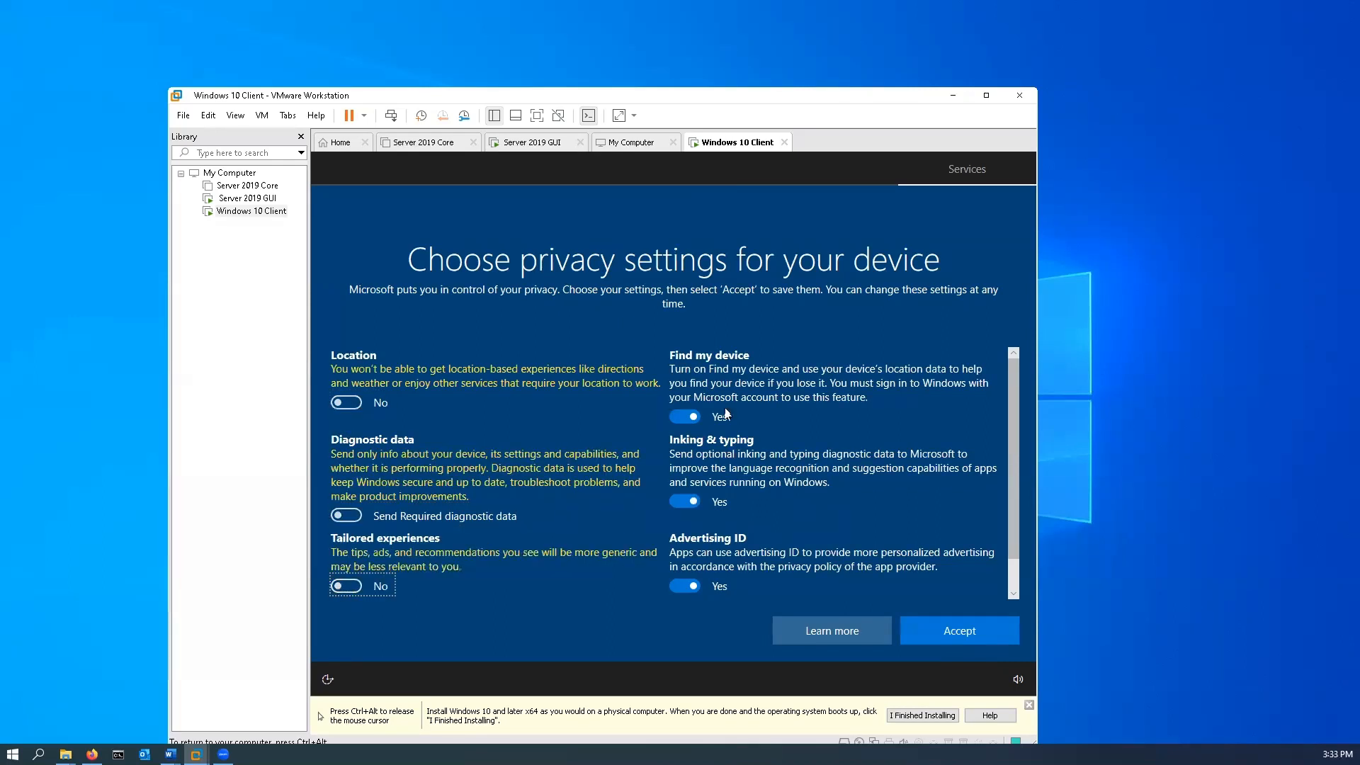
{"action": "left_click", "coordinate": [670, 419]}
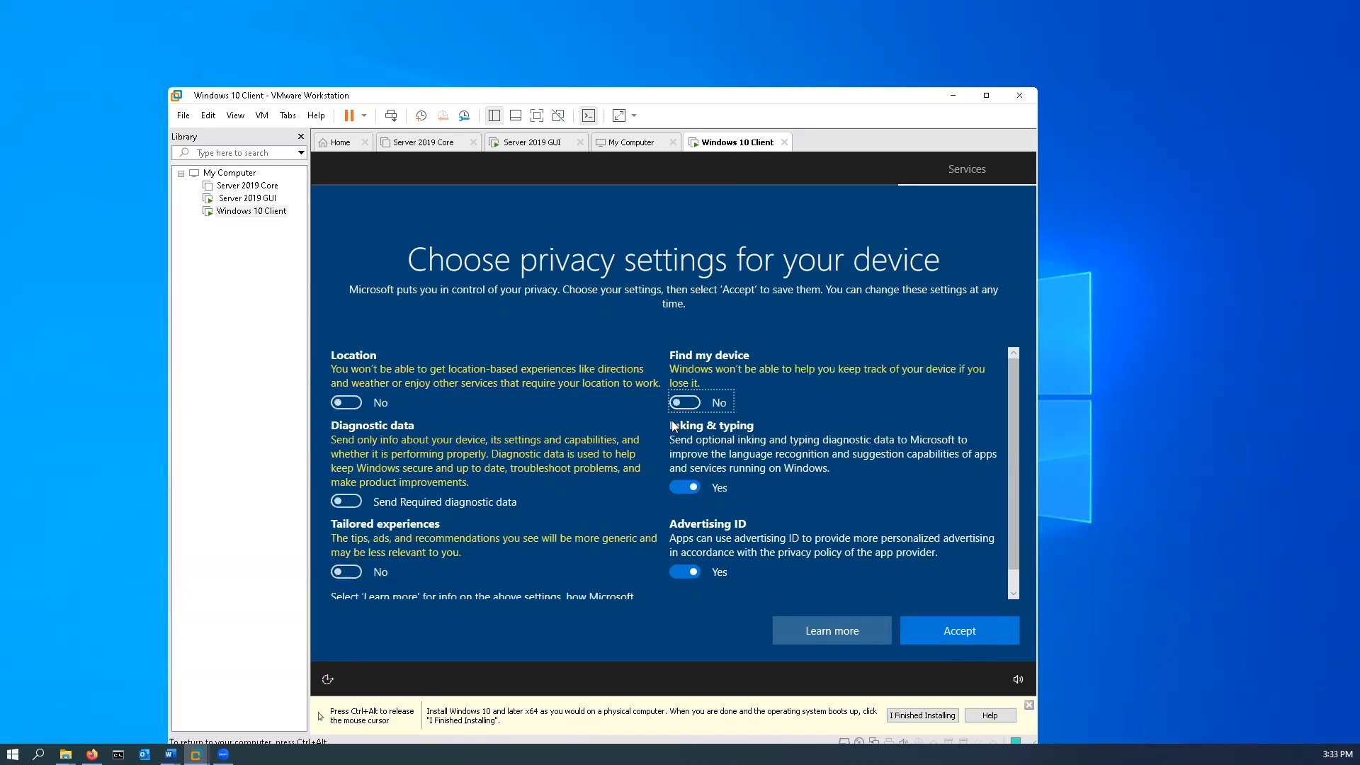
{"action": "left_click", "coordinate": [679, 486]}
{"action": "left_click", "coordinate": [679, 570]}
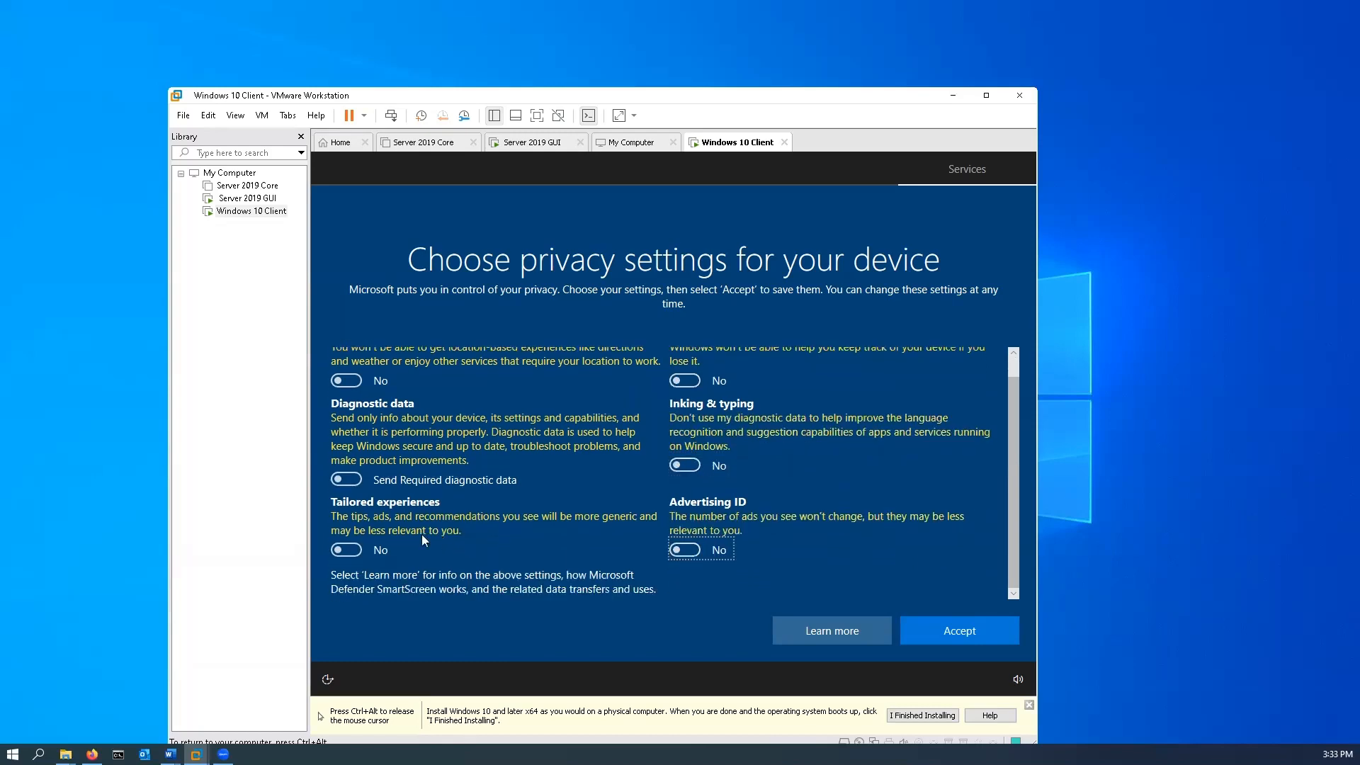
{"action": "left_click", "coordinate": [958, 633]}
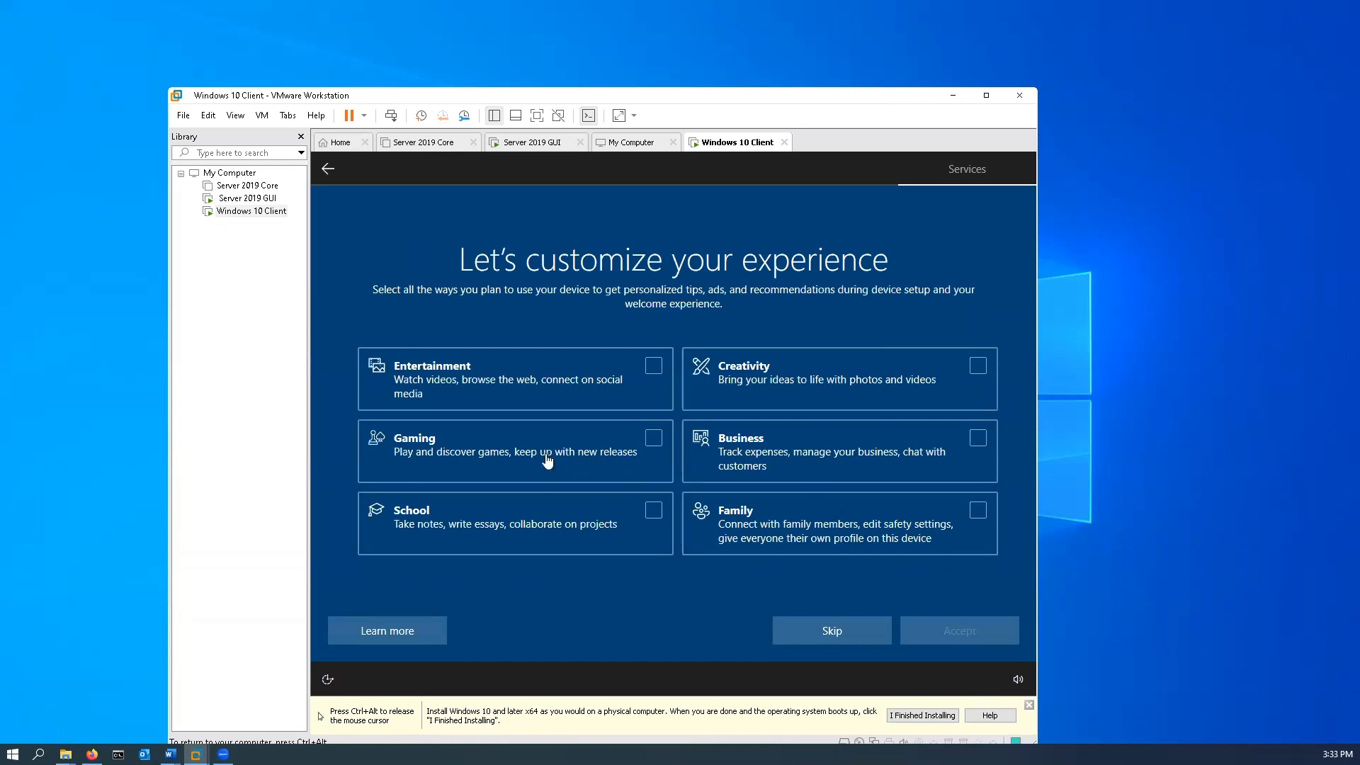
Skip the experience customization and decline Cortana to finish the Windows 10 setup.
{"action": "left_click", "coordinate": [865, 634]}
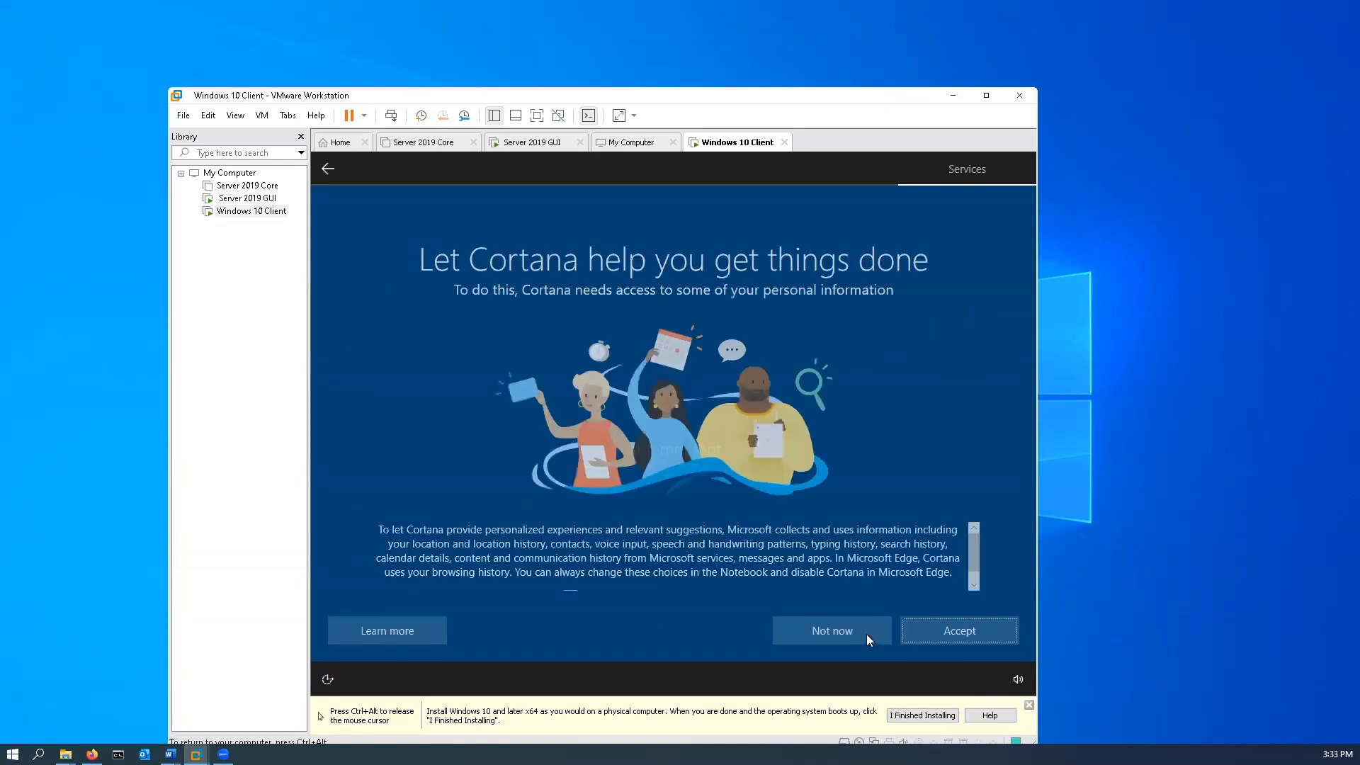
{"action": "left_click", "coordinate": [865, 634]}
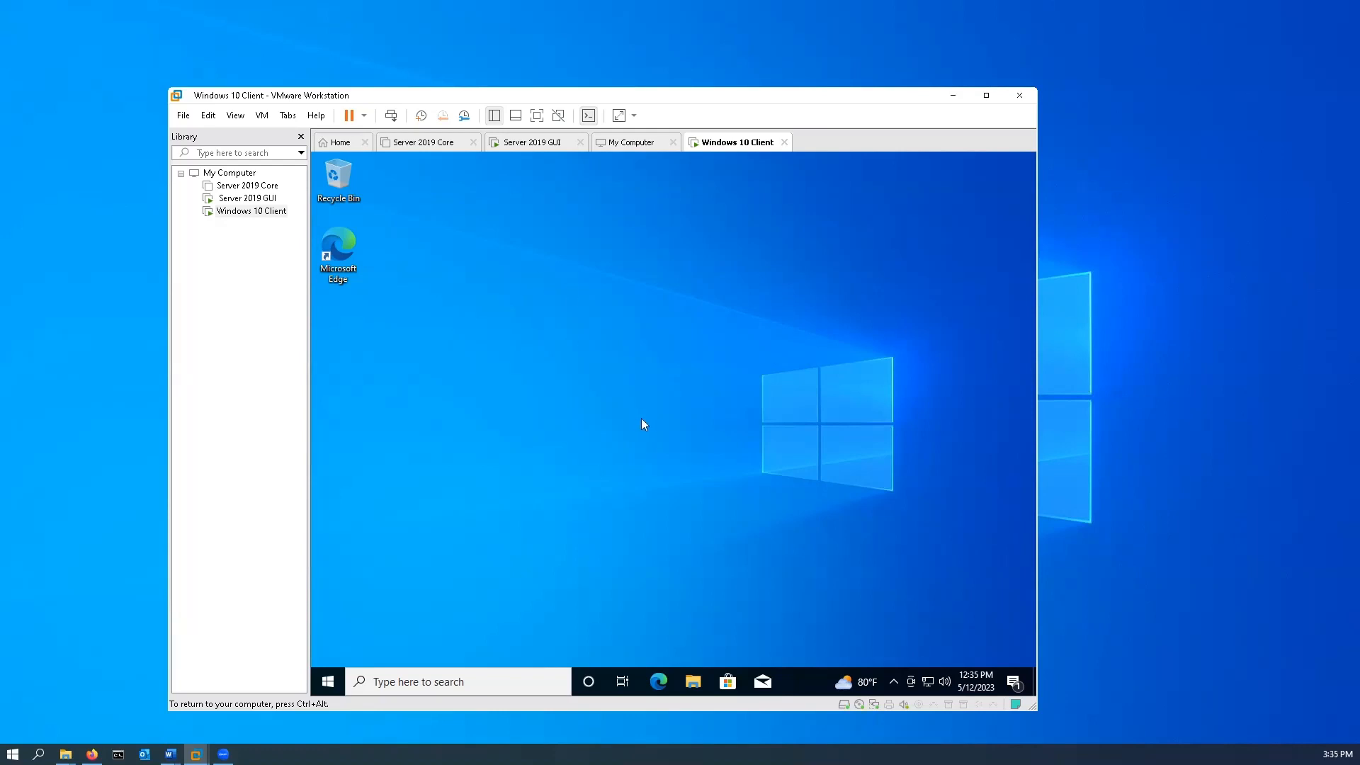
Close the My Computer page and bring up the running Server 2019 GUI virtual machine's desktop.
{"action": "left_click", "coordinate": [673, 143]}
{"action": "left_click", "coordinate": [556, 144]}
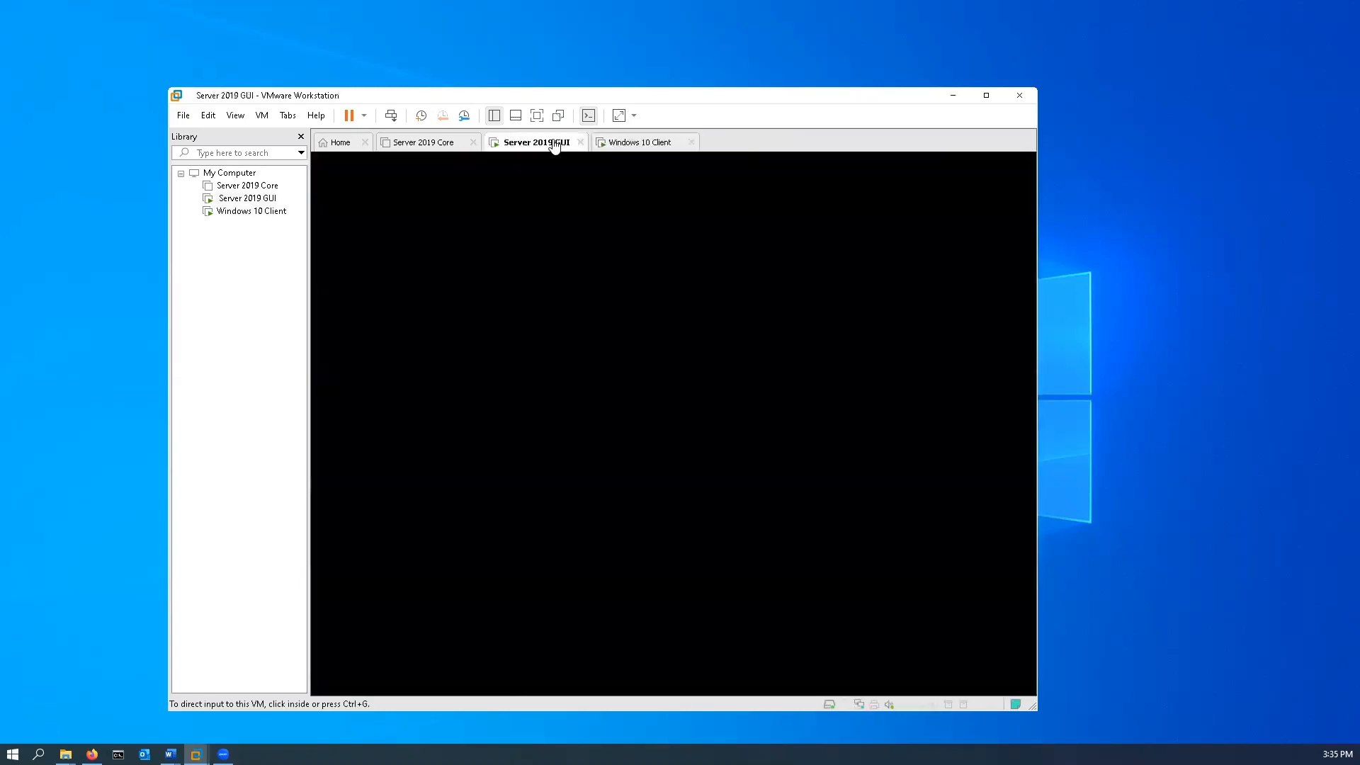
{"action": "left_click", "coordinate": [539, 306]}
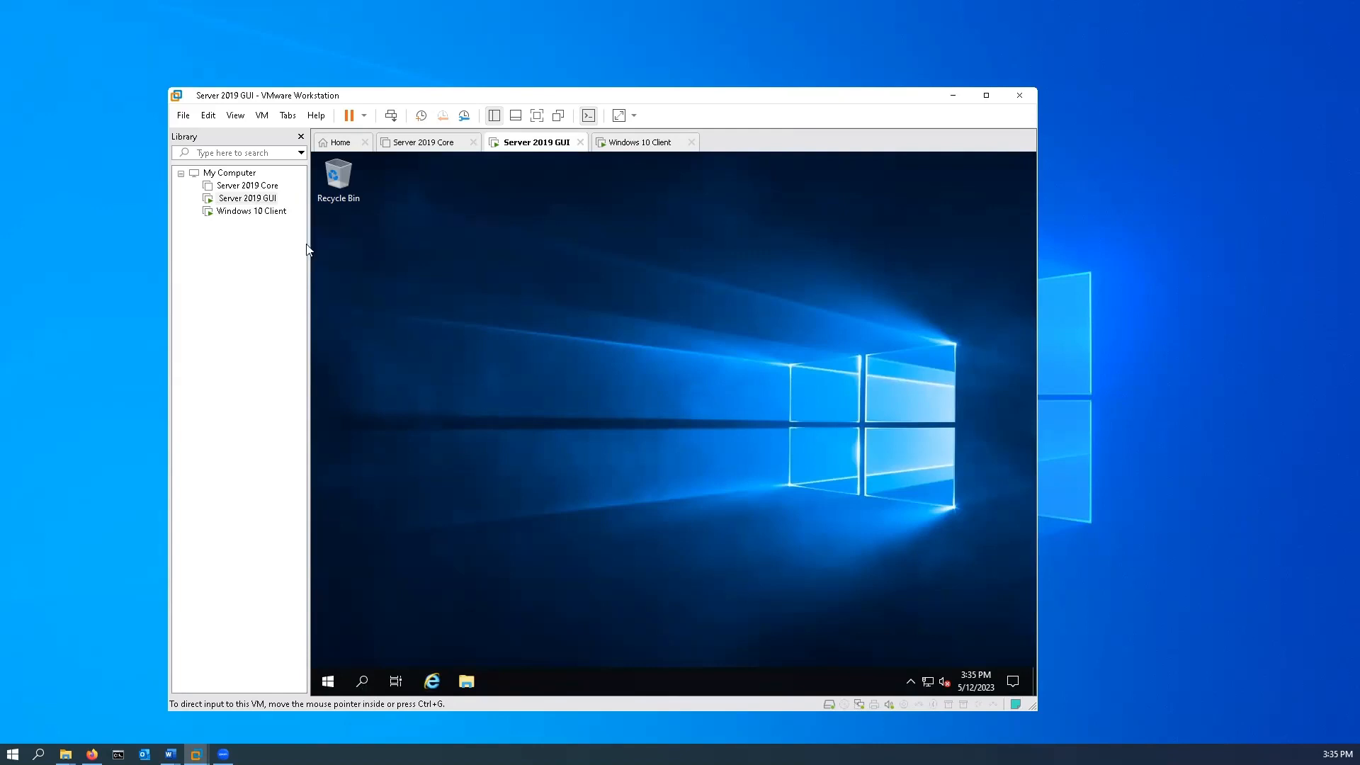
Check the network adapter type in the virtual machine settings of Server 2019 GUI and of Windows 10 Client.
{"action": "right_click", "coordinate": [256, 202]}
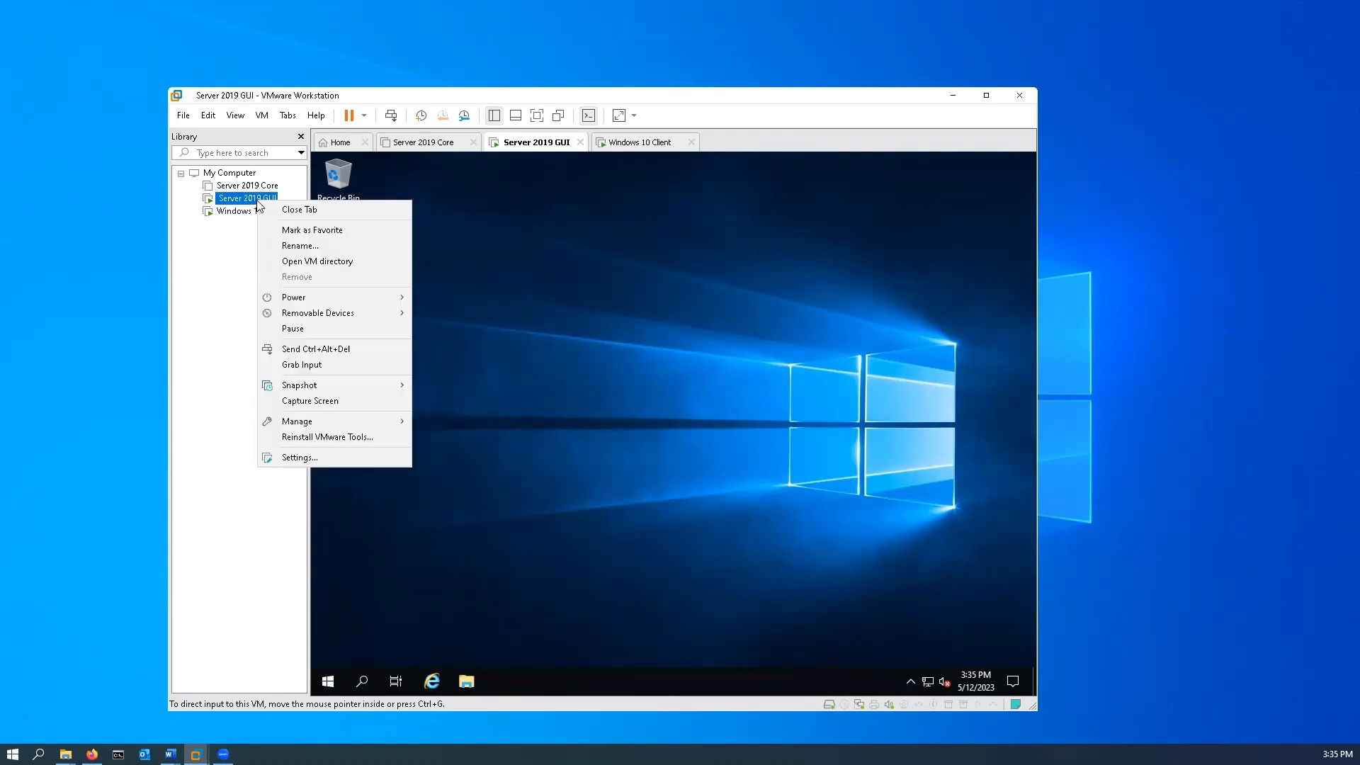
{"action": "left_click", "coordinate": [307, 460]}
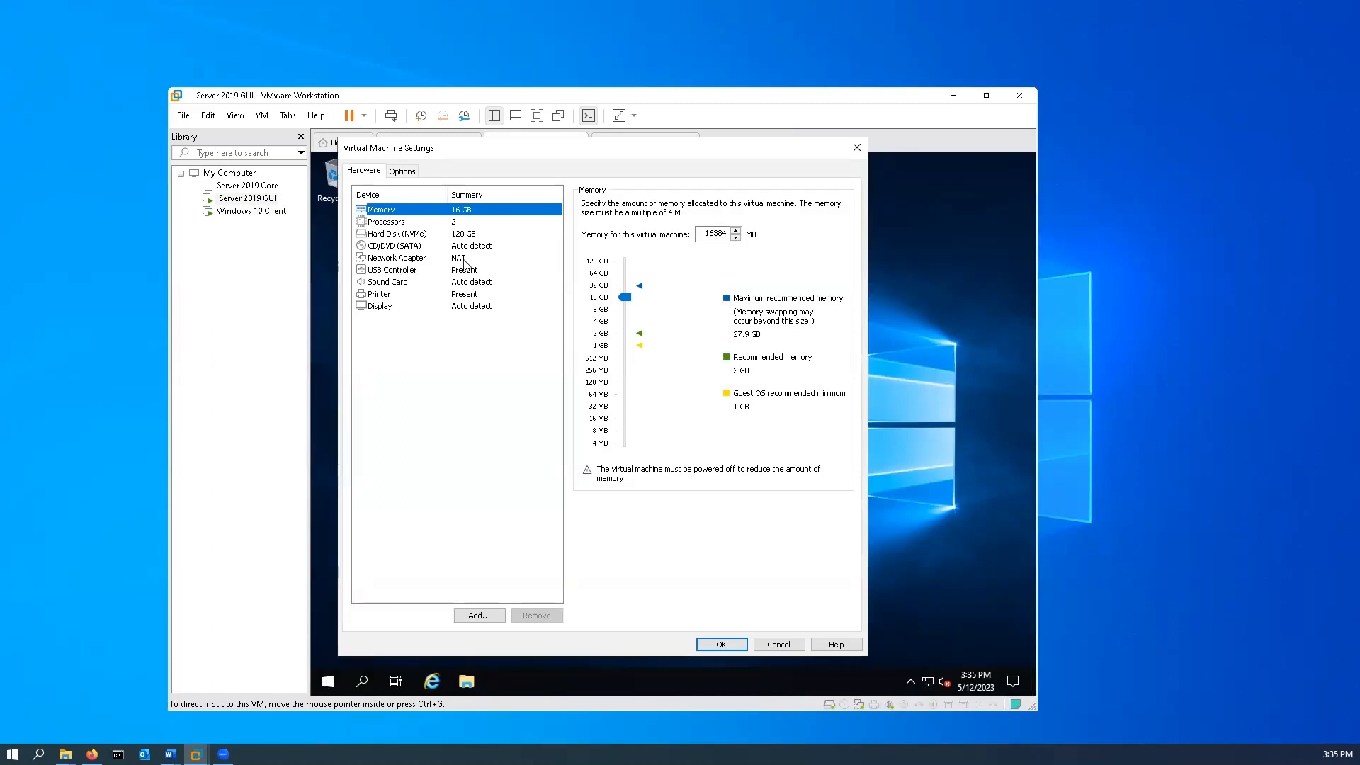
{"action": "left_click", "coordinate": [715, 645]}
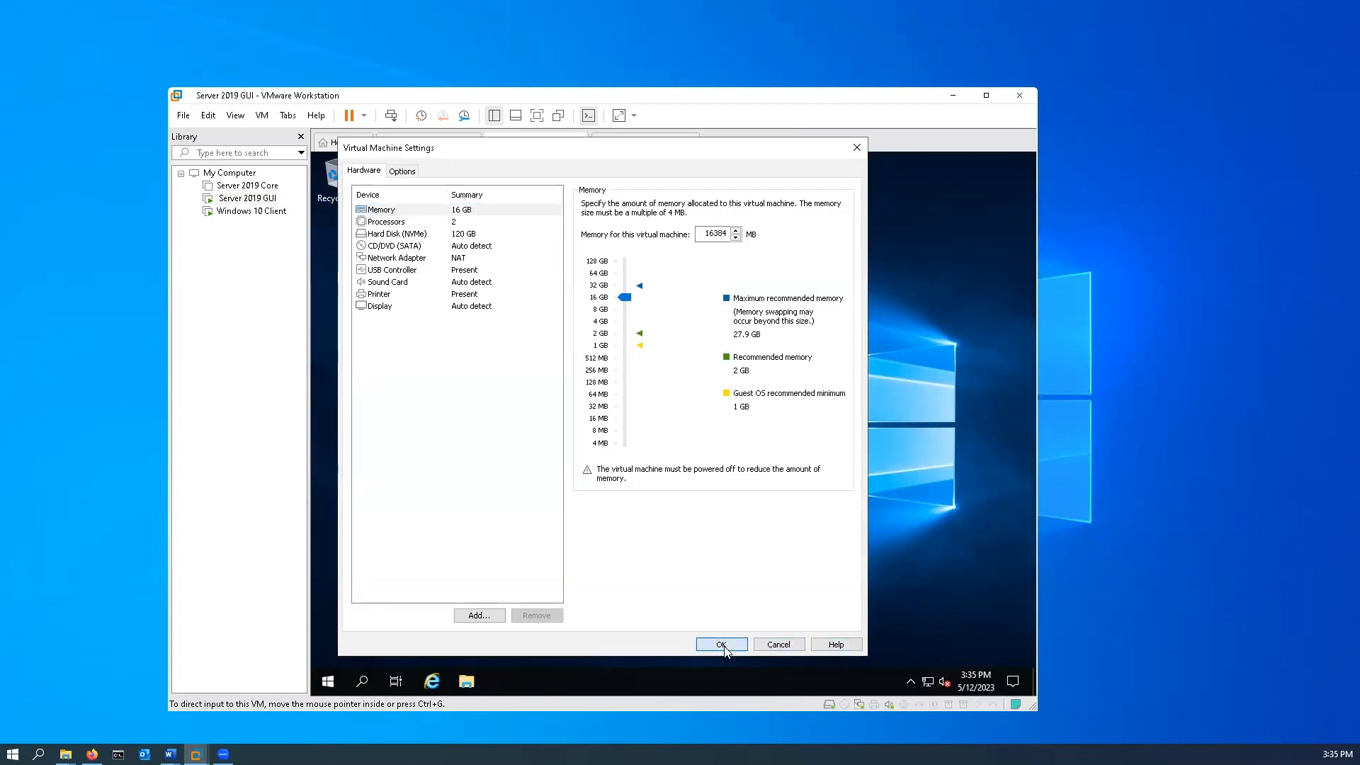
{"action": "right_click", "coordinate": [241, 211]}
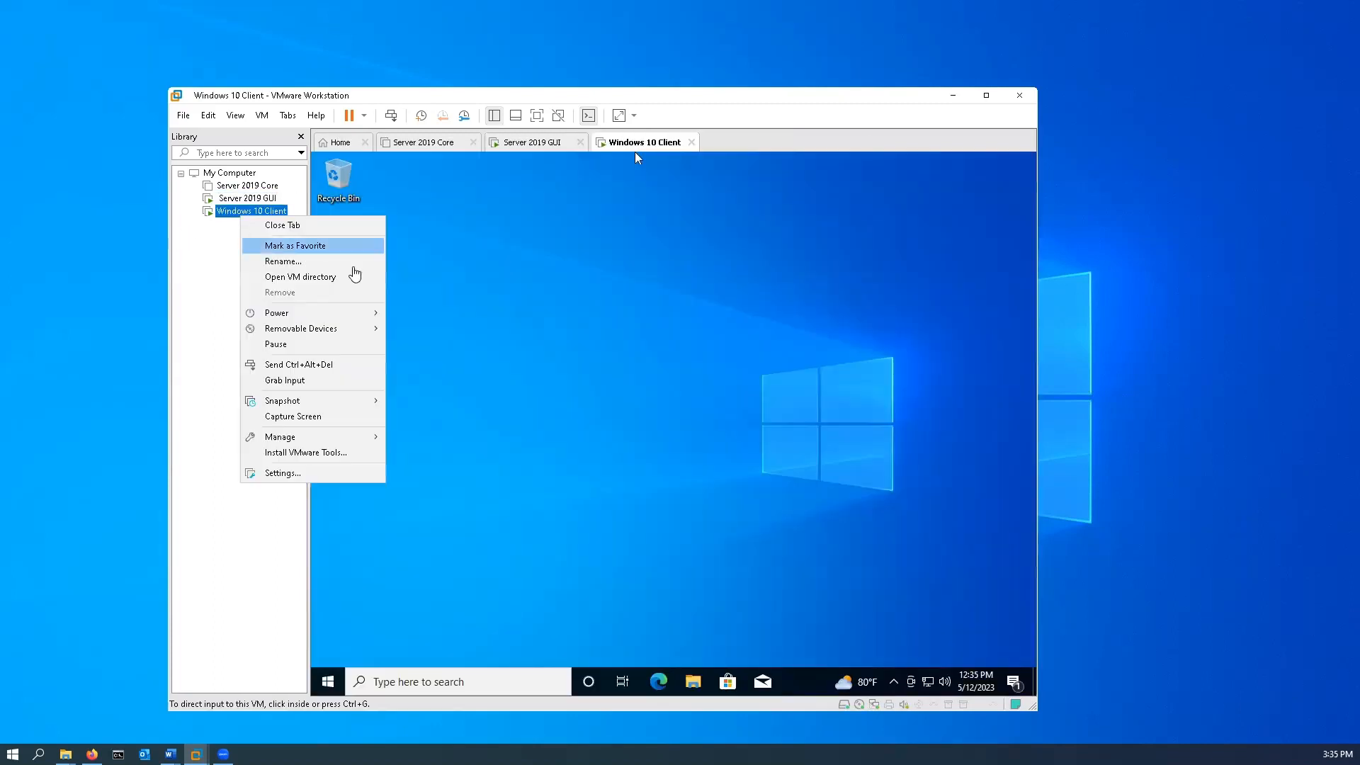
{"action": "left_click", "coordinate": [306, 474]}
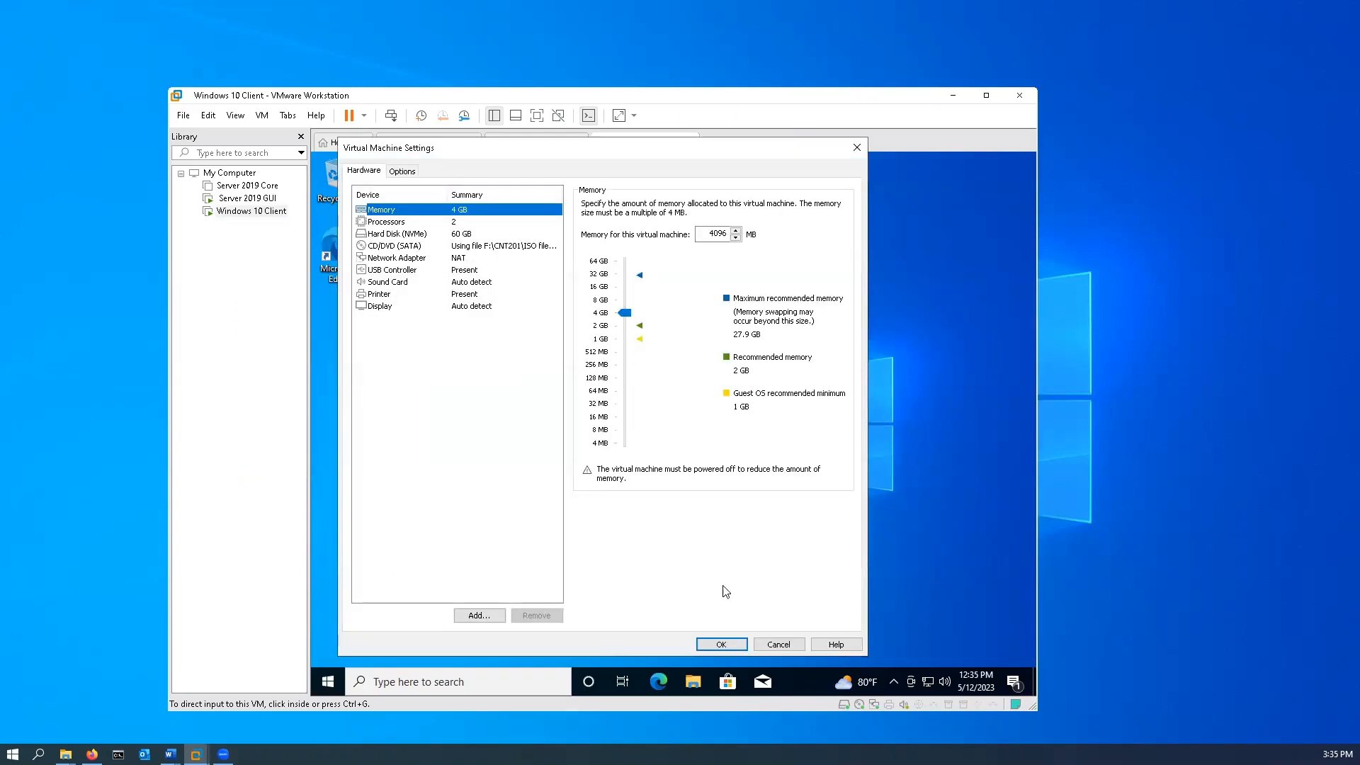
{"action": "left_click", "coordinate": [721, 644]}
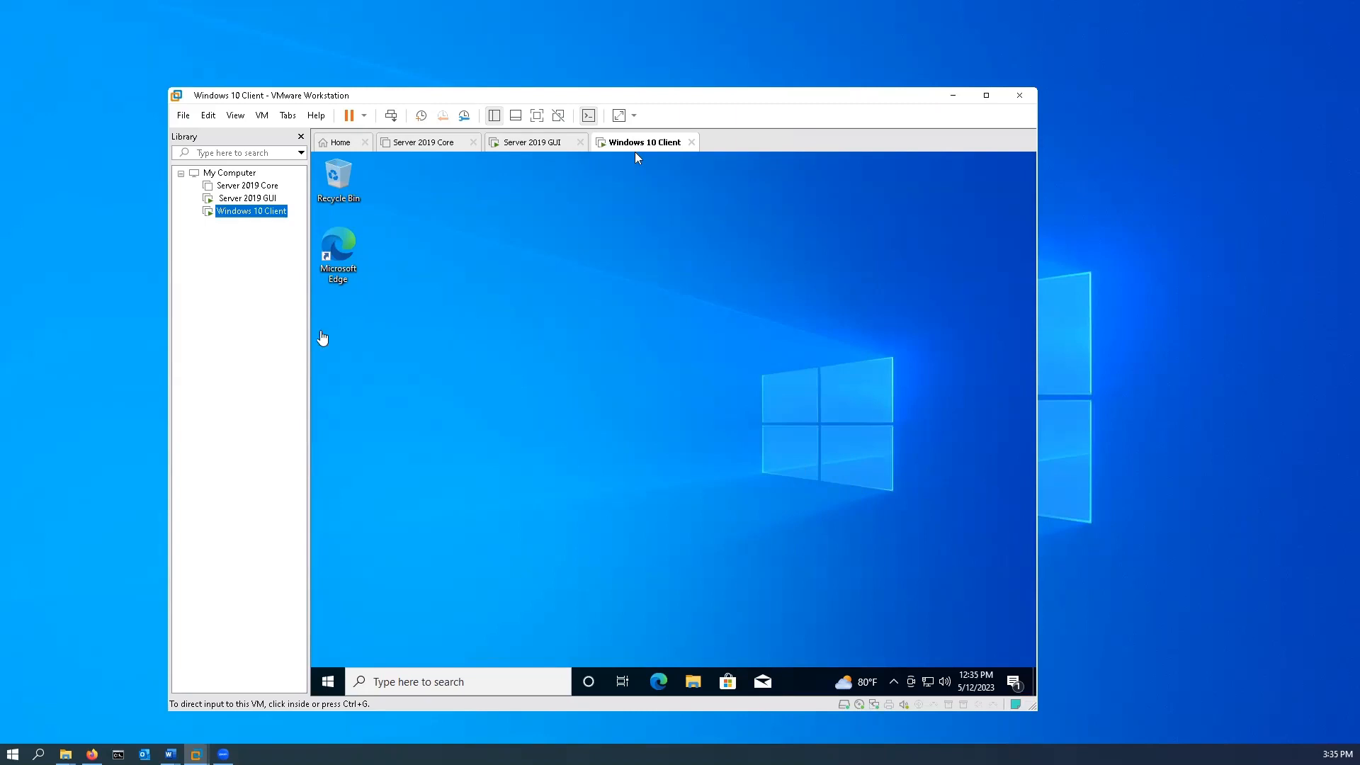
Open Command Prompt as administrator on the Server 2019 GUI virtual machine and allow it to make changes.
{"action": "left_click", "coordinate": [241, 201]}
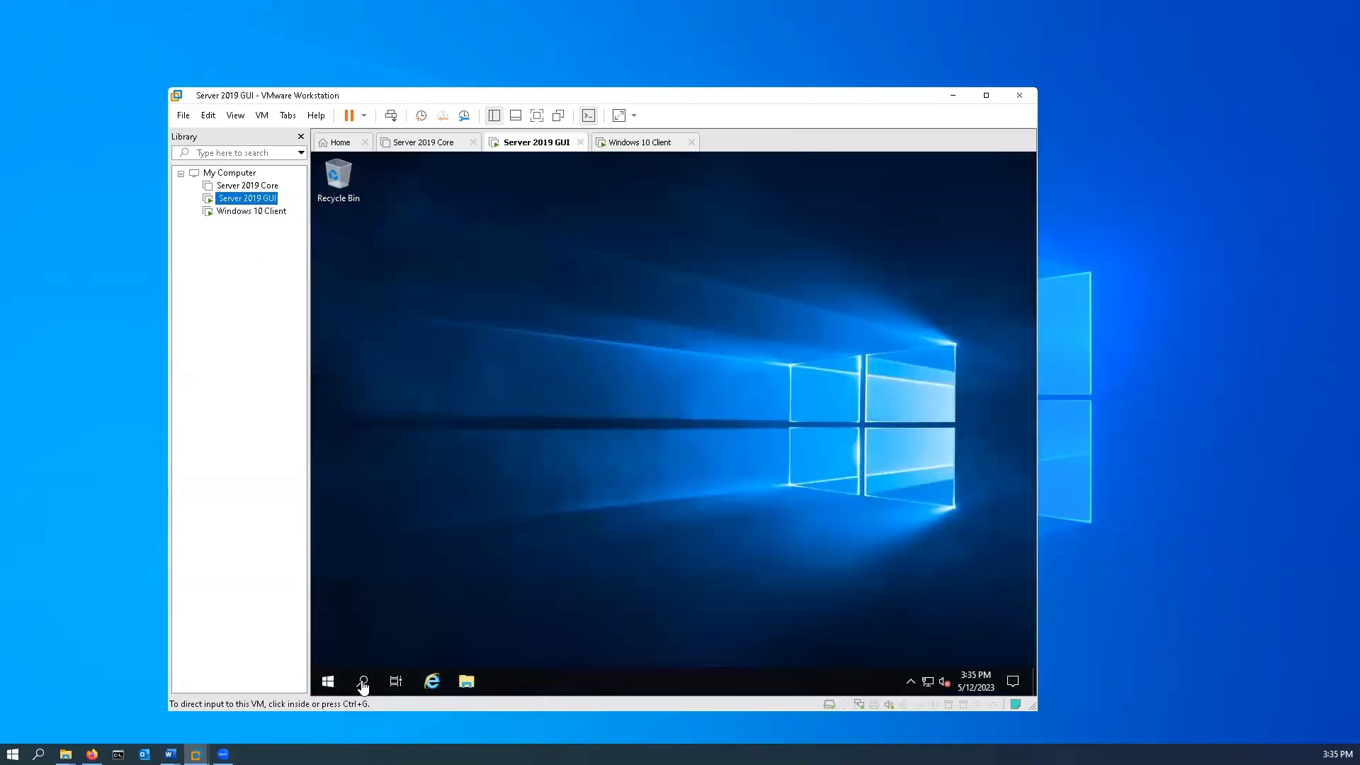
{"action": "left_click", "coordinate": [361, 681]}
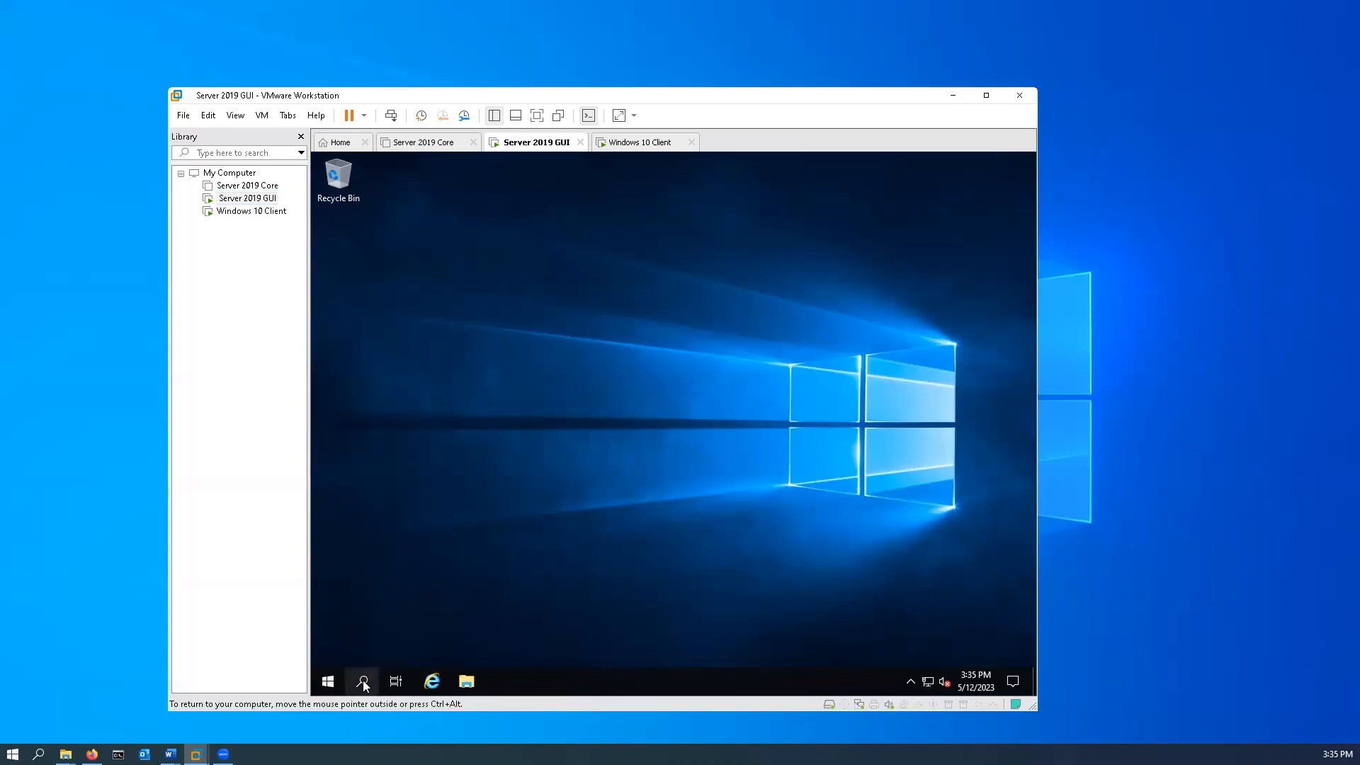
{"action": "left_click", "coordinate": [364, 681]}
{"action": "type", "text": "cmd"}
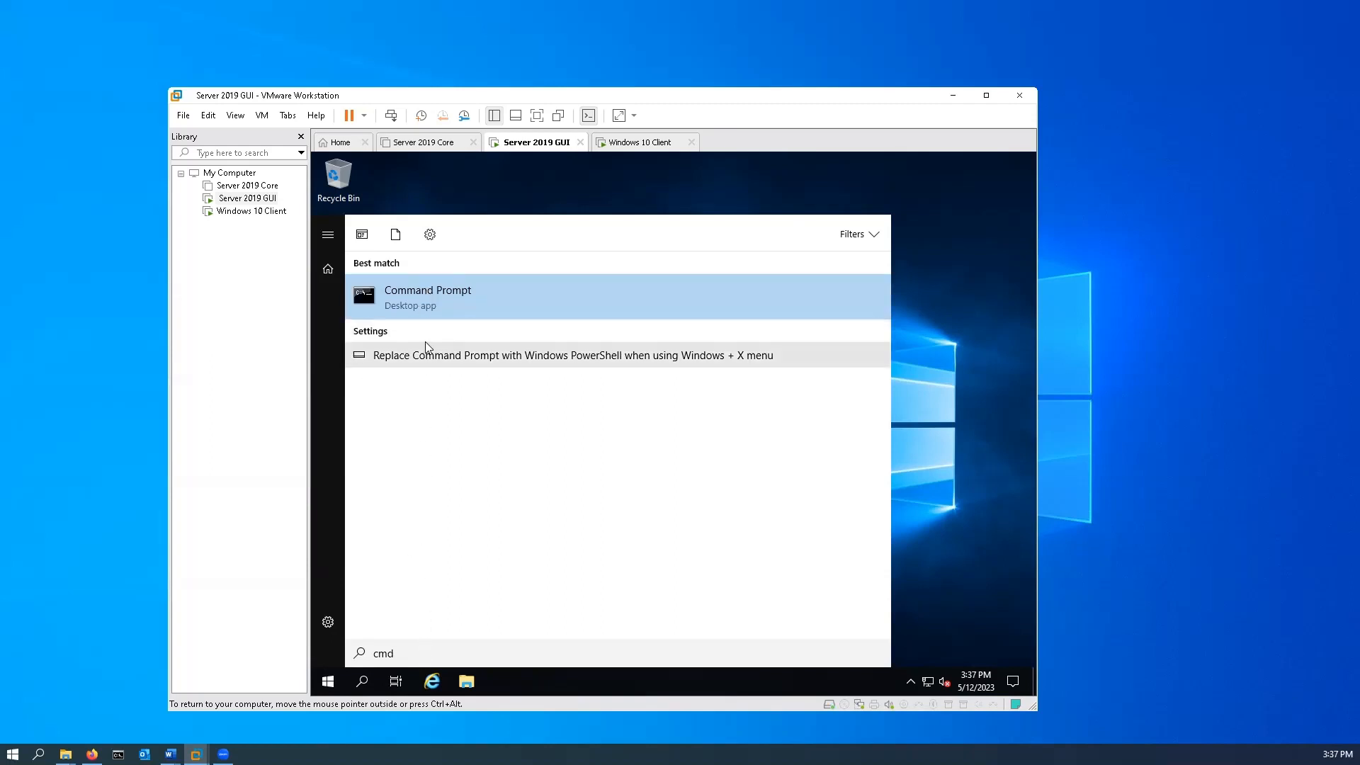
{"action": "left_click", "coordinate": [429, 297]}
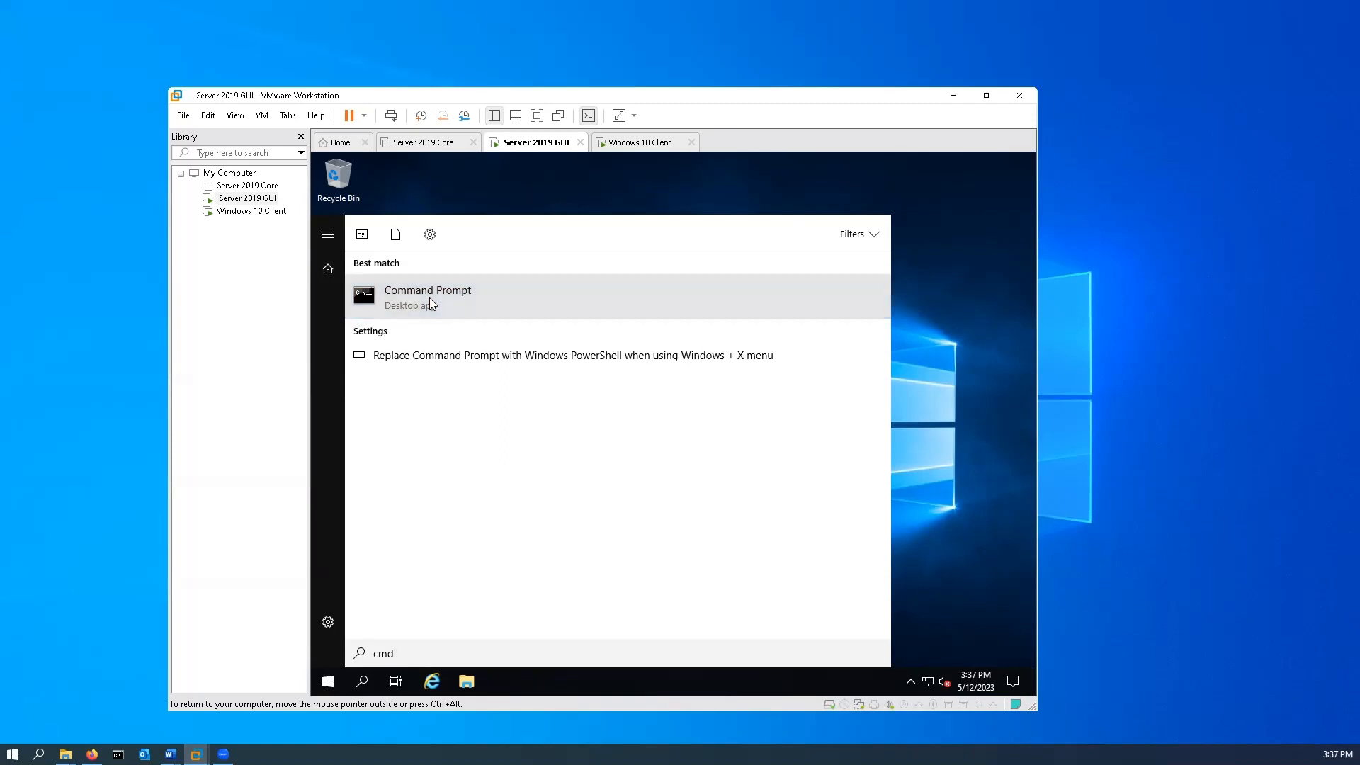
{"action": "right_click", "coordinate": [429, 297]}
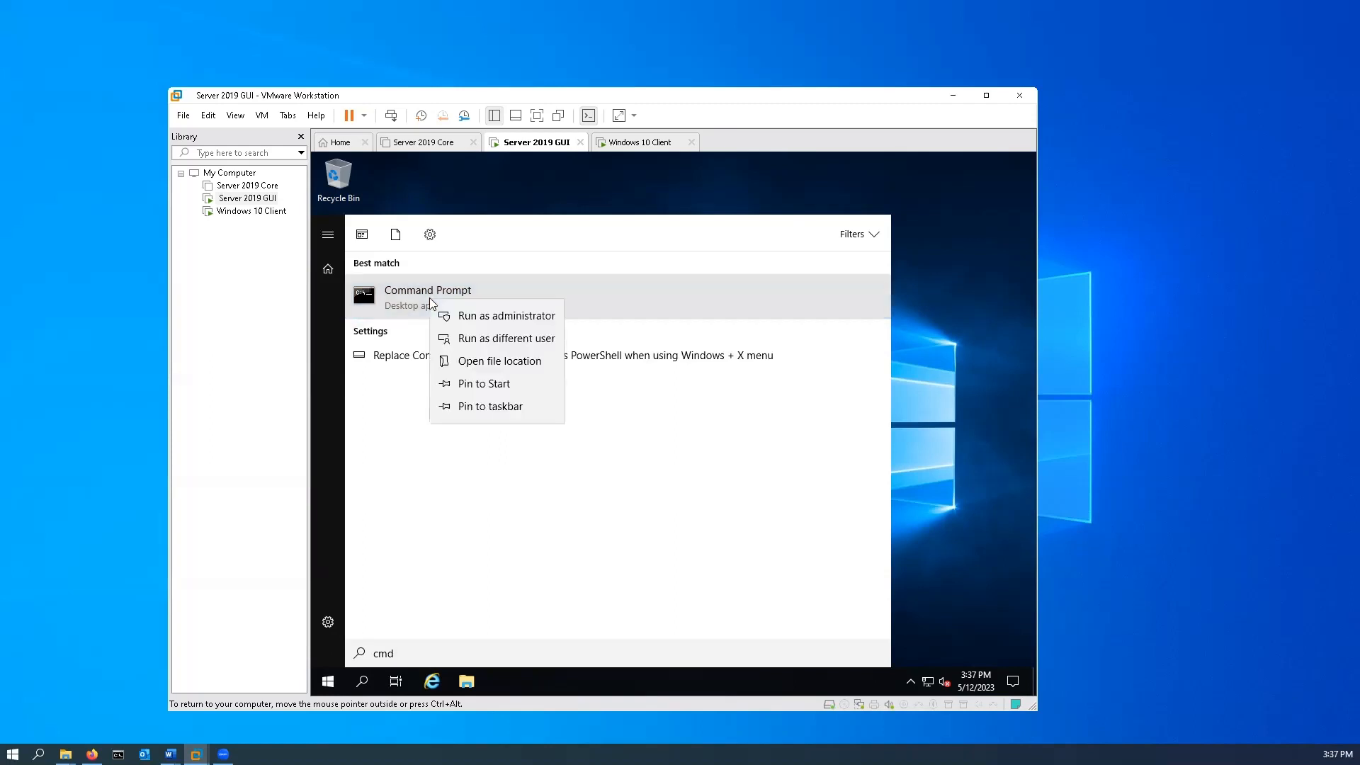
{"action": "left_click", "coordinate": [478, 322]}
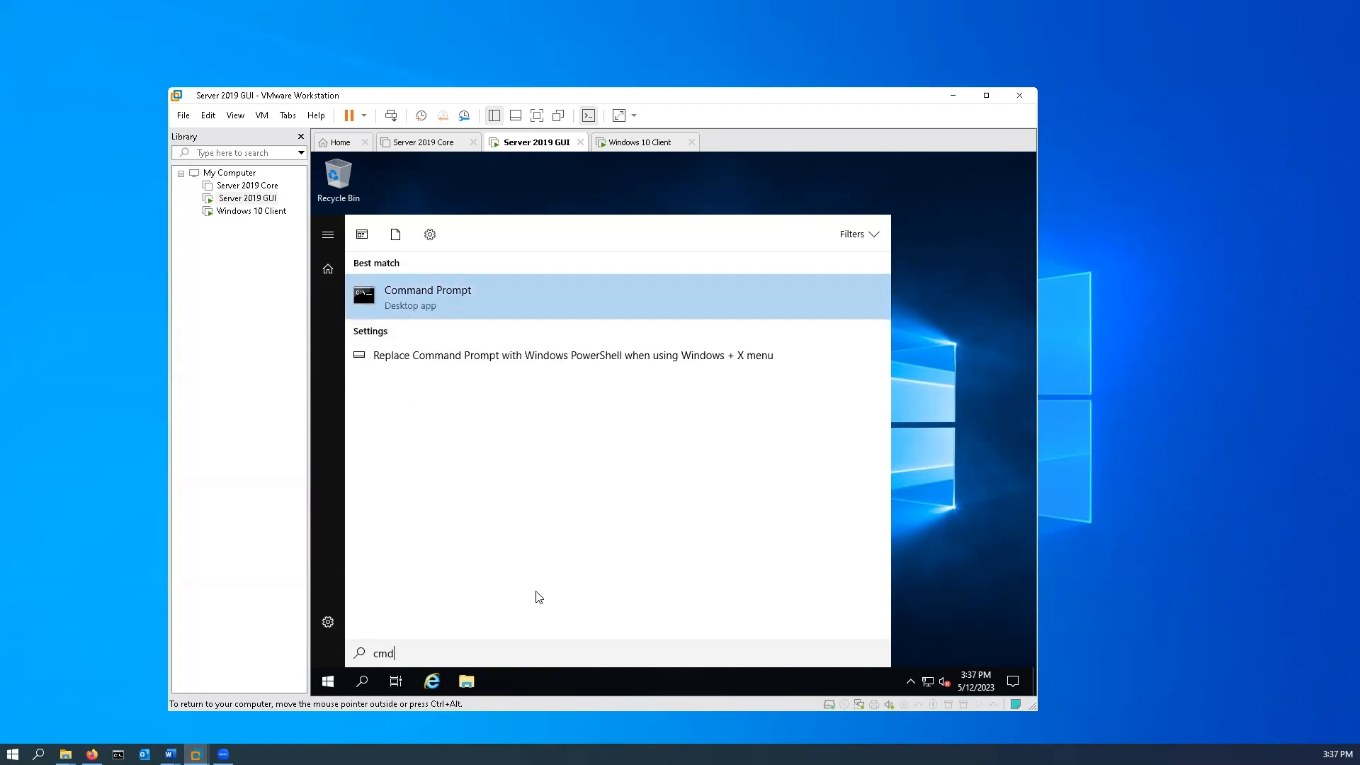
{"action": "key", "text": "Escape"}
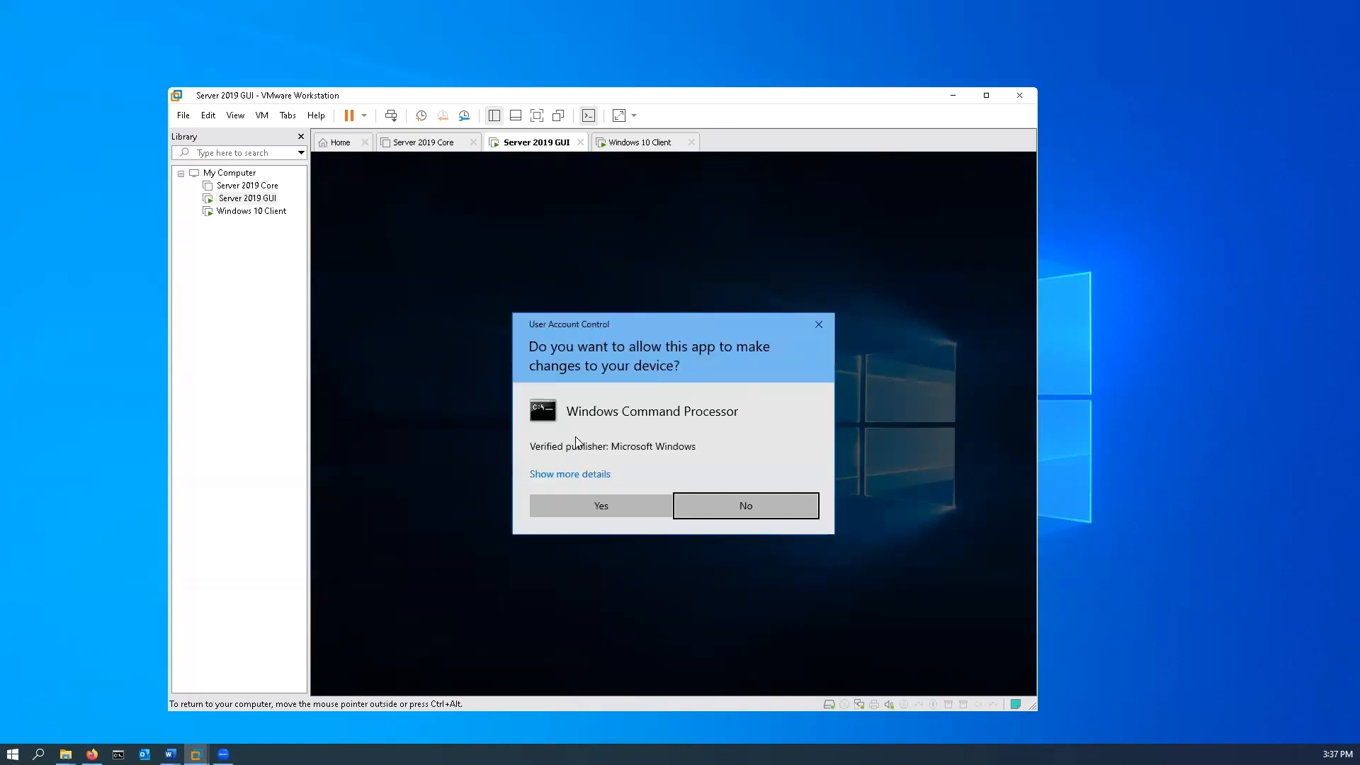
{"action": "left_click", "coordinate": [631, 504]}
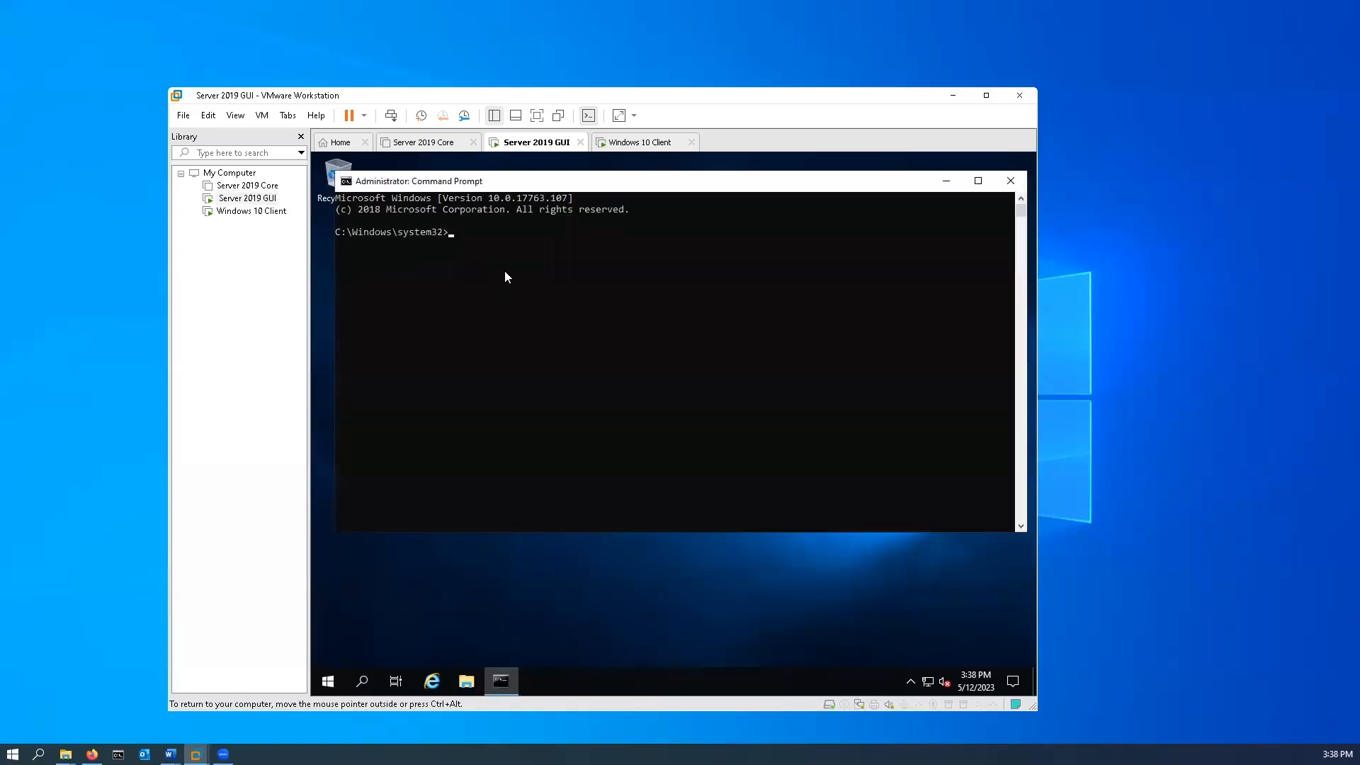
Run ipconfig on the server to examine its IP address configuration.
{"action": "type", "text": "ipconfig"}
{"action": "key", "text": "Return"}
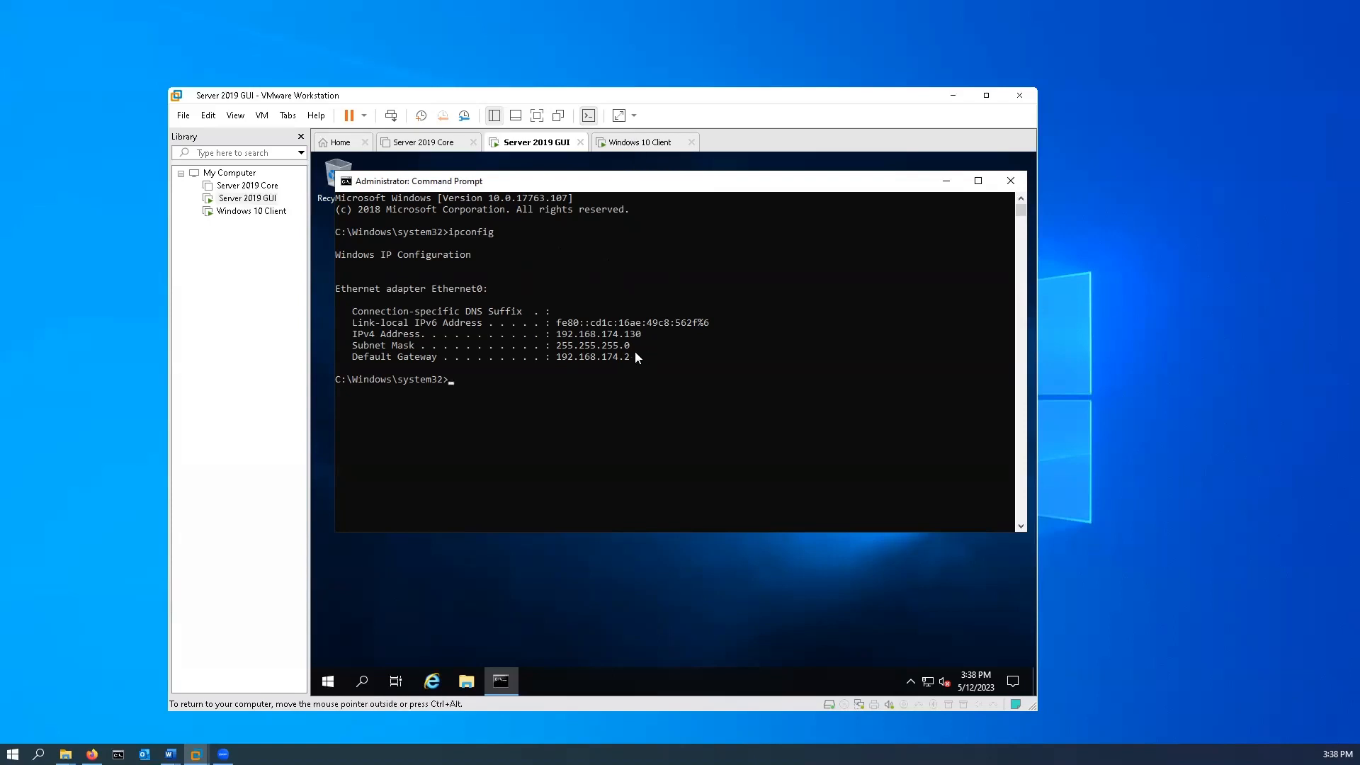
Open Command Prompt as administrator on the Windows 10 Client virtual machine and allow it to make changes.
{"action": "left_click", "coordinate": [639, 144]}
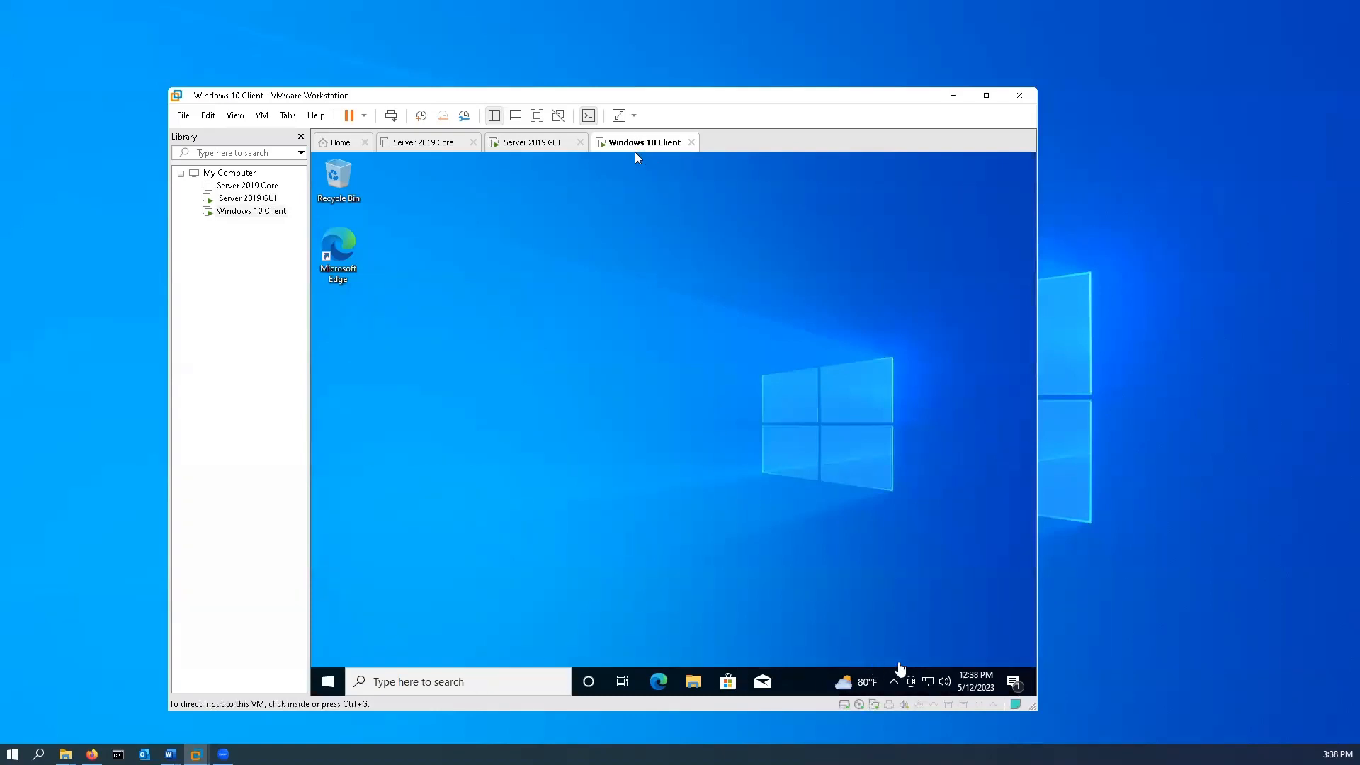
{"action": "left_click", "coordinate": [486, 681]}
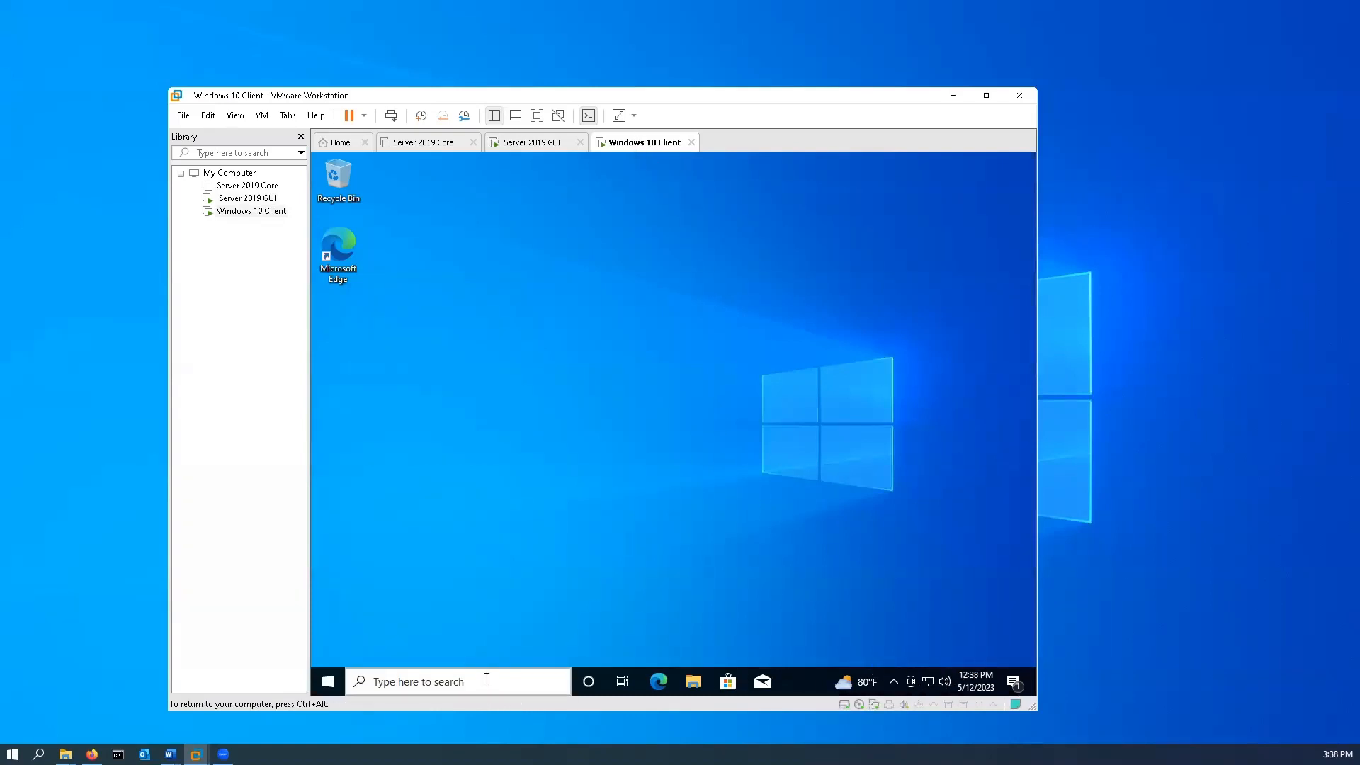
{"action": "left_click", "coordinate": [487, 682]}
{"action": "type", "text": "cmd"}
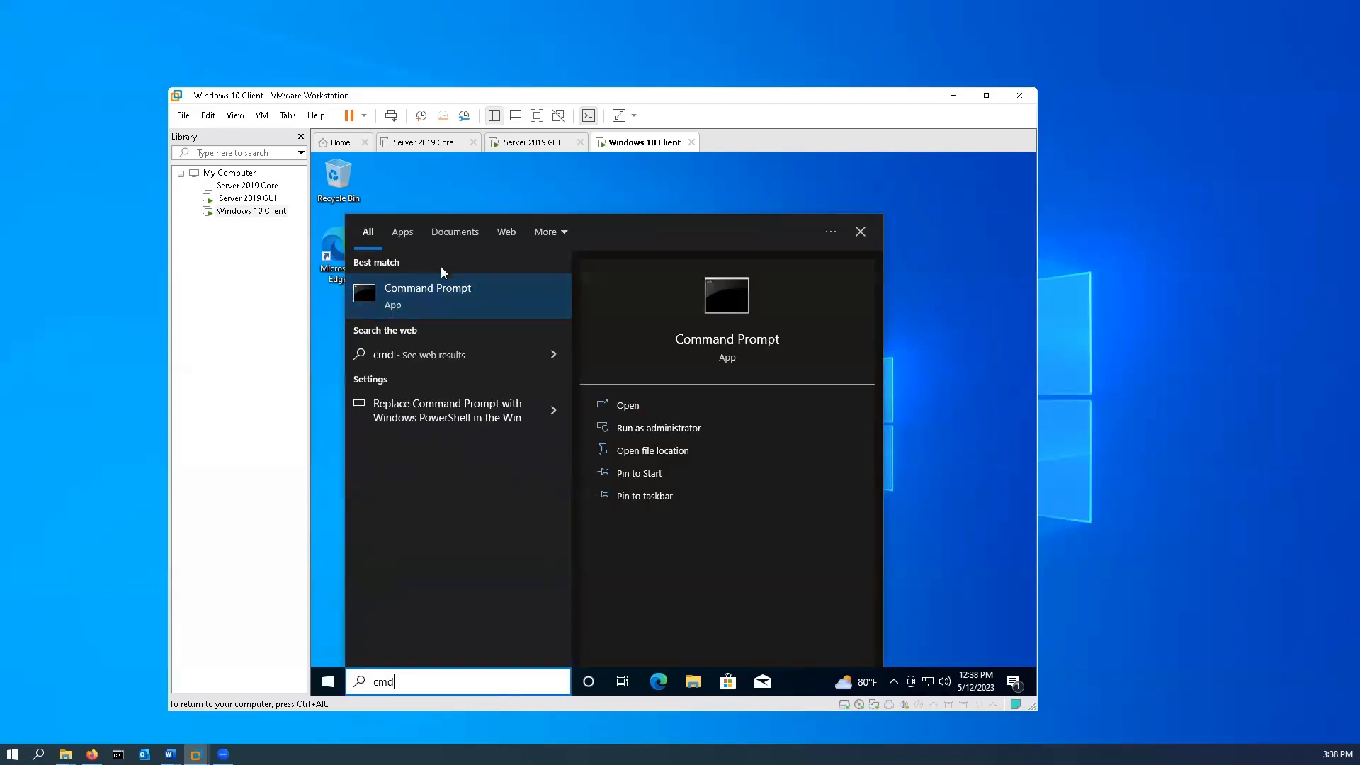
{"action": "right_click", "coordinate": [448, 292]}
{"action": "left_click", "coordinate": [526, 308]}
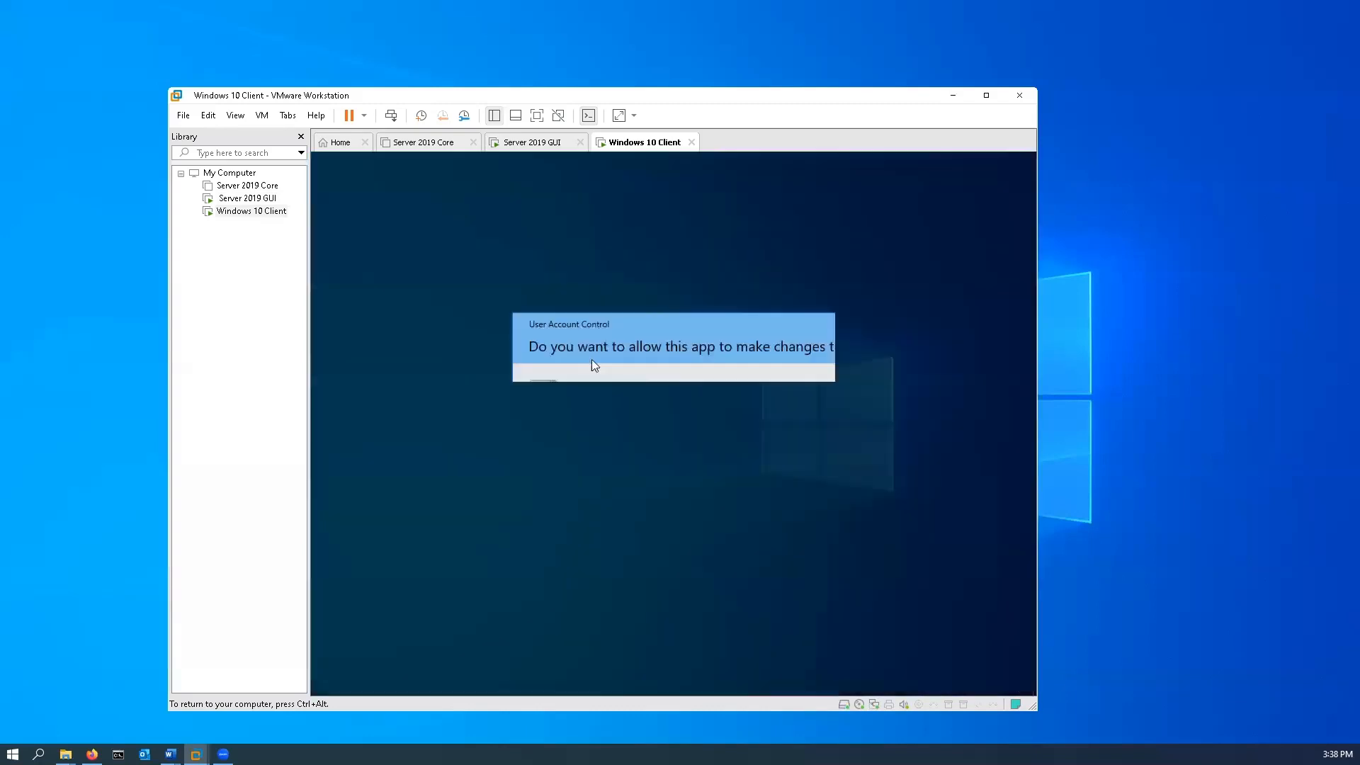
{"action": "left_click", "coordinate": [611, 511]}
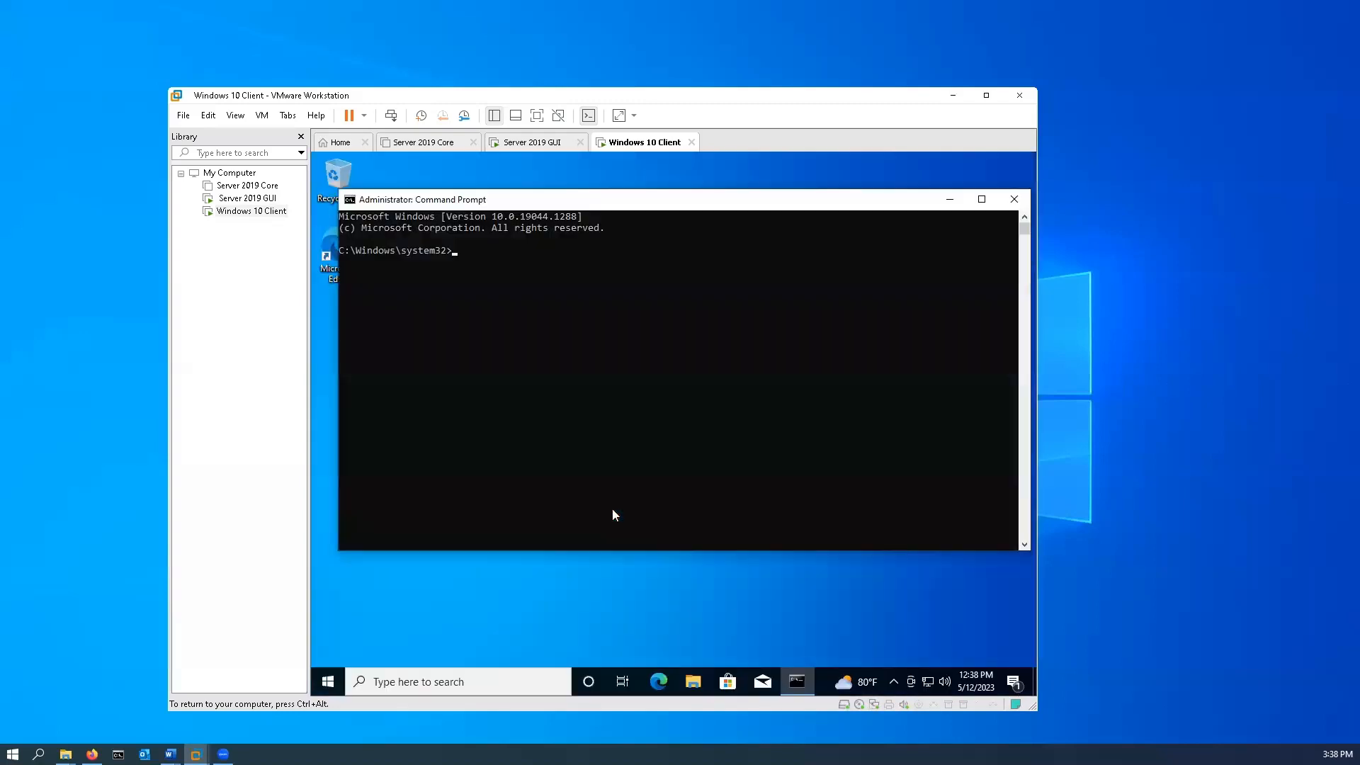
Run ipconfig on the Windows 10 Client and compare its IP configuration with the Server 2019 GUI machine's.
{"action": "type", "text": "ipconfig"}
{"action": "key", "text": "Return"}
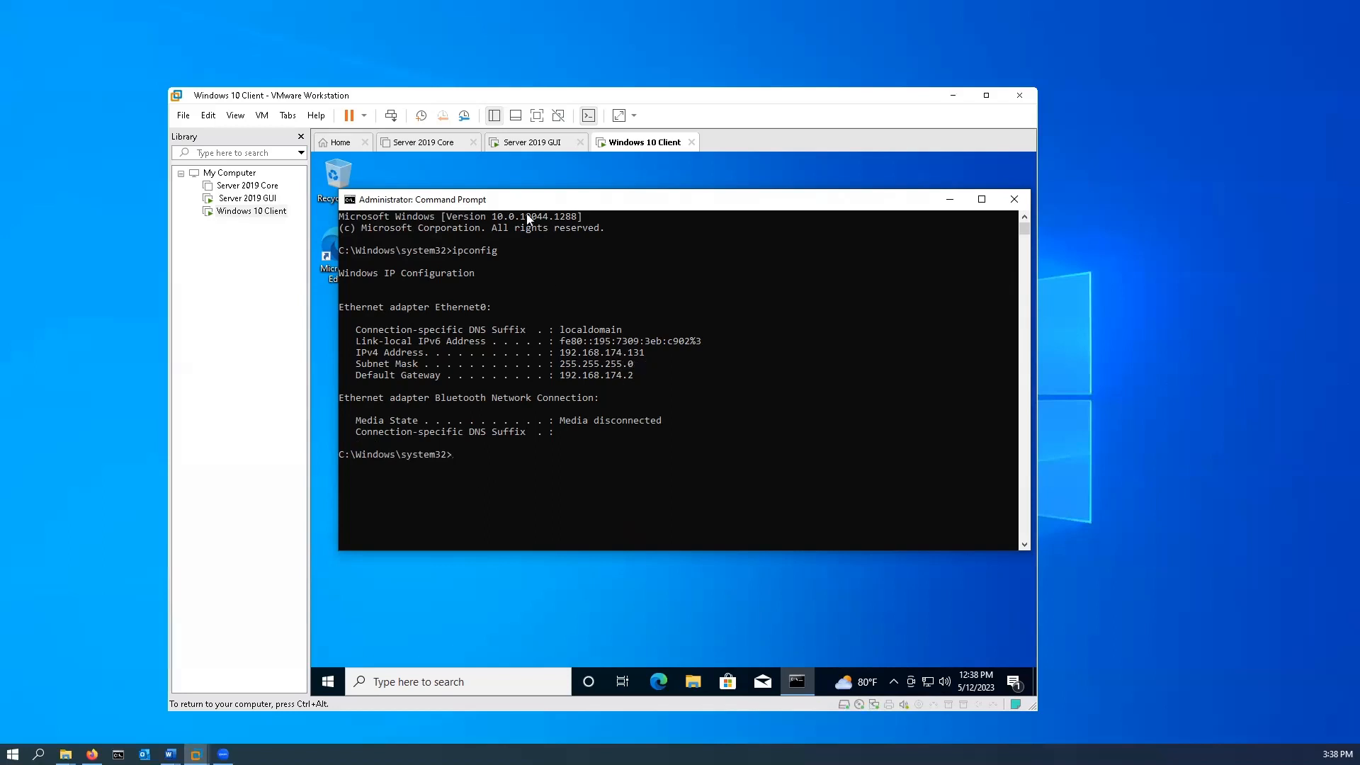
{"action": "left_click", "coordinate": [530, 146]}
{"action": "left_click", "coordinate": [635, 145]}
Ping 192.168.174.131 from the Windows 10 Client's Command Prompt.
{"action": "type", "text": "ping"}
{"action": "key", "text": "Up"}
{"action": "key", "text": "Escape"}
{"action": "type", "text": "ping"}
{"action": "key", "text": "BackSpace"}
{"action": "key", "text": "Return"}
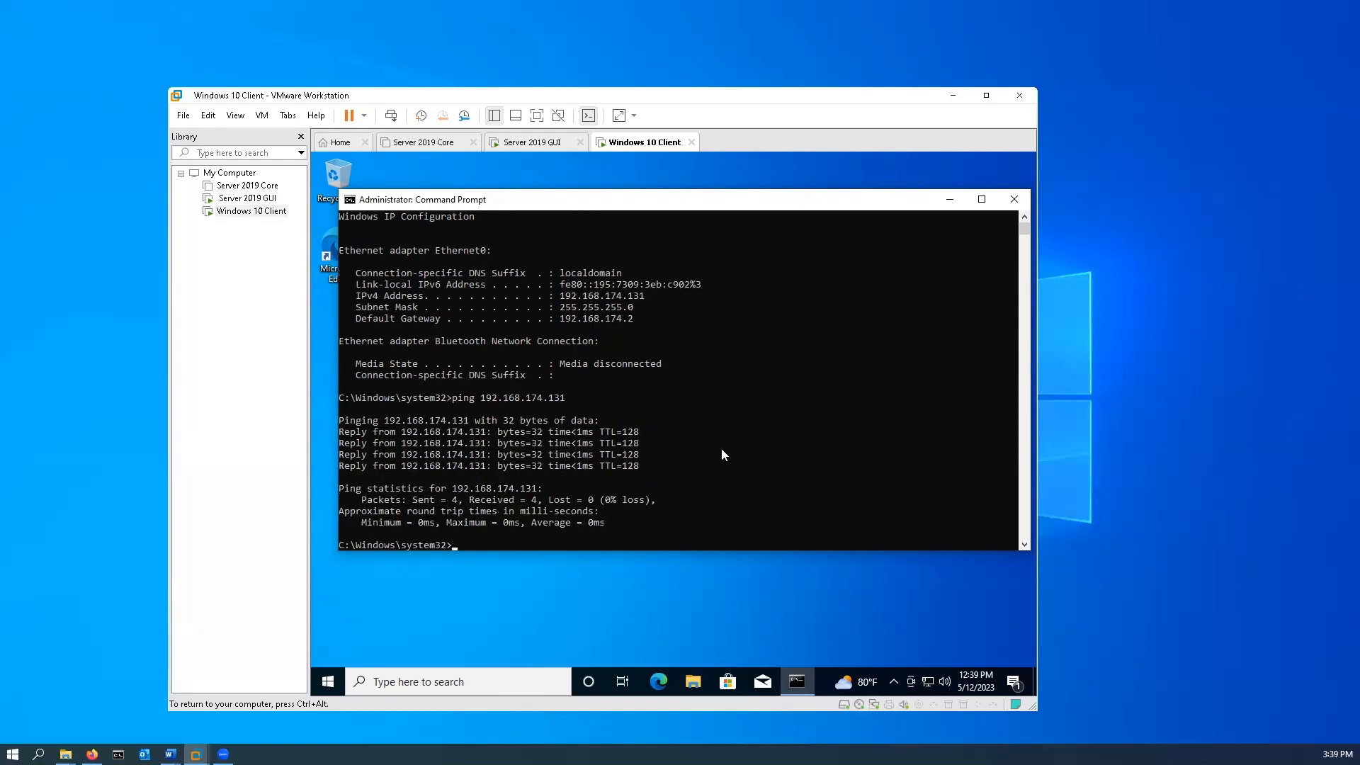
Ping the server's address 192.168.174.130 from the Windows 10 Client.
{"action": "key", "text": "Up"}
{"action": "key", "text": "BackSpace"}
{"action": "key", "text": "Return"}
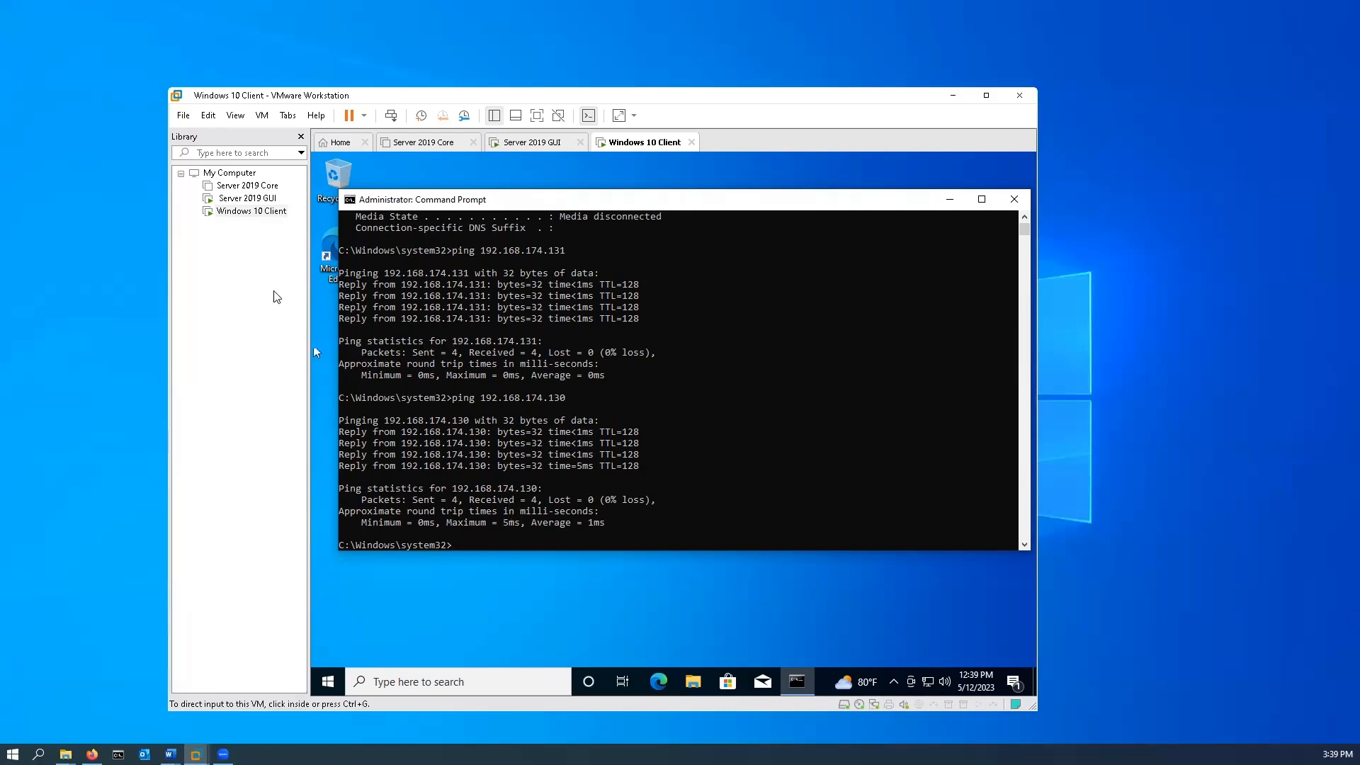
Set the Windows 10 Client's network adapter to Host-only in its virtual machine settings and apply the change.
{"action": "right_click", "coordinate": [255, 215]}
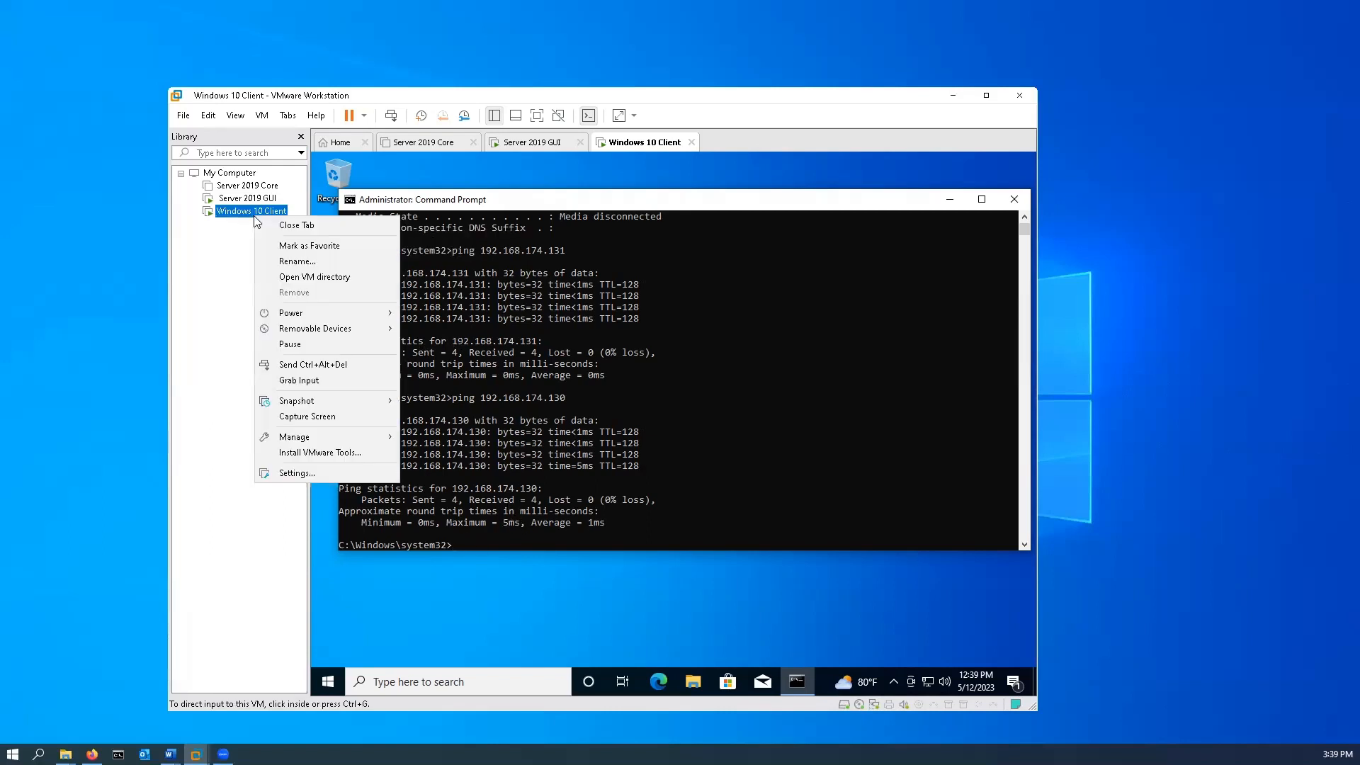
{"action": "left_click", "coordinate": [313, 474]}
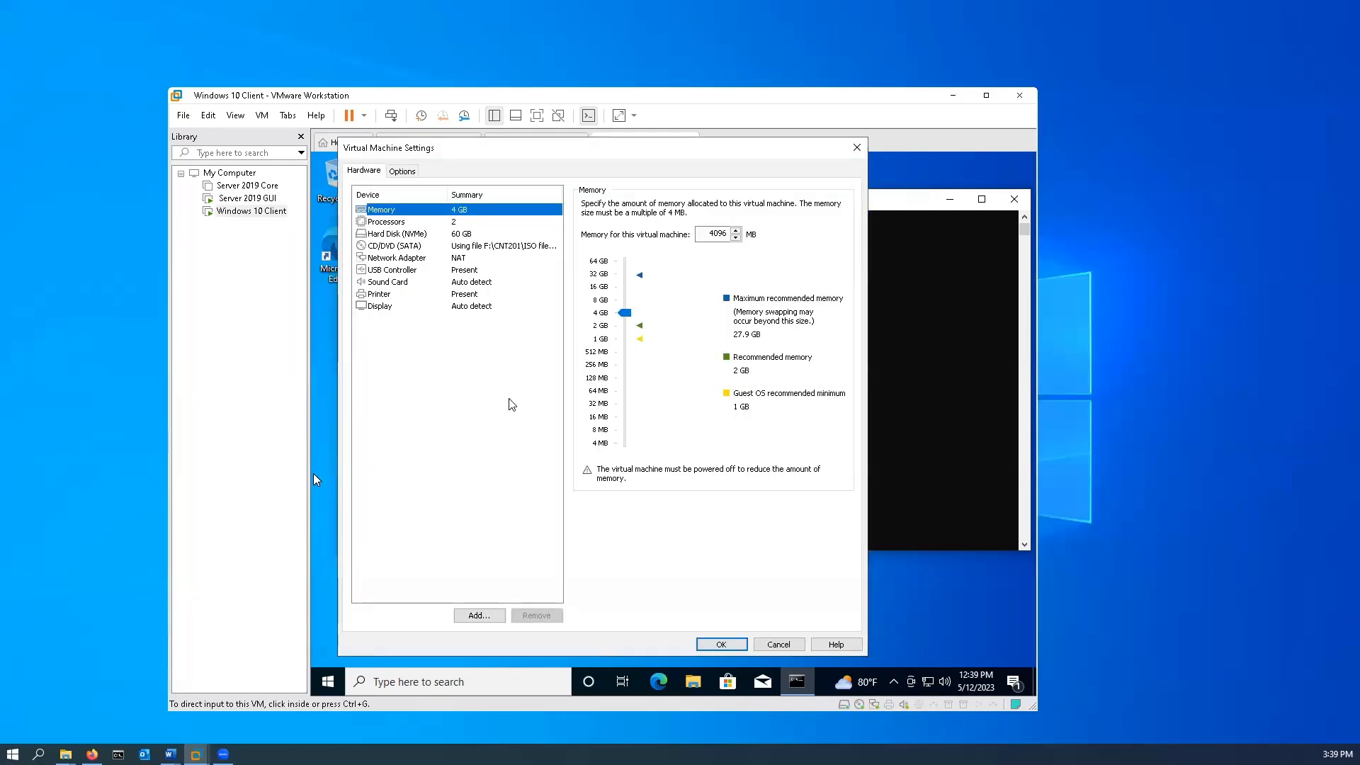
{"action": "left_click", "coordinate": [465, 261]}
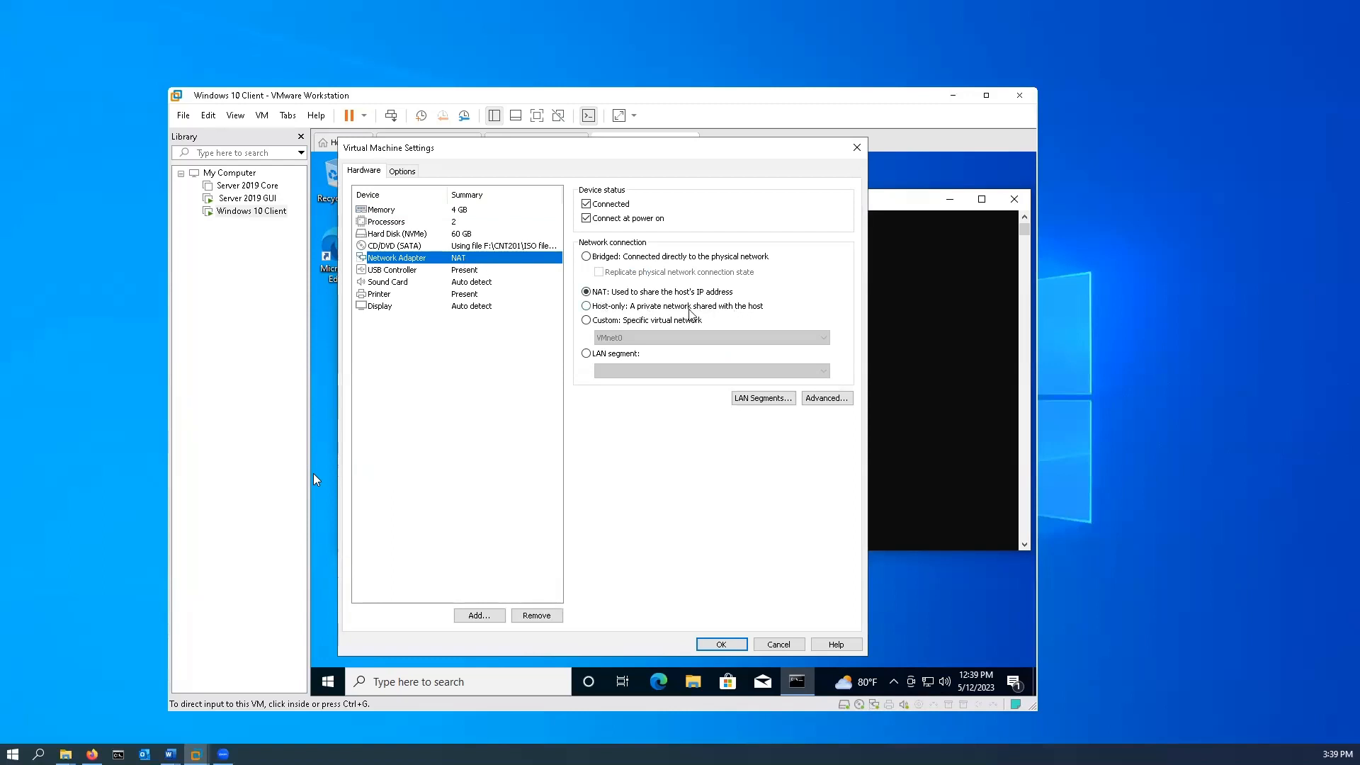
{"action": "left_click", "coordinate": [586, 306]}
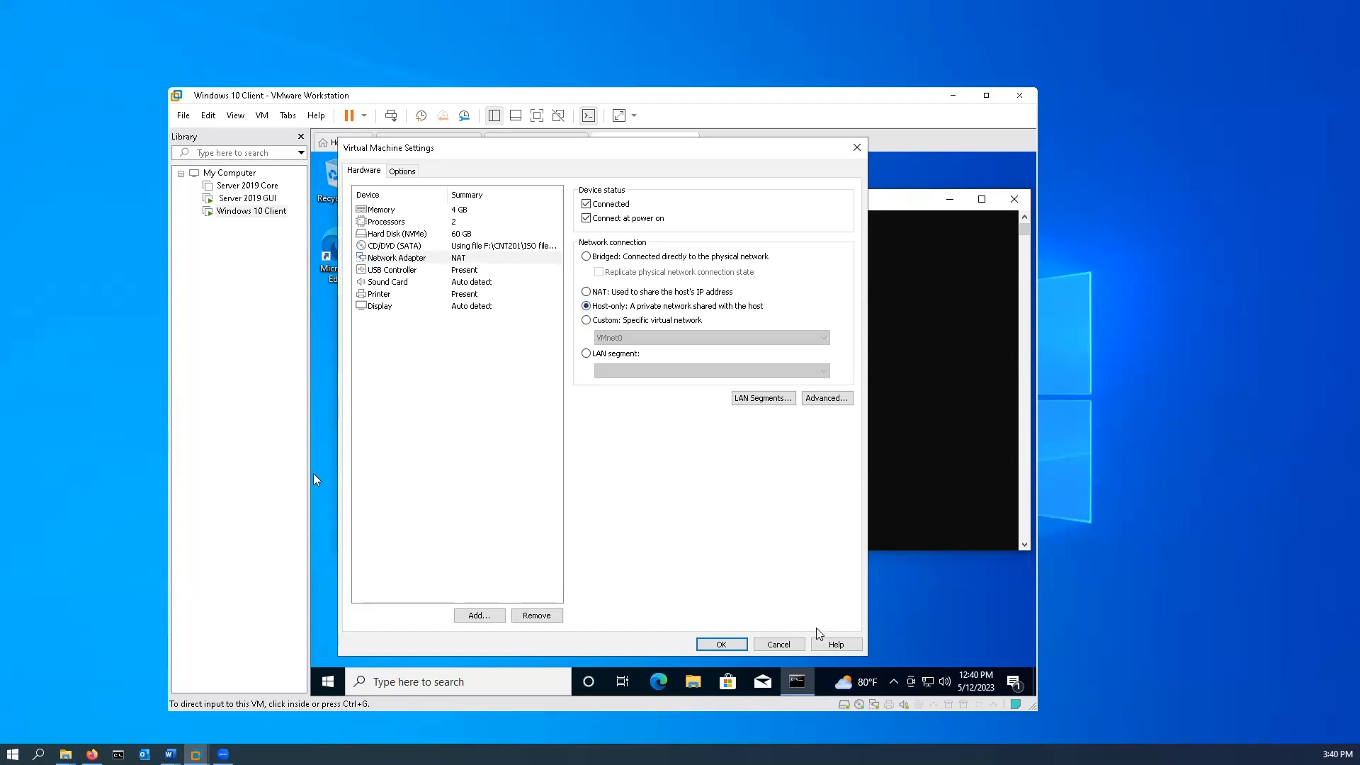
{"action": "left_click", "coordinate": [721, 645]}
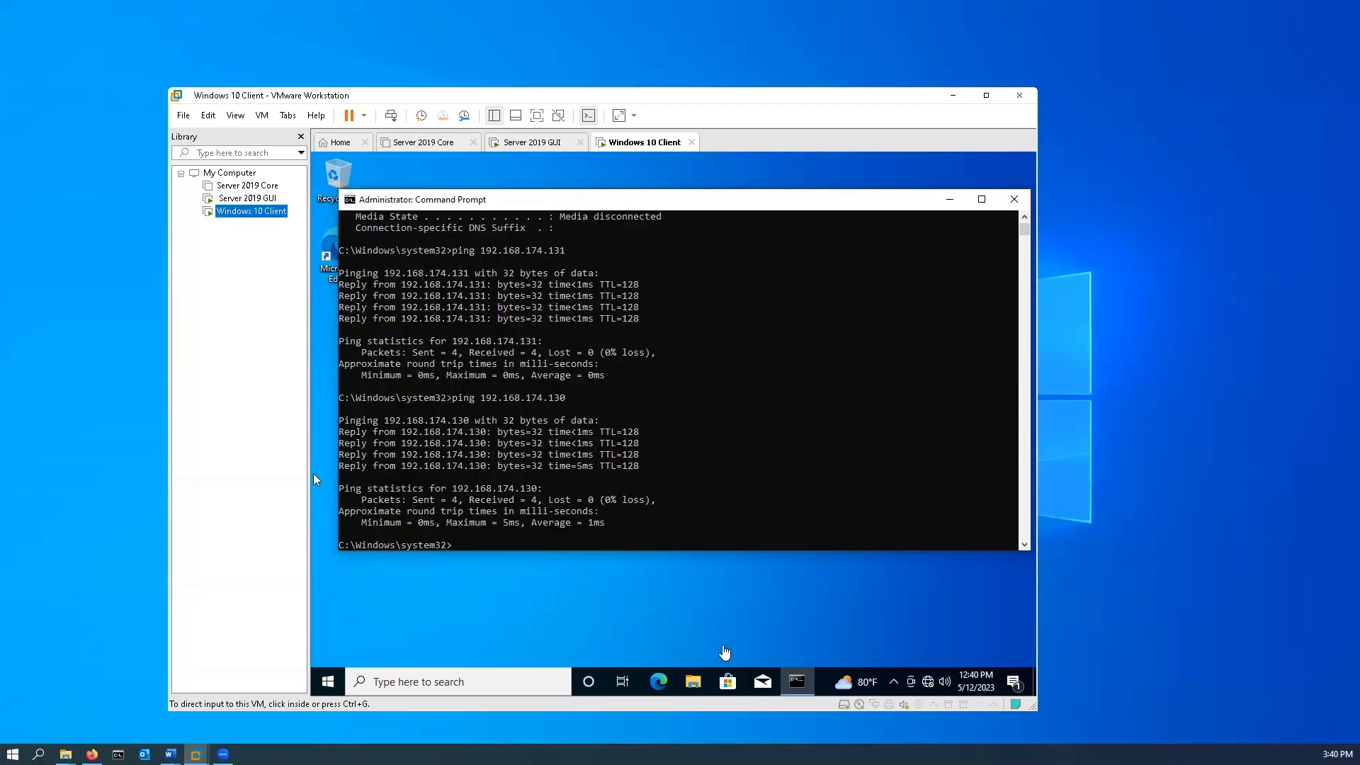
Set the Server 2019 GUI machine's network adapter to Host-only in its virtual machine settings and apply the change.
{"action": "left_click", "coordinate": [252, 202]}
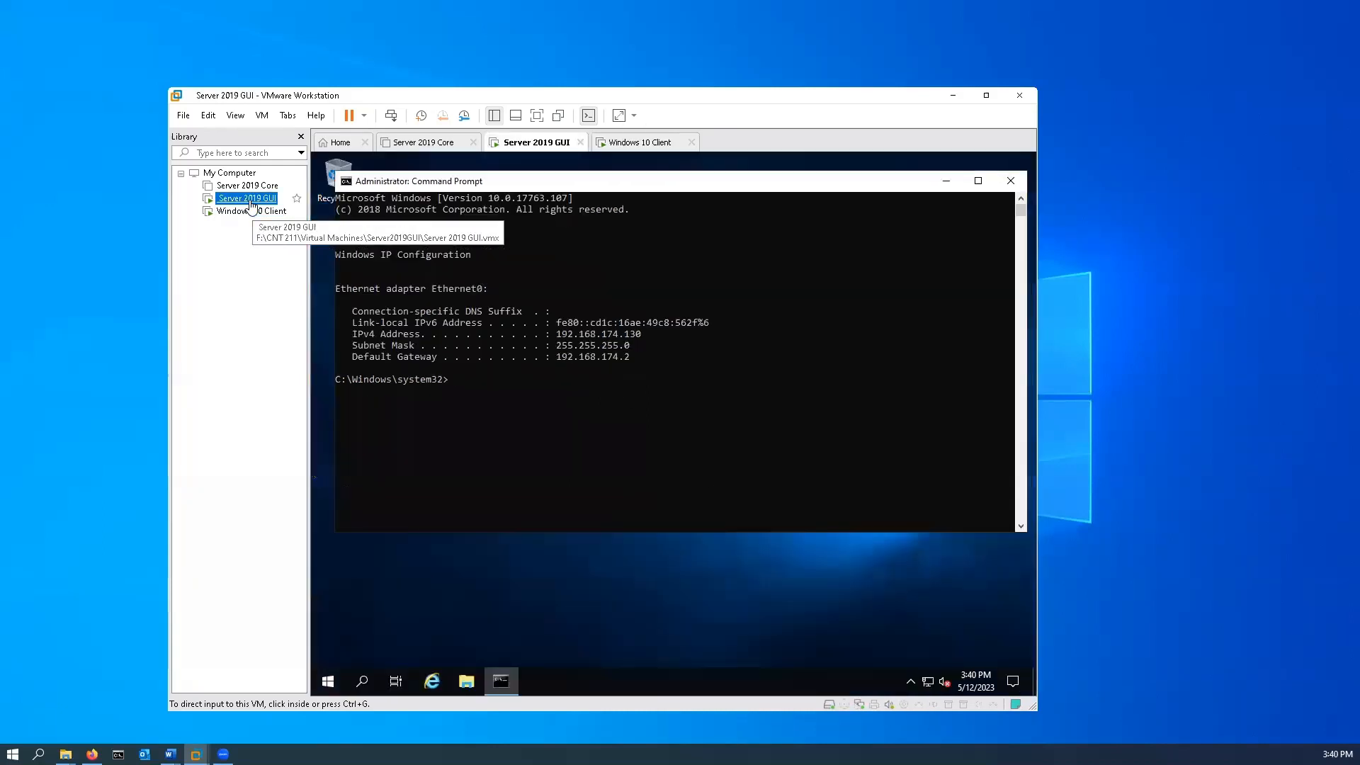
{"action": "right_click", "coordinate": [252, 202]}
{"action": "left_click", "coordinate": [309, 461]}
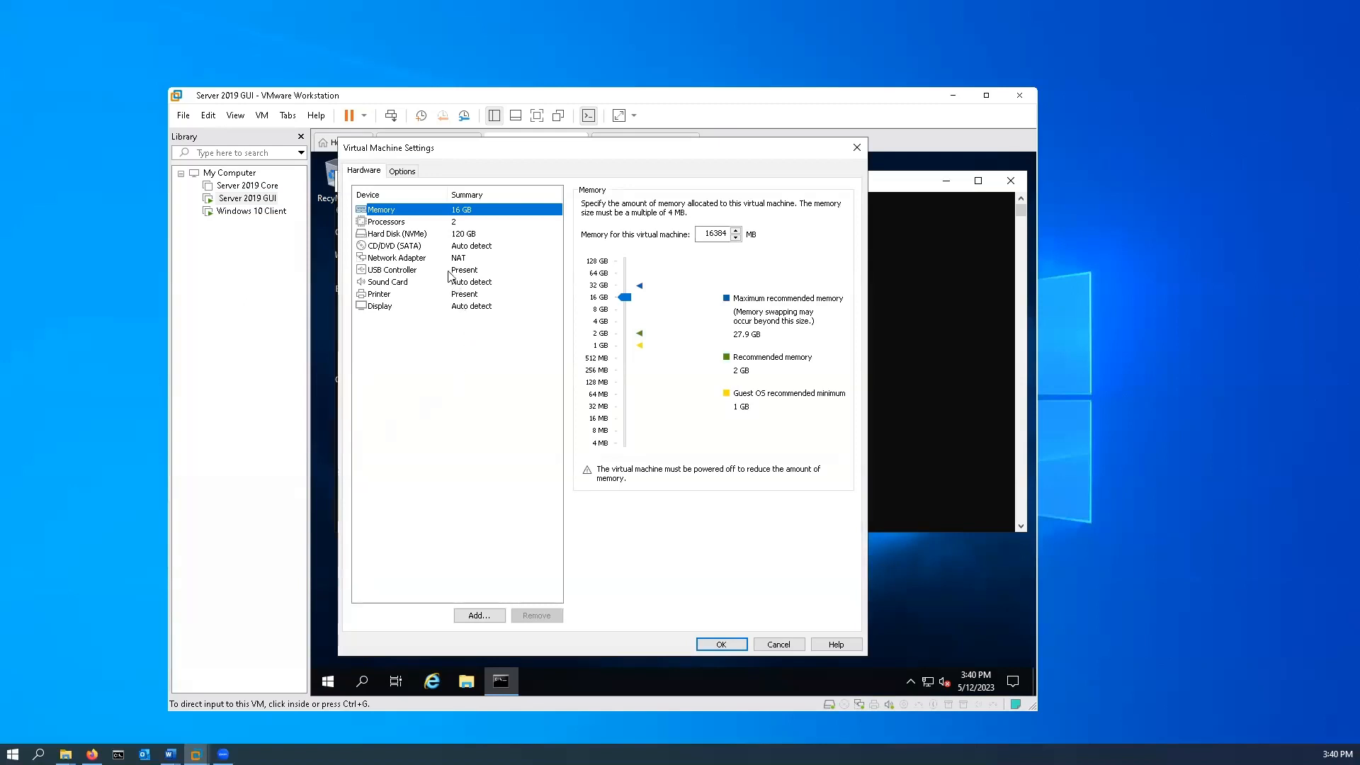
{"action": "left_click", "coordinate": [441, 260]}
{"action": "left_click", "coordinate": [587, 306]}
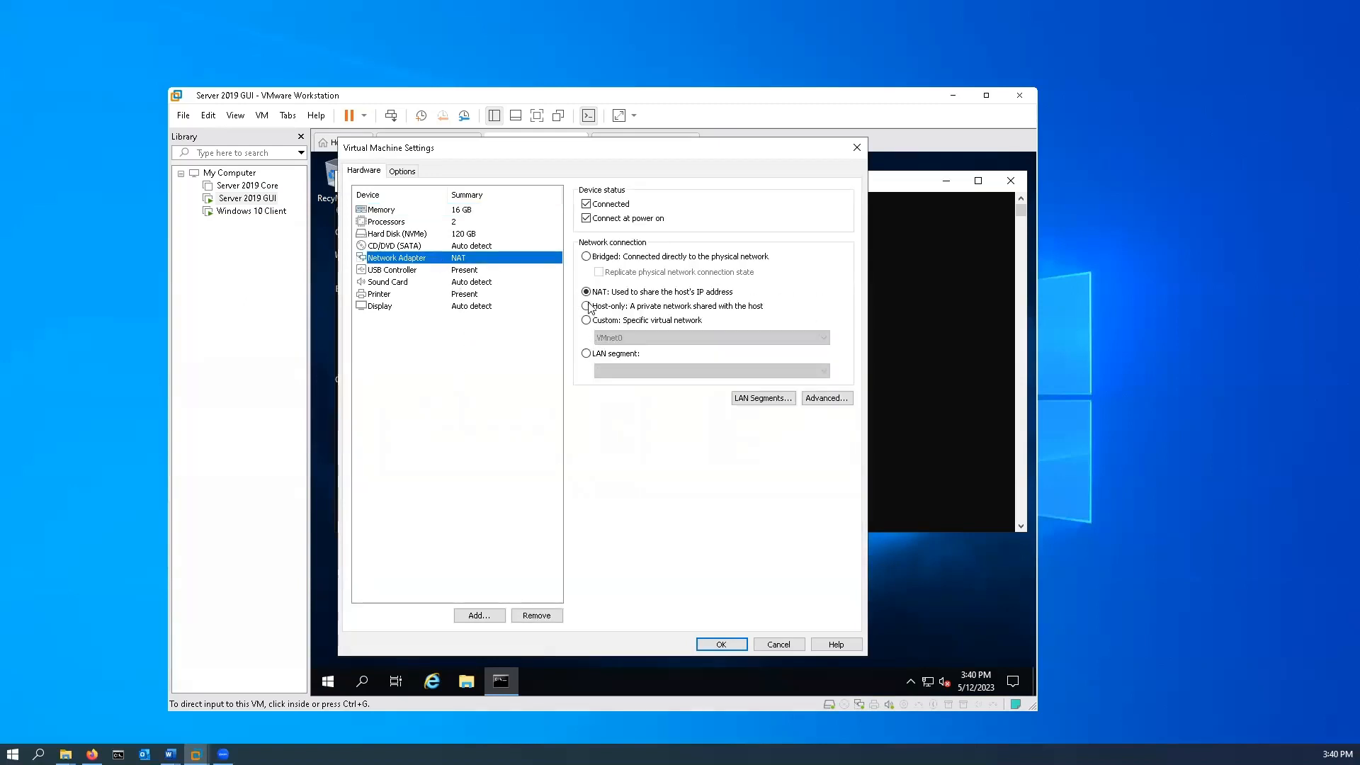
{"action": "left_click", "coordinate": [729, 645]}
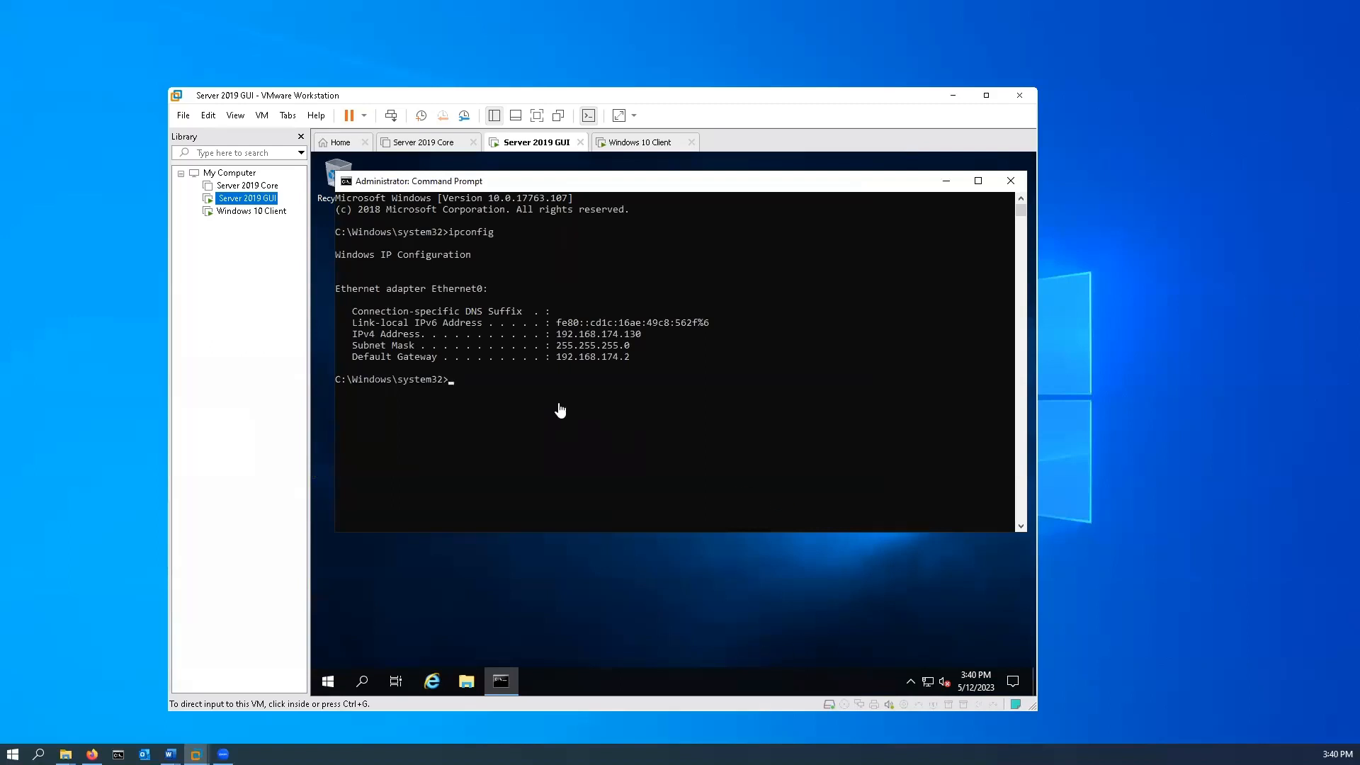
Run ipconfig on the server again to check its IP configuration with the host-only adapter.
{"action": "left_click", "coordinate": [539, 394]}
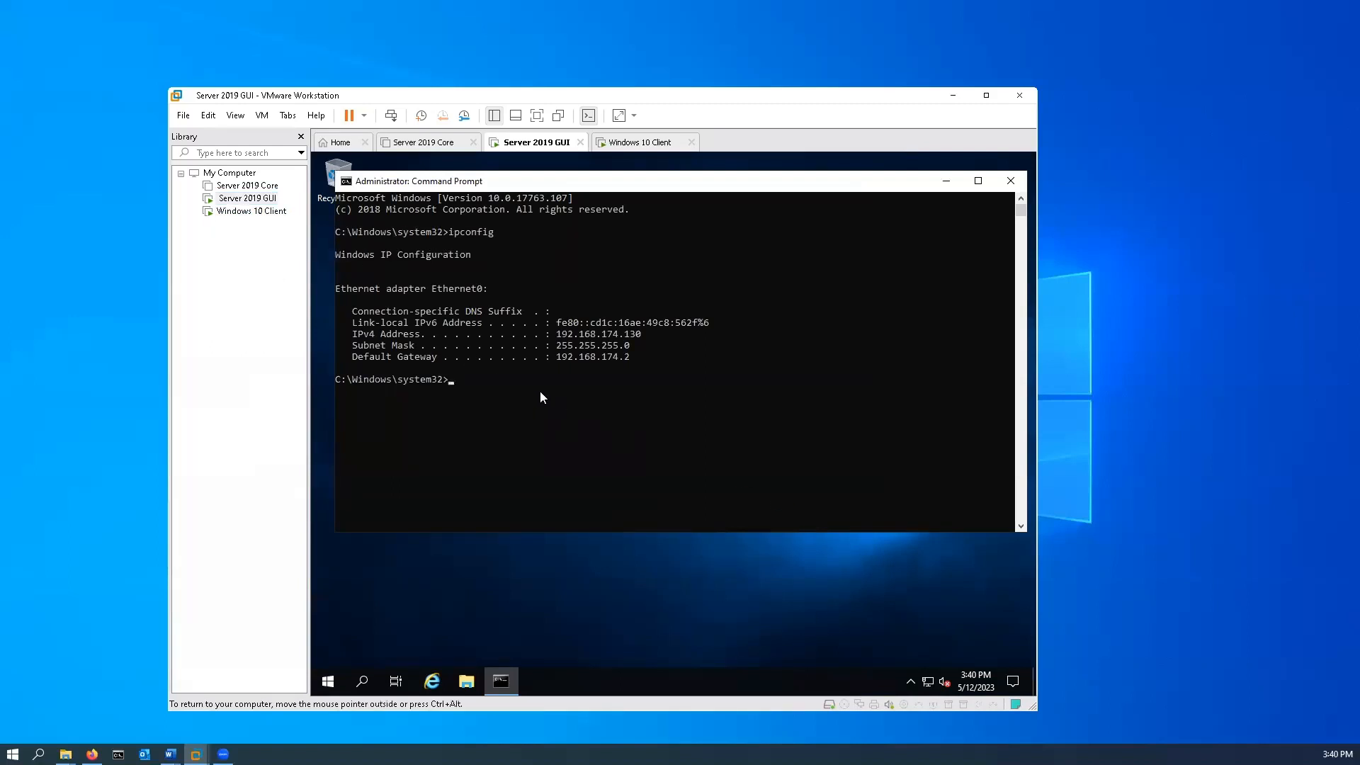
{"action": "left_click", "coordinate": [541, 390]}
{"action": "type", "text": "ipconfig"}
{"action": "key", "text": "Return"}
{"action": "key", "text": "Return"}
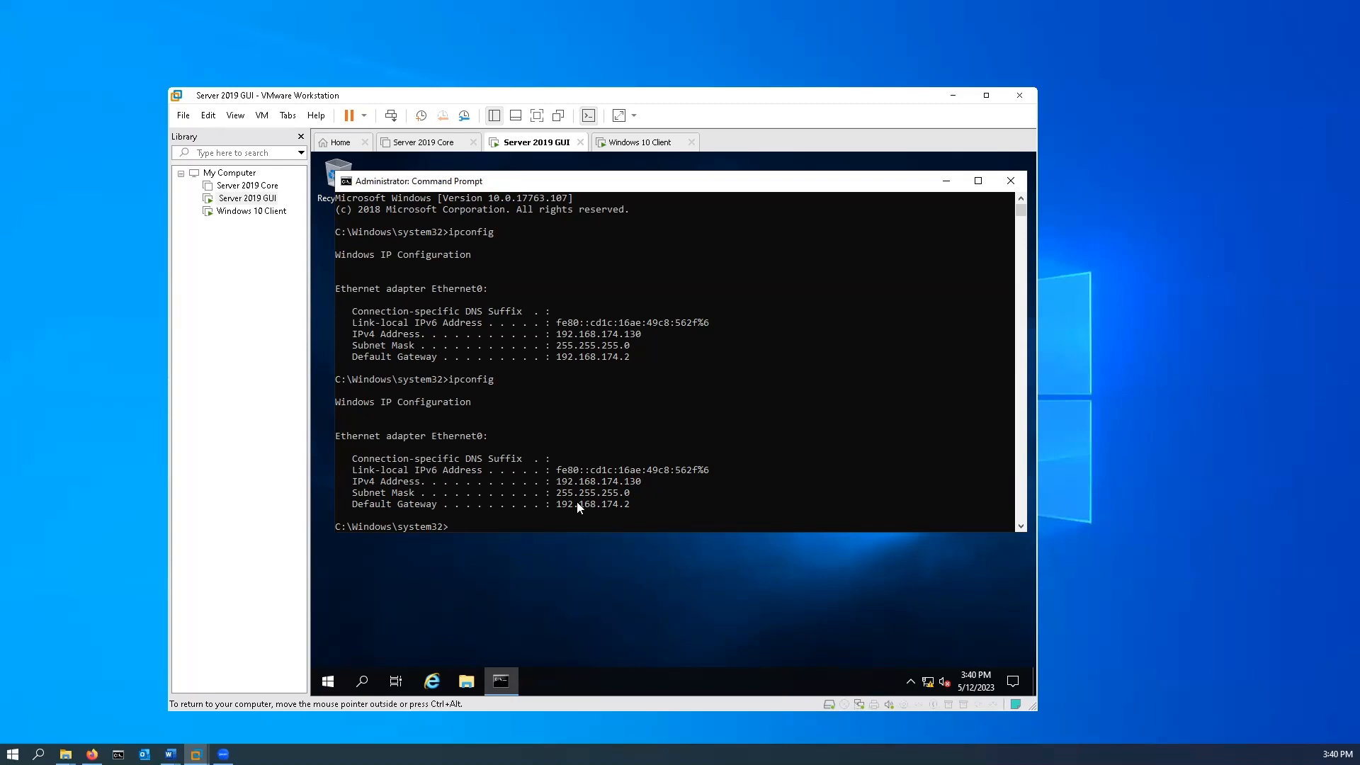
Run ipconfig on the Windows 10 Client again to check its IP configuration with the host-only adapter.
{"action": "right_click", "coordinate": [244, 214]}
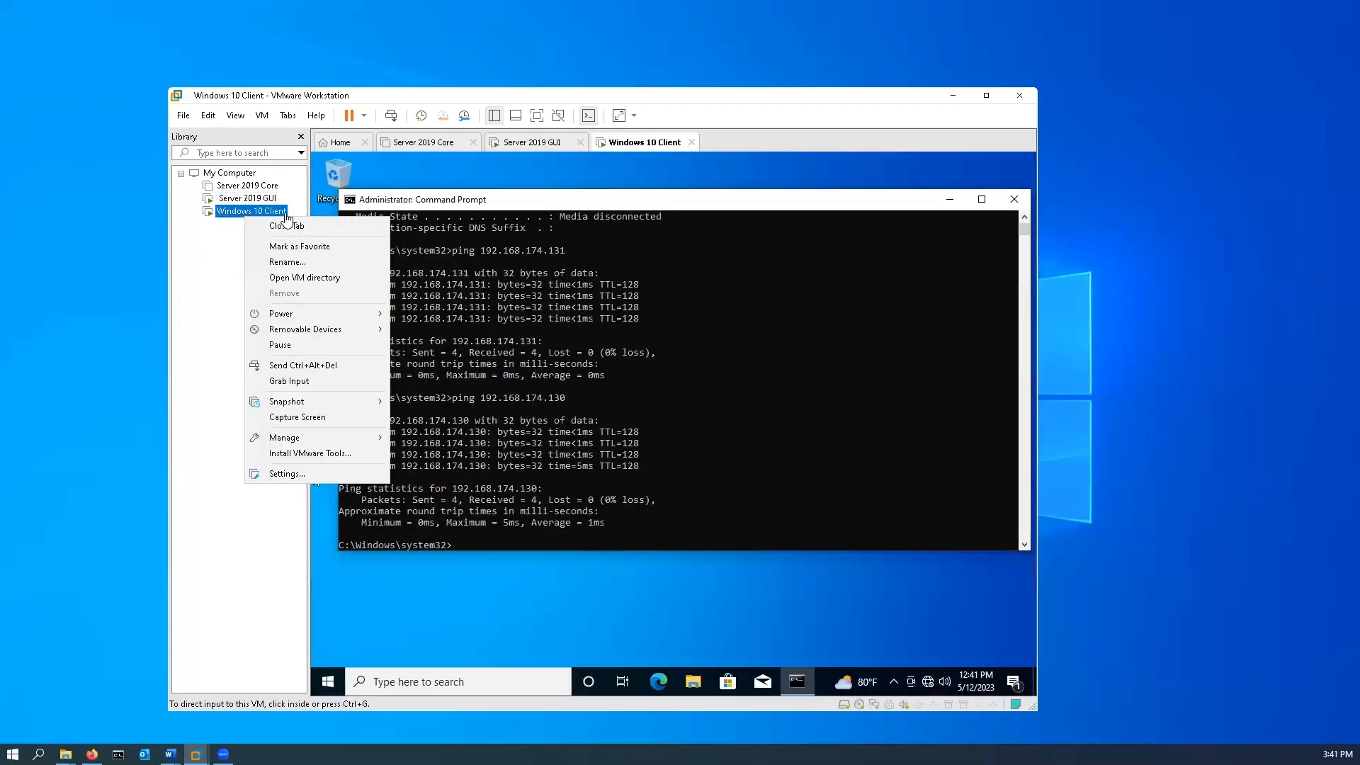
{"action": "left_click", "coordinate": [550, 530]}
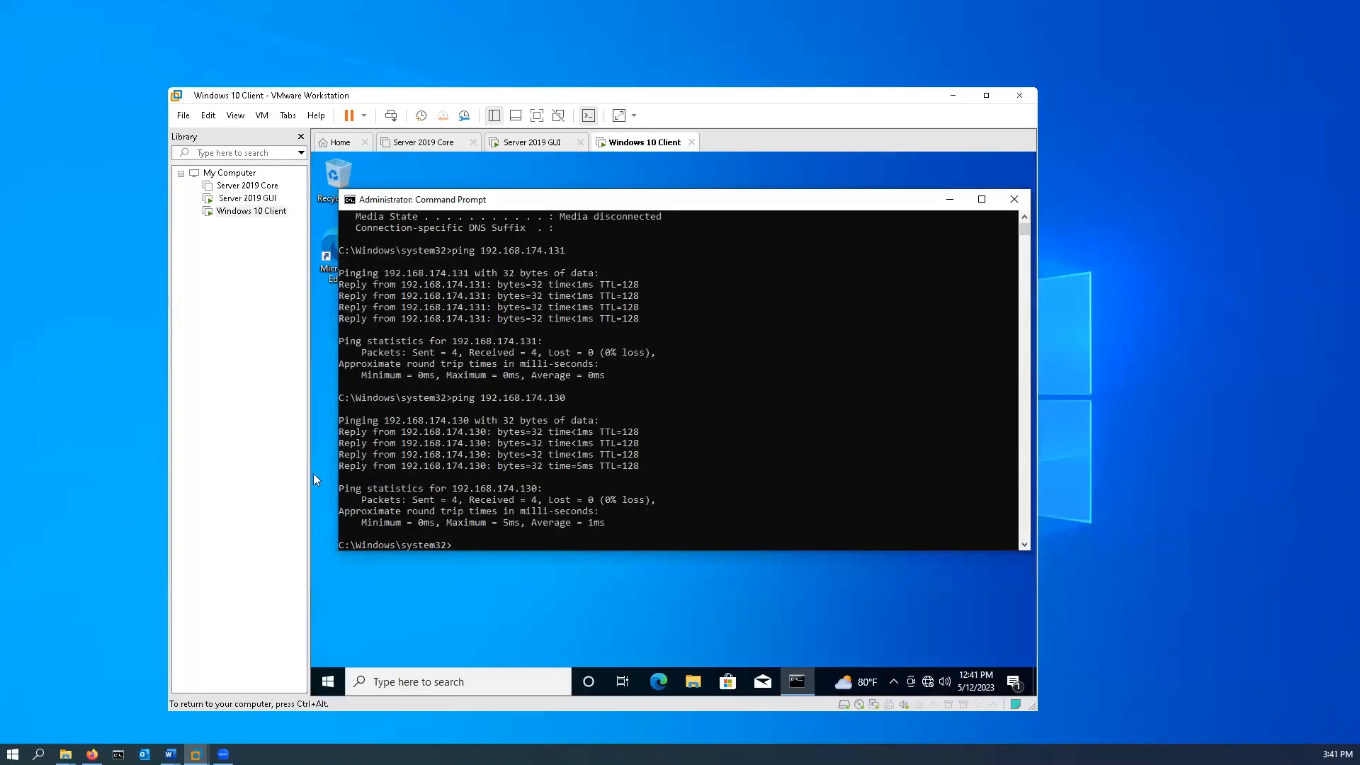
{"action": "left_click", "coordinate": [538, 546]}
{"action": "key", "text": "Escape"}
{"action": "type", "text": "ipconfig"}
{"action": "key", "text": "Return"}
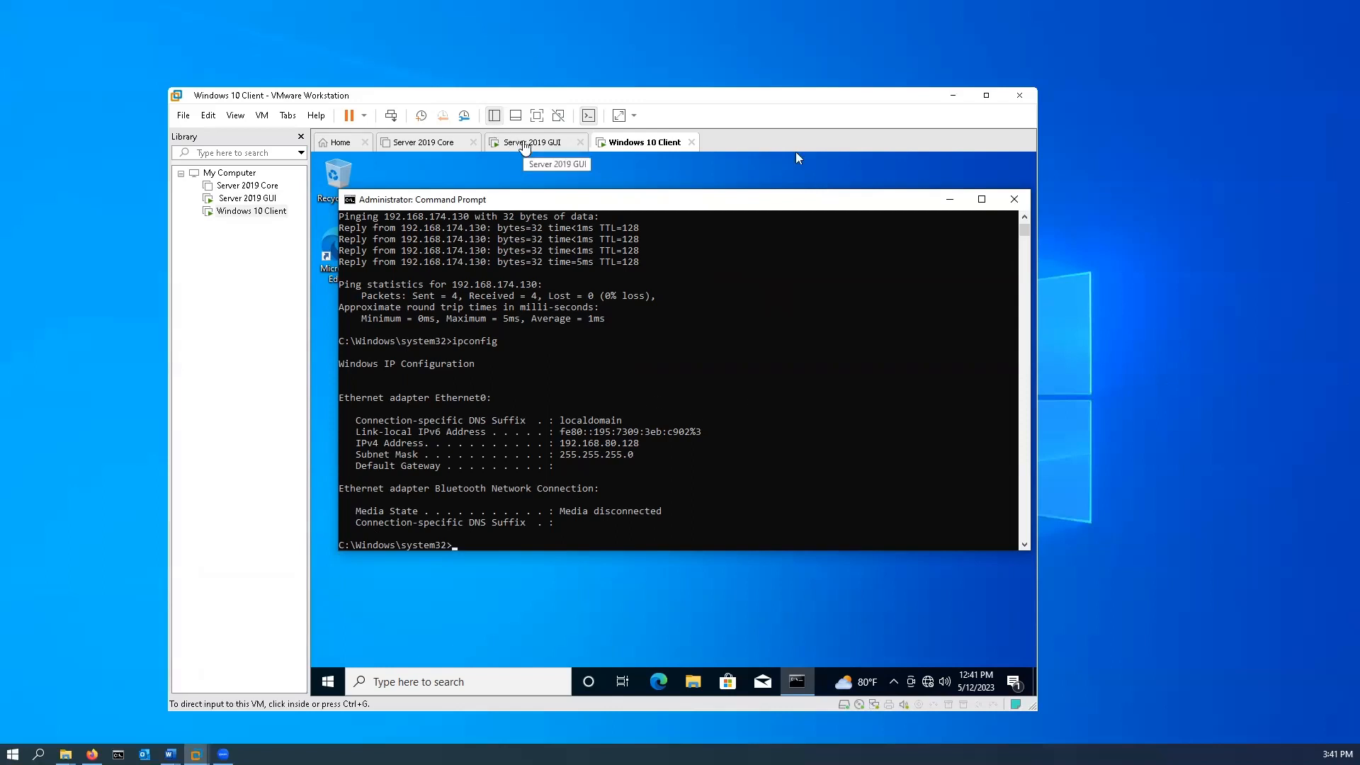
Open the Network Connections window on the Server 2019 GUI machine through its Network & Internet settings.
{"action": "left_click", "coordinate": [524, 143]}
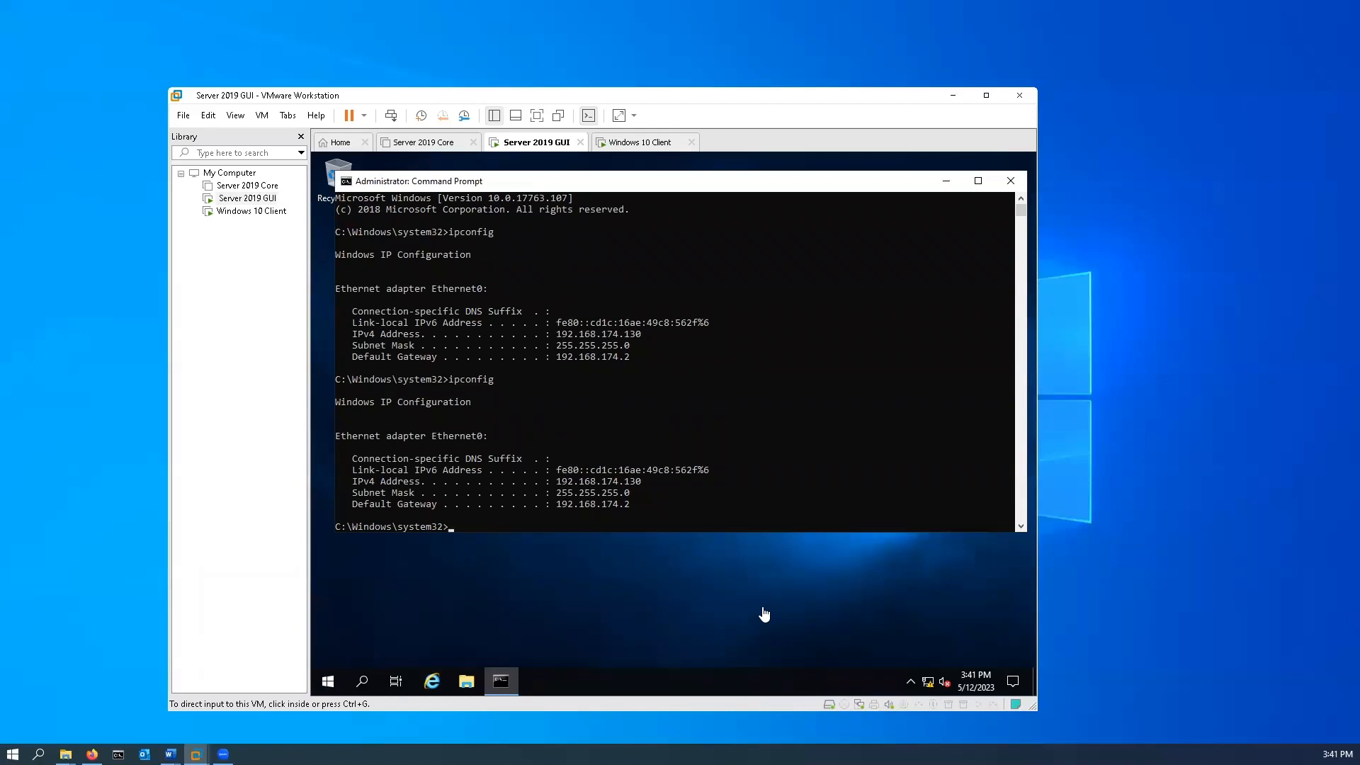
{"action": "right_click", "coordinate": [927, 686]}
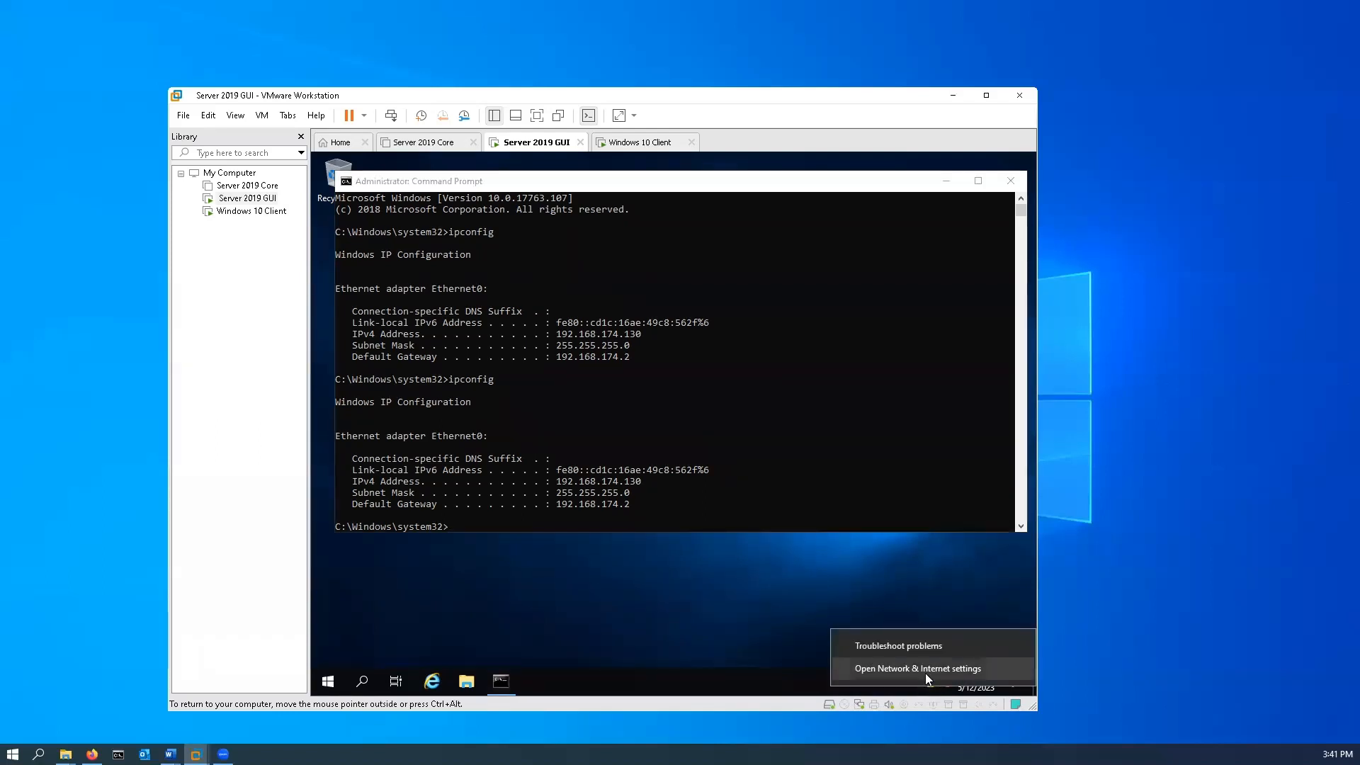
{"action": "left_click", "coordinate": [925, 674]}
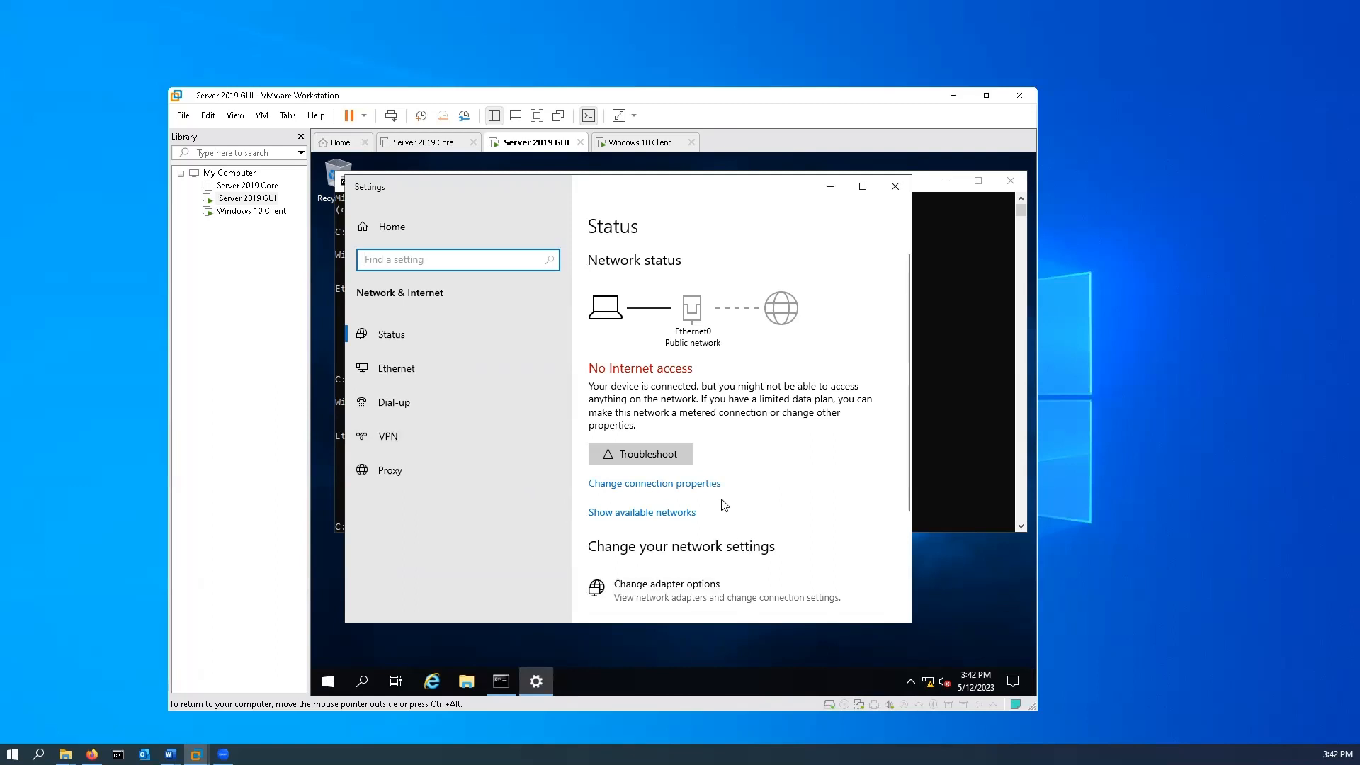
{"action": "left_click", "coordinate": [668, 594]}
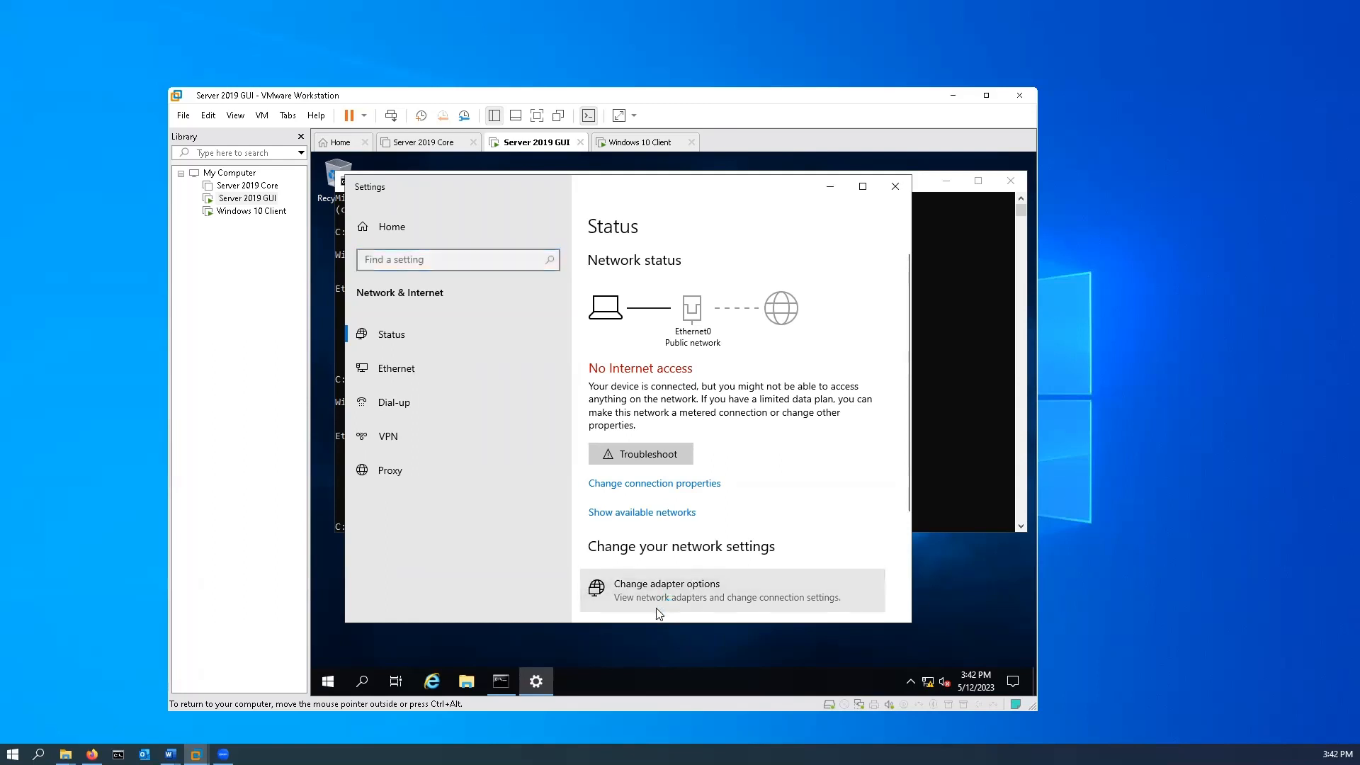
{"action": "left_click", "coordinate": [691, 592]}
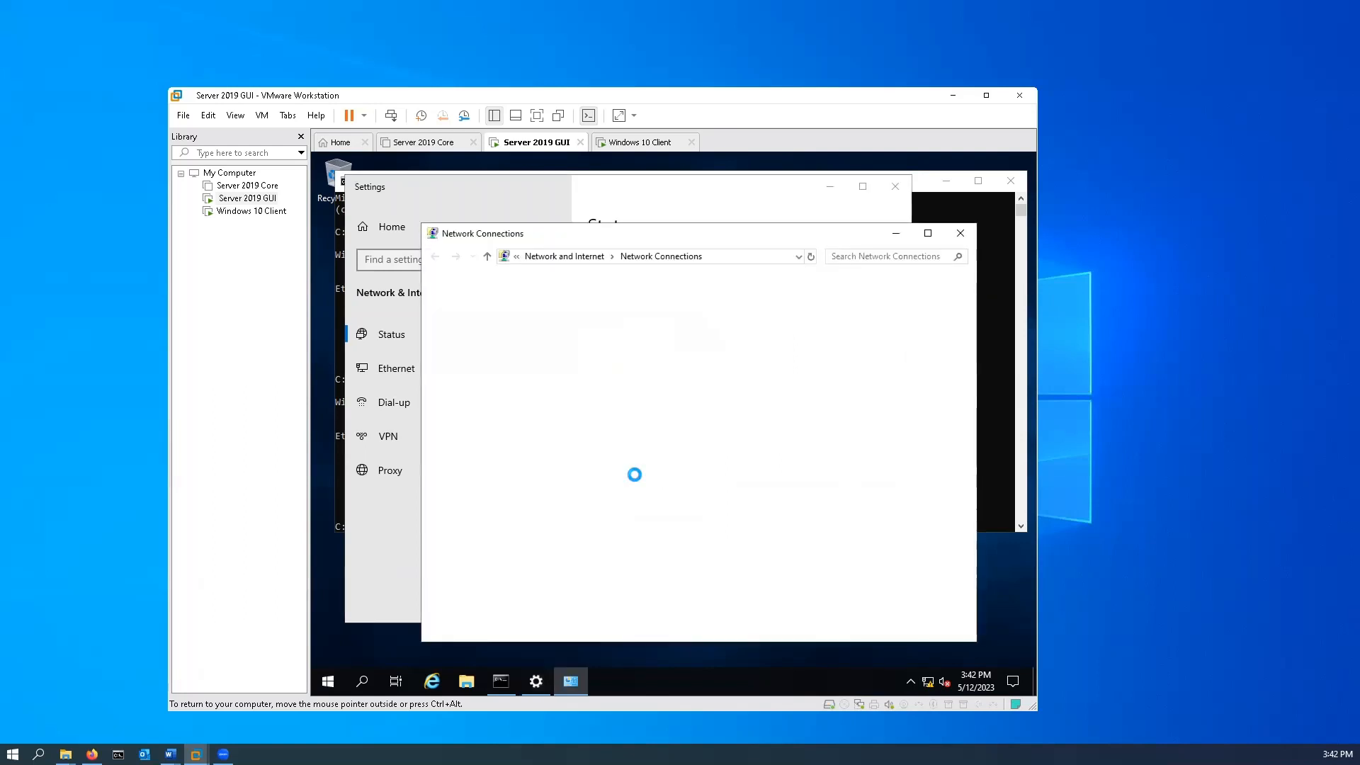
Open the Internet Protocol Version 4 (TCP/IPv4) properties of the server's Ethernet0 adapter.
{"action": "left_click", "coordinate": [501, 319]}
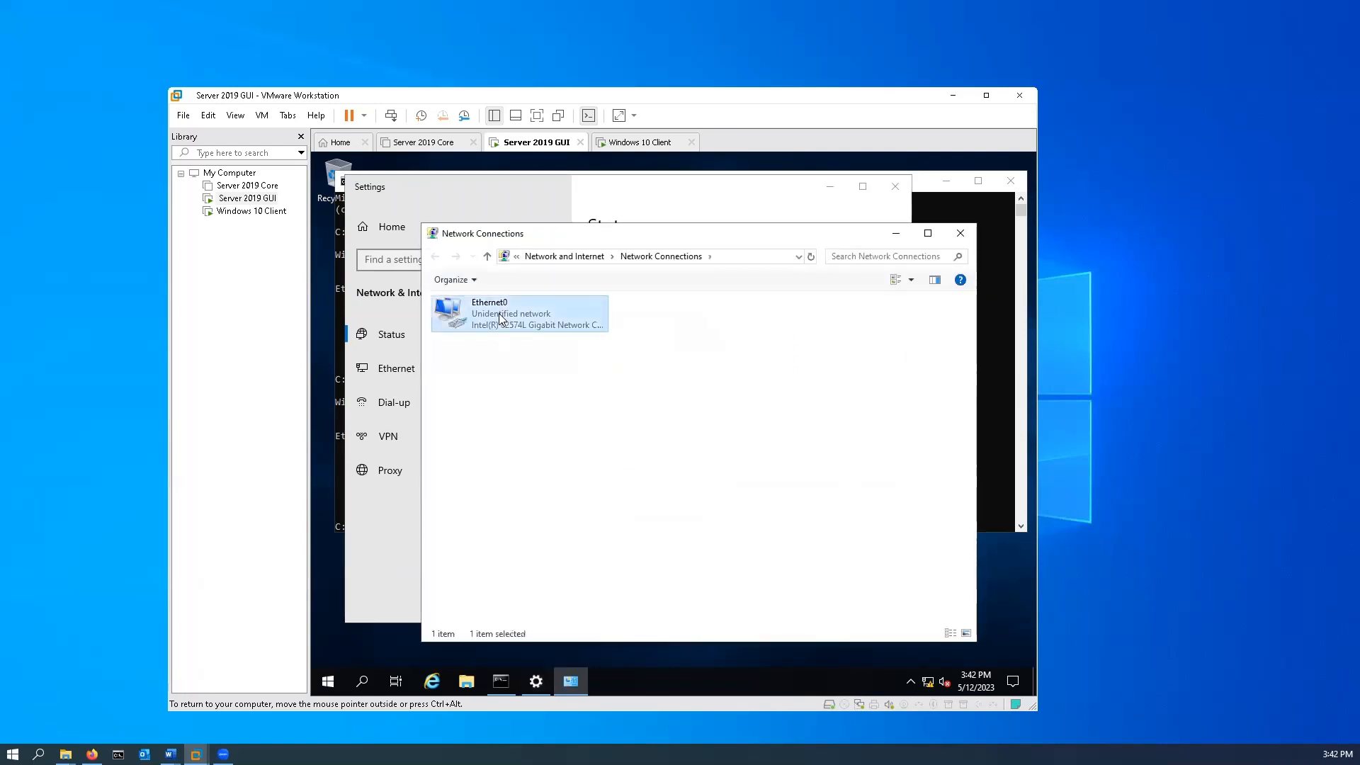
{"action": "right_click", "coordinate": [500, 319]}
{"action": "left_click", "coordinate": [566, 449]}
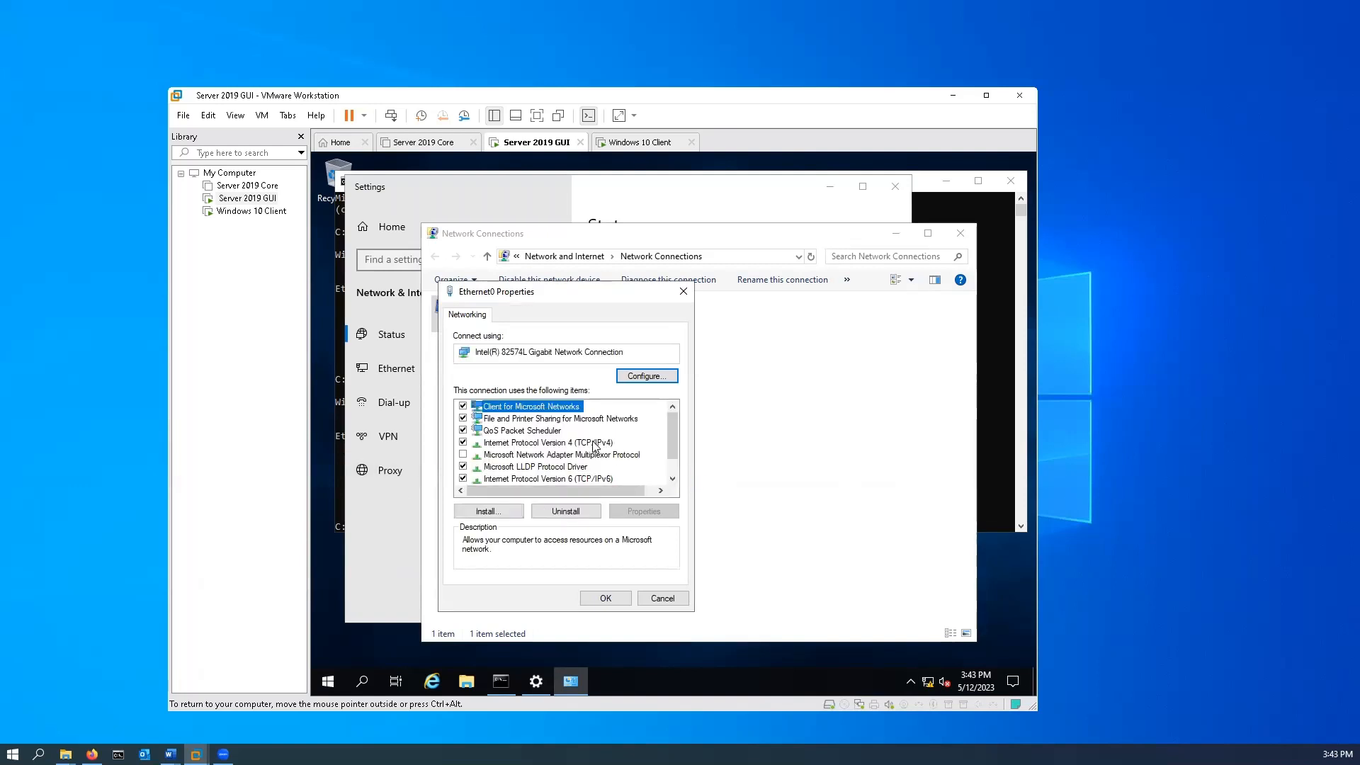
{"action": "left_click", "coordinate": [597, 444]}
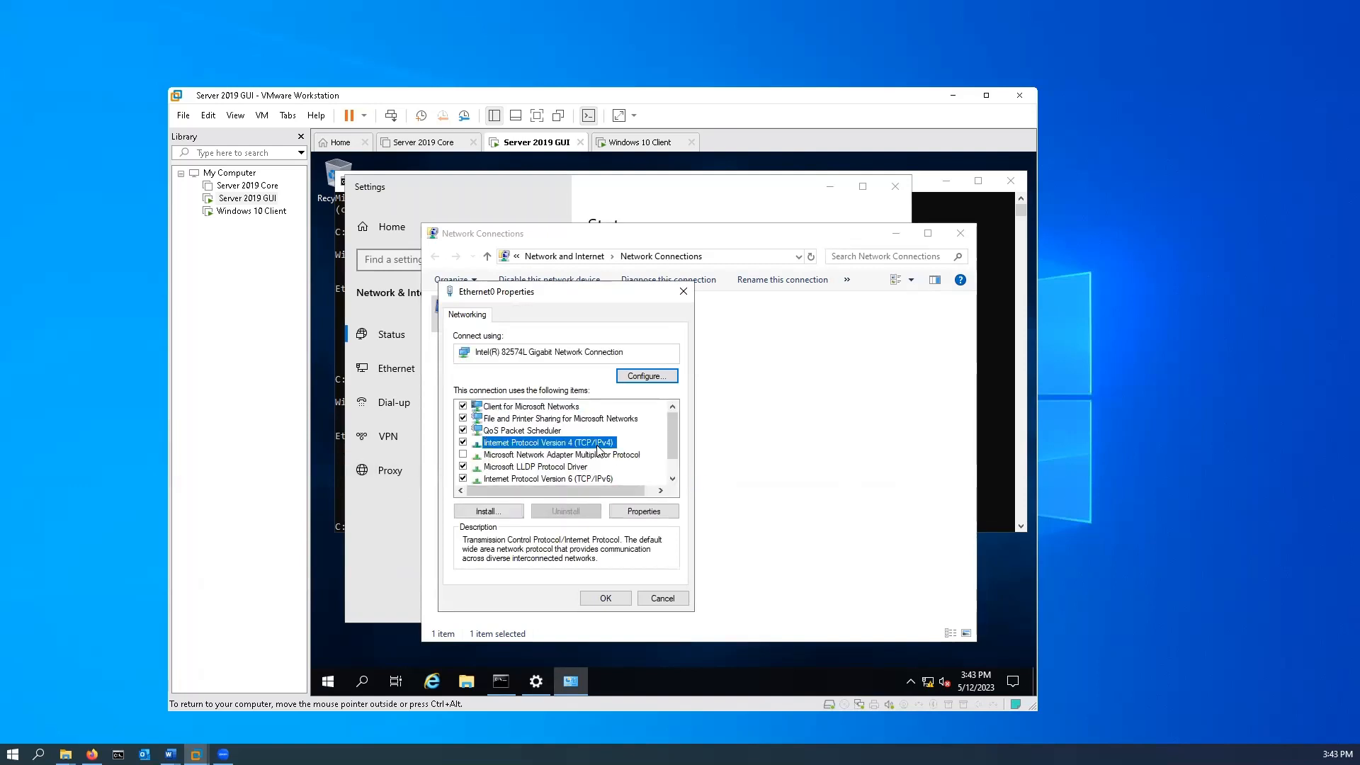
{"action": "left_click", "coordinate": [663, 512]}
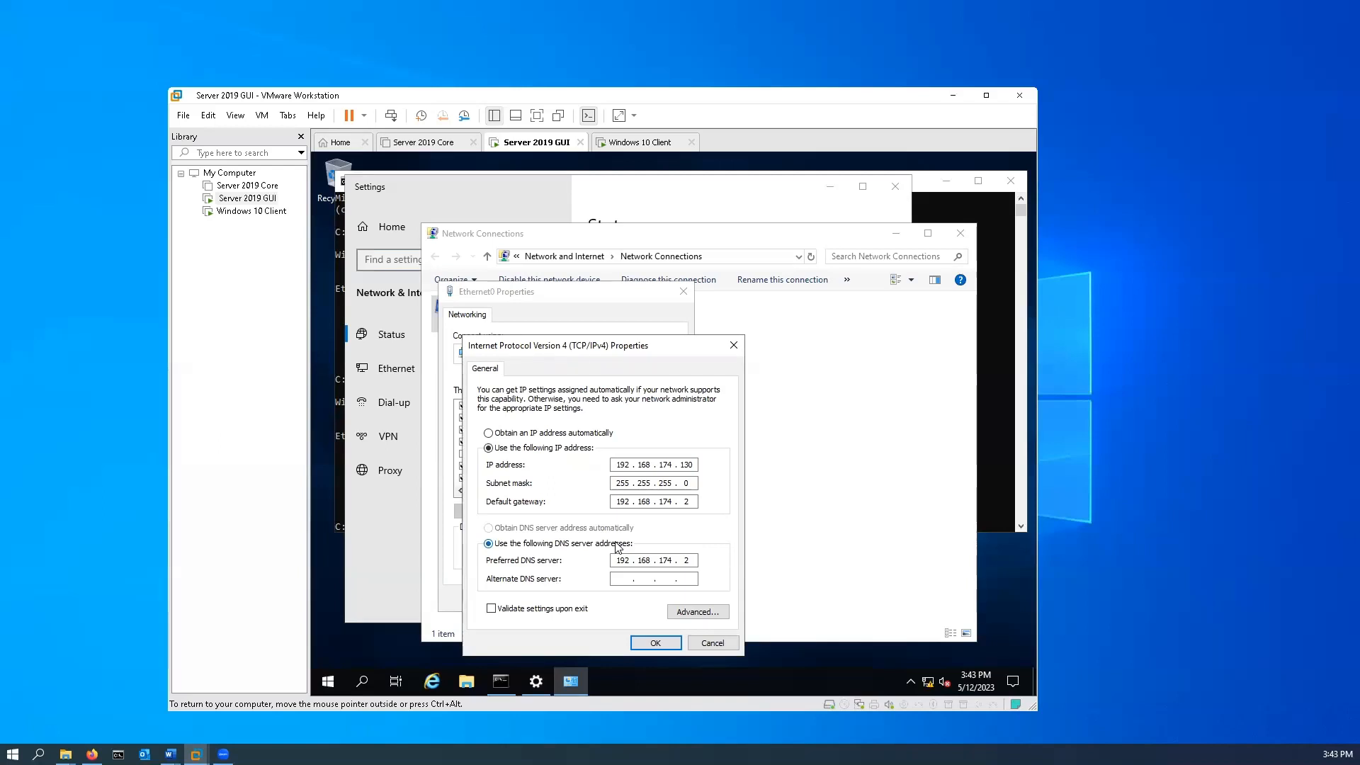
Check the client's subnet, and change the third octet of the server's static IP address and default gateway to 80.
{"action": "left_click", "coordinate": [645, 143]}
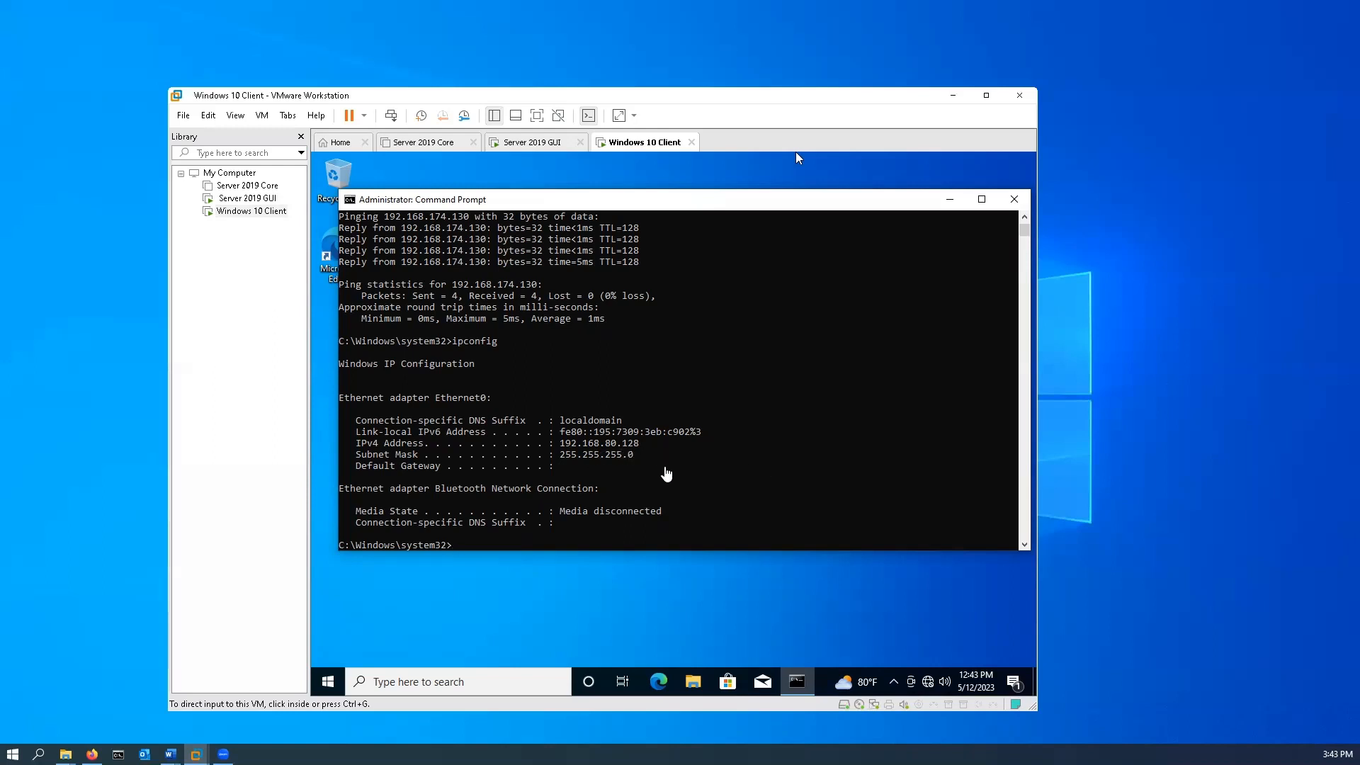
{"action": "left_click", "coordinate": [505, 151]}
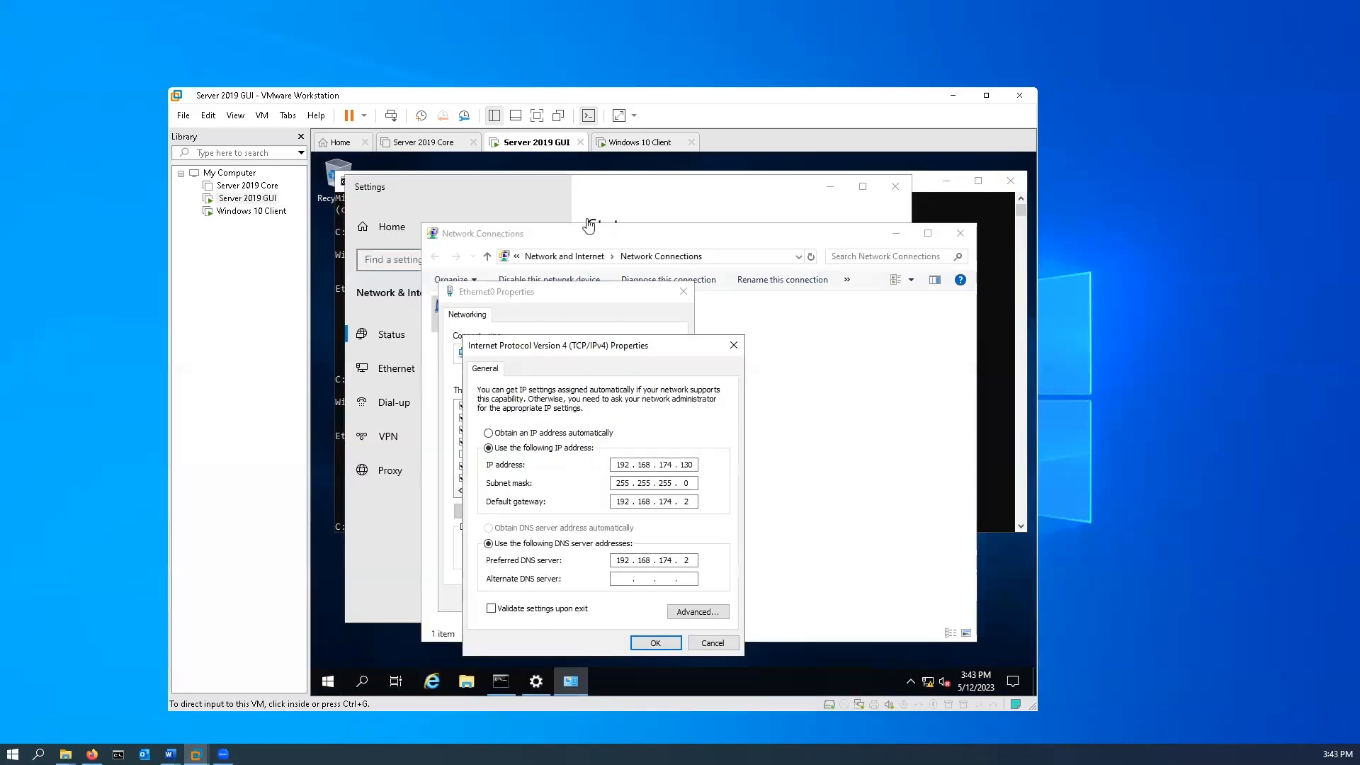
{"action": "double_click", "coordinate": [672, 465]}
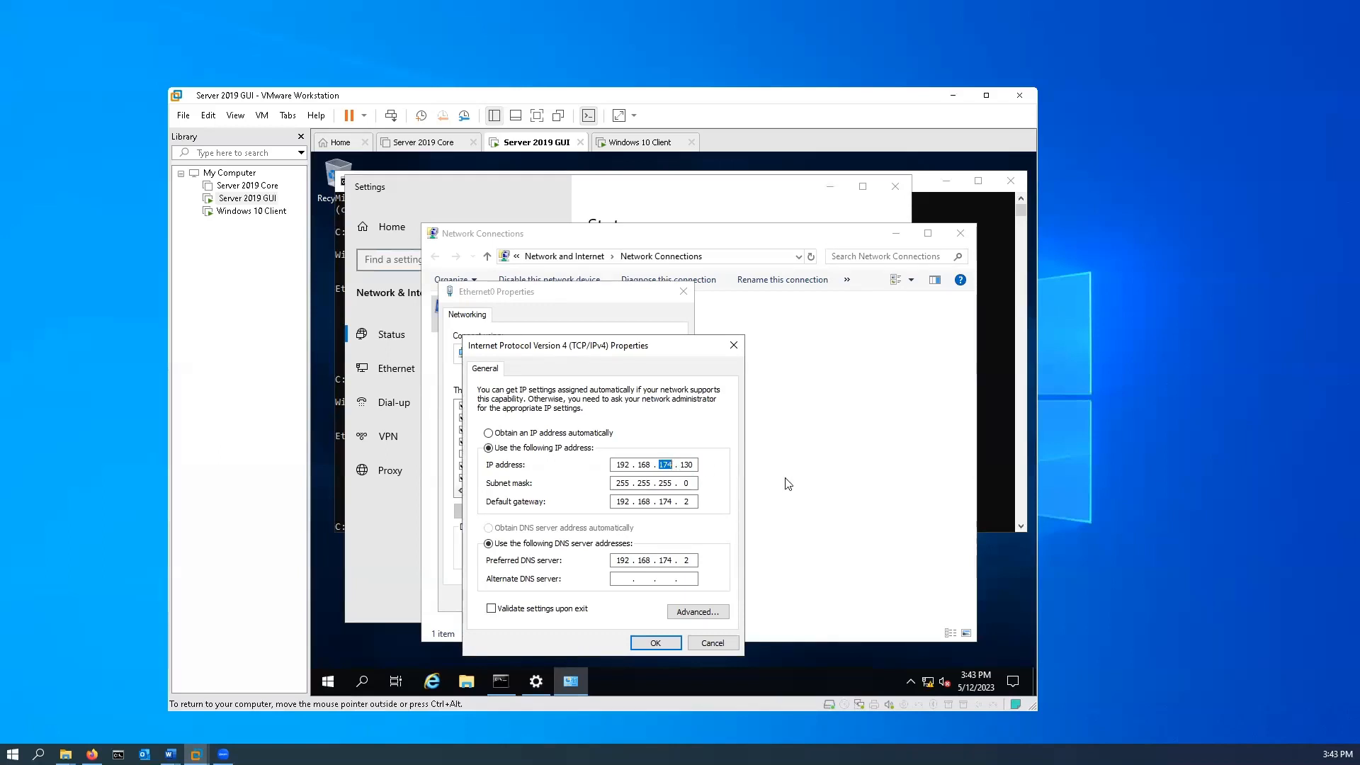
{"action": "type", "text": "80"}
{"action": "double_click", "coordinate": [672, 501]}
{"action": "type", "text": "80"}
Change the third octet of the server's preferred DNS address to 80, apply the IPv4 settings and close the Ethernet0 properties.
{"action": "left_click", "coordinate": [668, 563]}
{"action": "key", "text": "BackSpace"}
{"action": "key", "text": "BackSpace"}
{"action": "key", "text": "BackSpace"}
{"action": "type", "text": "80"}
{"action": "key", "text": "BackSpace"}
{"action": "key", "text": "BackSpace"}
{"action": "type", "text": "0"}
{"action": "left_click", "coordinate": [675, 645]}
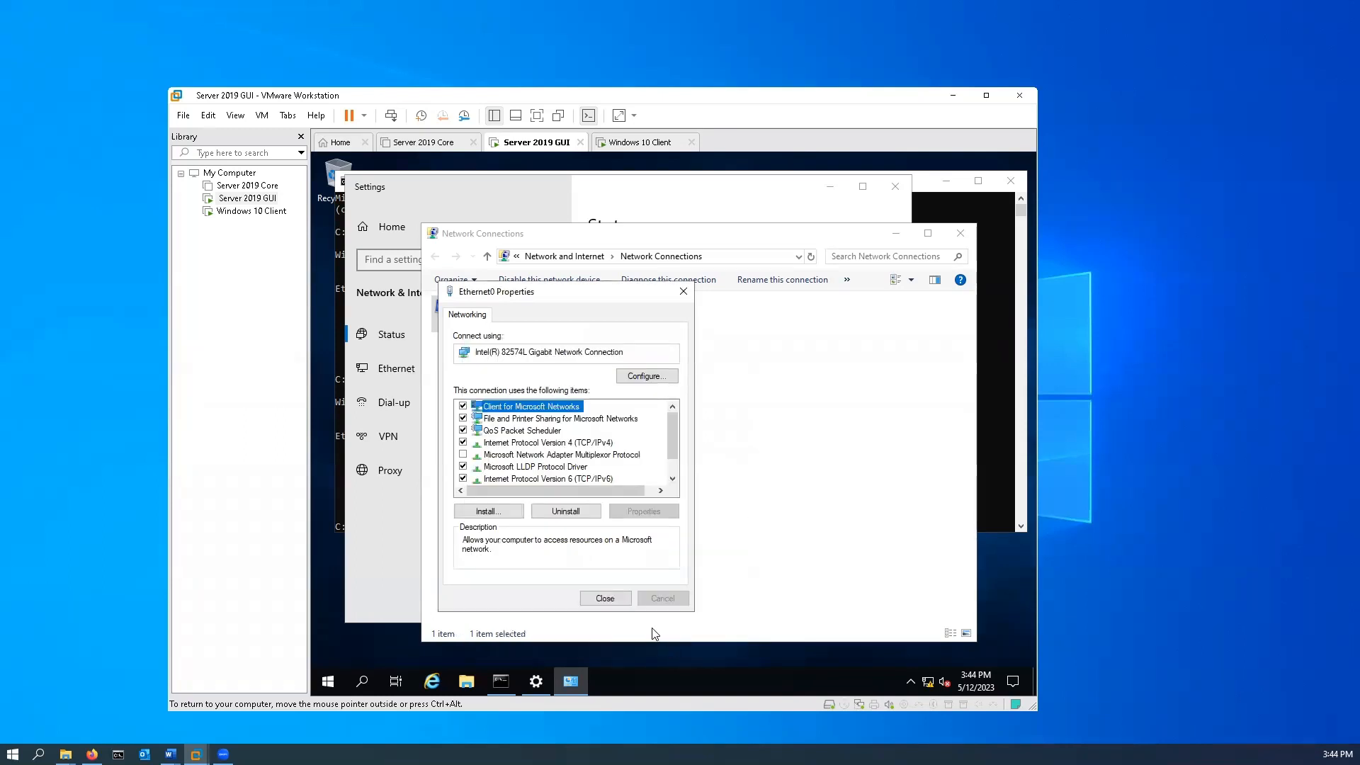
{"action": "left_click", "coordinate": [614, 599]}
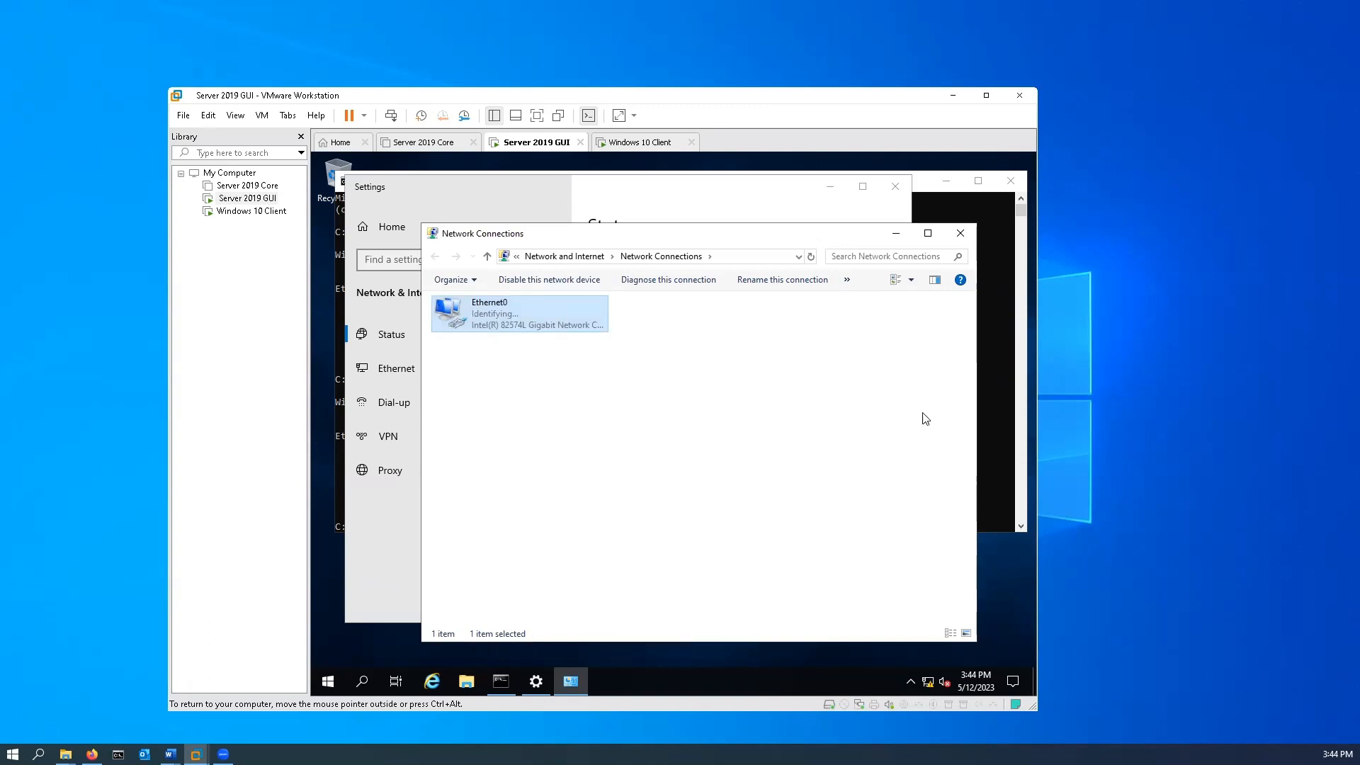
Run ipconfig in the server's Command Prompt and compare its IPv4 configuration with the Windows 10 Client's.
{"action": "left_click", "coordinate": [993, 334]}
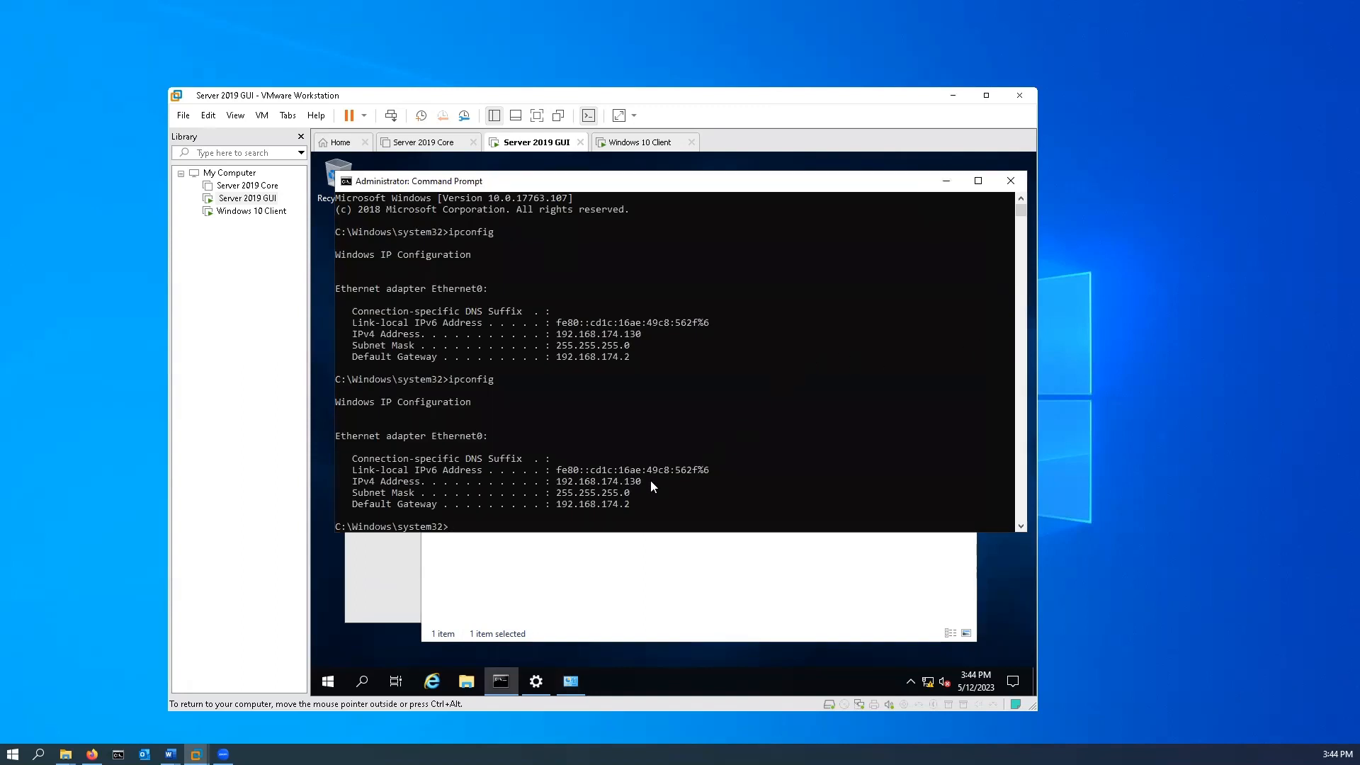
{"action": "key", "text": "Up"}
{"action": "key", "text": "Return"}
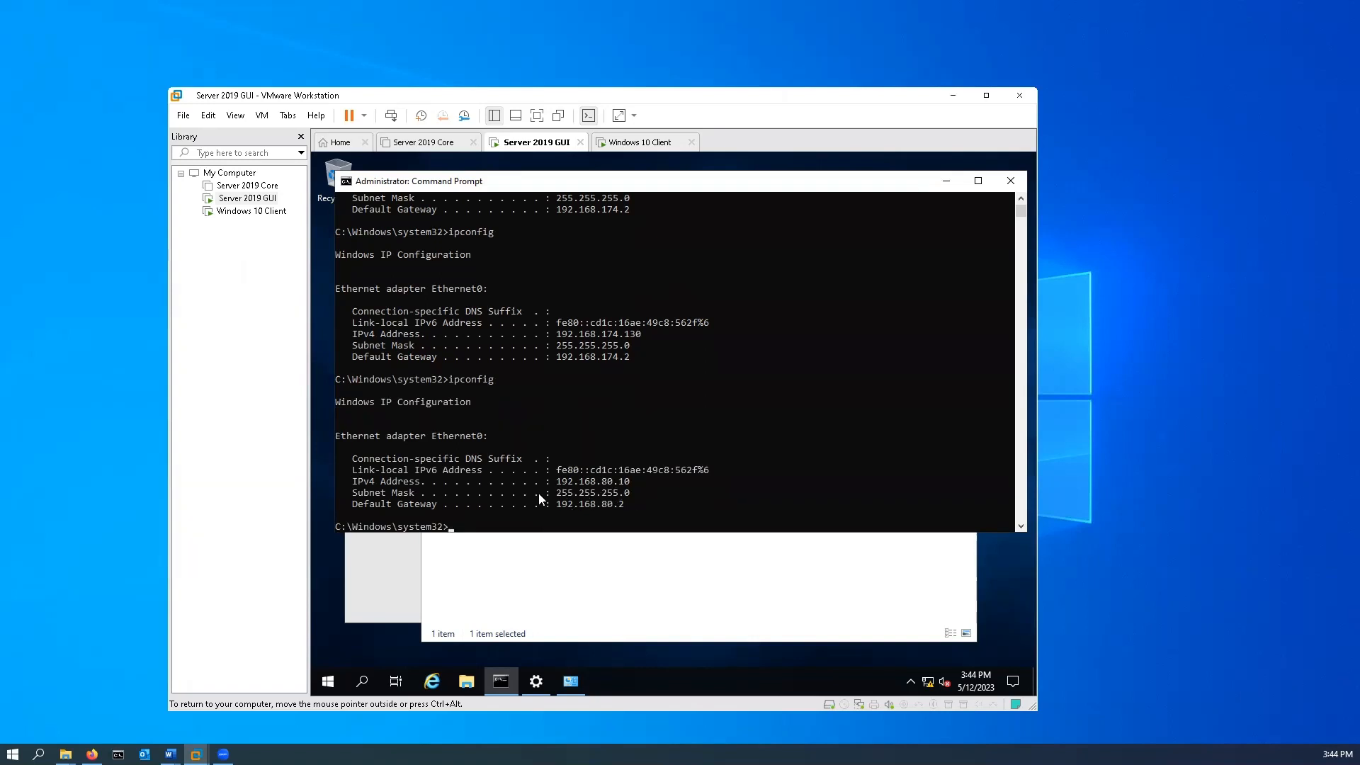
{"action": "left_click", "coordinate": [634, 143]}
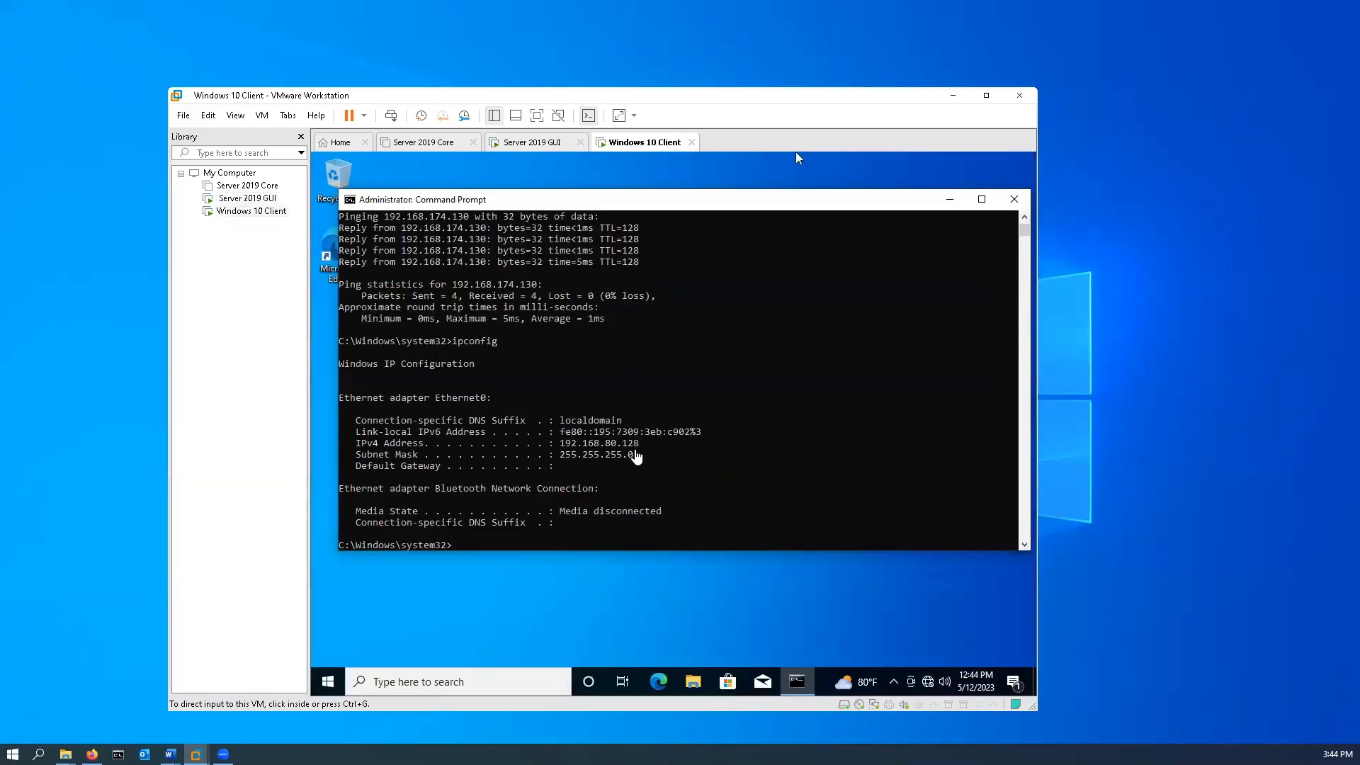
{"action": "left_click", "coordinate": [536, 143]}
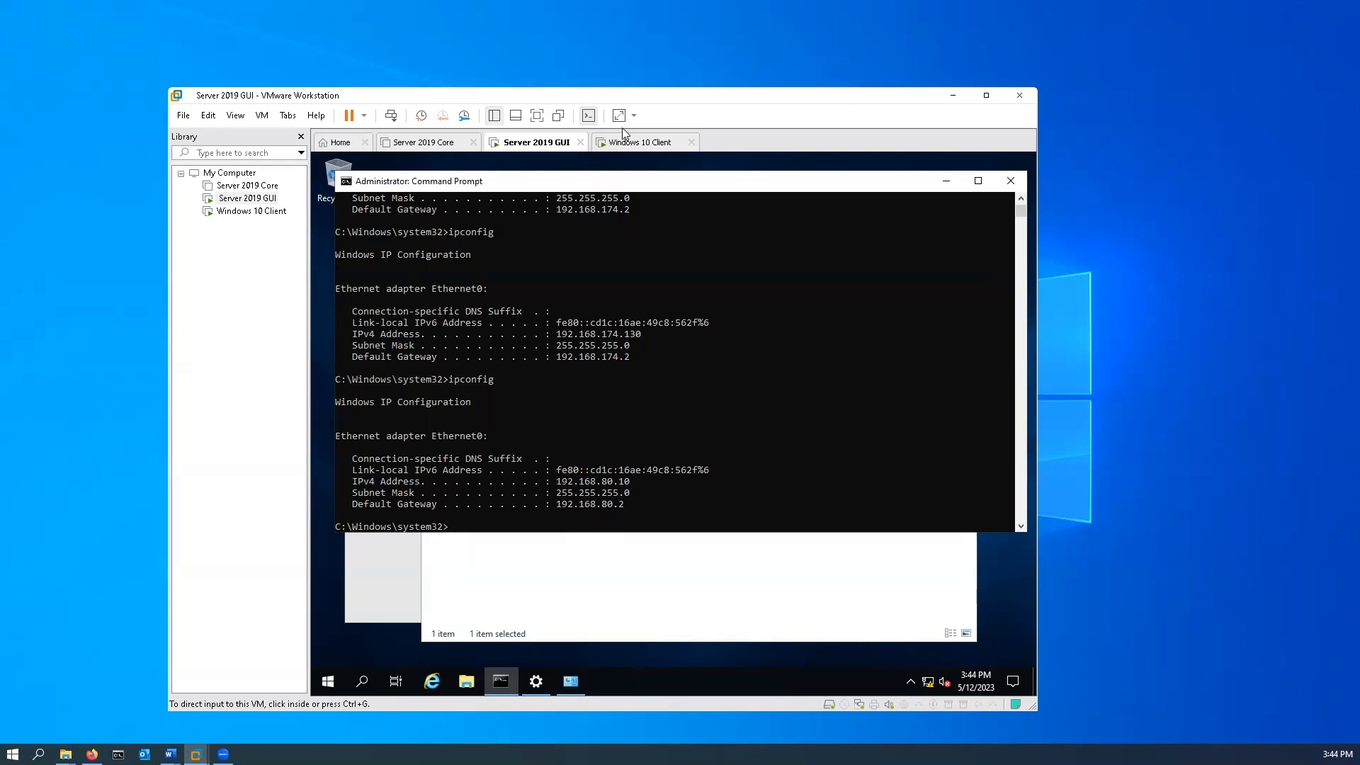
Ping the server at 192.168.80.10 from the Windows 10 Client's Command Prompt.
{"action": "left_click", "coordinate": [634, 142]}
{"action": "left_click", "coordinate": [574, 545]}
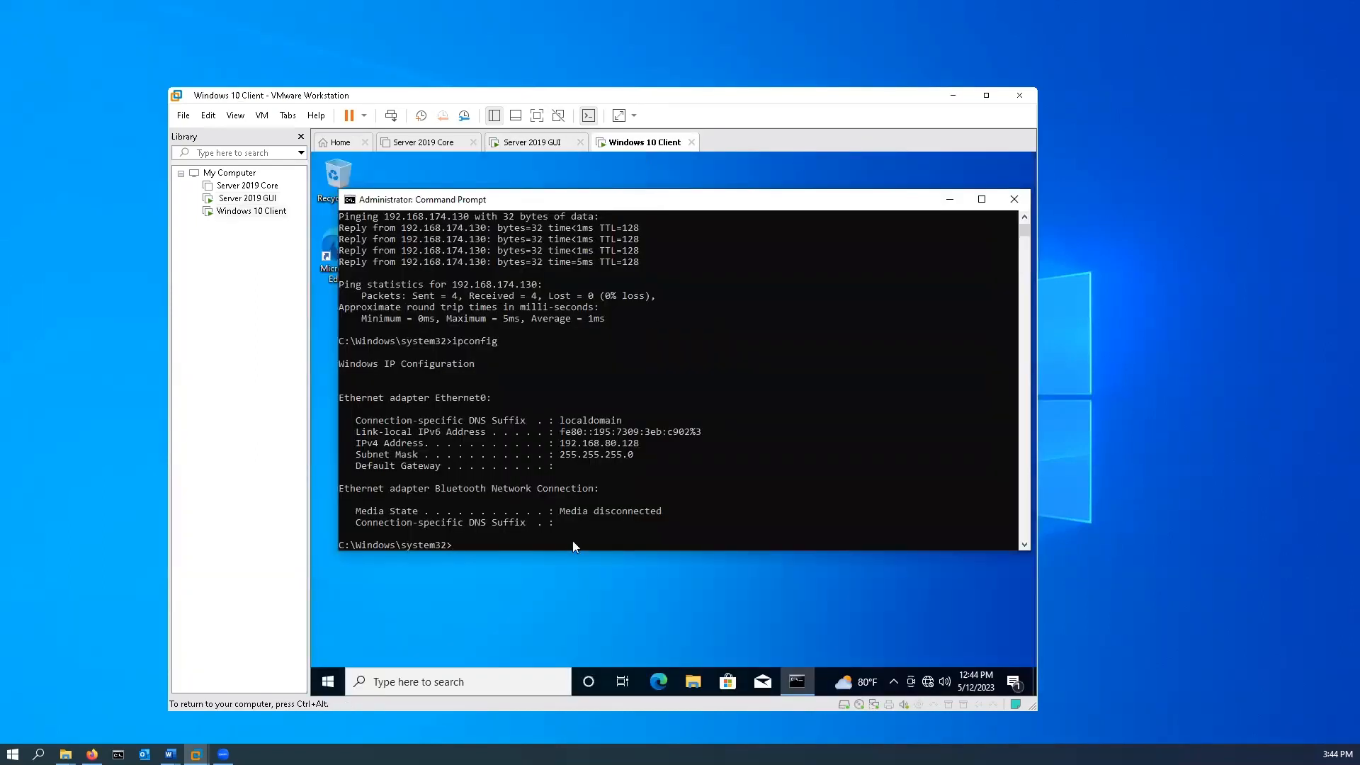
{"action": "type", "text": "ping 192.168.80.10"}
{"action": "key", "text": "Return"}
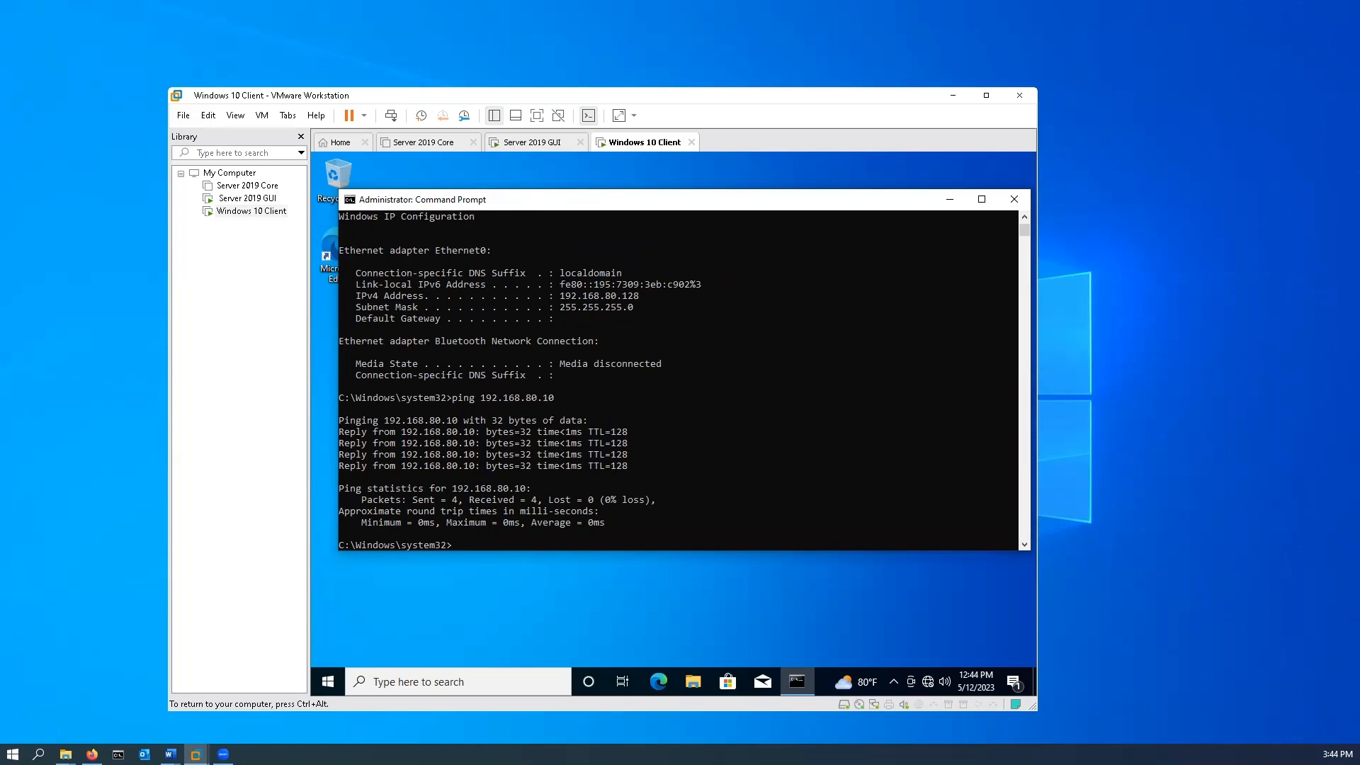
Ping the client at 192.168.80.128 from the Server 2019 GUI machine, checking the client's address before running the command.
{"action": "left_click", "coordinate": [549, 147]}
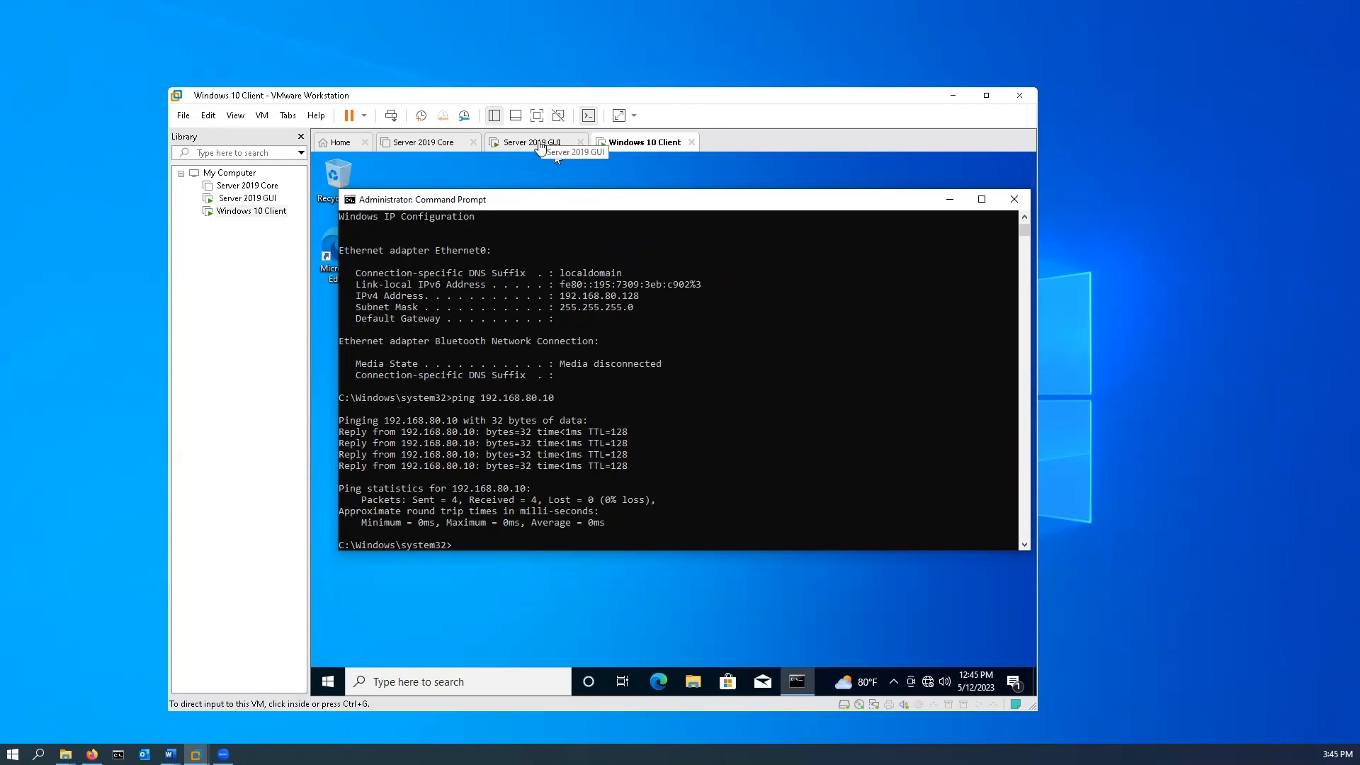
{"action": "left_click", "coordinate": [588, 526]}
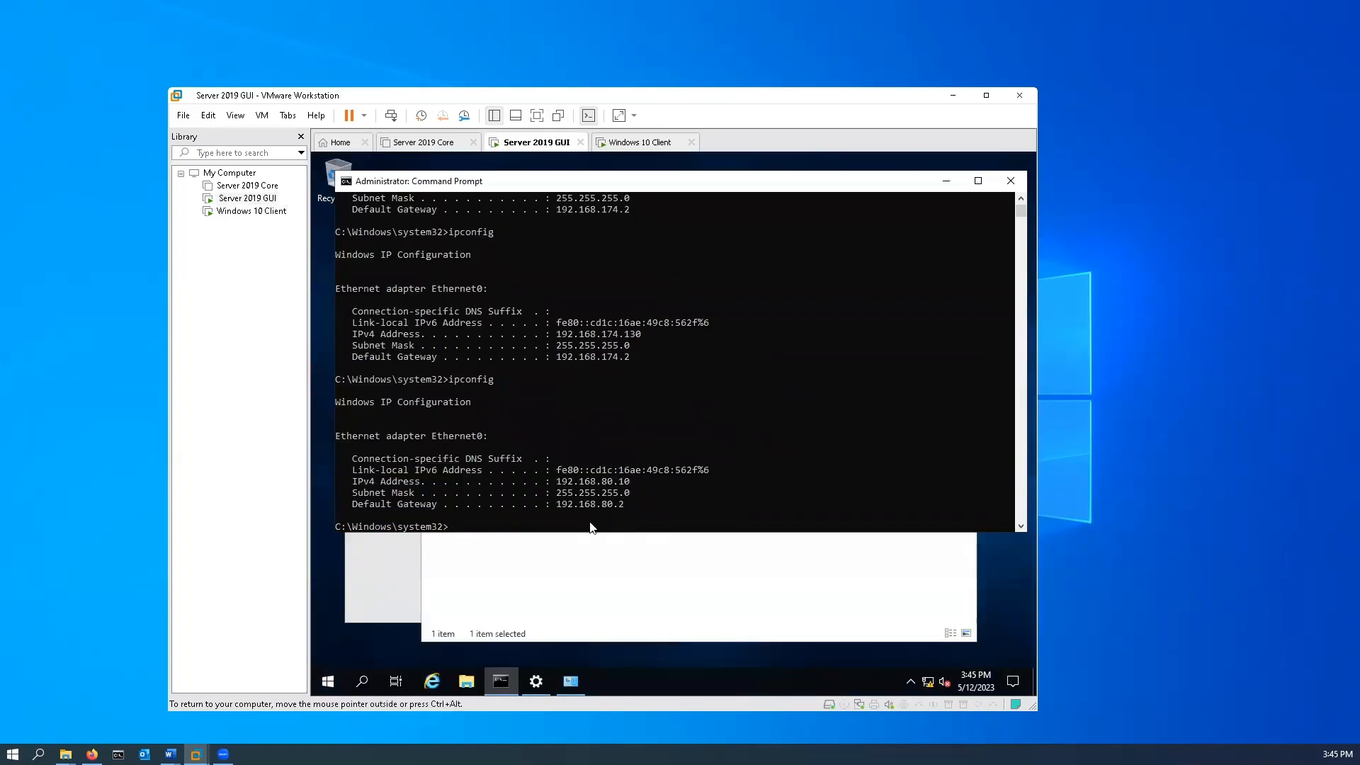
{"action": "type", "text": "ping 19"}
{"action": "type", "text": "2.168.80.128"}
{"action": "left_click", "coordinate": [648, 145]}
{"action": "left_click", "coordinate": [554, 148]}
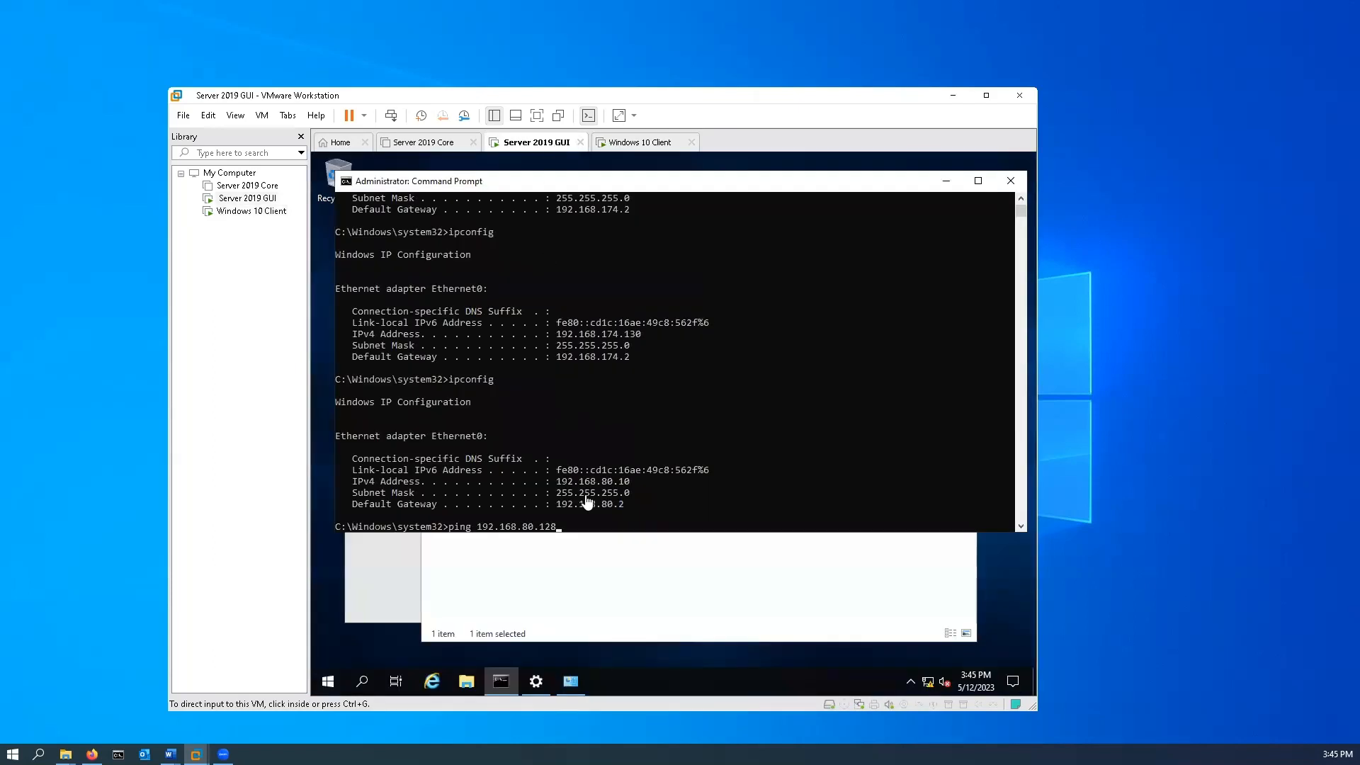
{"action": "left_click", "coordinate": [602, 530]}
{"action": "key", "text": "Return"}
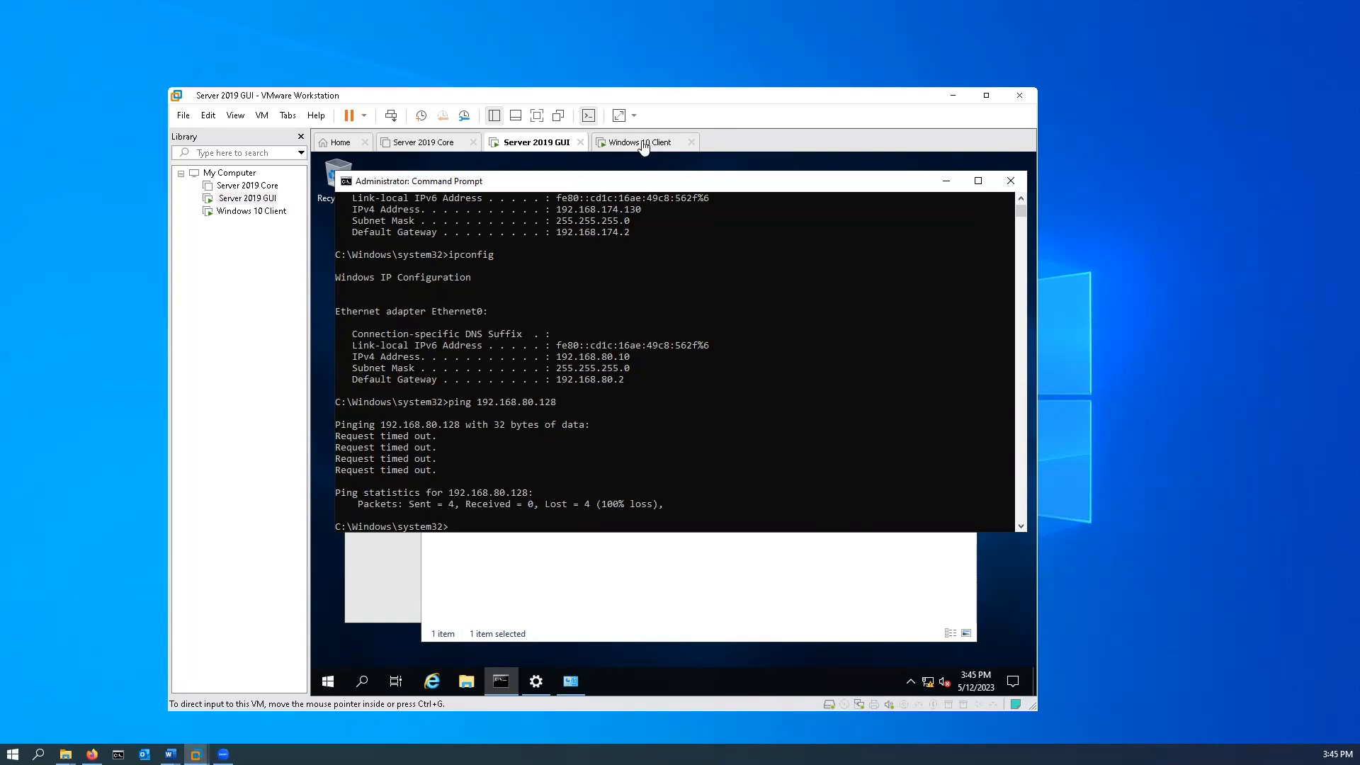
Find Windows Defender Firewall on the Windows 10 Client and open its settings for turning the firewall on or off.
{"action": "left_click", "coordinate": [644, 144]}
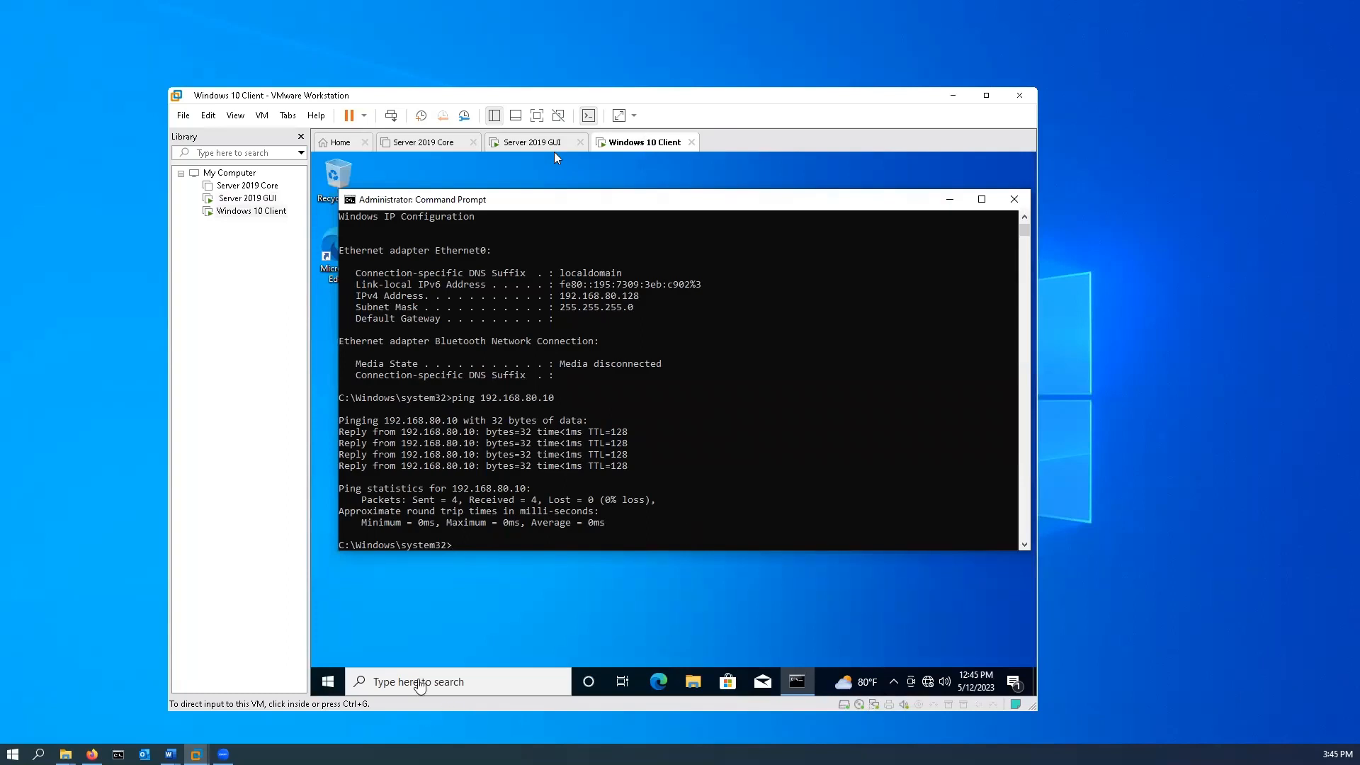
{"action": "left_click", "coordinate": [420, 684]}
{"action": "left_click", "coordinate": [423, 682]}
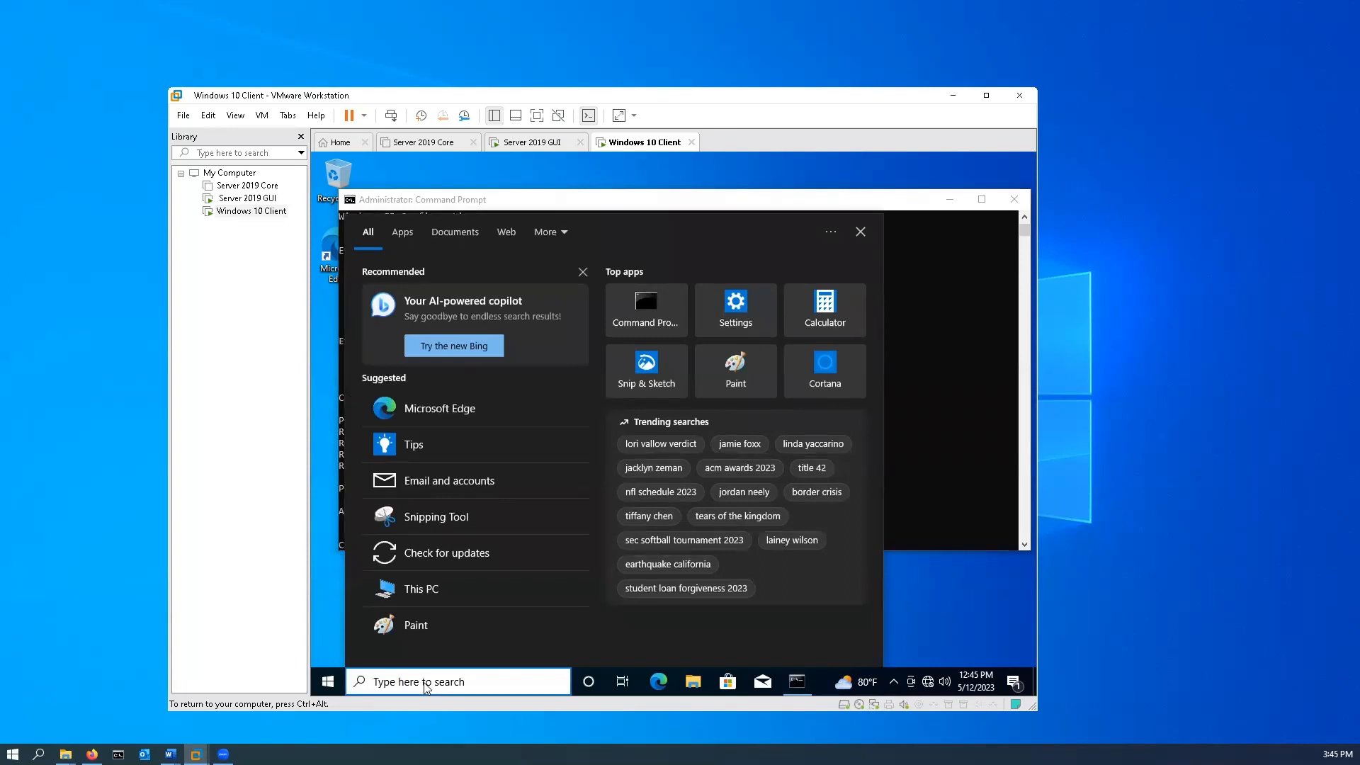
{"action": "type", "text": "fire"}
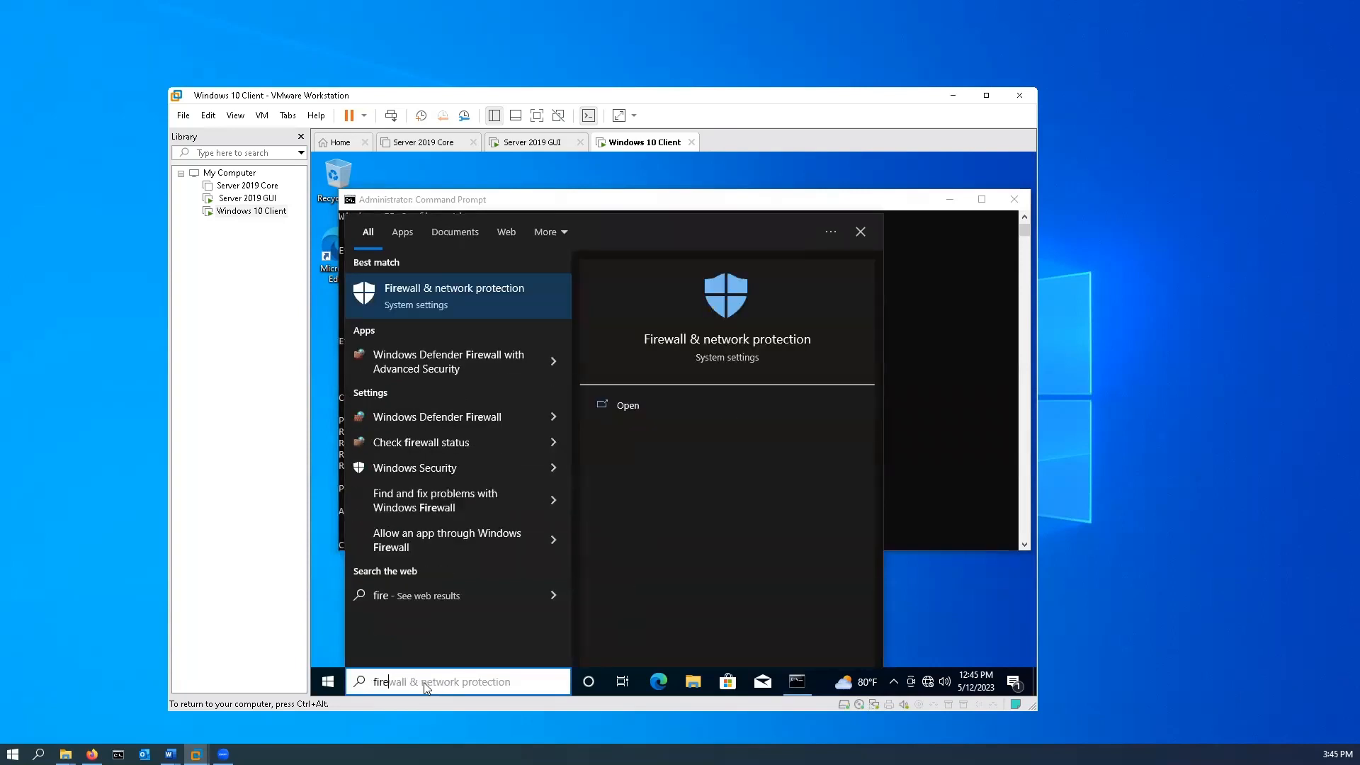
{"action": "left_click", "coordinate": [437, 420]}
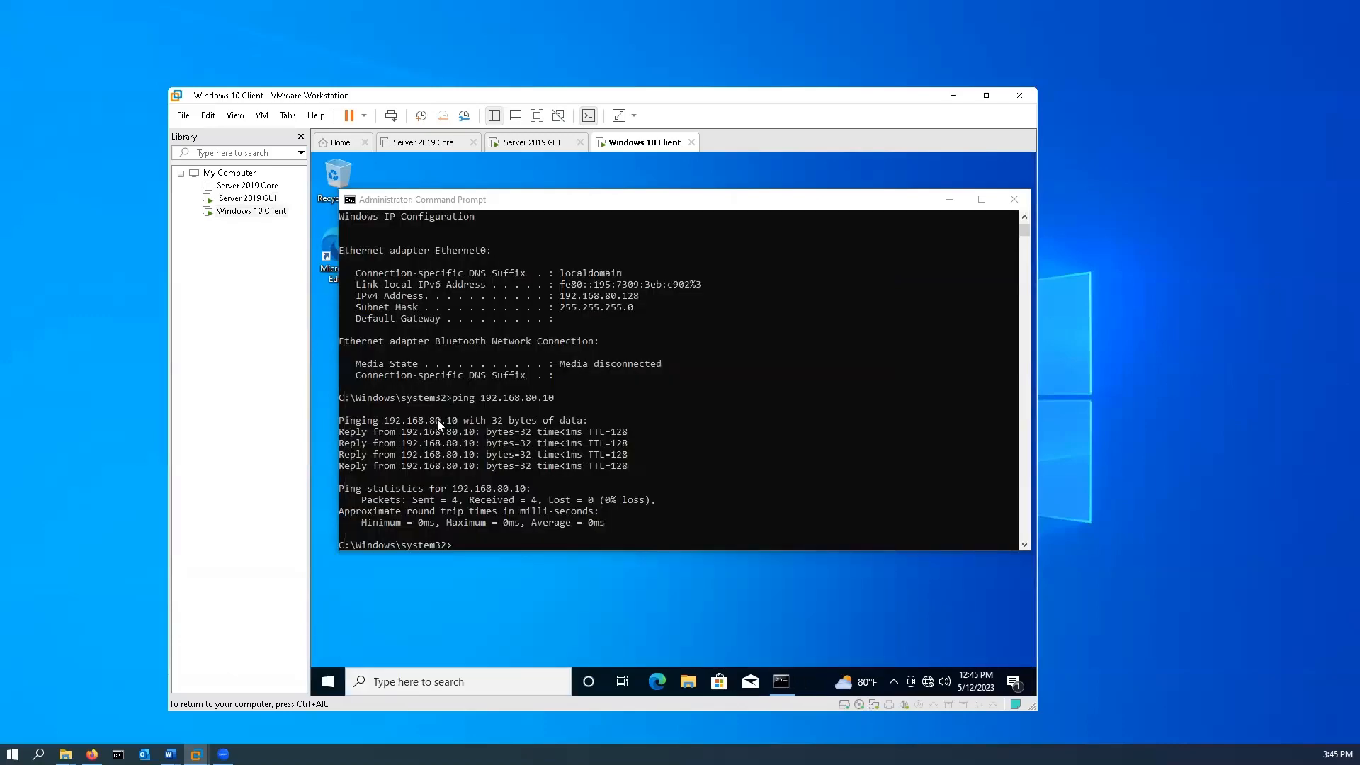
{"action": "left_click", "coordinate": [461, 358]}
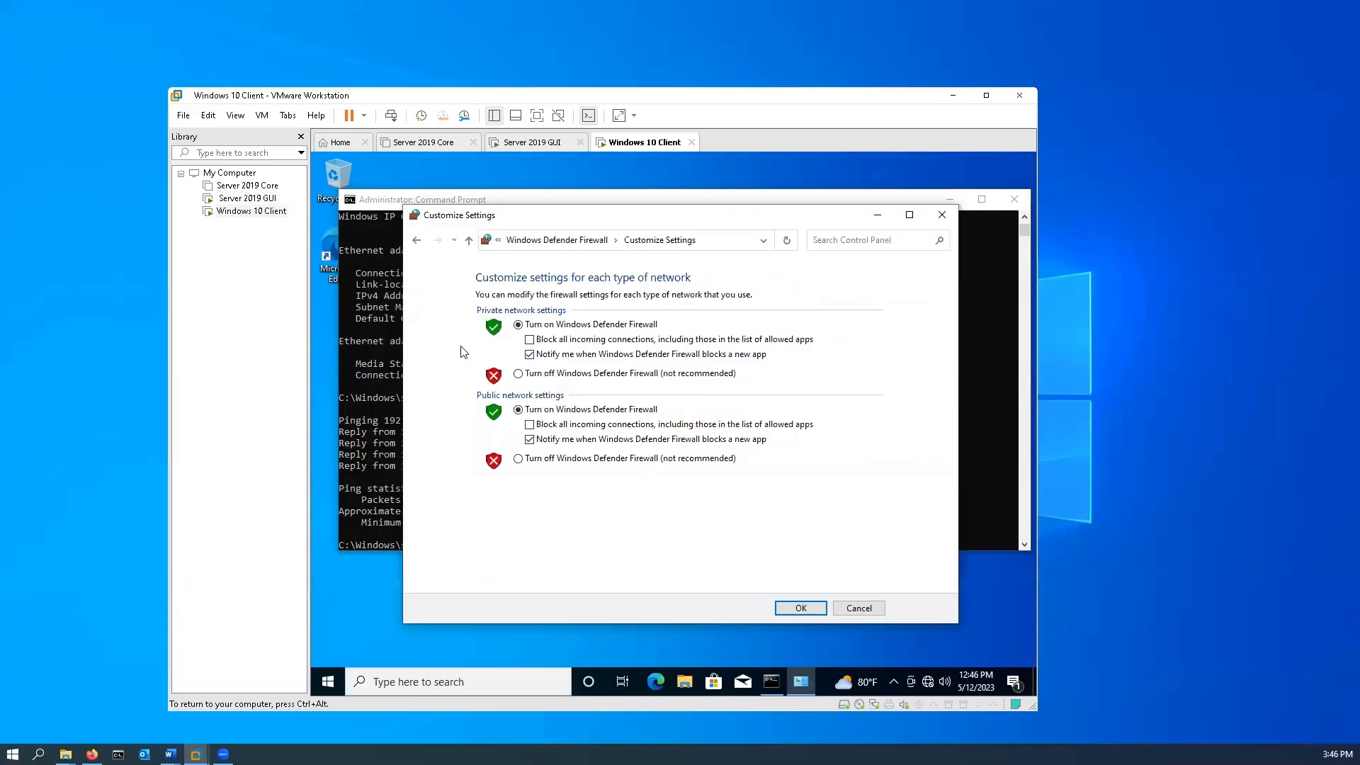
Turn off Windows Defender Firewall for private and public networks, dismiss the security notification and close the firewall window.
{"action": "left_click", "coordinate": [517, 374]}
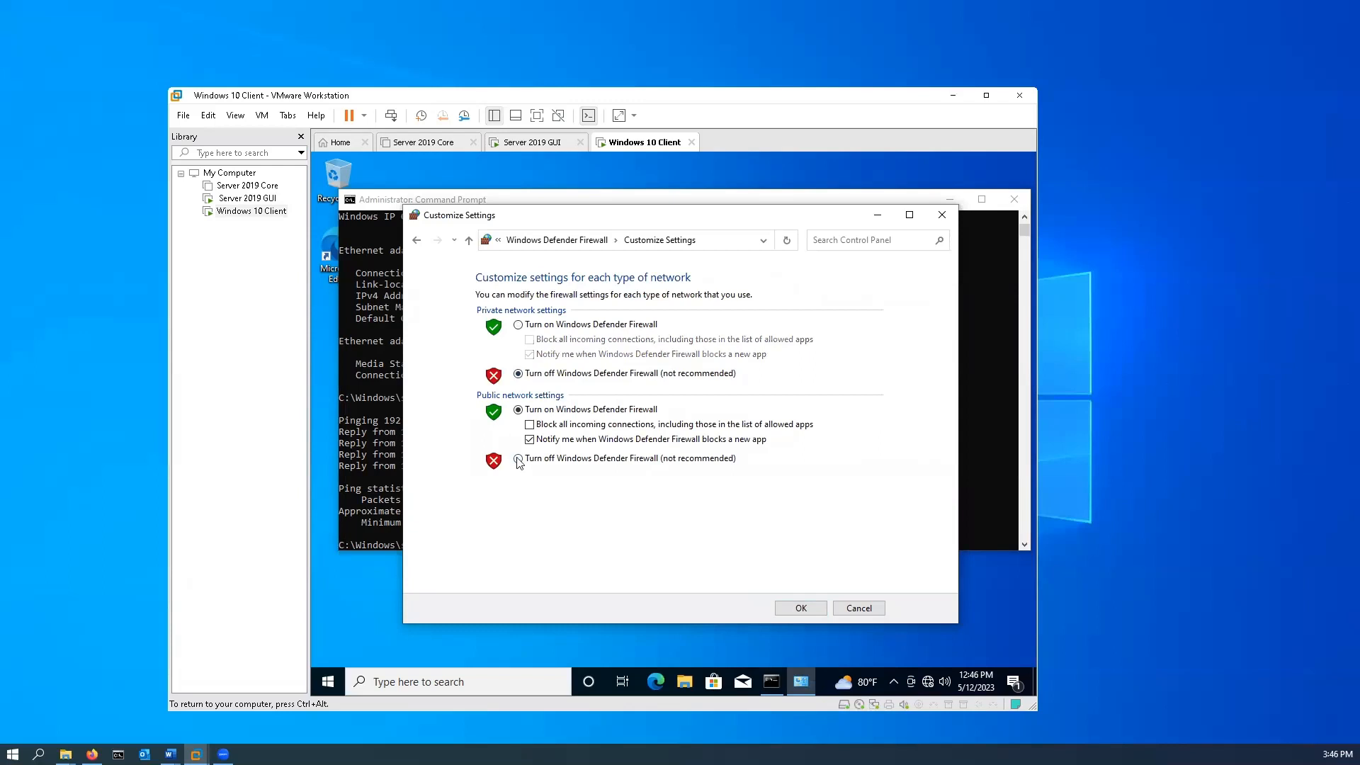
{"action": "left_click", "coordinate": [517, 459]}
{"action": "left_click", "coordinate": [802, 609]}
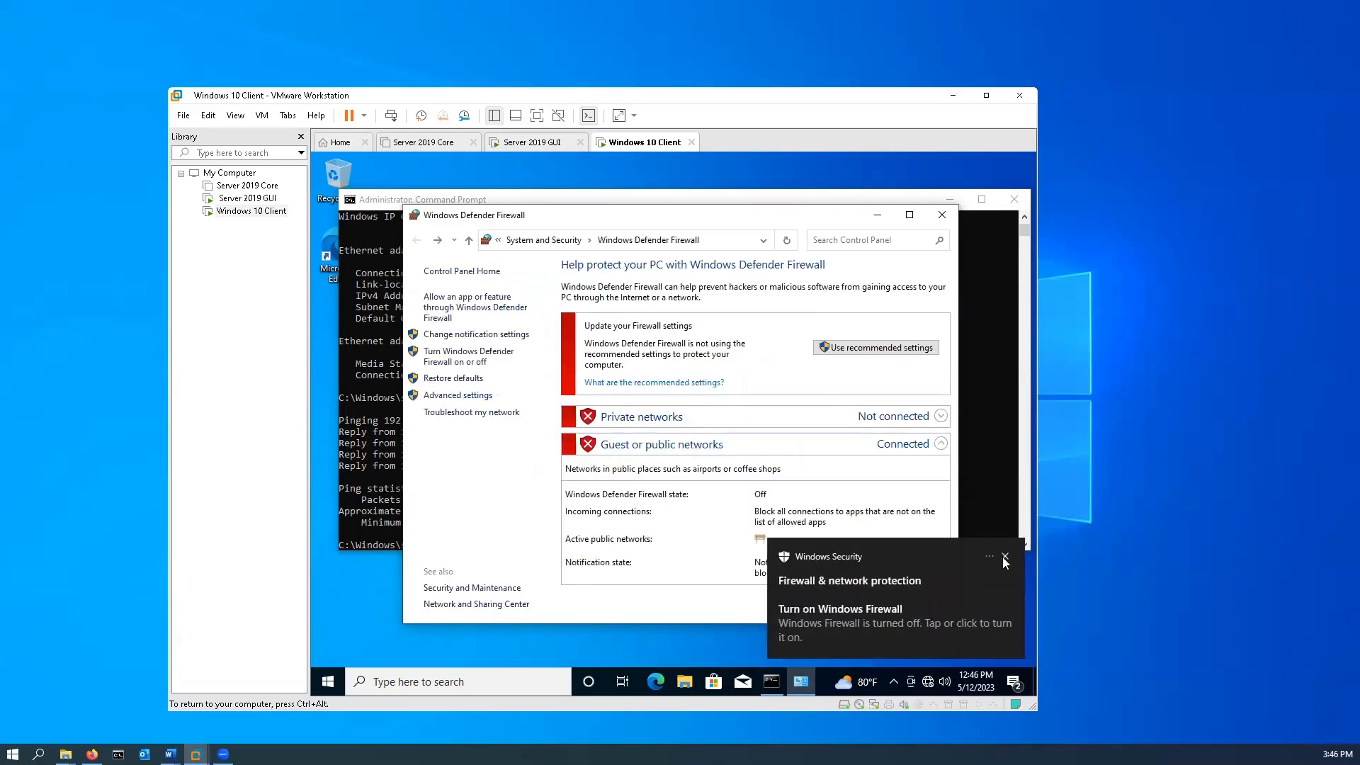
{"action": "left_click", "coordinate": [1005, 557]}
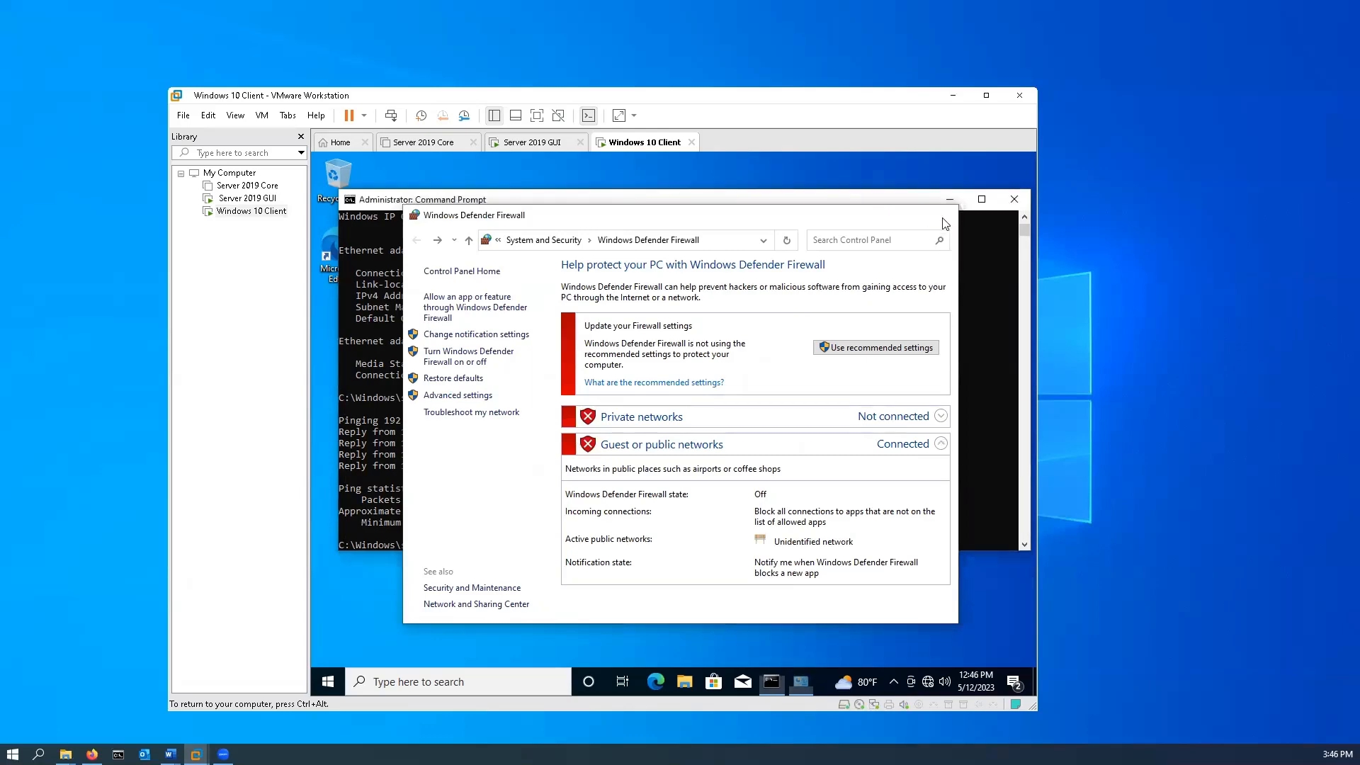
{"action": "left_click", "coordinate": [943, 218]}
Repeat the ping to 192.168.80.128 from the Server 2019 GUI machine's Command Prompt.
{"action": "left_click", "coordinate": [534, 142]}
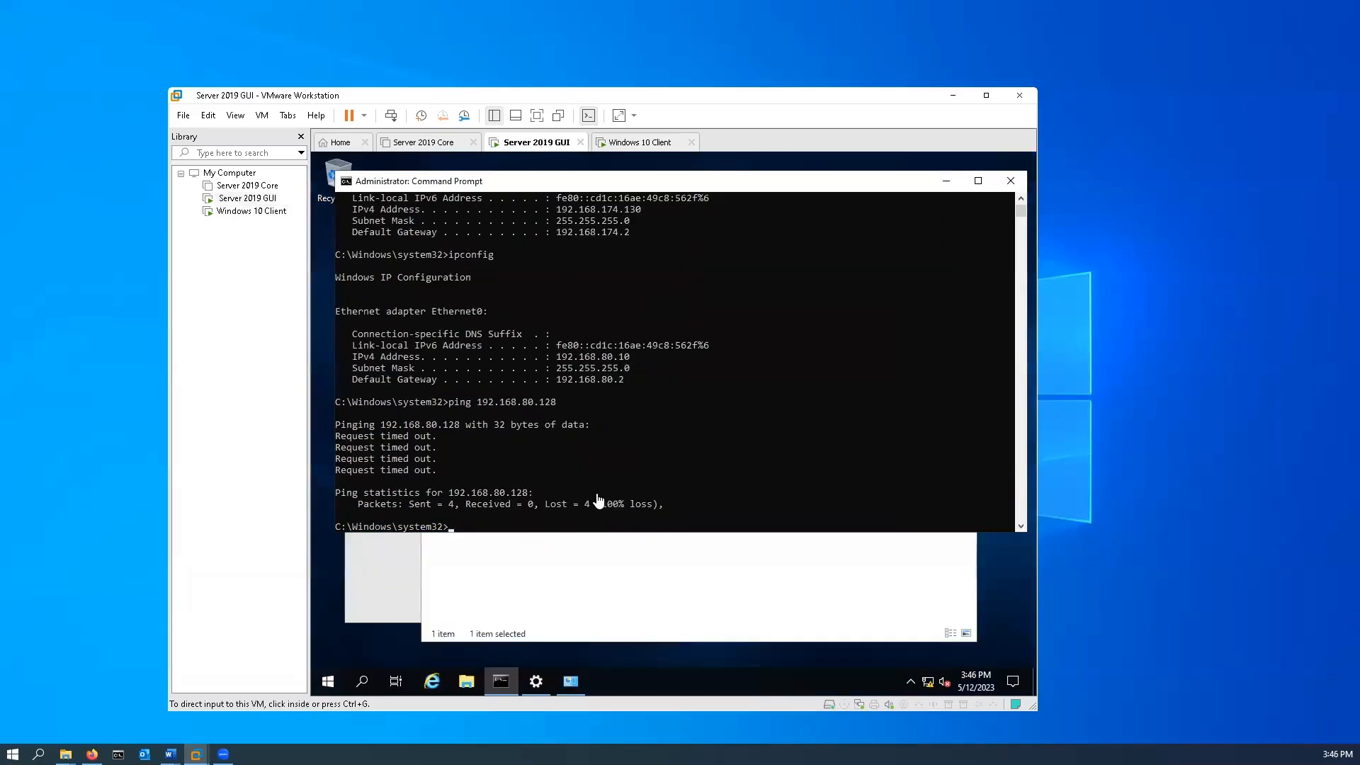
{"action": "left_click", "coordinate": [537, 526]}
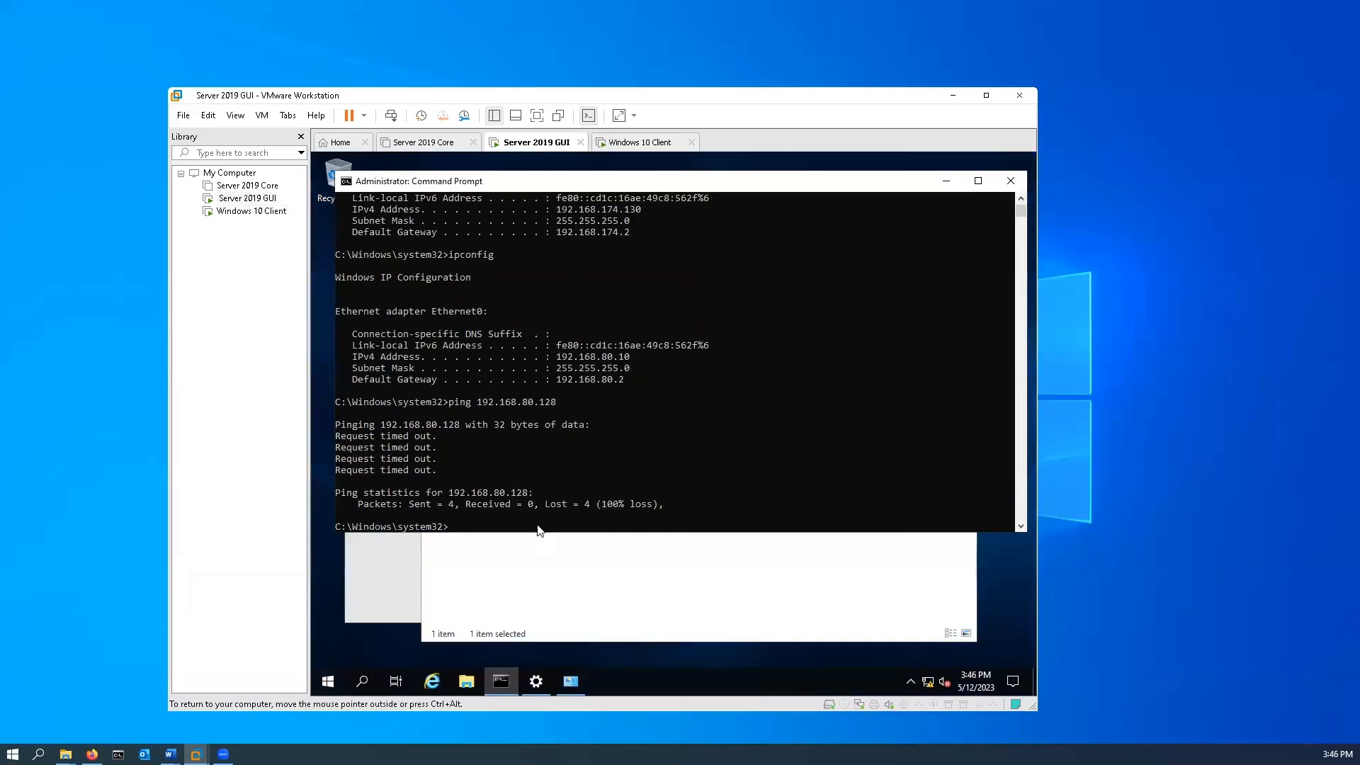
{"action": "key", "text": "Up"}
{"action": "key", "text": "Return"}
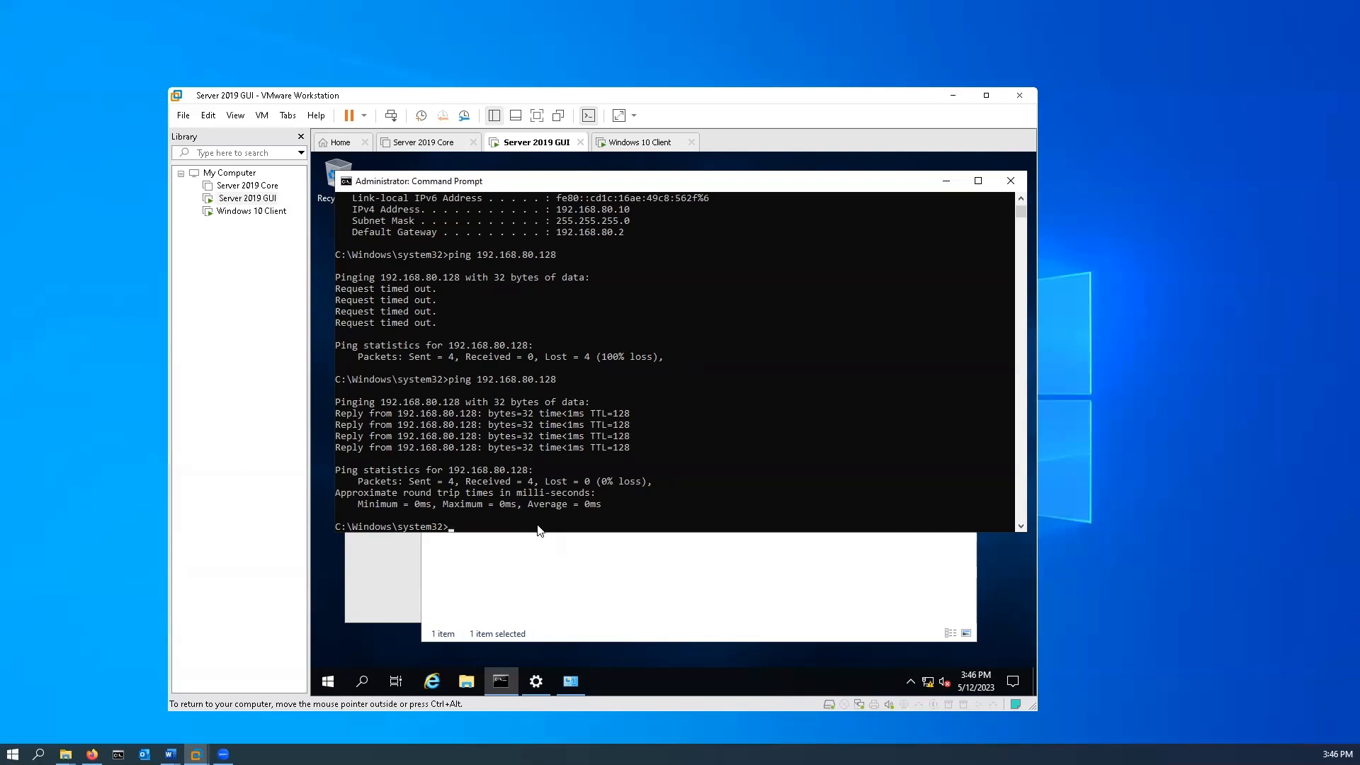
Close the Command Prompt, Network Connections and Settings windows on the server.
{"action": "left_click", "coordinate": [1011, 182]}
{"action": "left_click", "coordinate": [961, 229]}
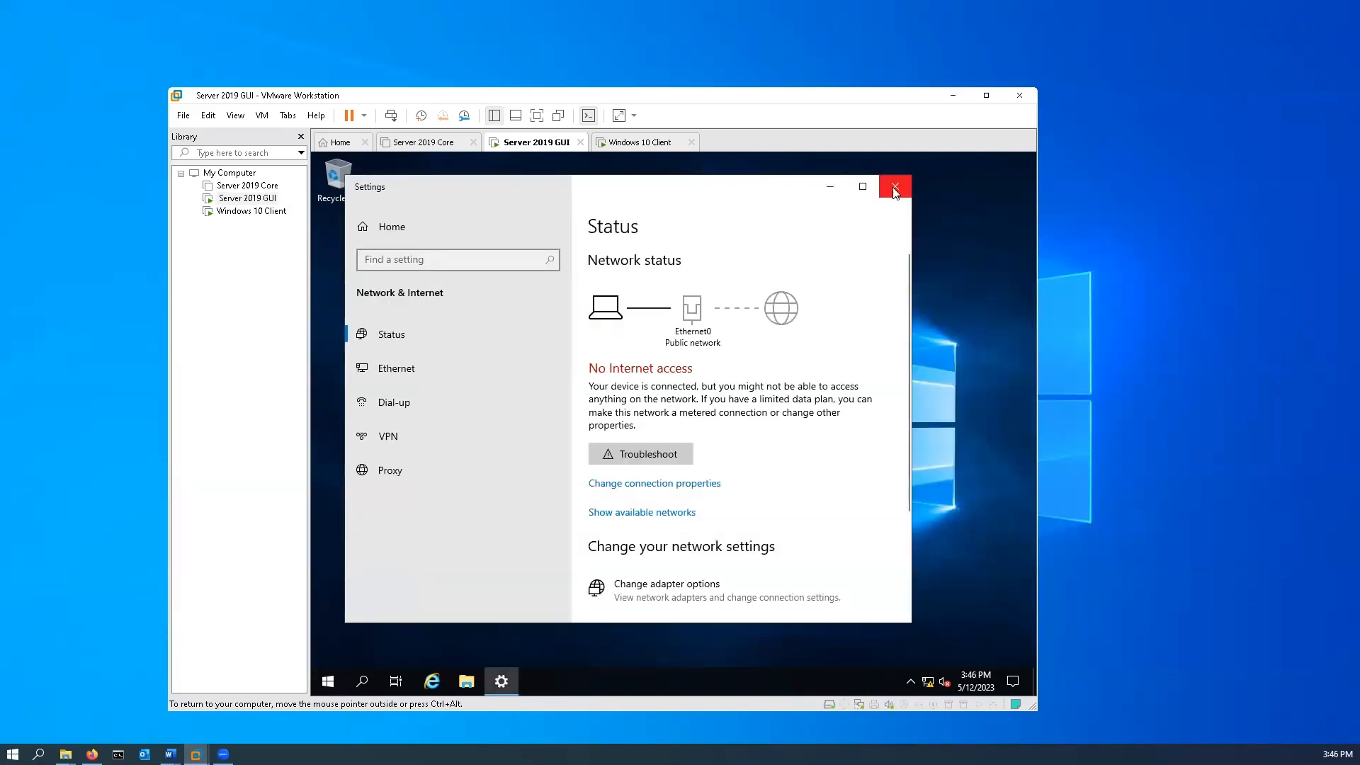
{"action": "left_click", "coordinate": [895, 186]}
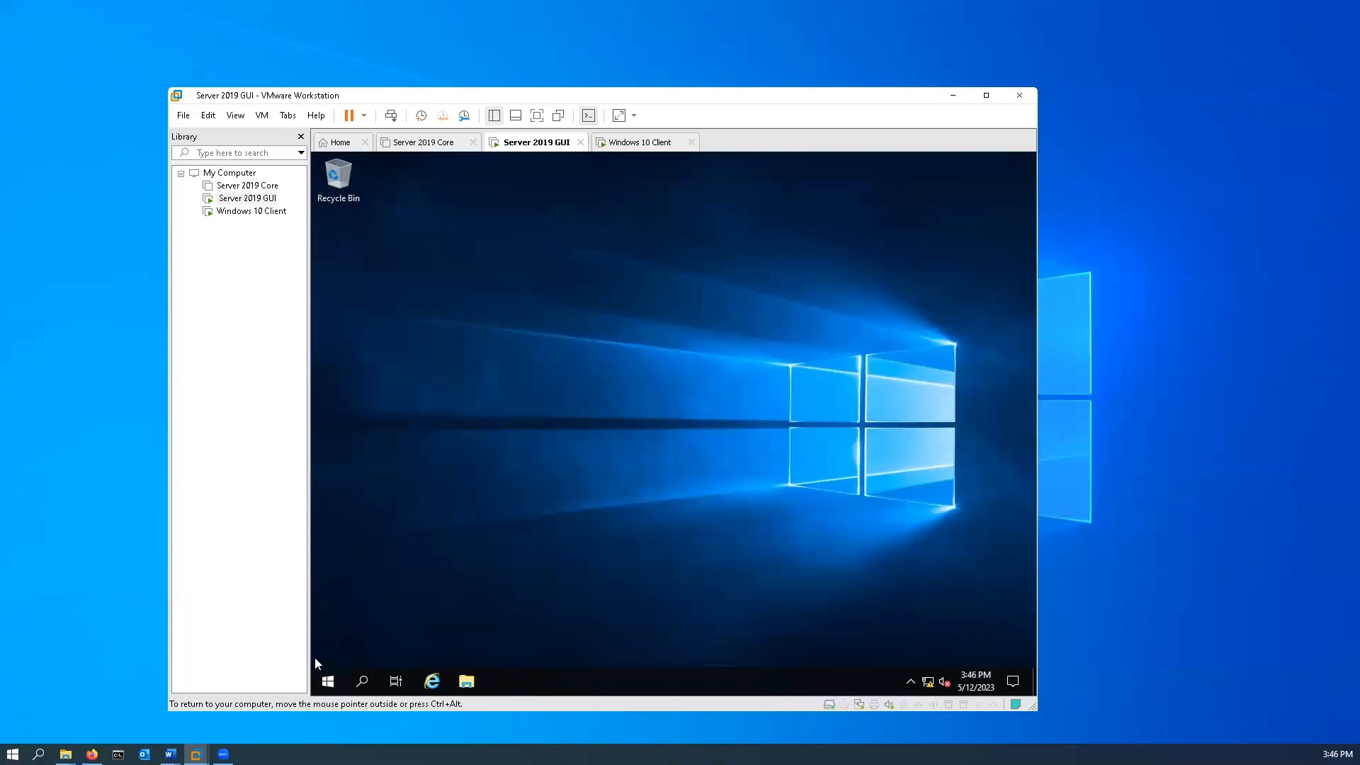
Search for Server Manager on the Server 2019 GUI machine and open it.
{"action": "left_click", "coordinate": [362, 682]}
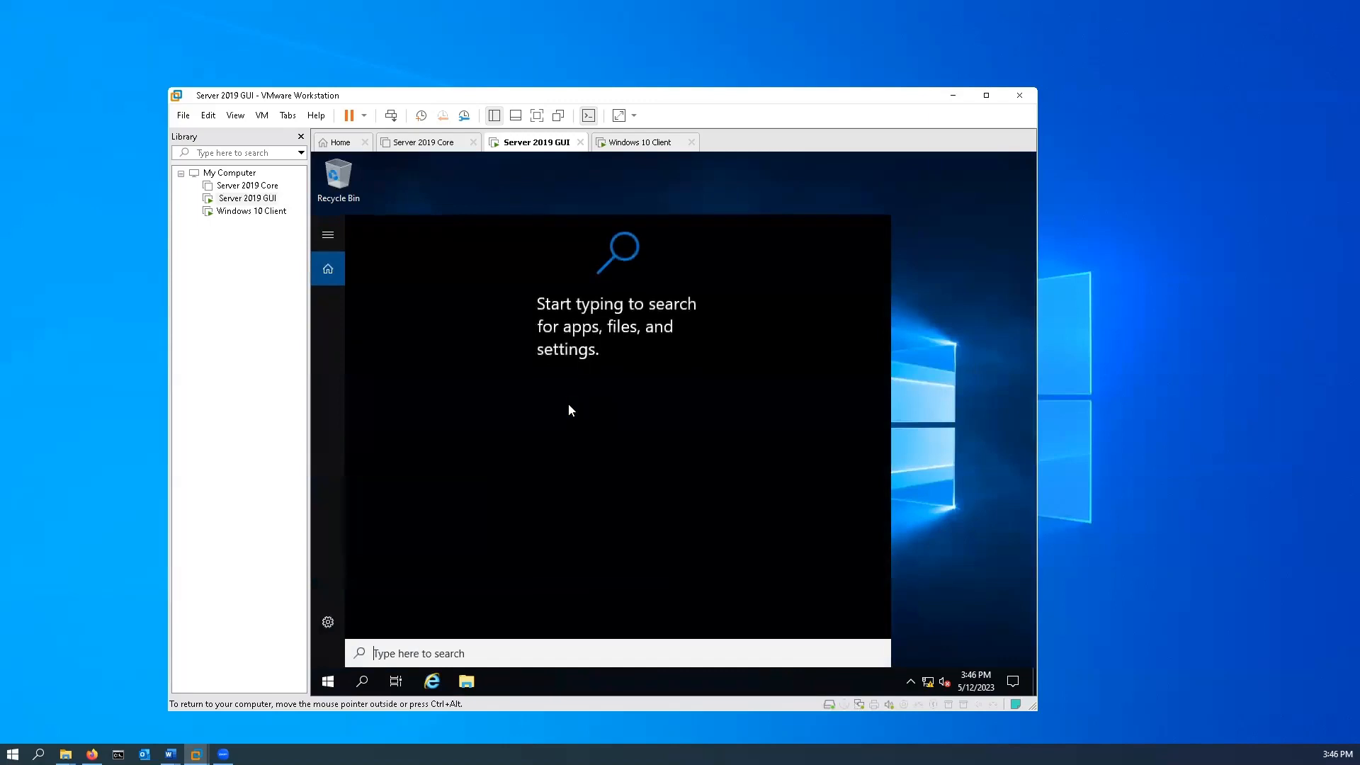
{"action": "type", "text": "server"}
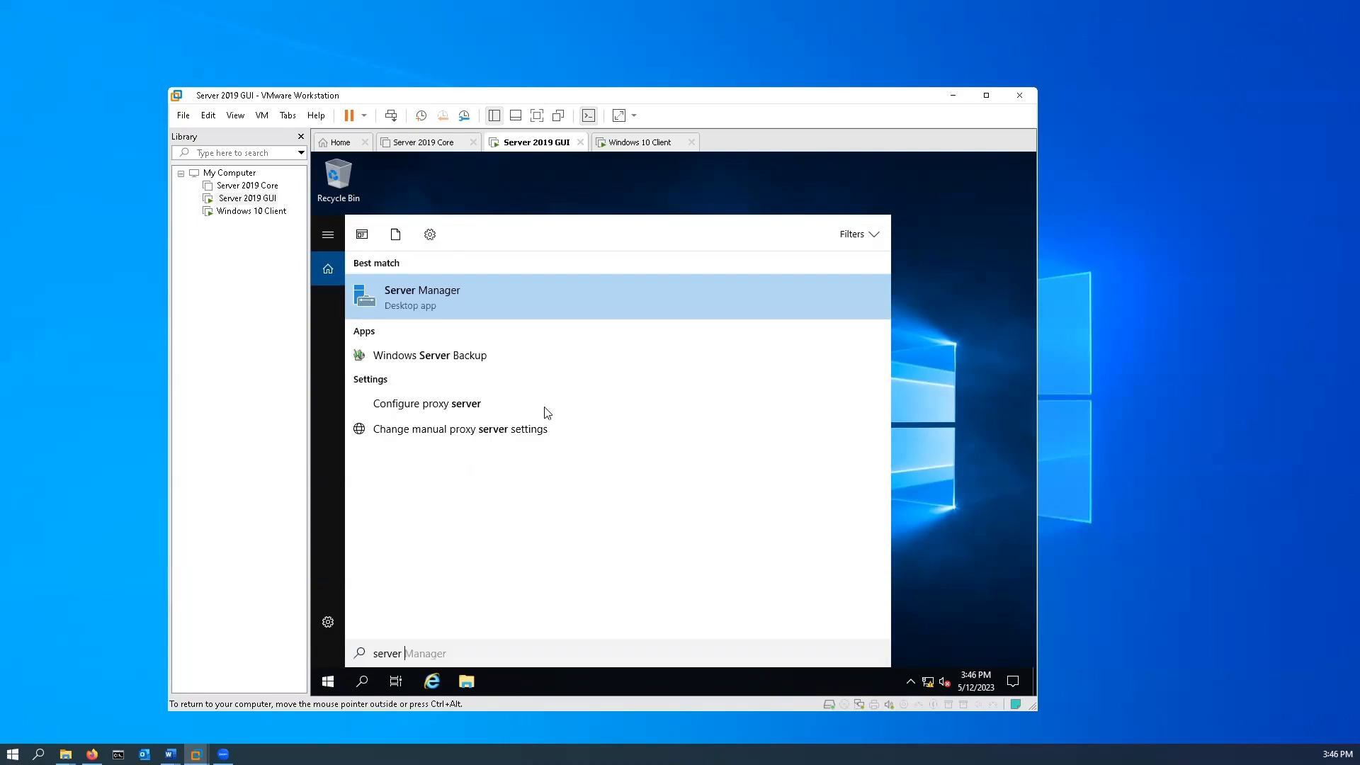
{"action": "left_click", "coordinate": [418, 293]}
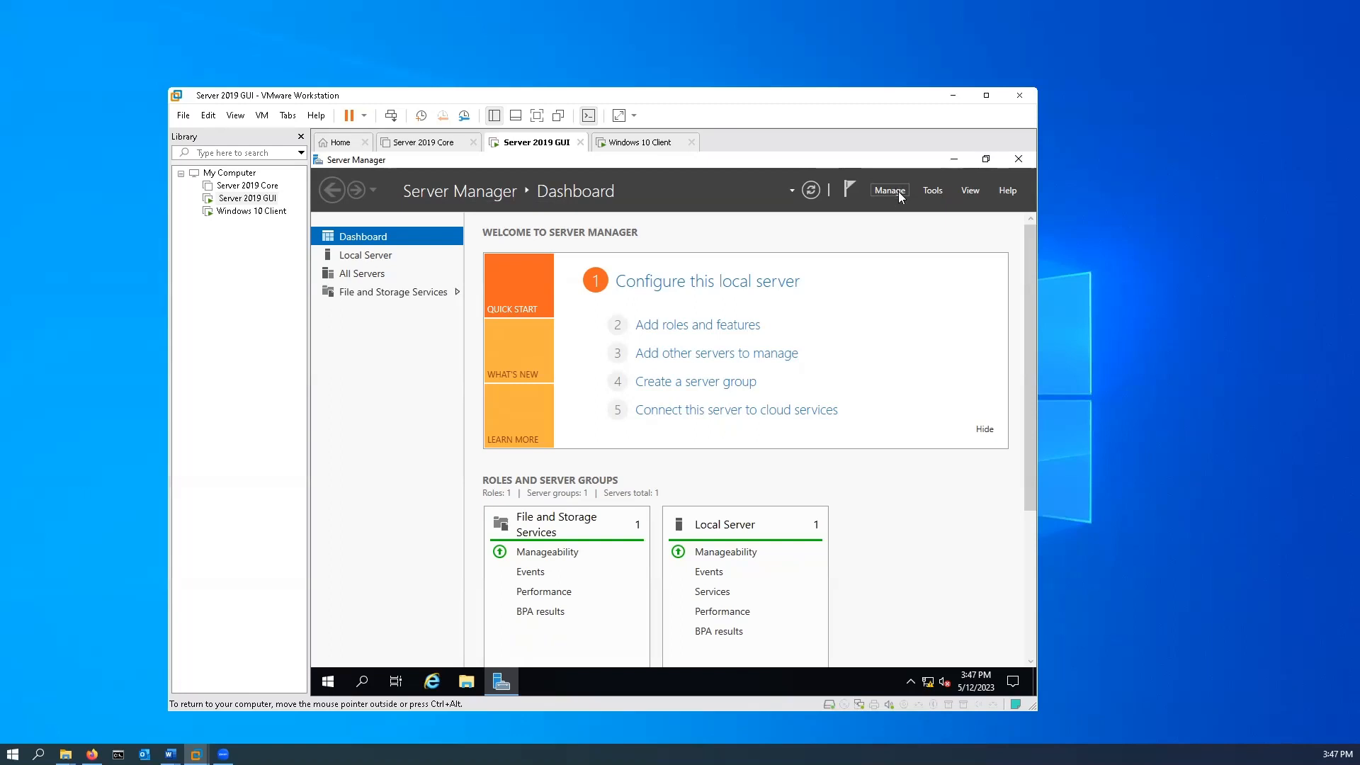
Start the Add Roles and Features Wizard with role-based or feature-based installation and Server2019 as the destination, proceeding to the server roles.
{"action": "left_click", "coordinate": [899, 195]}
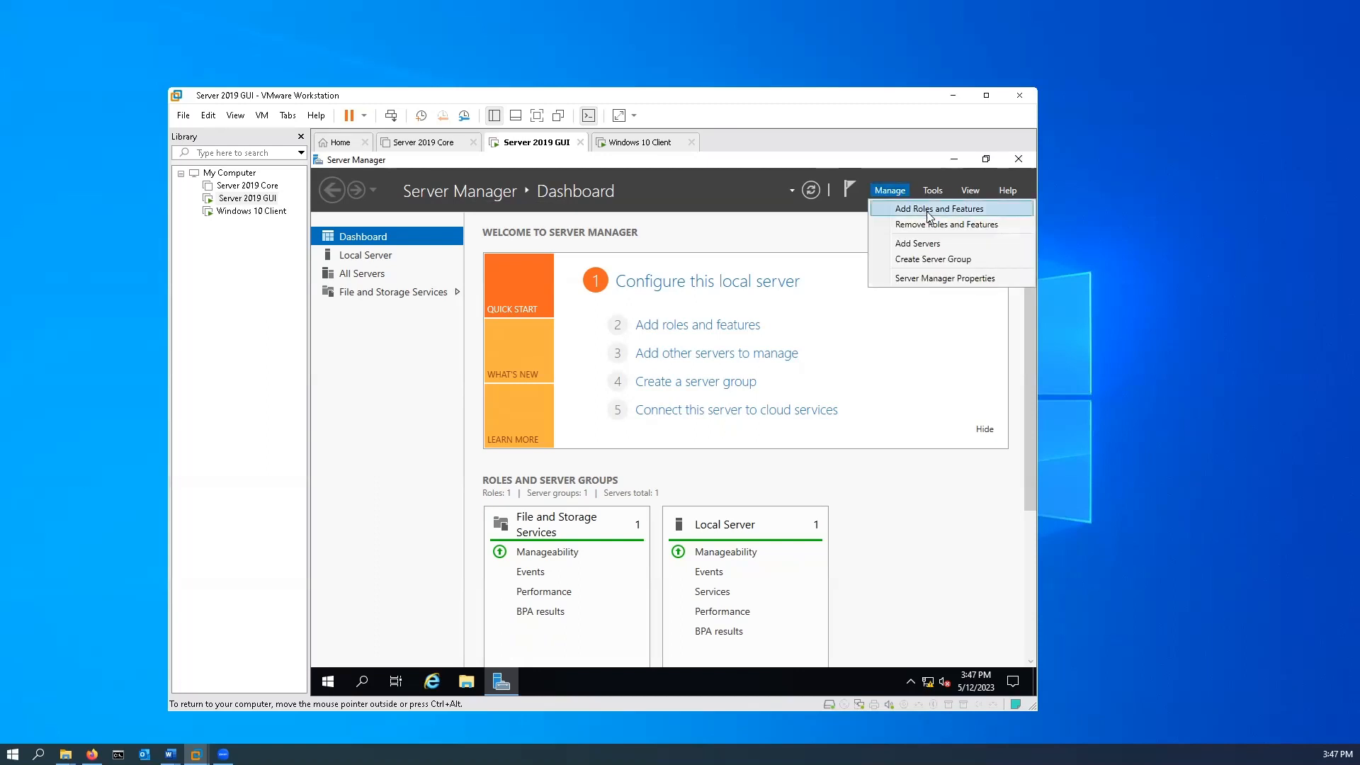
{"action": "left_click", "coordinate": [928, 210]}
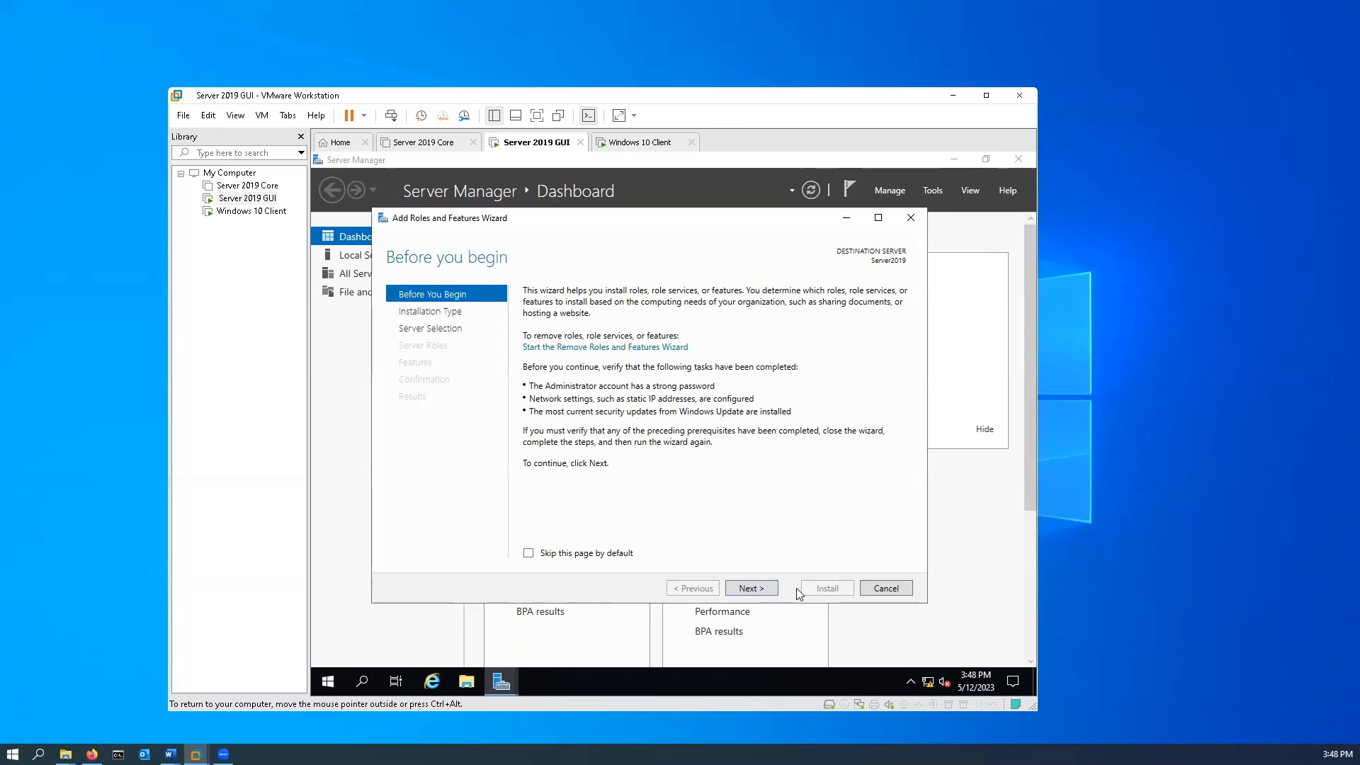
{"action": "left_click", "coordinate": [751, 588]}
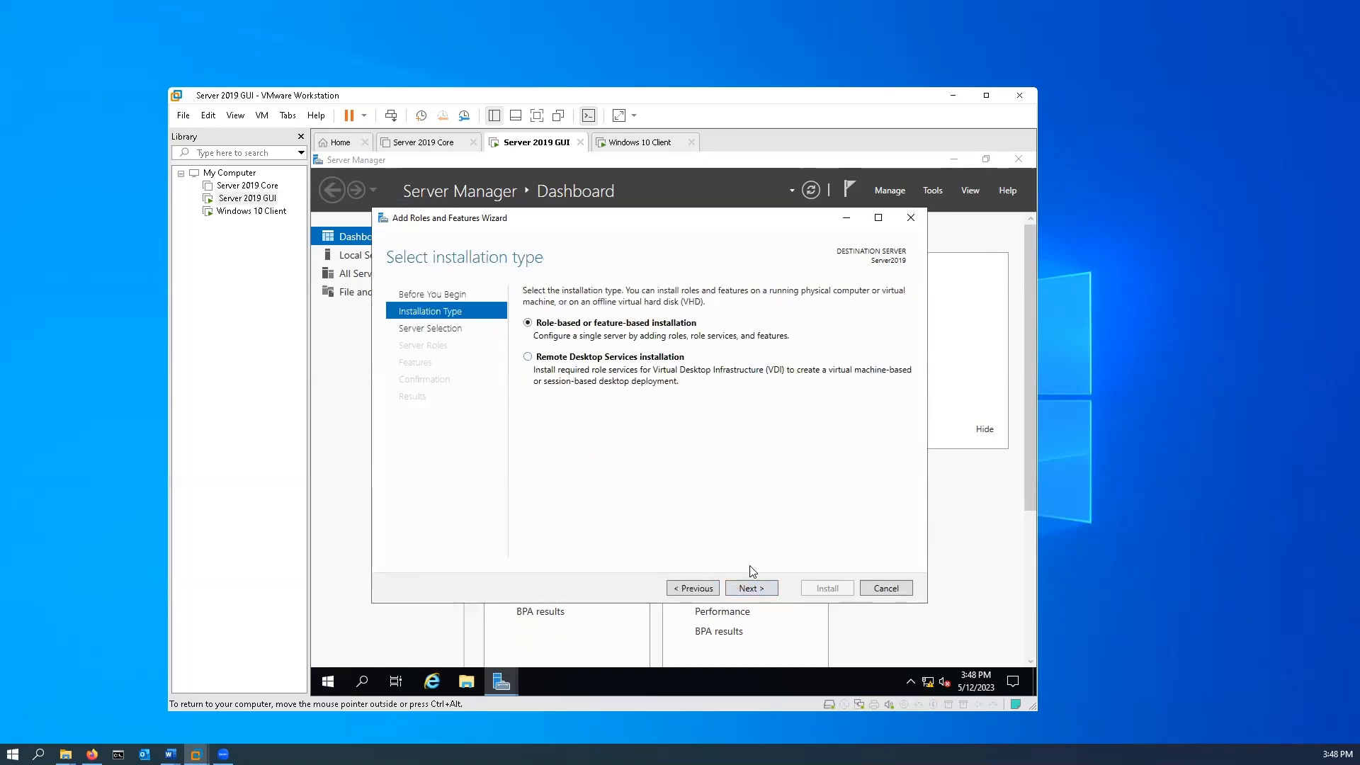
{"action": "left_click", "coordinate": [758, 594]}
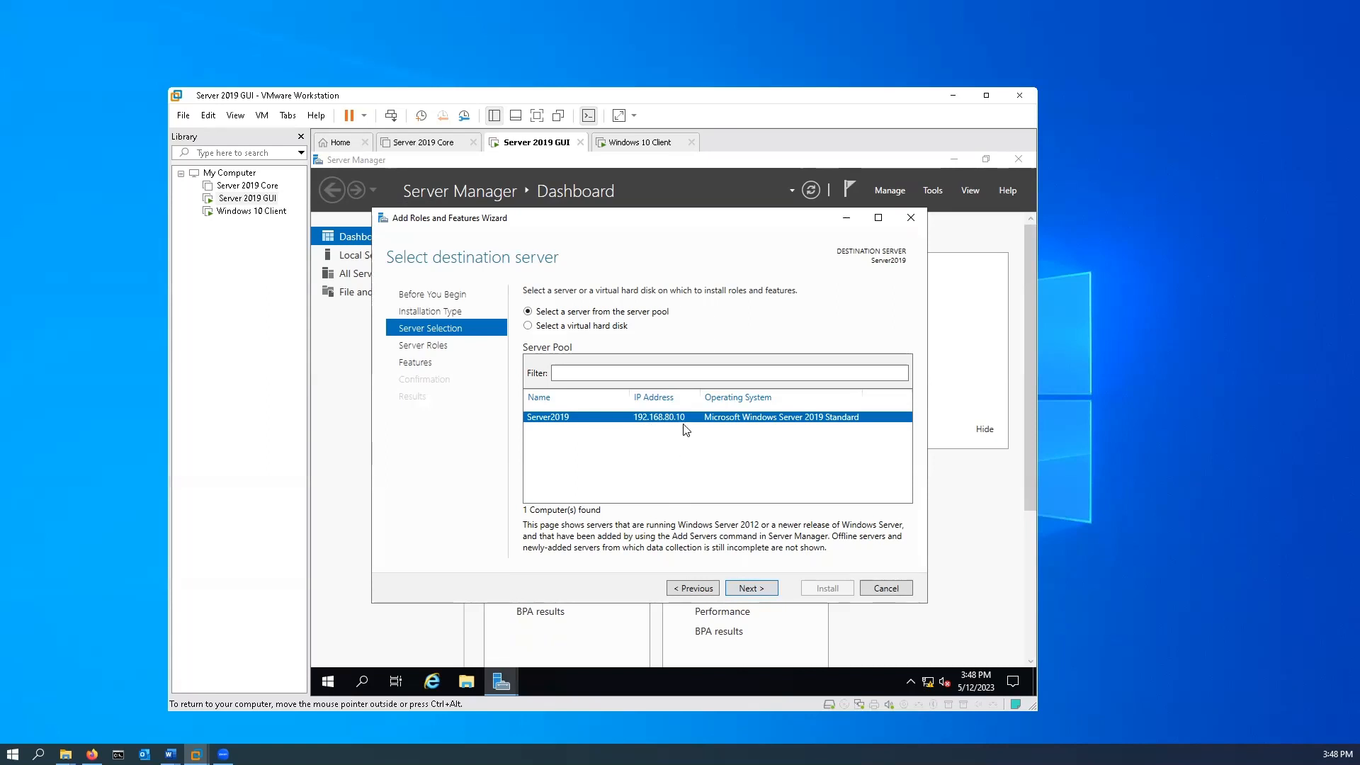
{"action": "left_click", "coordinate": [763, 589]}
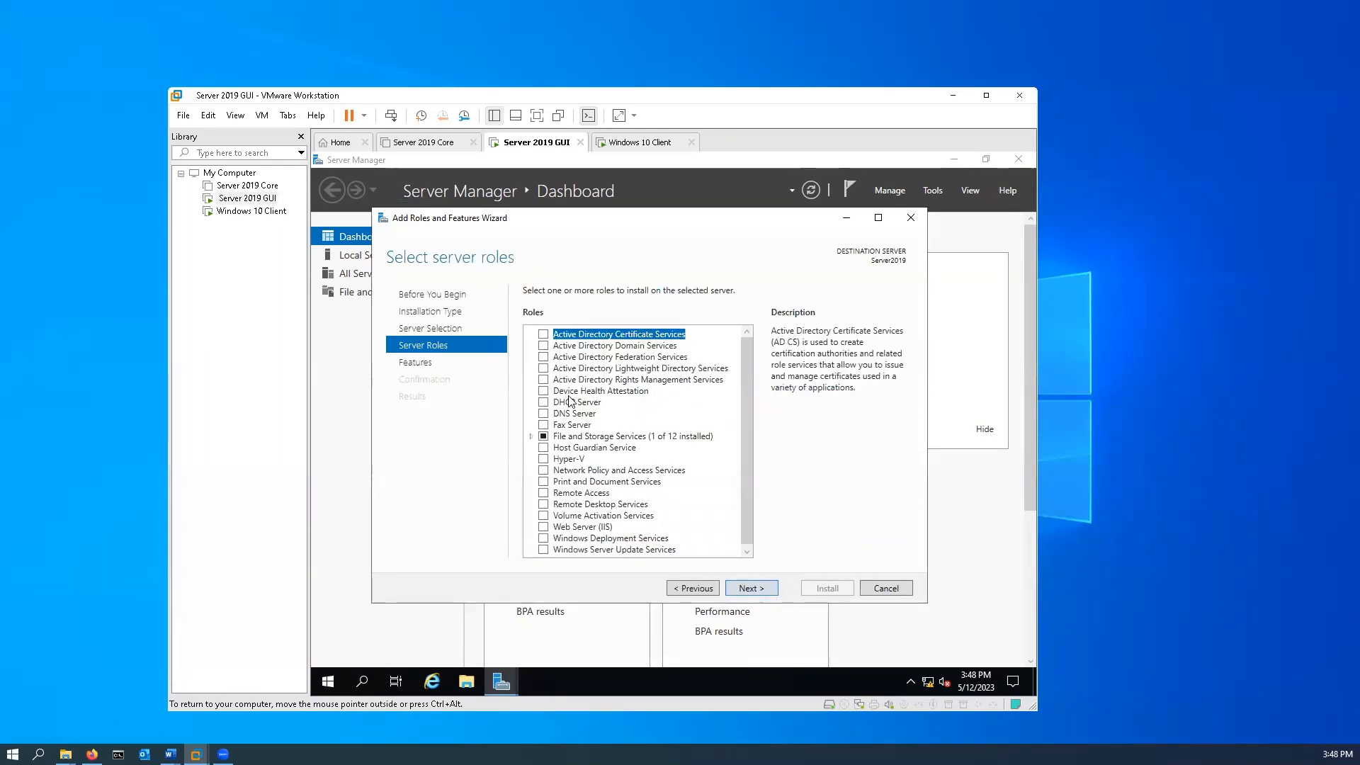
Select the DHCP Server role with its management tools and continue without extra features to the DHCP Server page.
{"action": "left_click", "coordinate": [545, 404]}
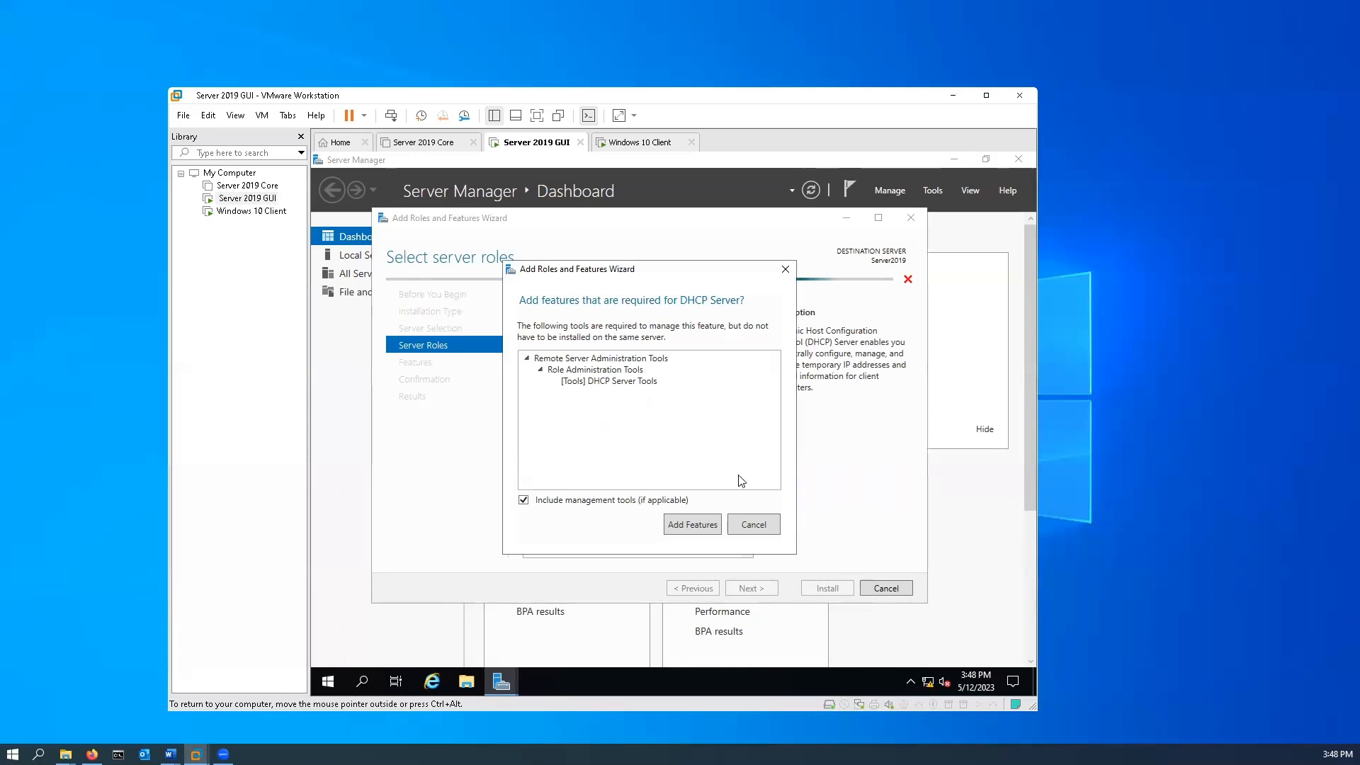
{"action": "left_click", "coordinate": [698, 526]}
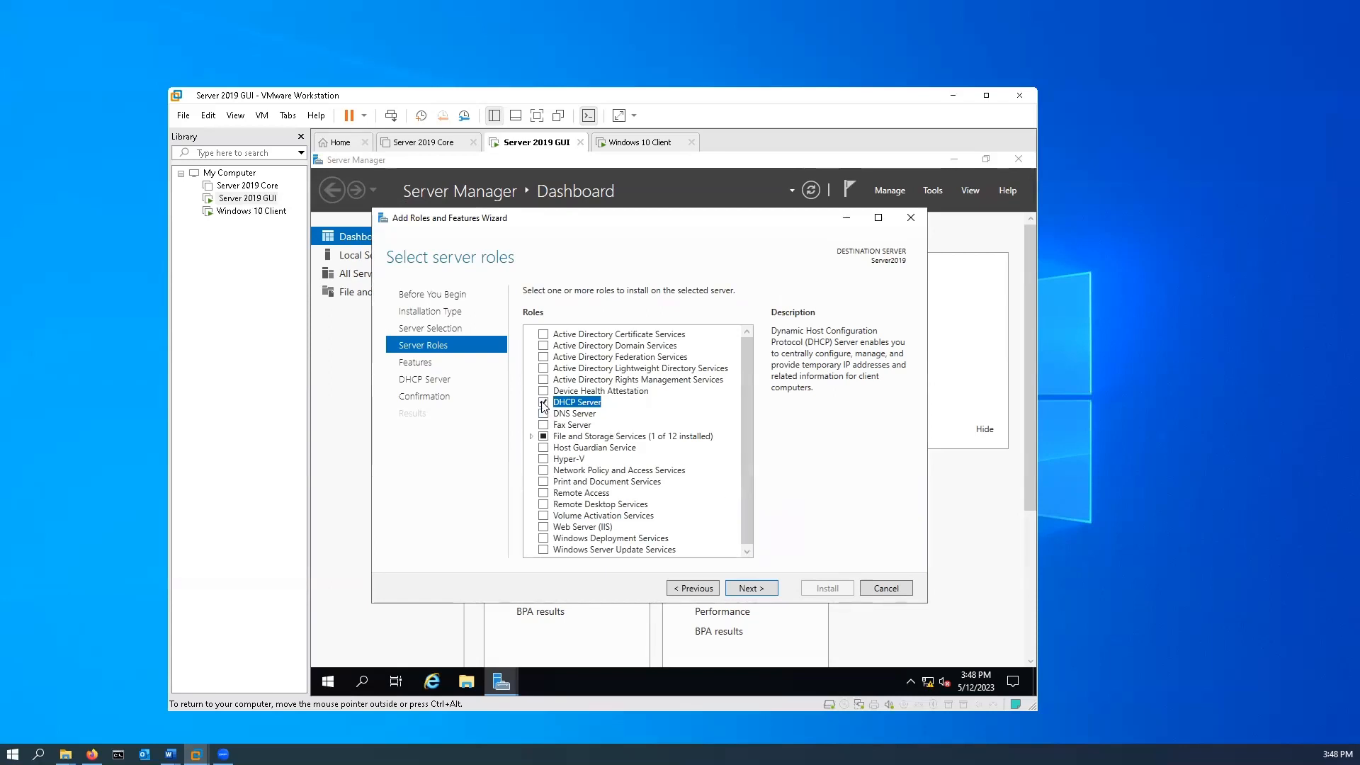
{"action": "left_click", "coordinate": [751, 588]}
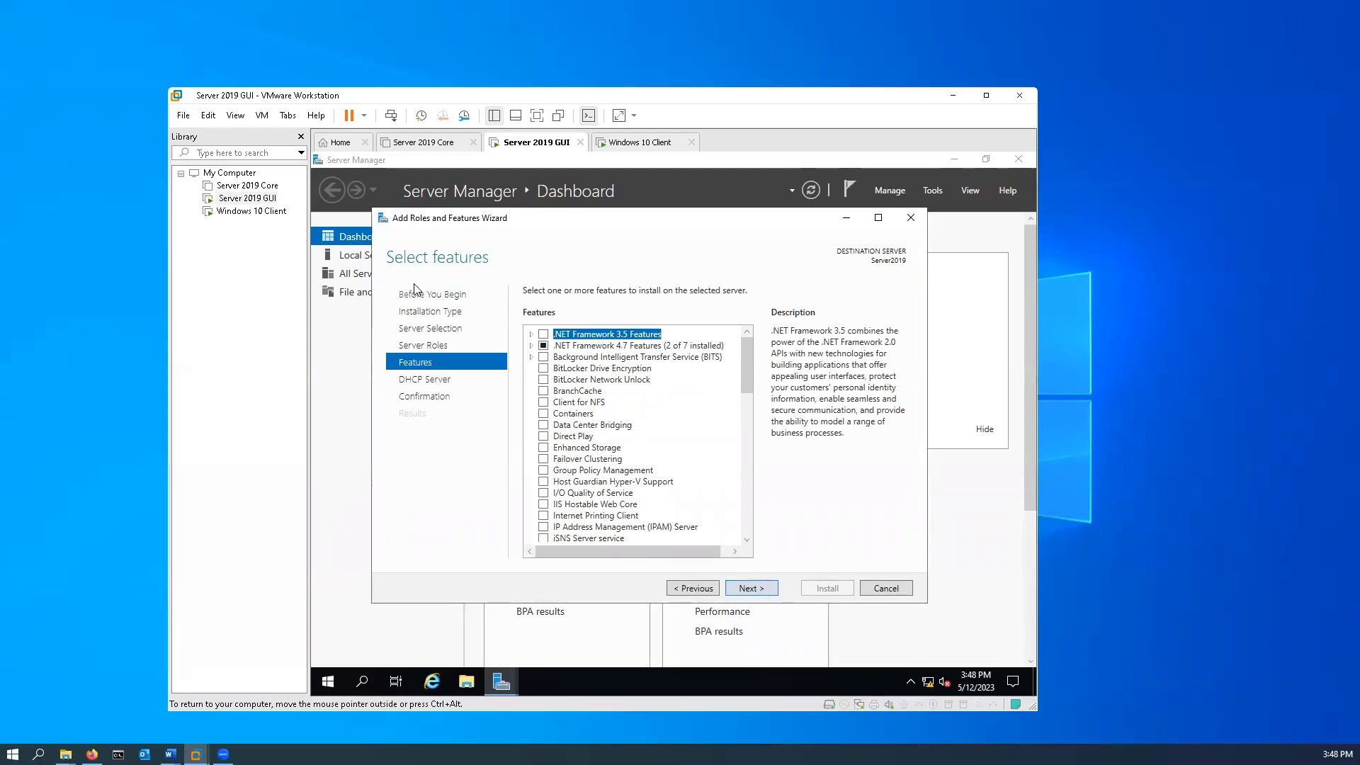
{"action": "left_click", "coordinate": [750, 590]}
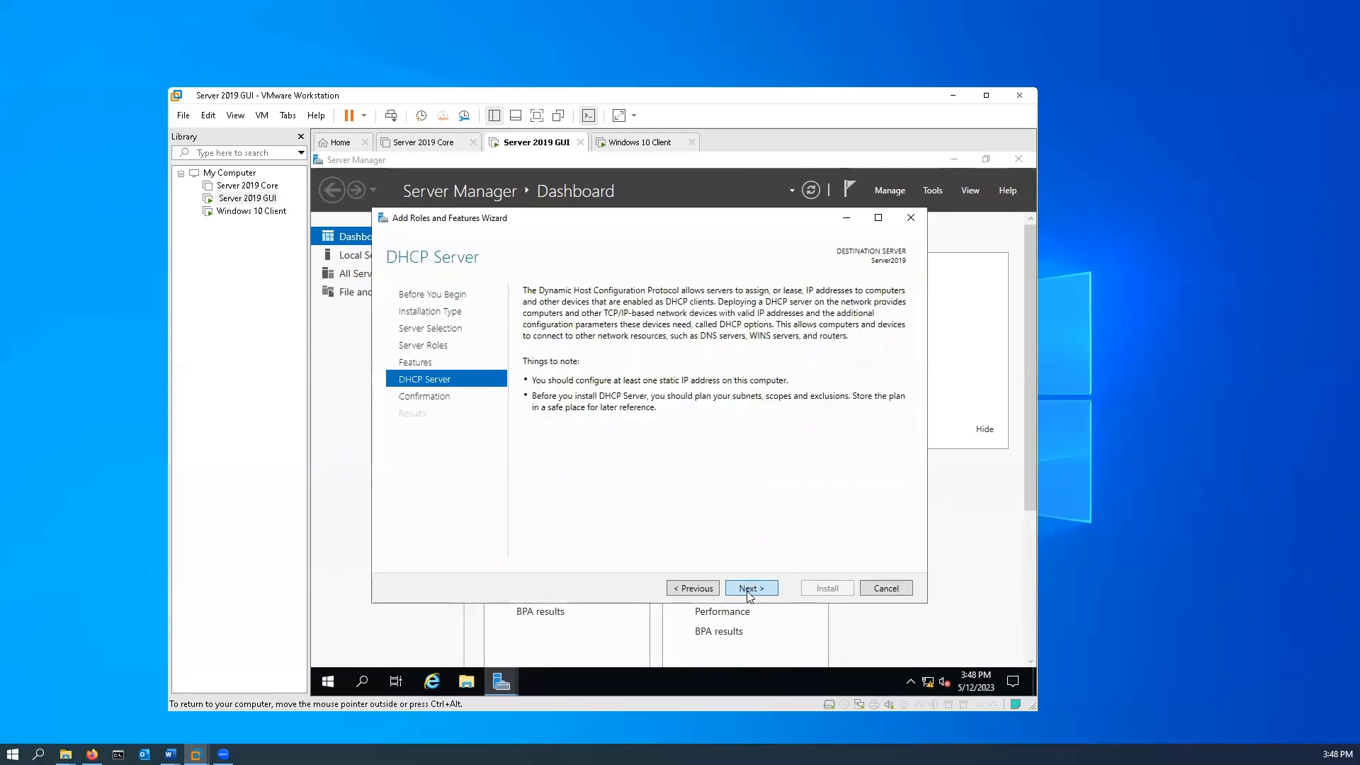
Install the DHCP Server role and complete its post-install configuration by committing the DHCP Administrators and DHCP Users groups, closing both wizards.
{"action": "left_click", "coordinate": [750, 589]}
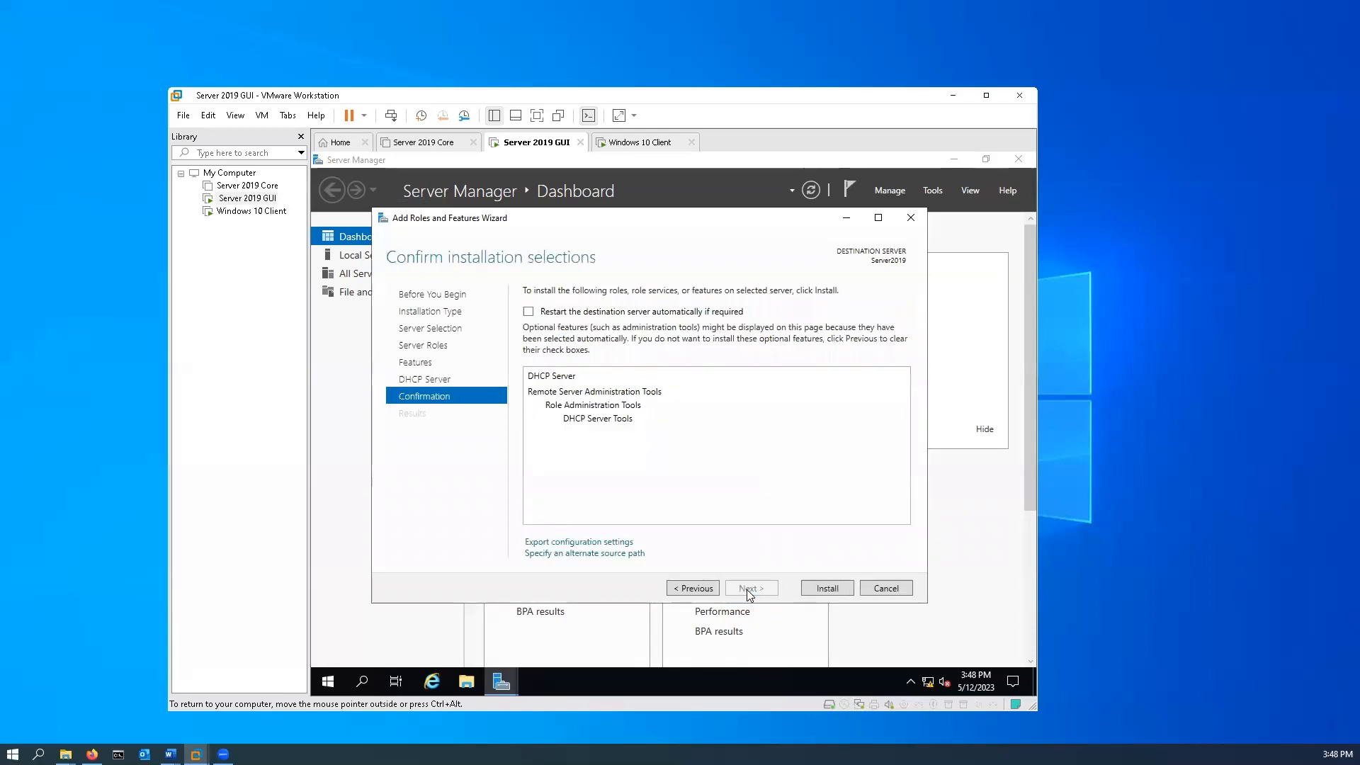
{"action": "left_click", "coordinate": [829, 590]}
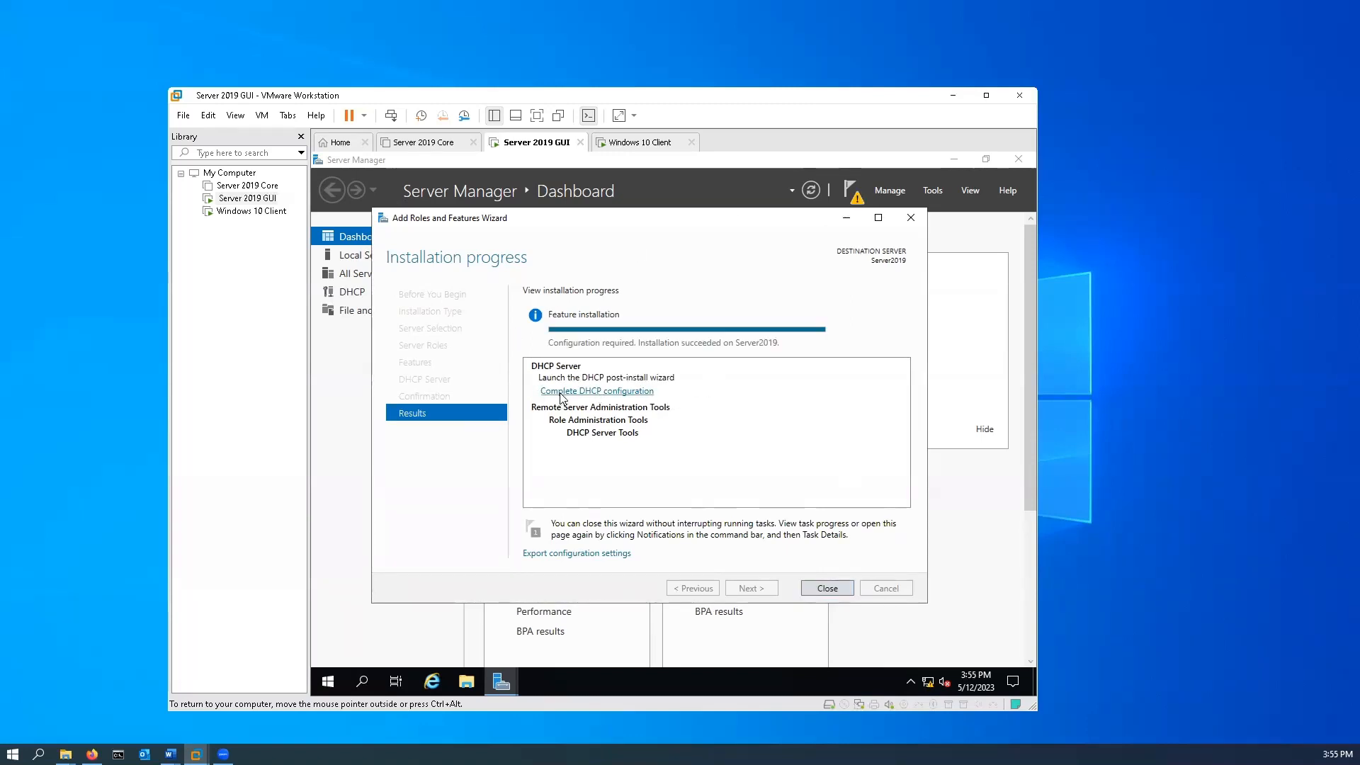
{"action": "left_click", "coordinate": [636, 392]}
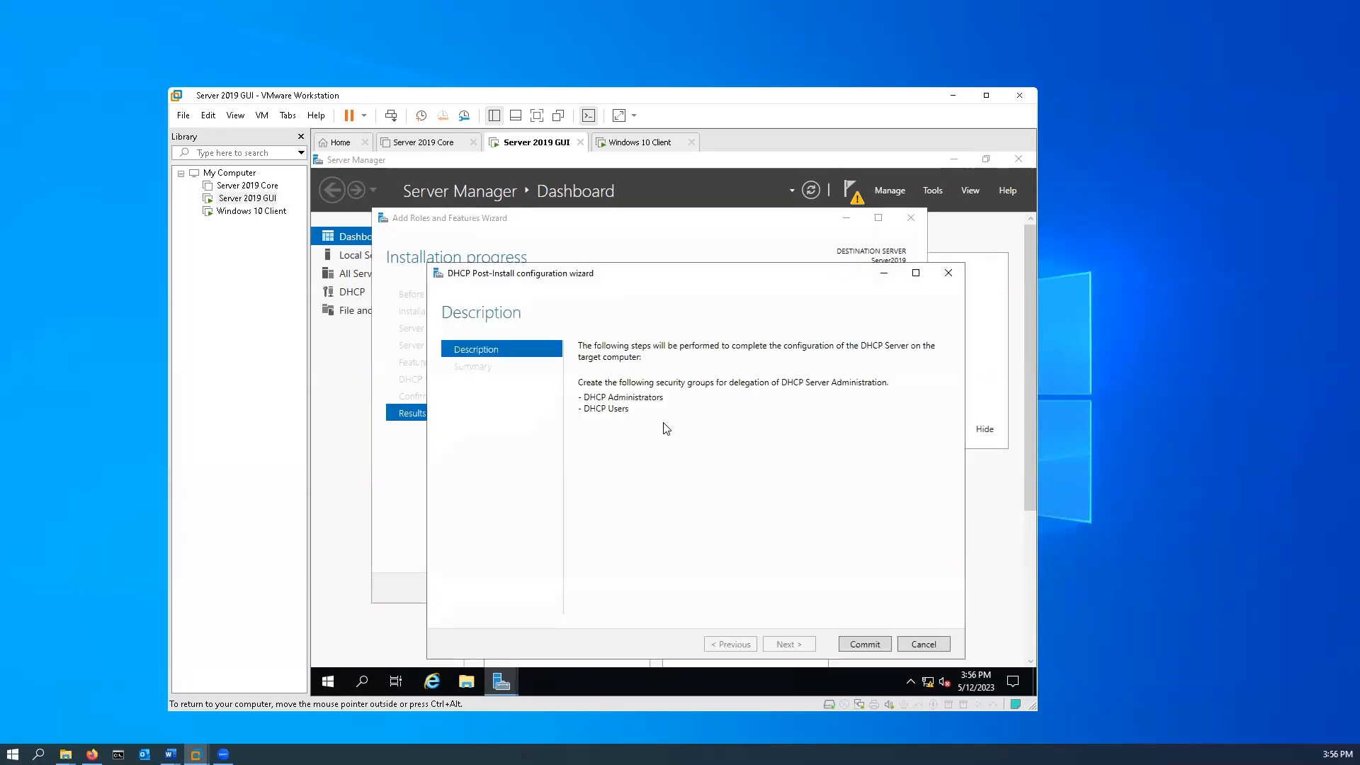
{"action": "left_click", "coordinate": [865, 644]}
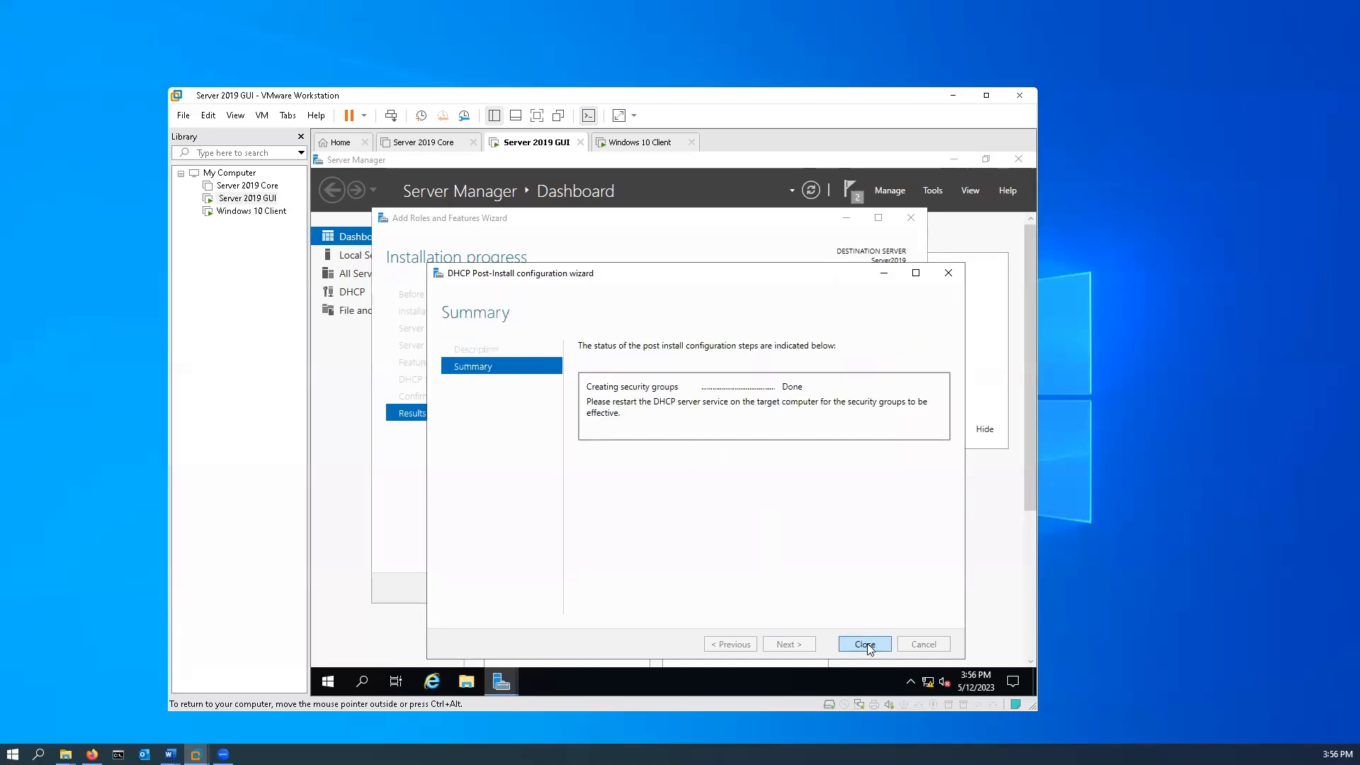
{"action": "left_click", "coordinate": [867, 643]}
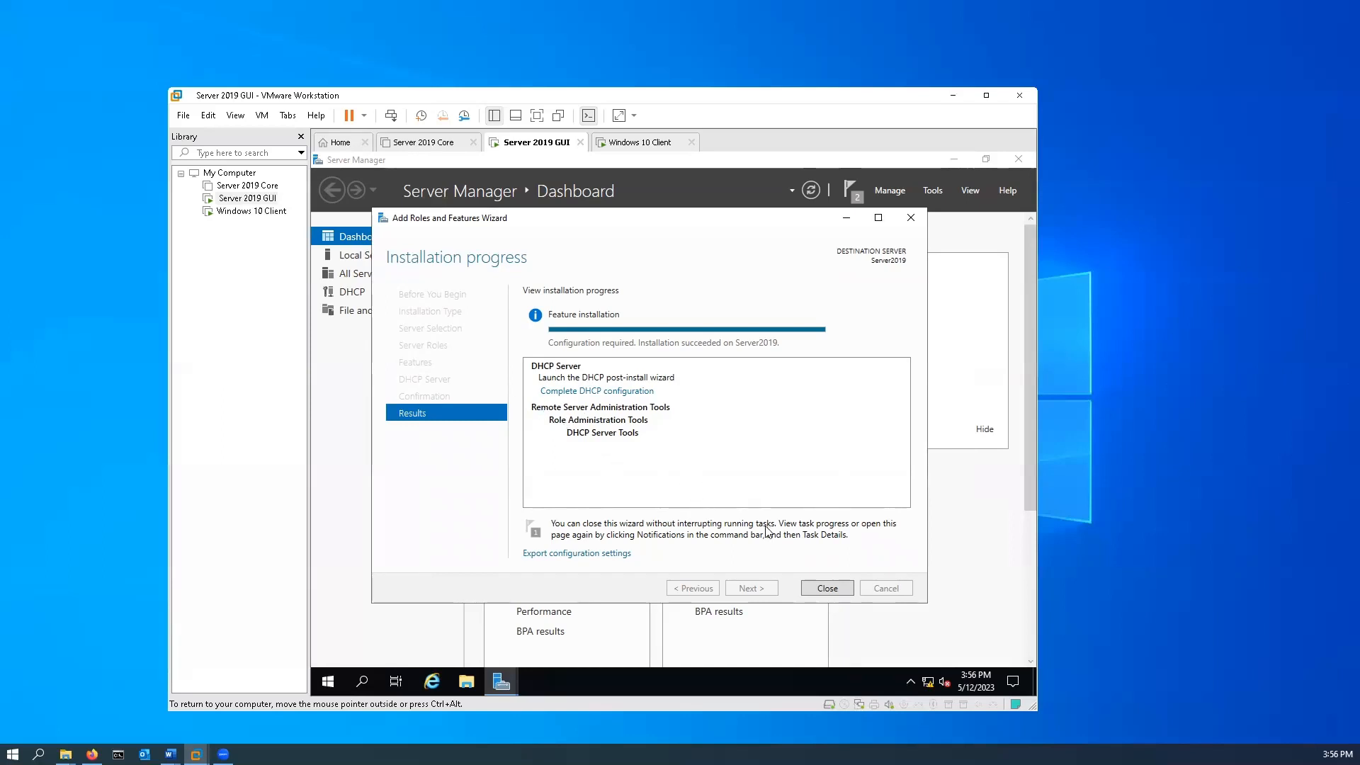
{"action": "left_click", "coordinate": [827, 588]}
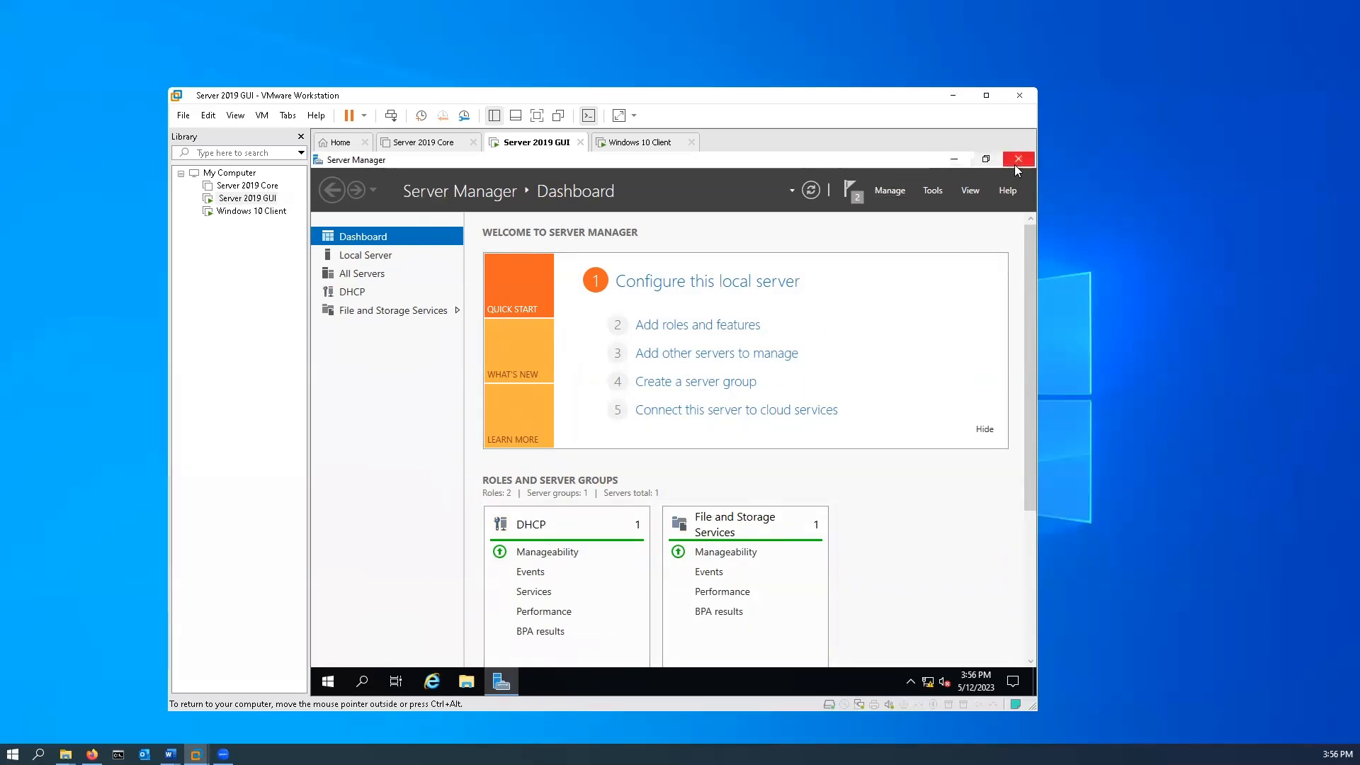
Minimize Server Manager, search for dhcp on the server to open the DHCP console, and expand server2019 down to IPv4.
{"action": "left_click", "coordinate": [954, 160]}
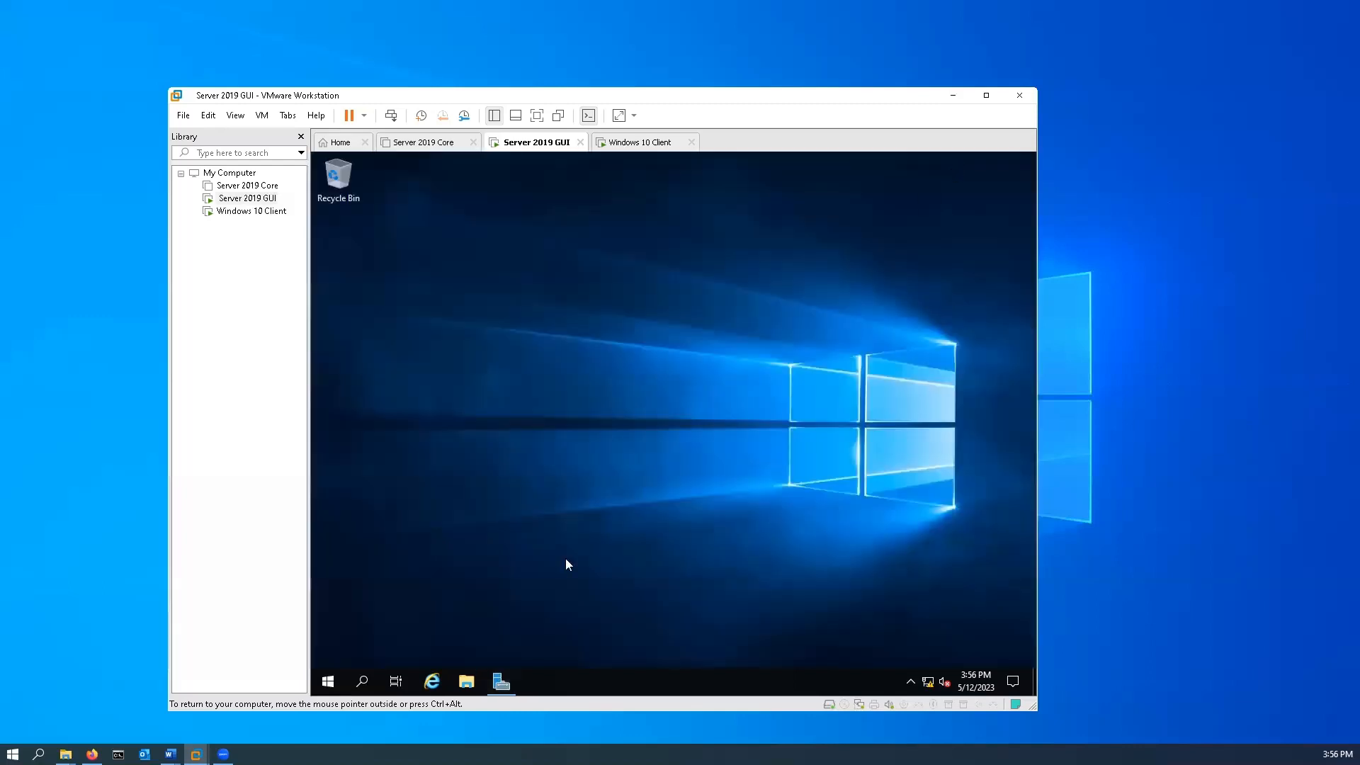
{"action": "left_click", "coordinate": [328, 683]}
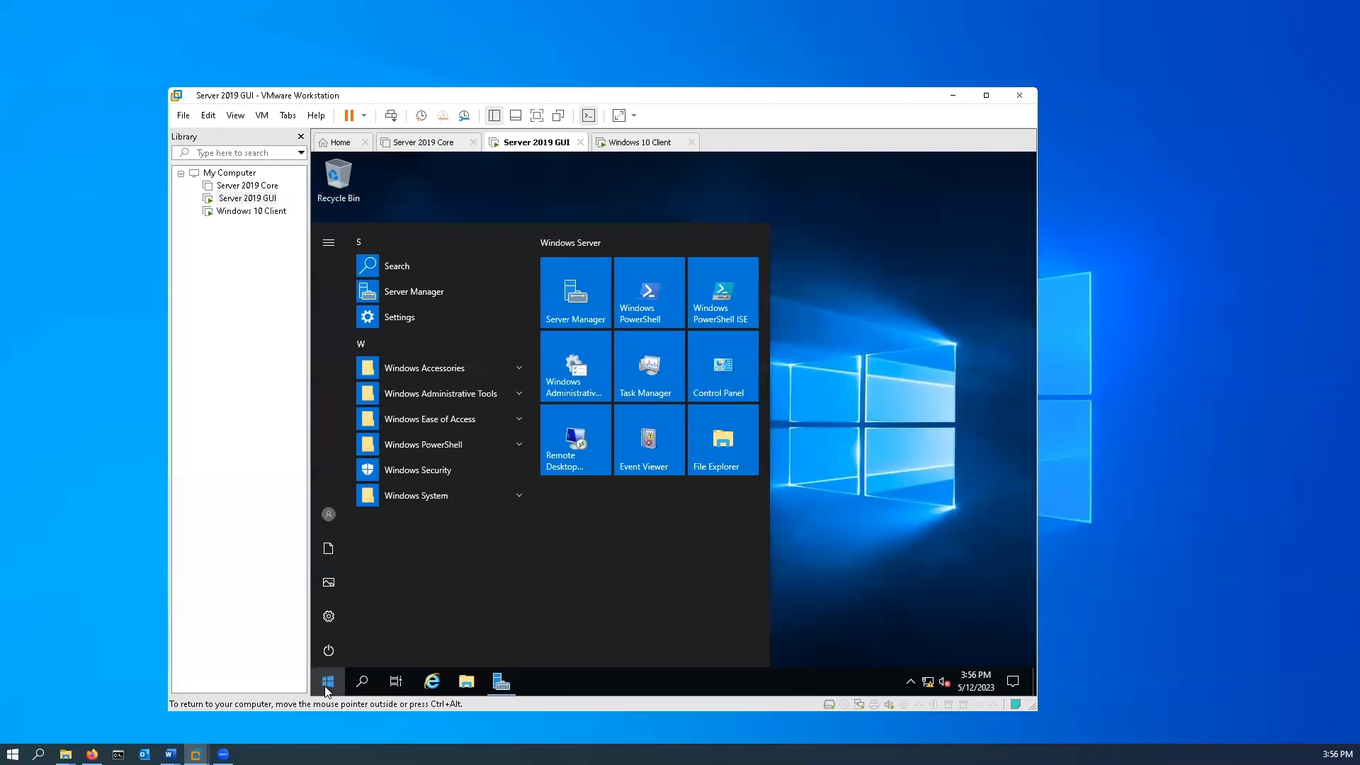
{"action": "type", "text": "dhcp"}
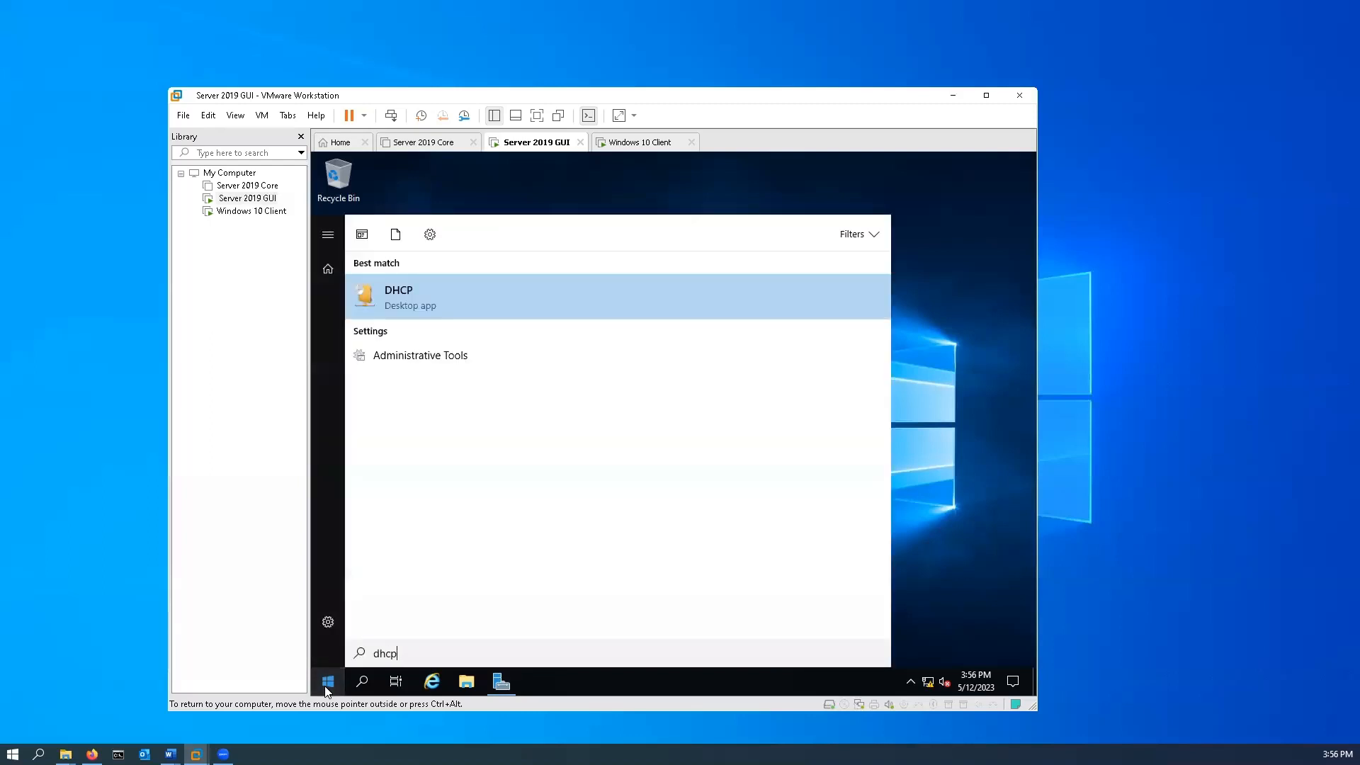
{"action": "left_click", "coordinate": [416, 297]}
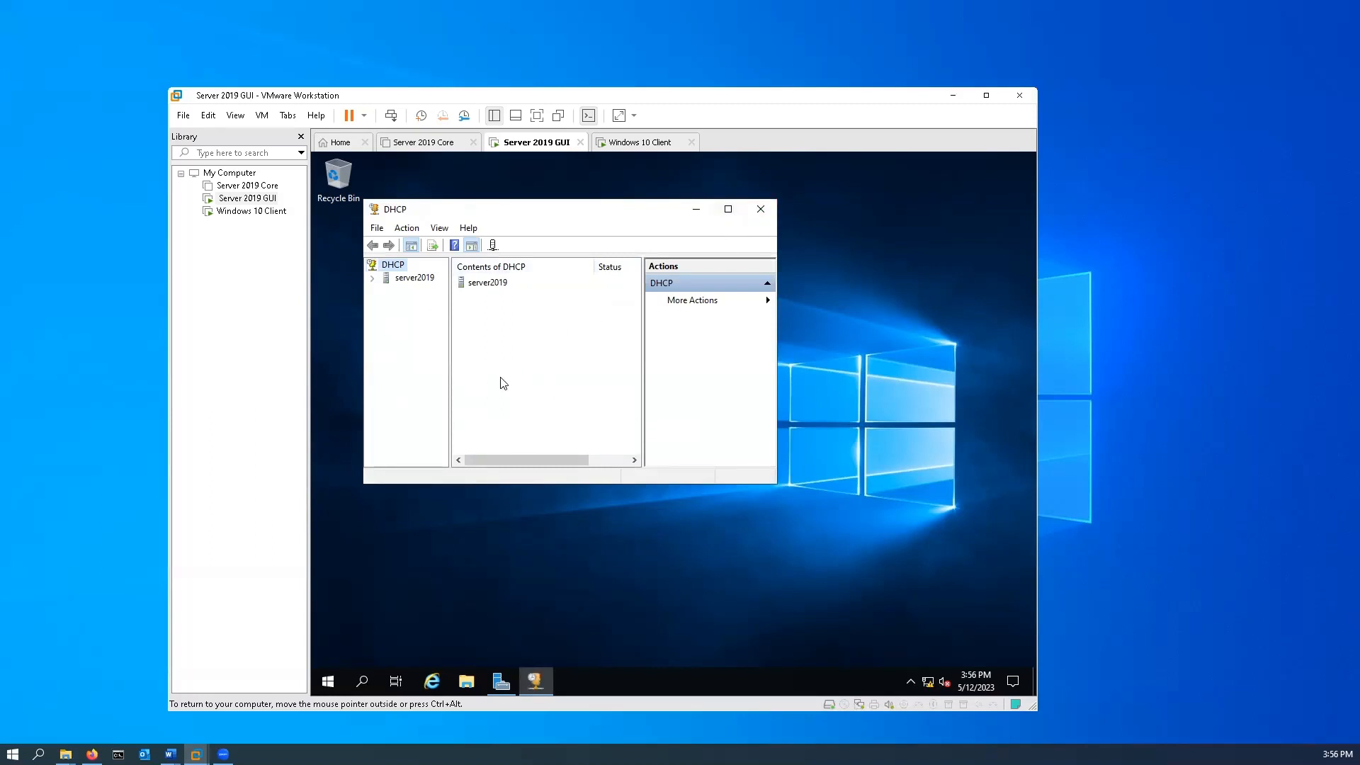
{"action": "double_click", "coordinate": [404, 280]}
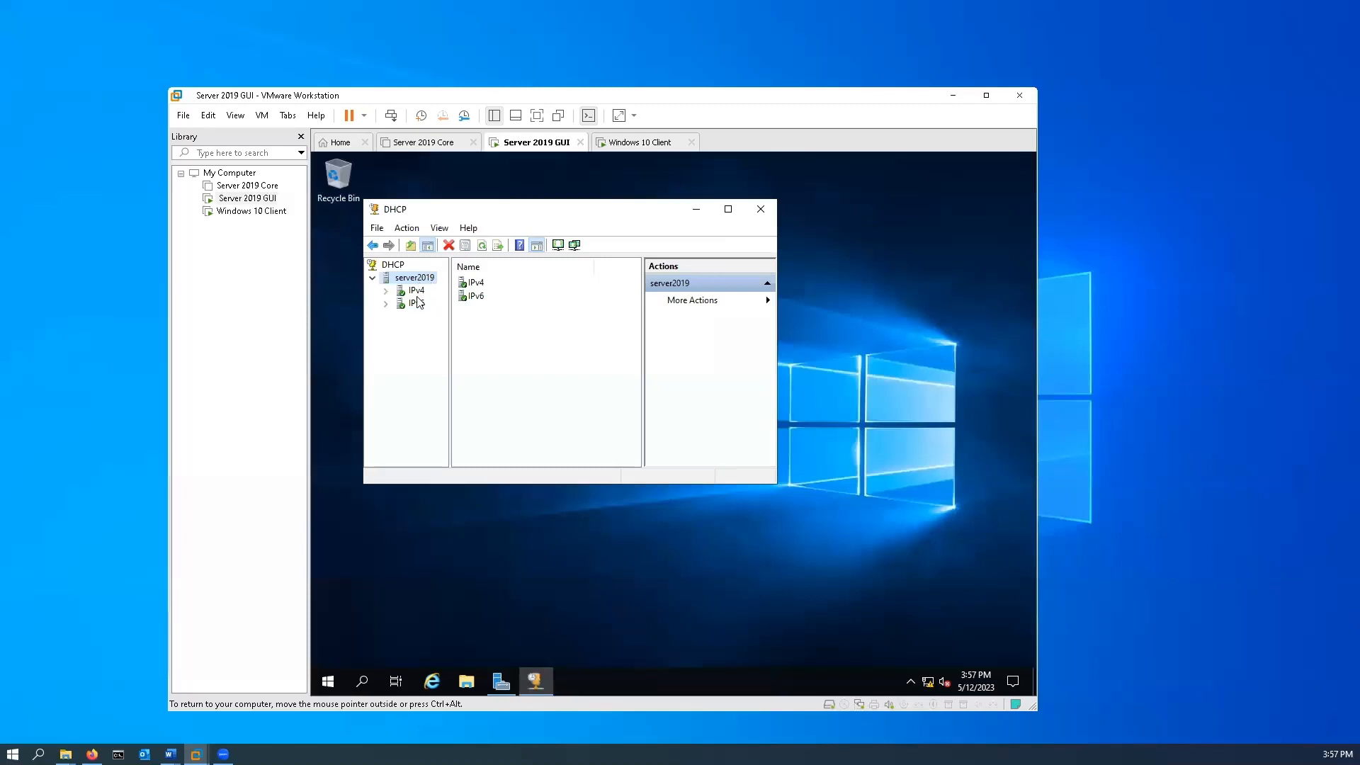
{"action": "double_click", "coordinate": [414, 292]}
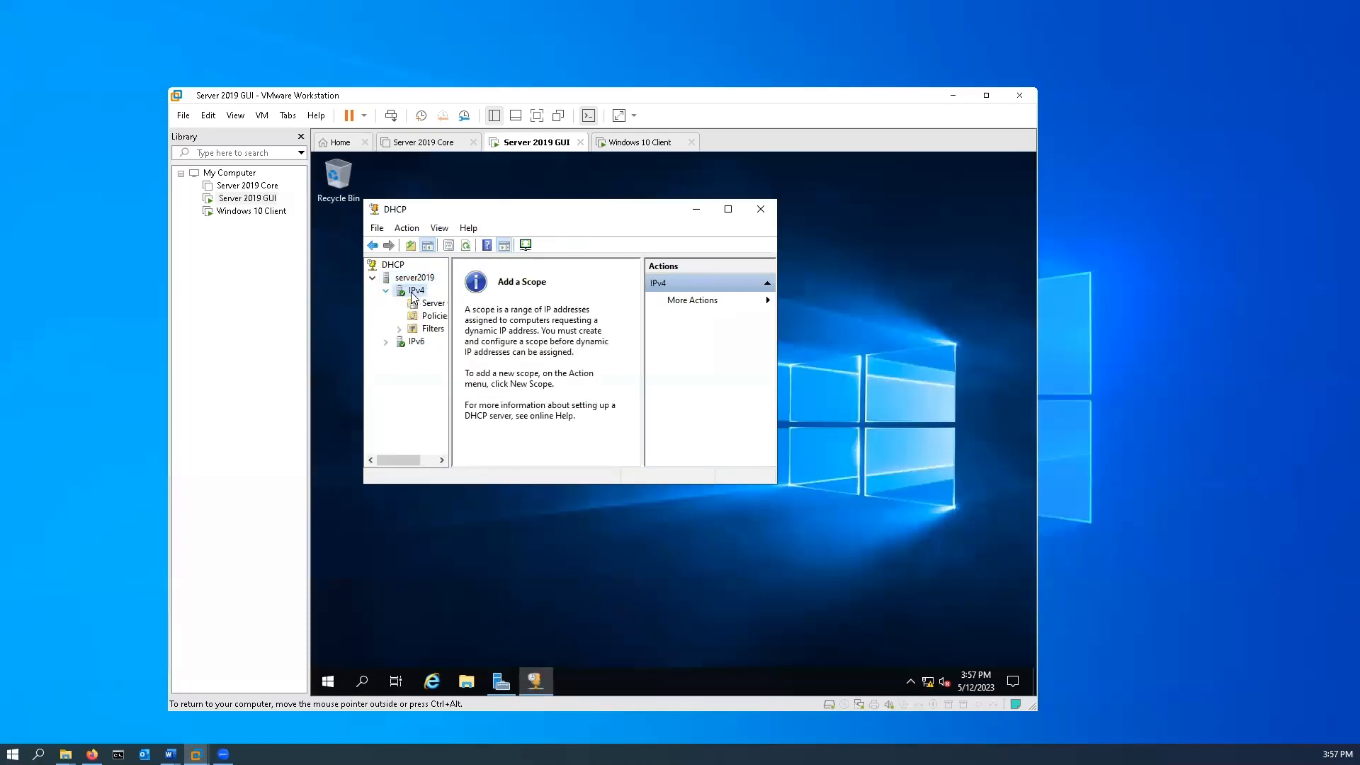
Start a new scope under IPv4, name it Our Scope, and proceed to the IP address range.
{"action": "right_click", "coordinate": [414, 293]}
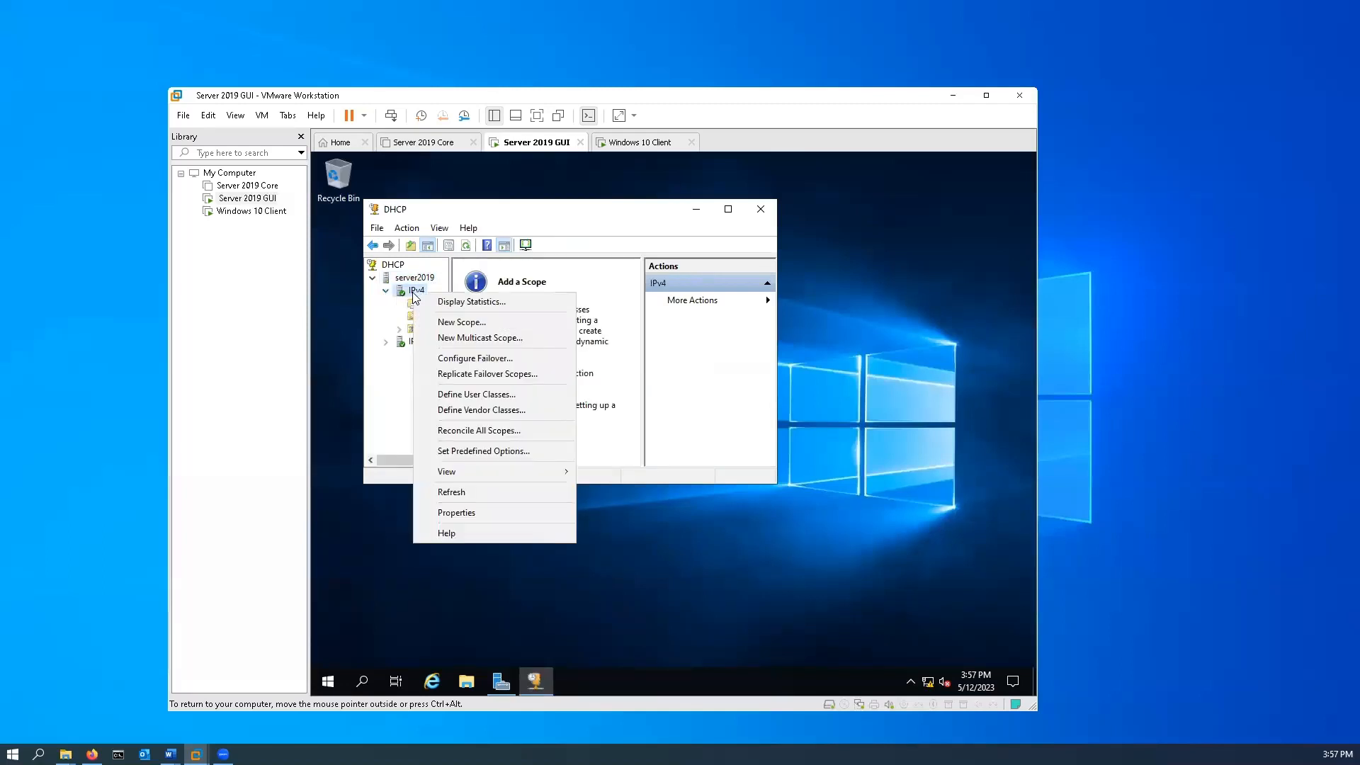
{"action": "left_click", "coordinate": [478, 324]}
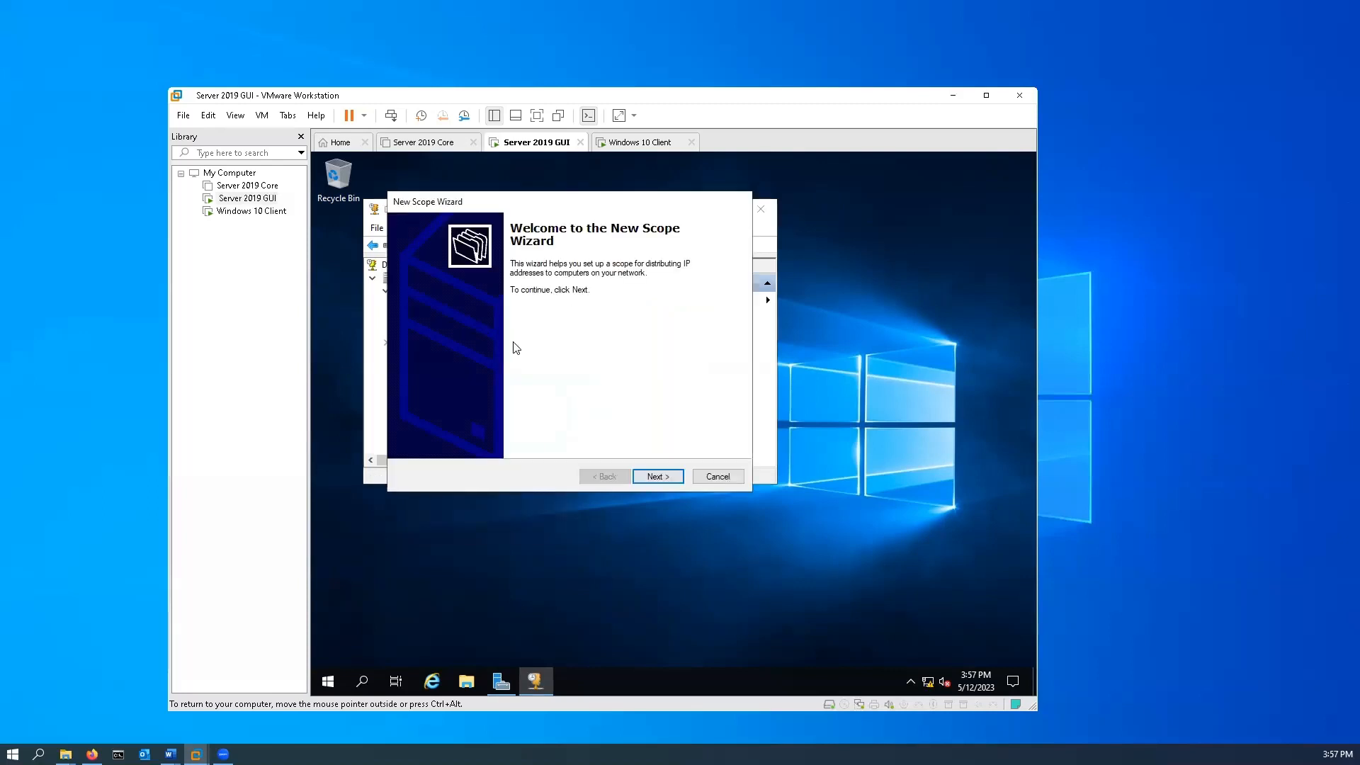
{"action": "left_click", "coordinate": [658, 476]}
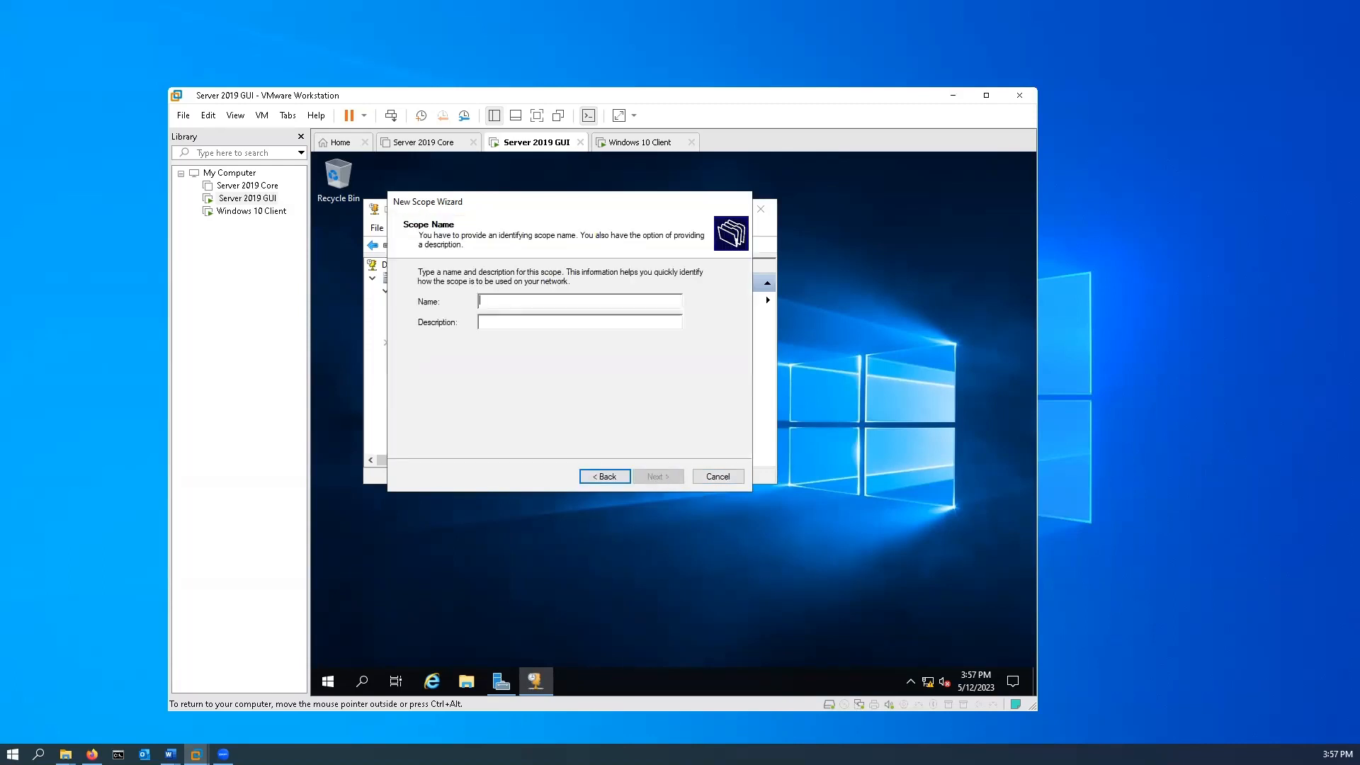
{"action": "type", "text": "Our Sco"}
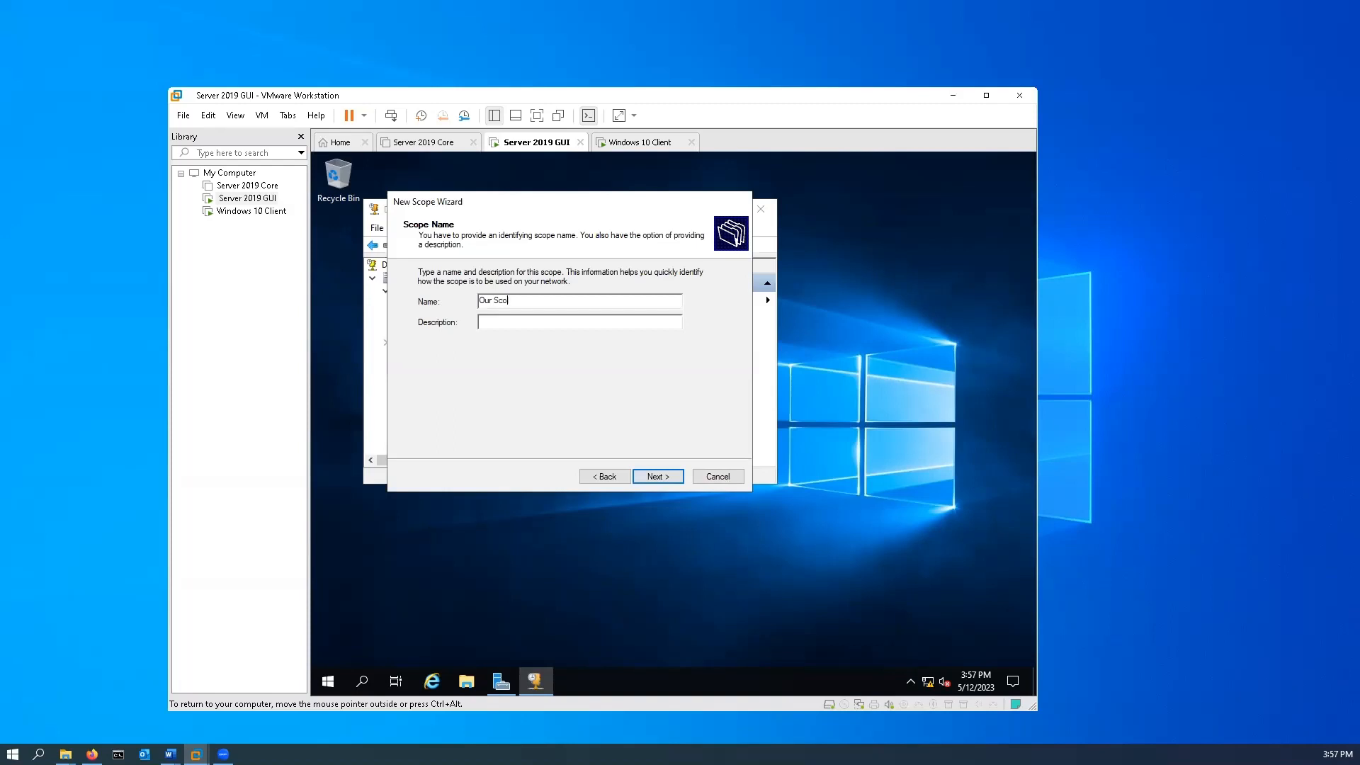
{"action": "type", "text": "pe"}
{"action": "left_click", "coordinate": [663, 478]}
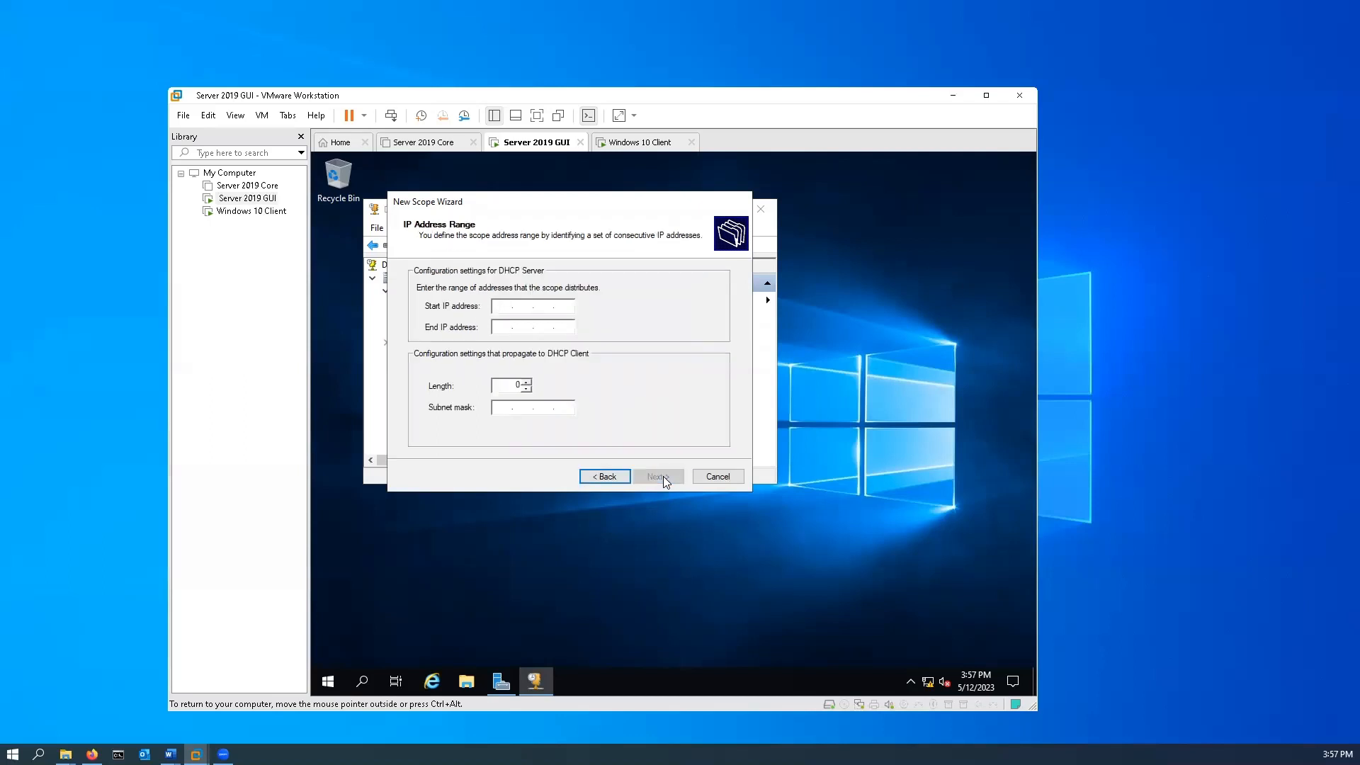
Set the scope's address range from 192.168.80.1 to 192.168.80.254 and continue to the exclusions.
{"action": "left_click", "coordinate": [497, 308]}
{"action": "type", "text": "192.168.80 . 1"}
{"action": "left_click", "coordinate": [506, 328]}
{"action": "type", "text": "192 . "}
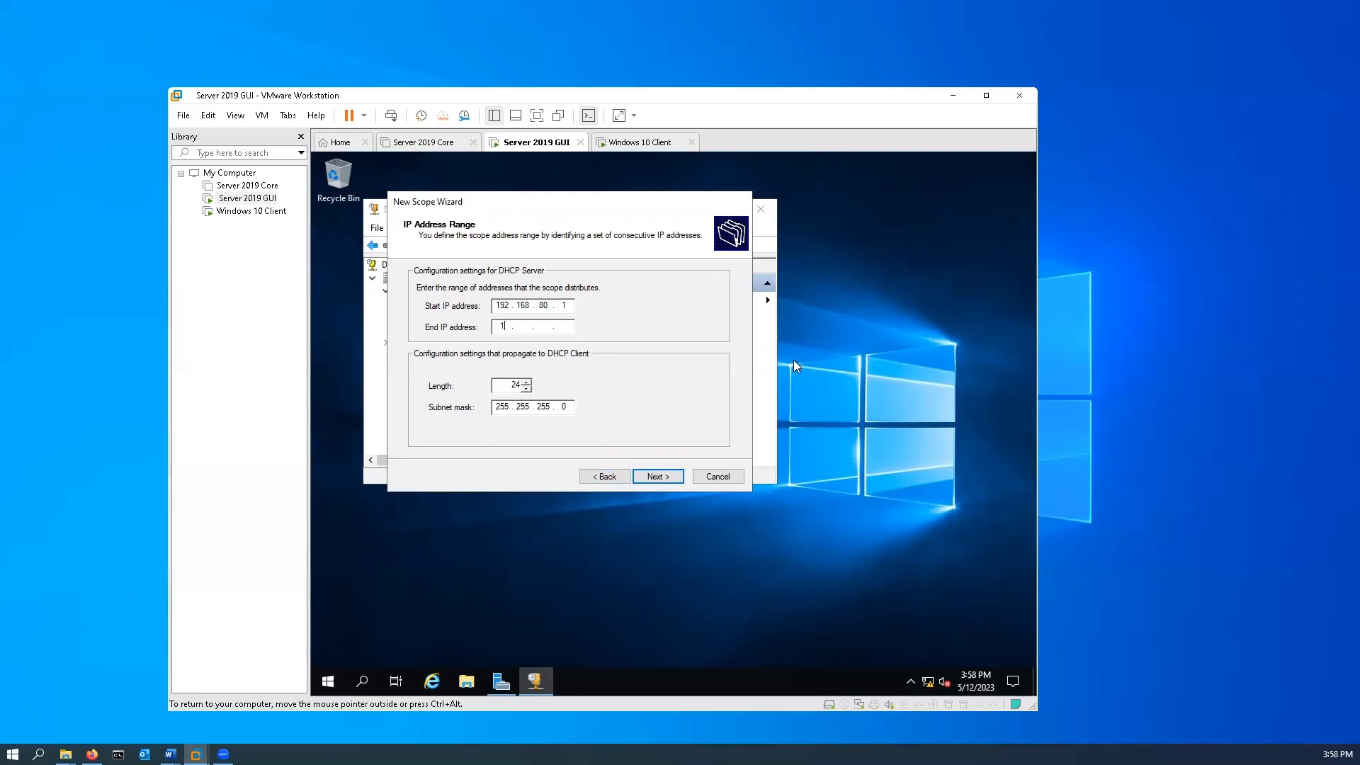
{"action": "type", "text": "168 . 80 . 254"}
{"action": "left_click", "coordinate": [658, 477]}
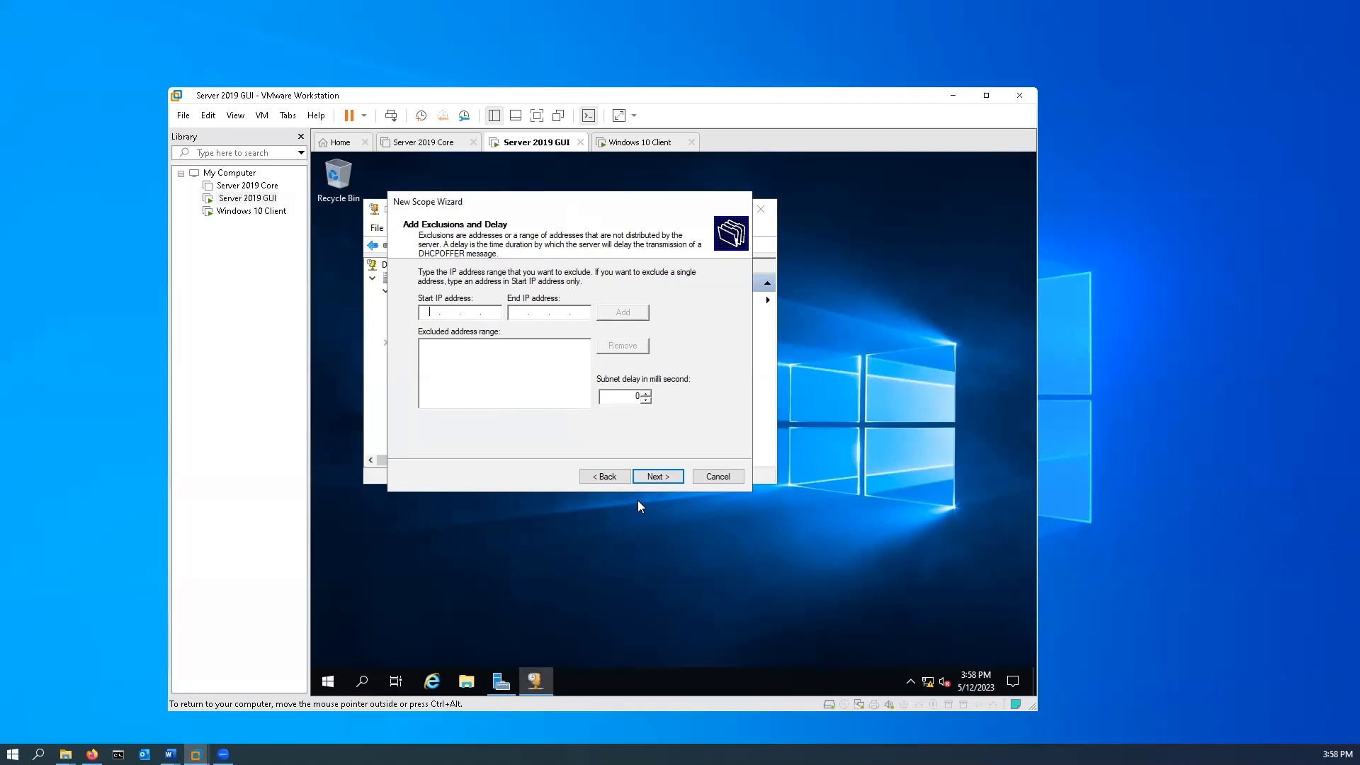
Skip the exclusions, accept the default lease duration, and choose to configure the DHCP options now.
{"action": "left_click", "coordinate": [663, 475]}
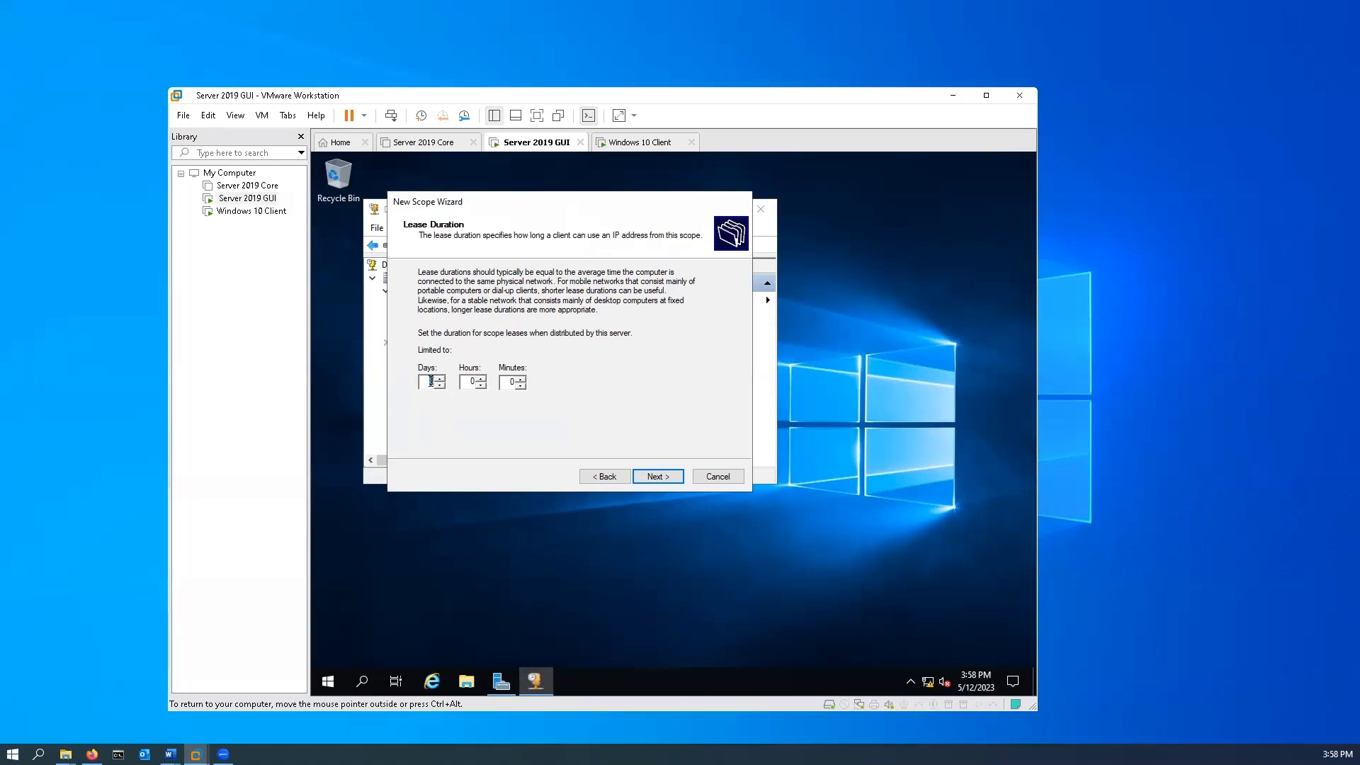
{"action": "left_click", "coordinate": [654, 477]}
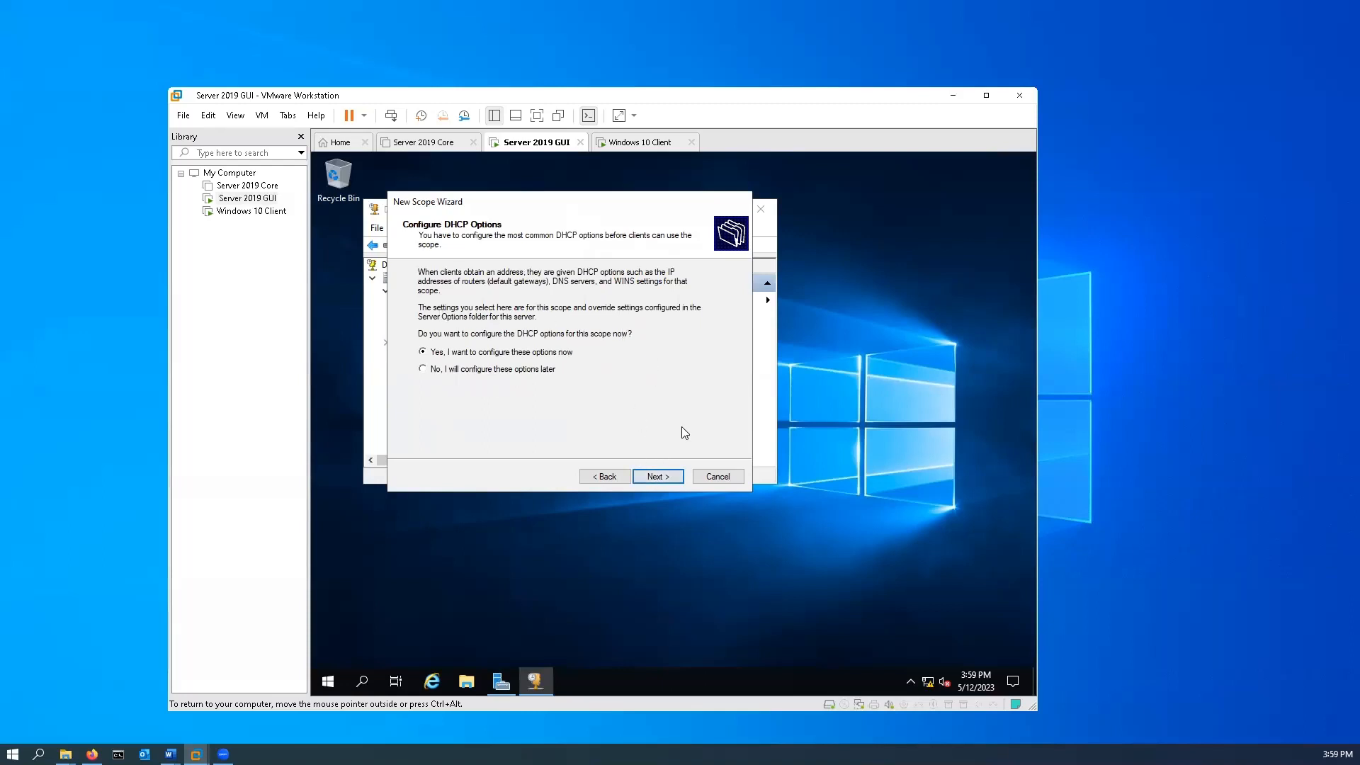
{"action": "left_click", "coordinate": [659, 480]}
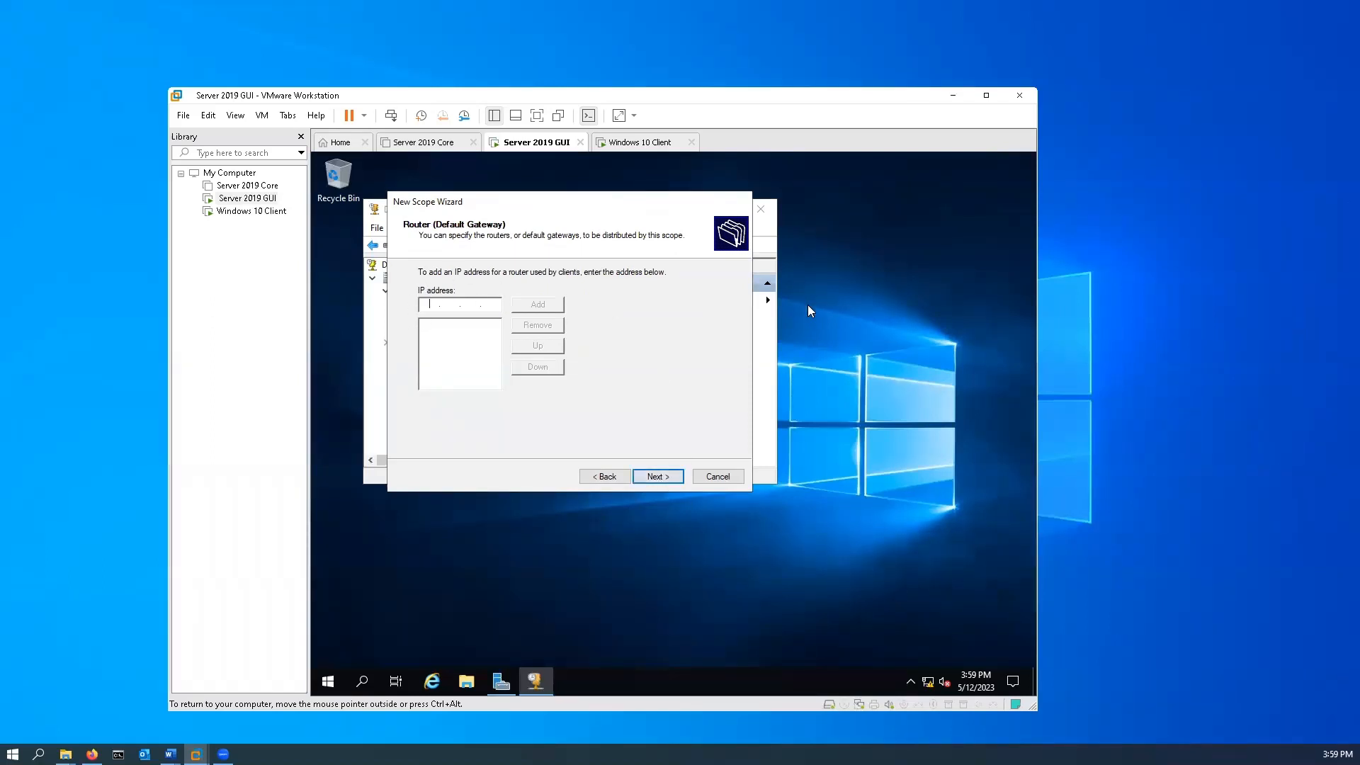
Add a default gateway address on the 192.168.80 network, accept the prefilled DNS settings, and skip WINS servers.
{"action": "type", "text": "192.168.80.2"}
{"action": "left_click", "coordinate": [537, 307]}
{"action": "left_click", "coordinate": [652, 477]}
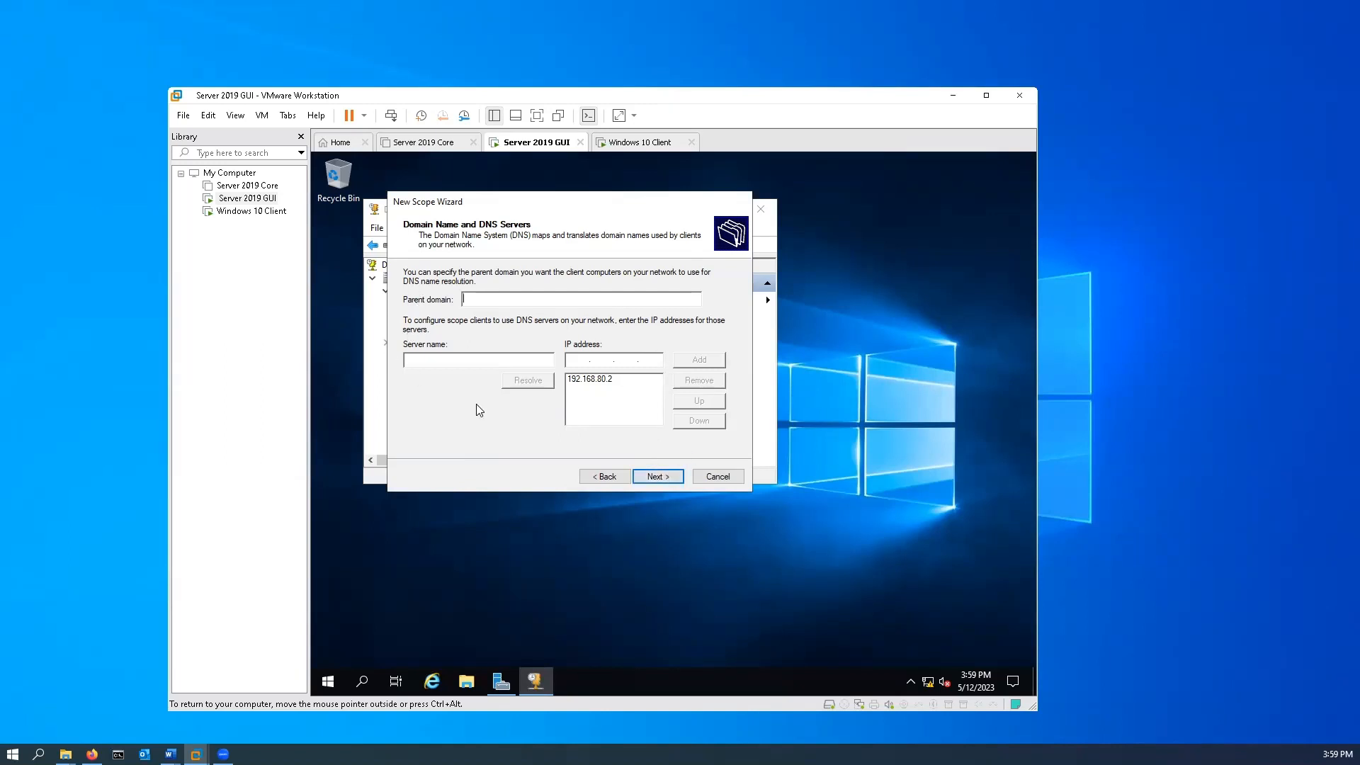
{"action": "left_click", "coordinate": [658, 477]}
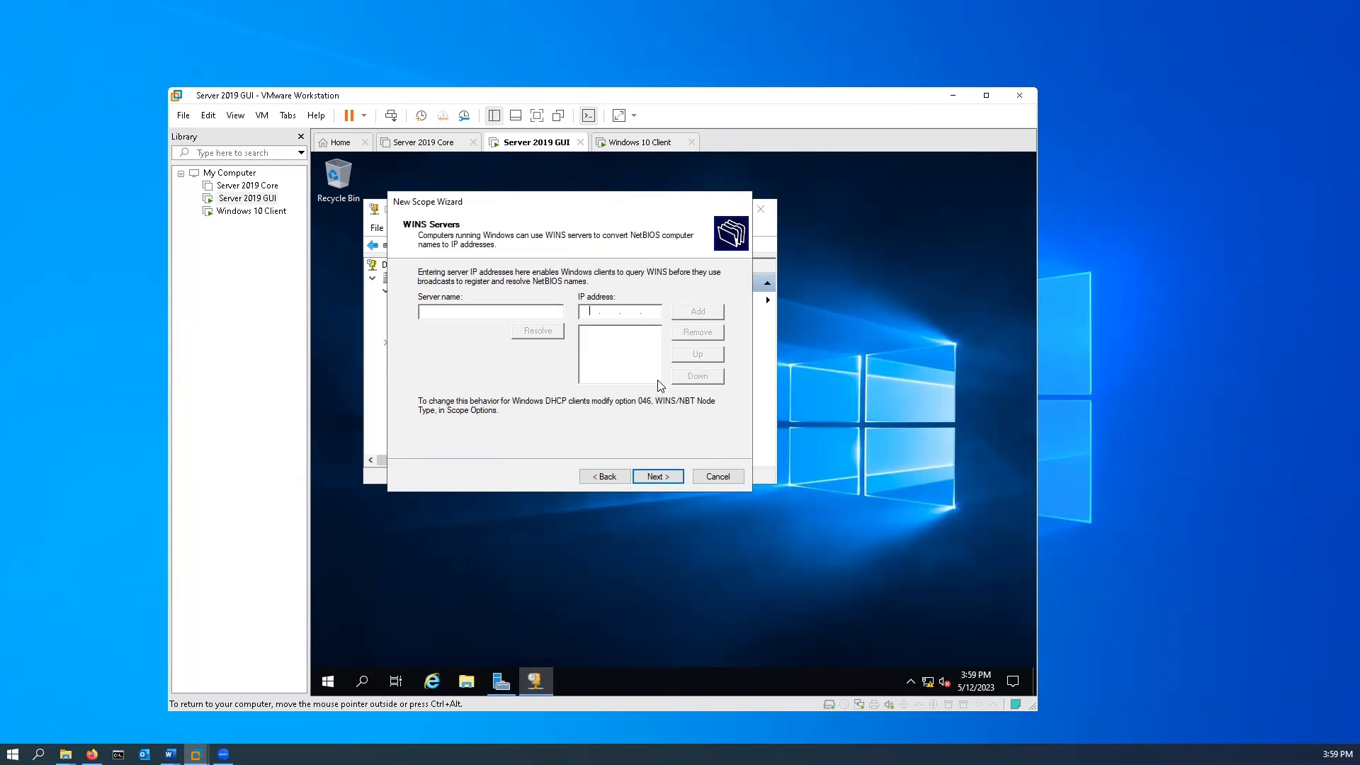
{"action": "left_click", "coordinate": [656, 476]}
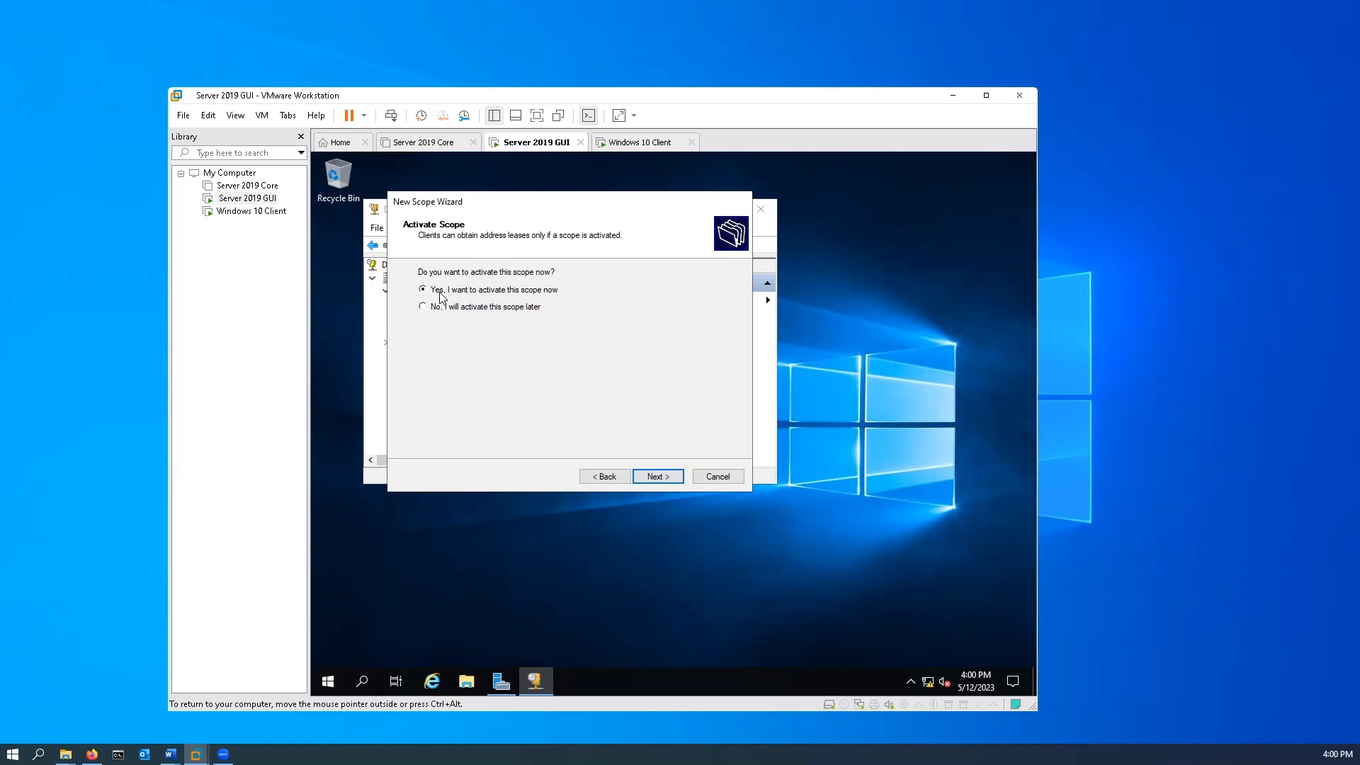
Activate the new scope now and finish the New Scope Wizard.
{"action": "left_click", "coordinate": [669, 480]}
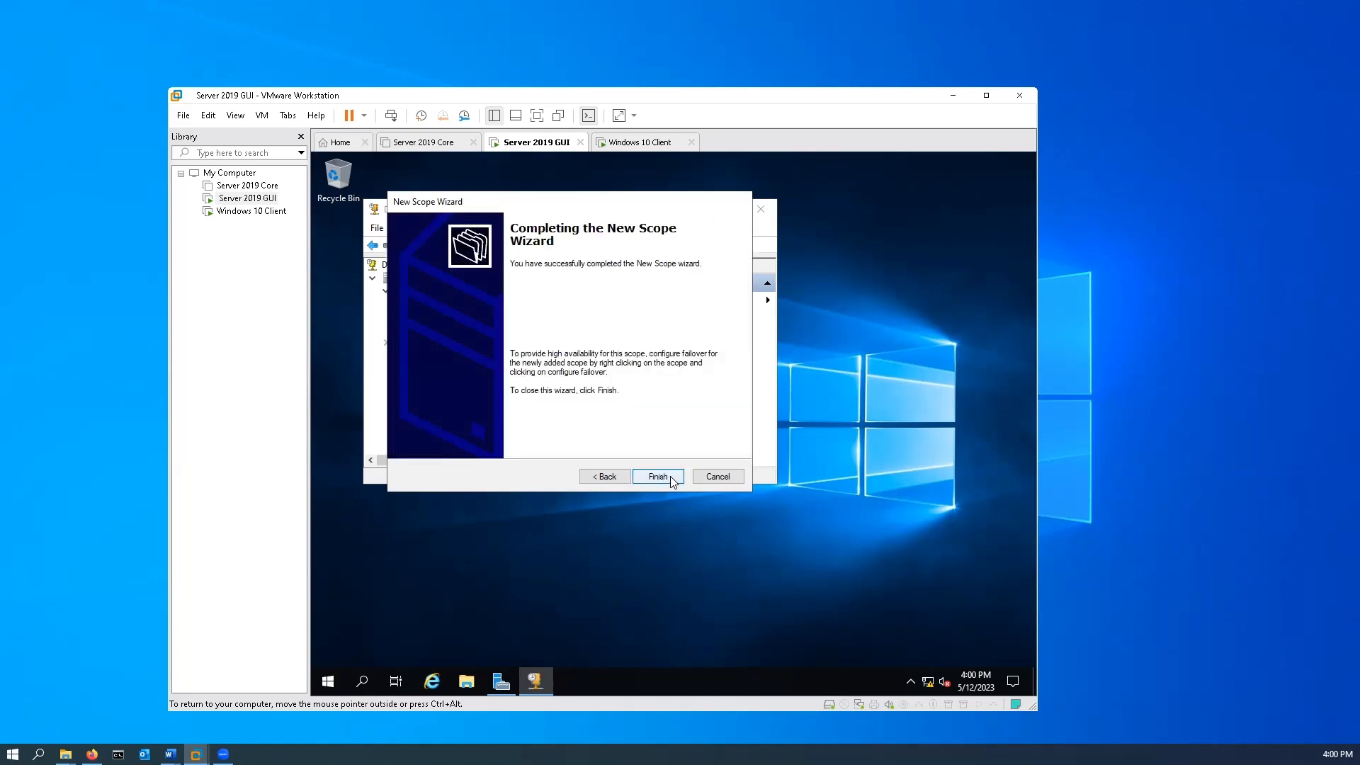
{"action": "left_click", "coordinate": [670, 477]}
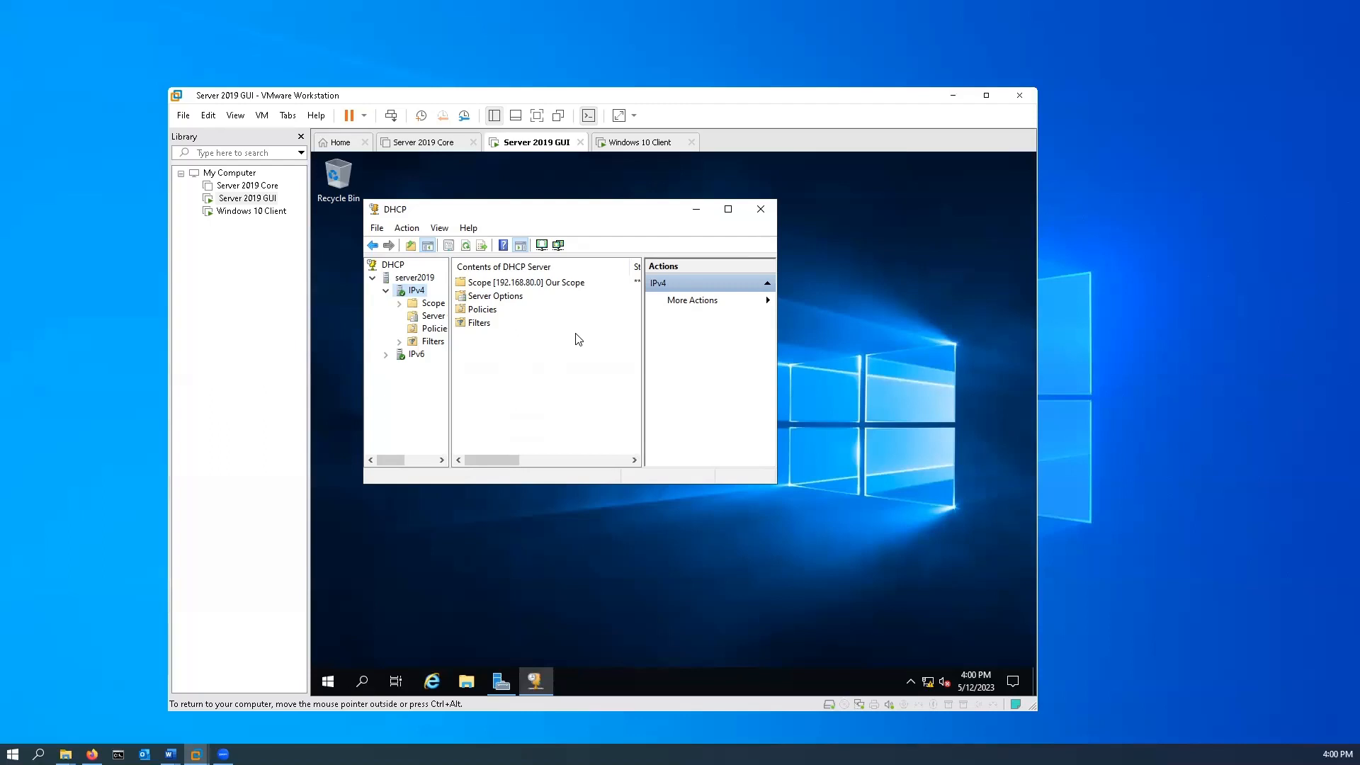
Switch to the Windows 10 Client machine and release its IP address with ipconfig /release.
{"action": "left_click", "coordinate": [642, 144]}
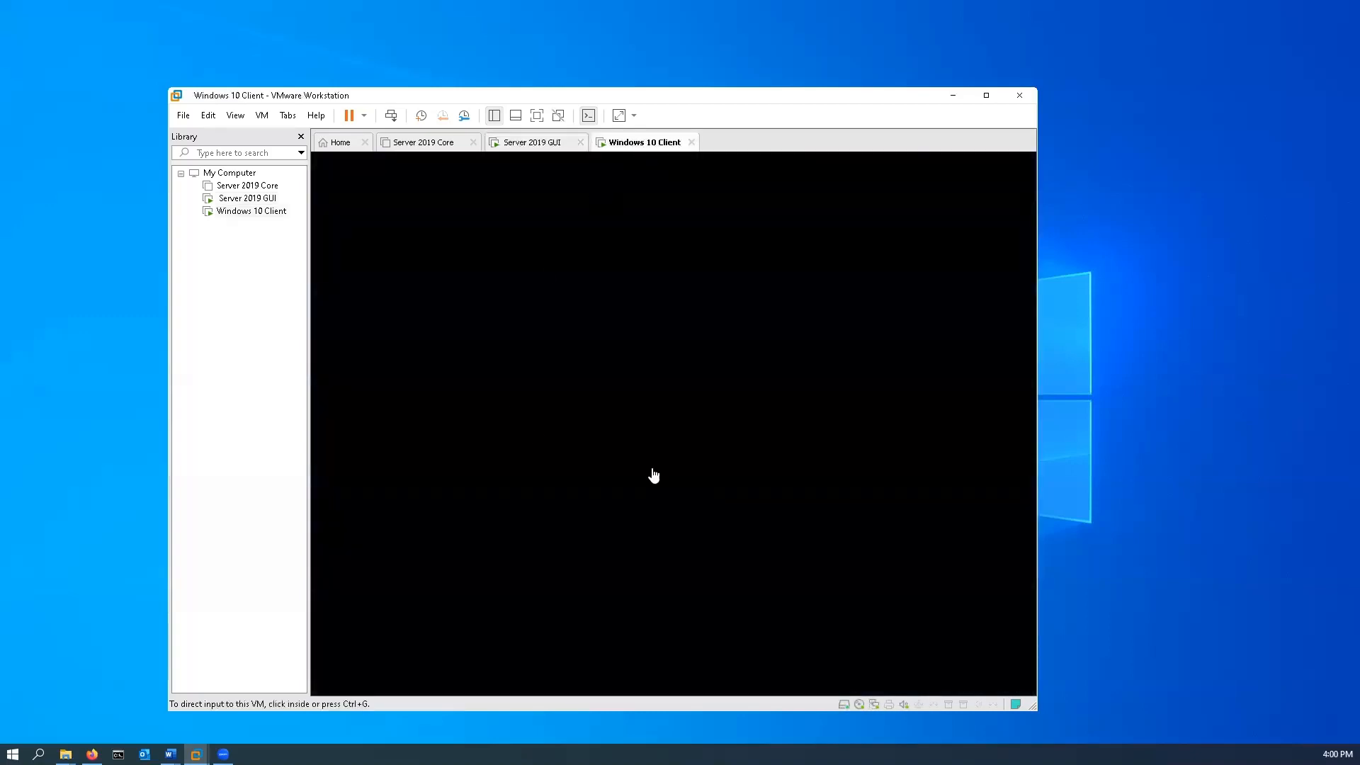
{"action": "left_click", "coordinate": [739, 431]}
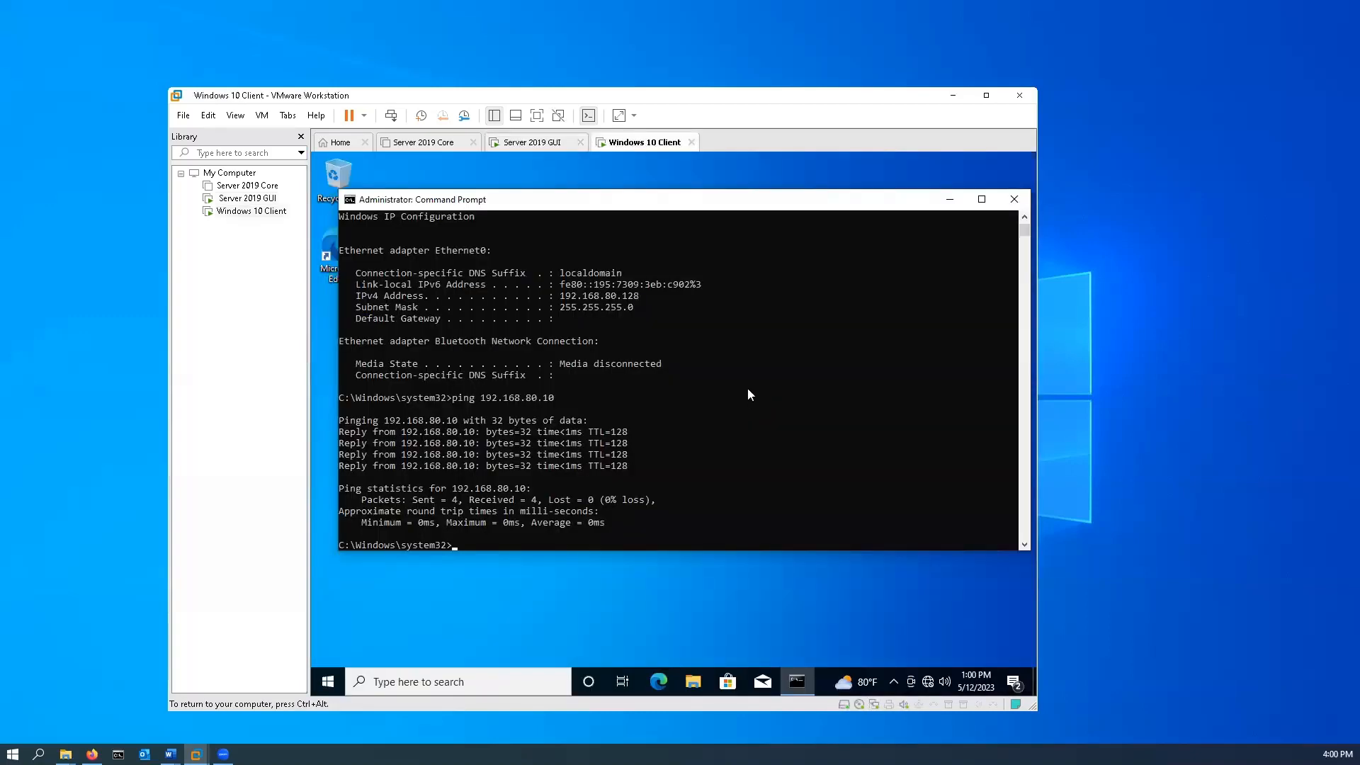
{"action": "type", "text": "ipconfig /release"}
{"action": "key", "text": "Return"}
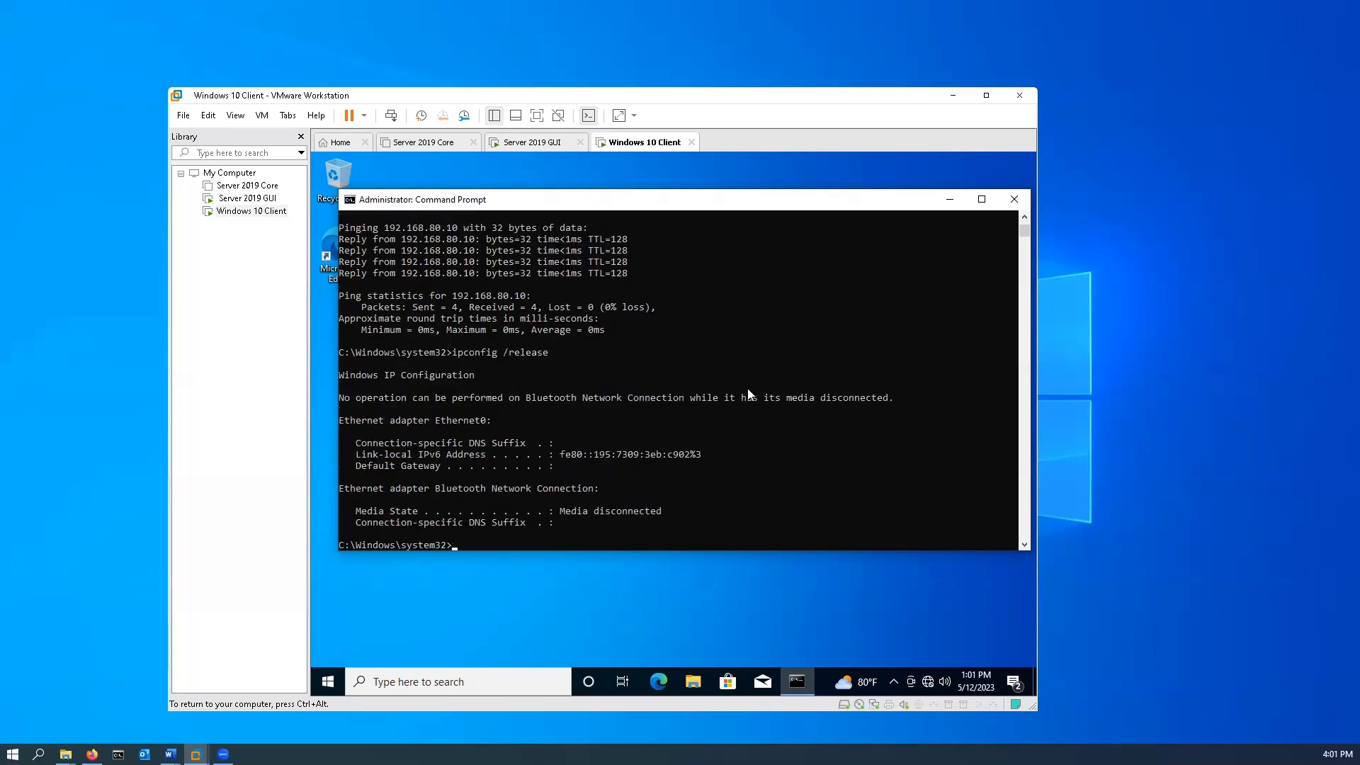
Request a new address for the client from the DHCP server with ipconfig /renew.
{"action": "key", "text": "Up"}
{"action": "key", "text": "BackSpace"}
{"action": "key", "text": "BackSpace"}
{"action": "key", "text": "BackSpace"}
{"action": "key", "text": "BackSpace"}
{"action": "key", "text": "BackSpace"}
{"action": "type", "text": "new"}
{"action": "key", "text": "Return"}
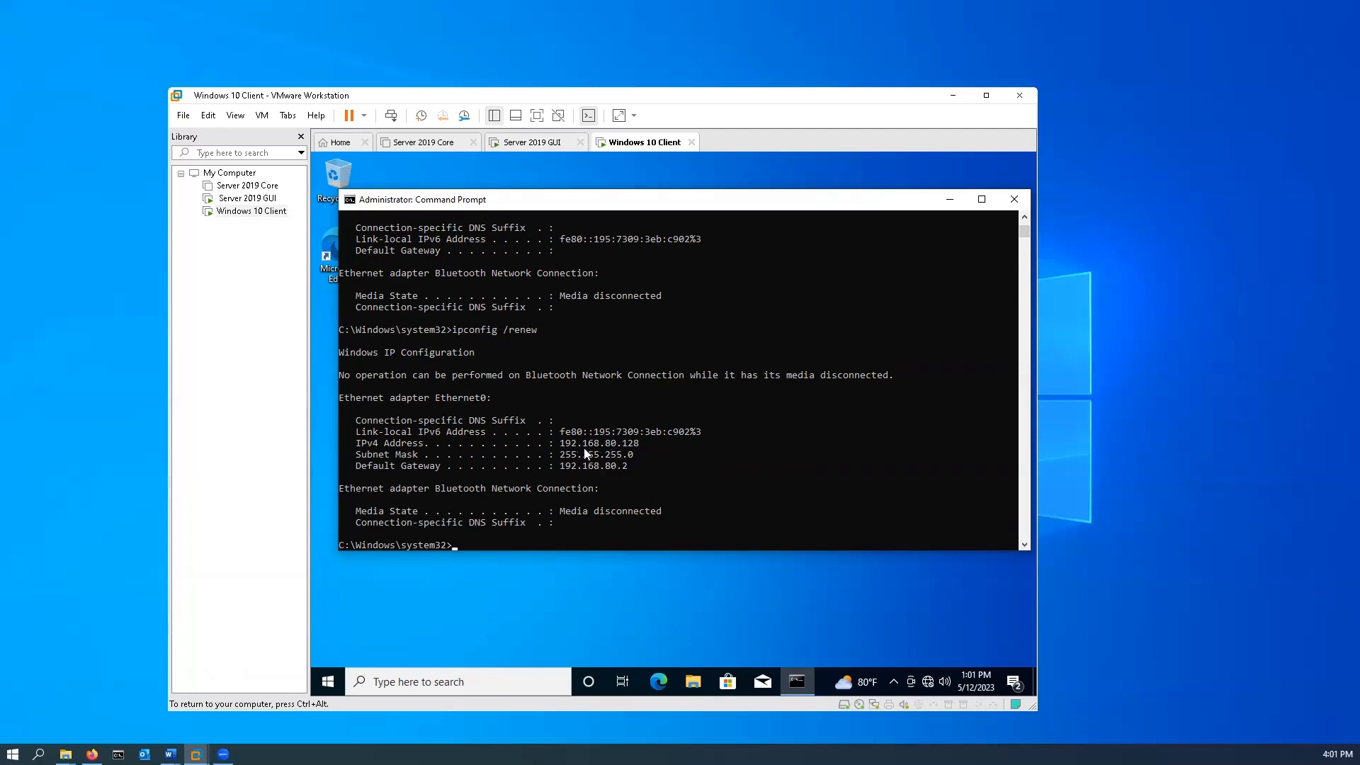
Compare the client's Ethernet0 address and default gateway in the ipconfig output from before and after the renewal.
{"action": "scroll", "coordinate": [613, 465], "scroll_direction": "up", "scroll_amount": 4}
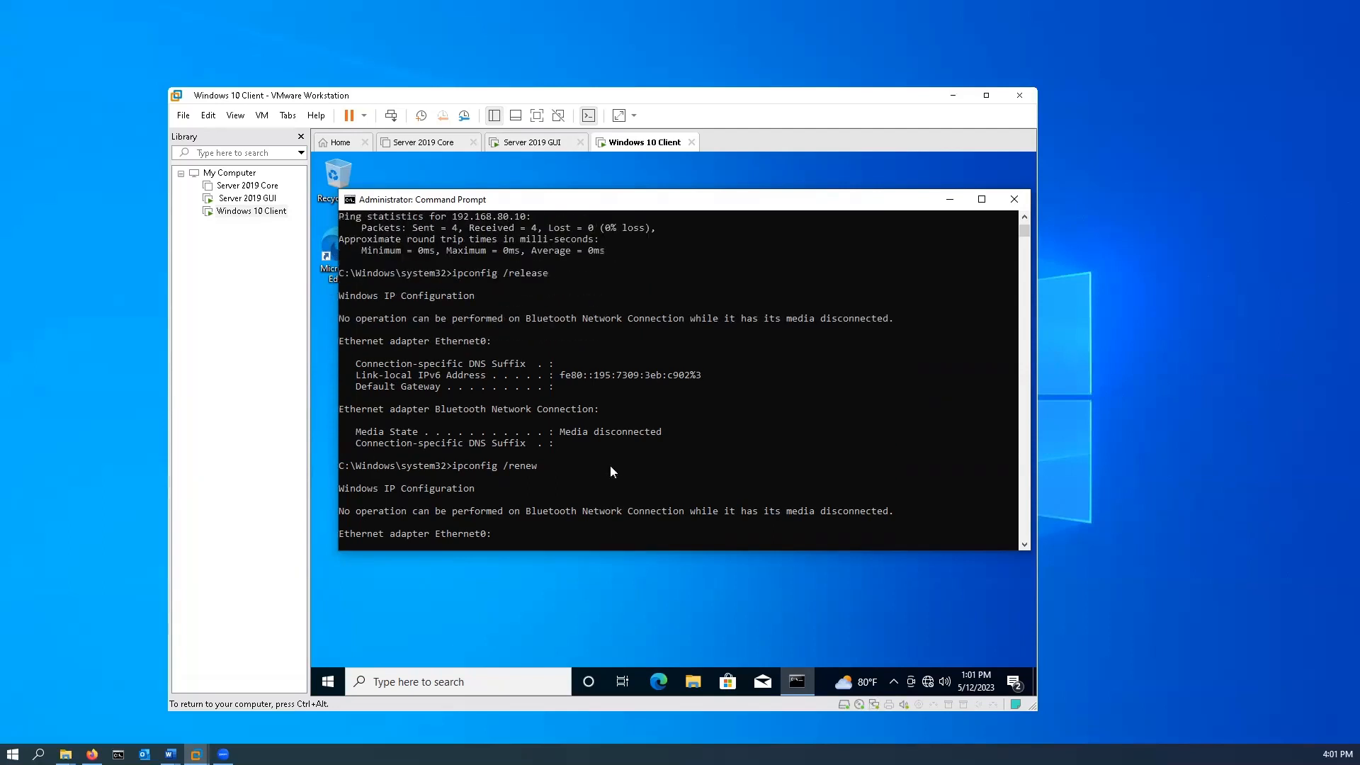
{"action": "scroll", "coordinate": [612, 467], "scroll_direction": "up", "scroll_amount": 8}
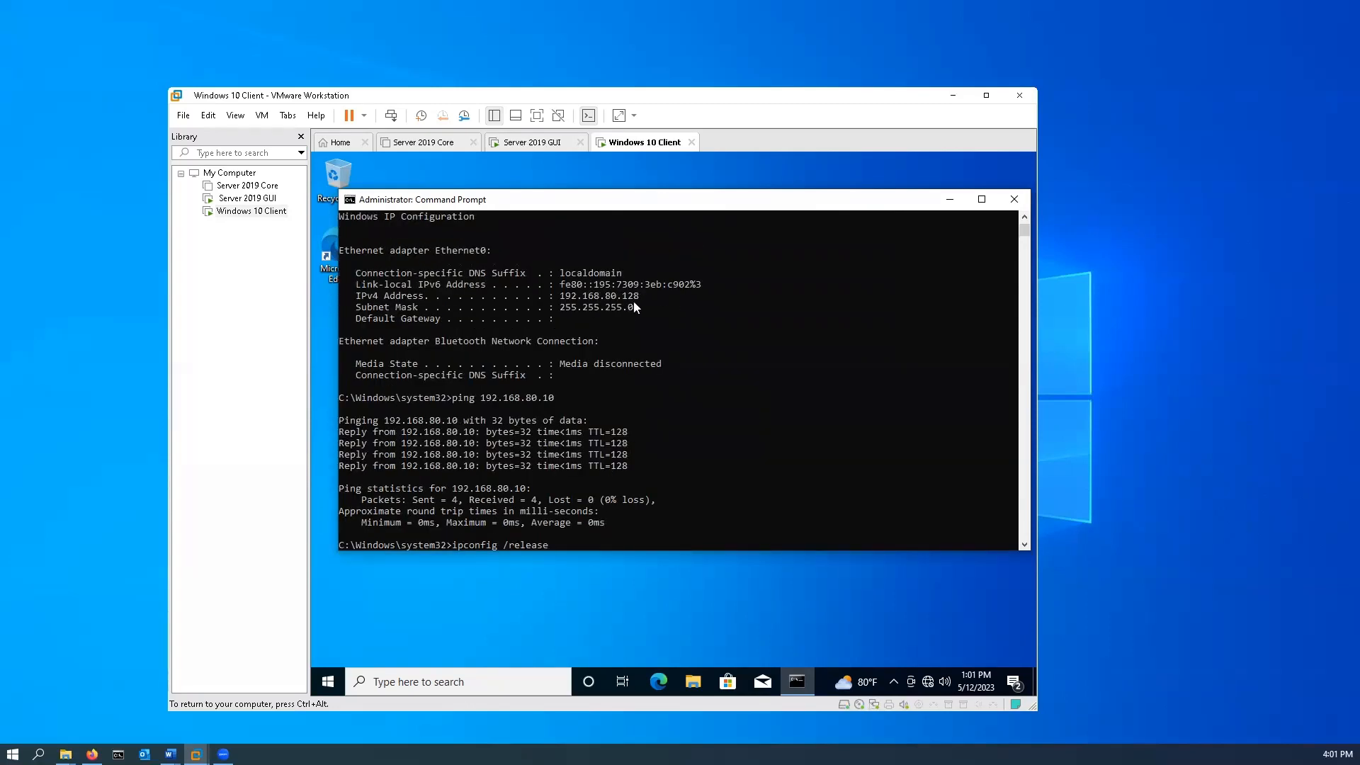
{"action": "scroll", "coordinate": [617, 328], "scroll_direction": "down", "scroll_amount": 10}
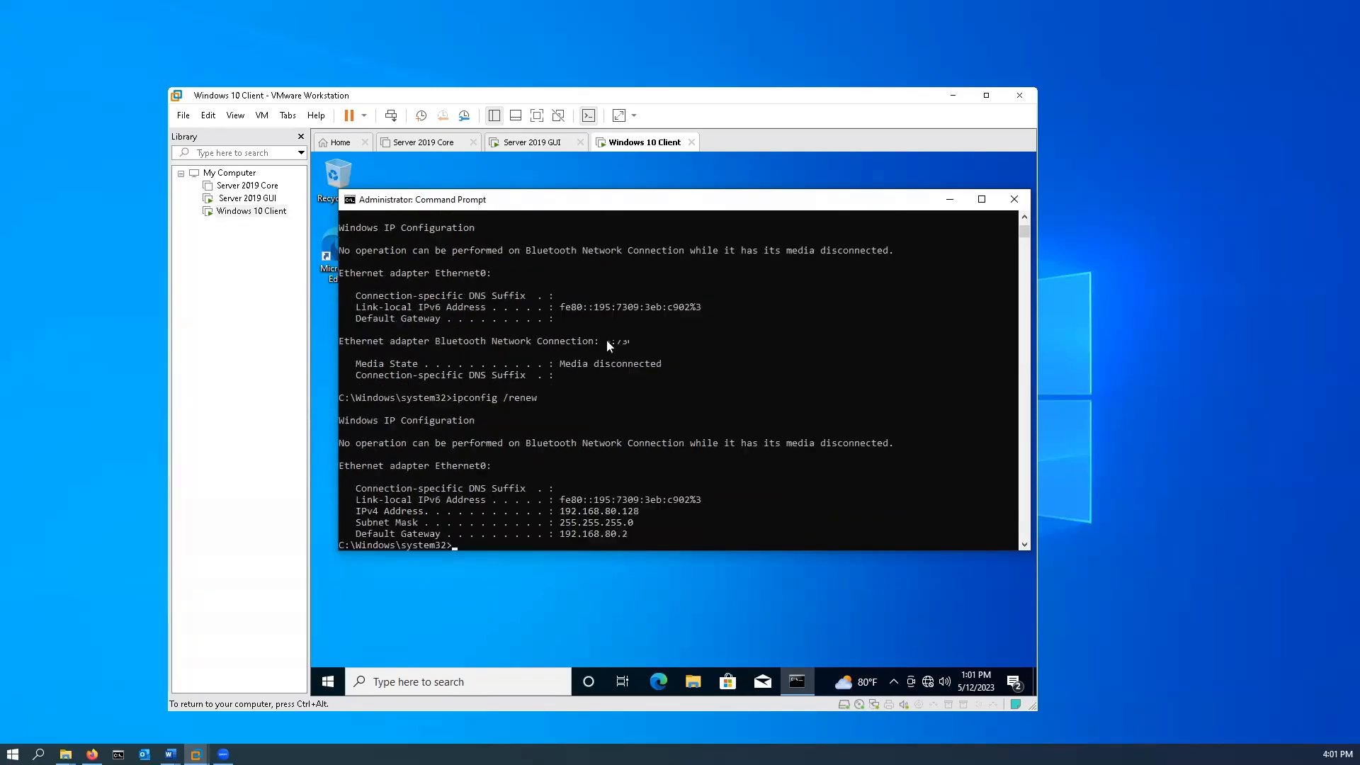
{"action": "scroll", "coordinate": [607, 339], "scroll_direction": "up", "scroll_amount": 7}
{"action": "scroll", "coordinate": [606, 344], "scroll_direction": "up", "scroll_amount": 4}
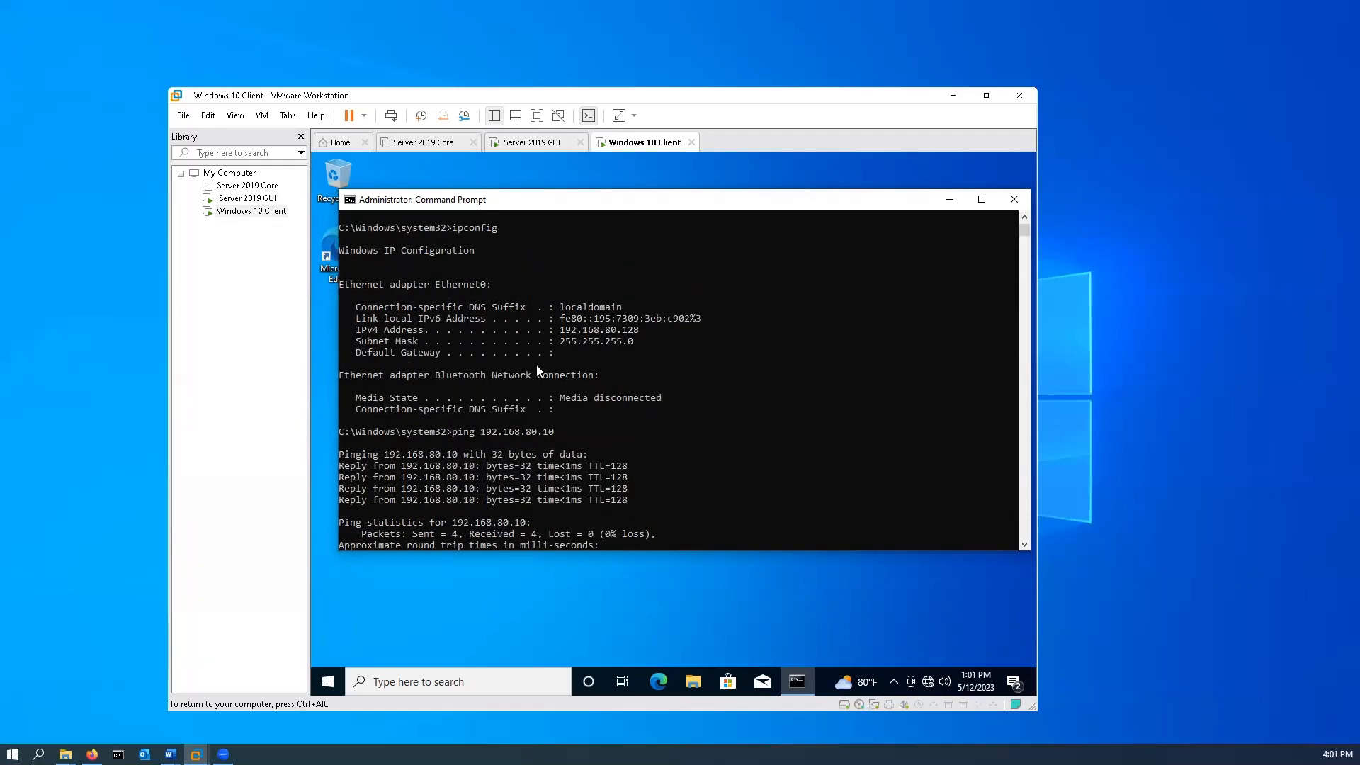
{"action": "type", "text": "ipconfig /renew"}
{"action": "key", "text": "Return"}
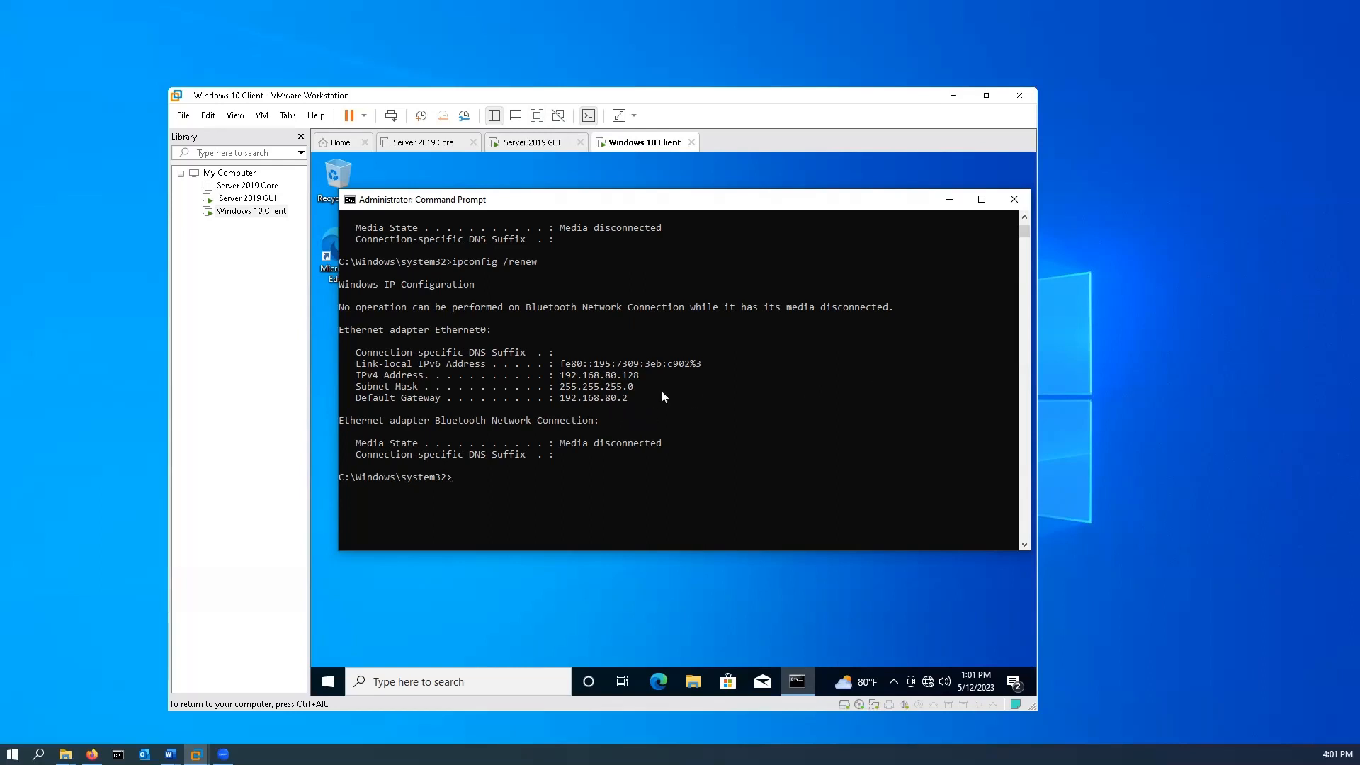
Switch to the Server 2019 GUI machine and view the Address Leases of Our Scope in a maximized DHCP window.
{"action": "left_click", "coordinate": [527, 143]}
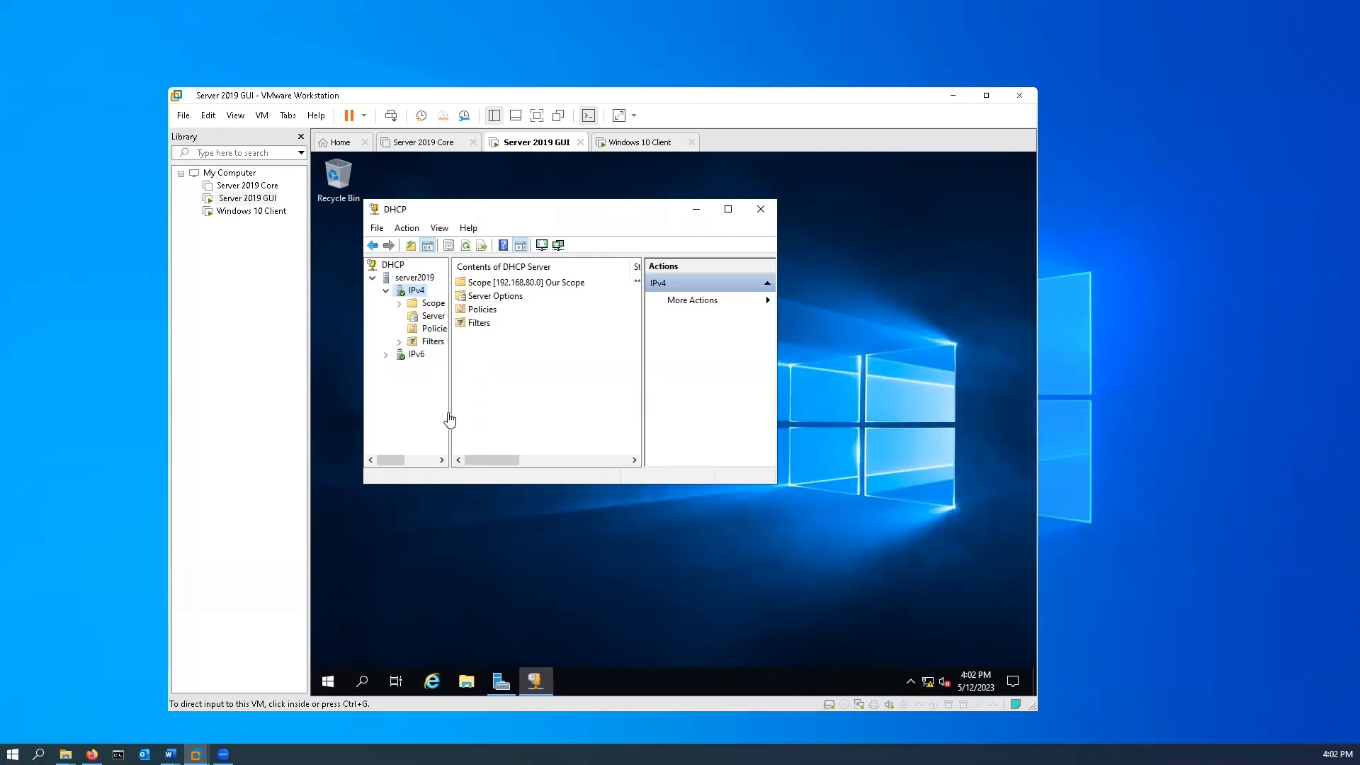
{"action": "left_click_drag", "start_coordinate": [450, 417], "coordinate": [488, 412]}
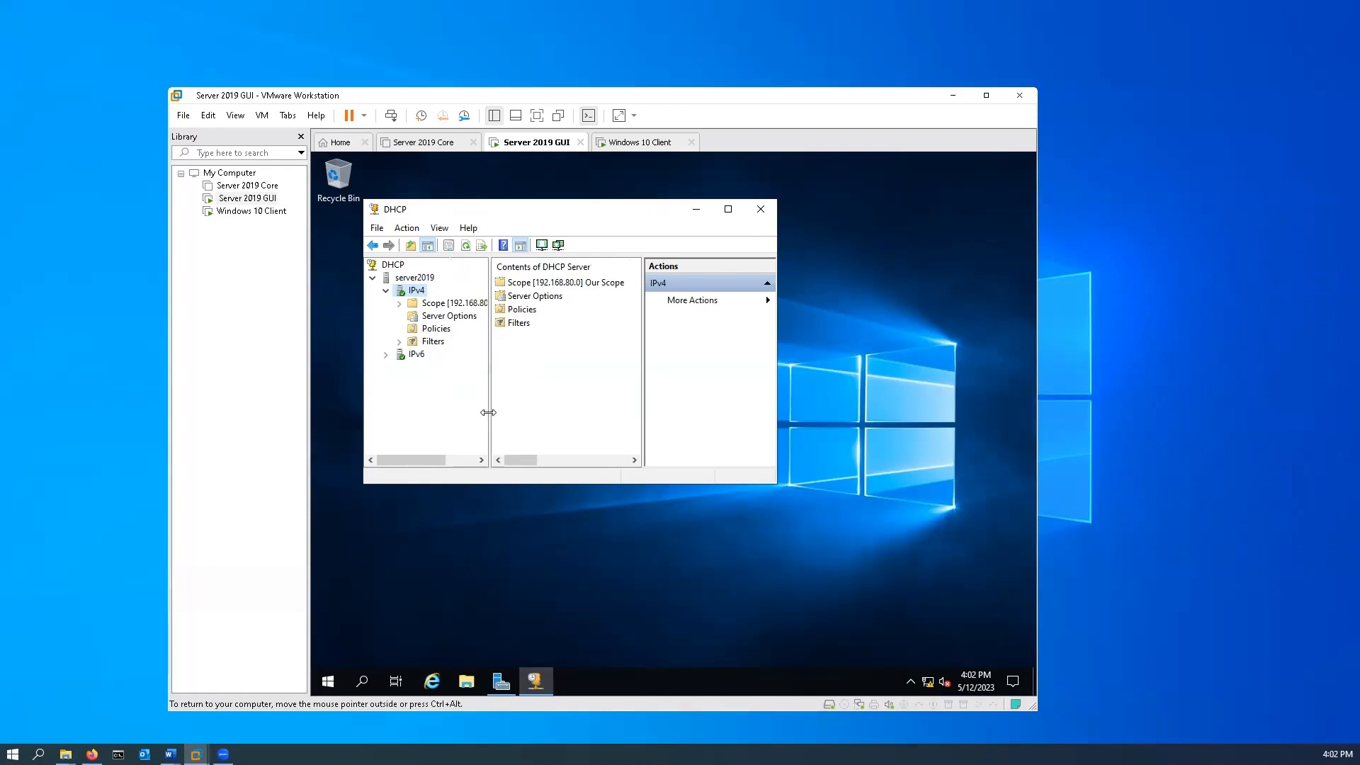
{"action": "left_click", "coordinate": [400, 304]}
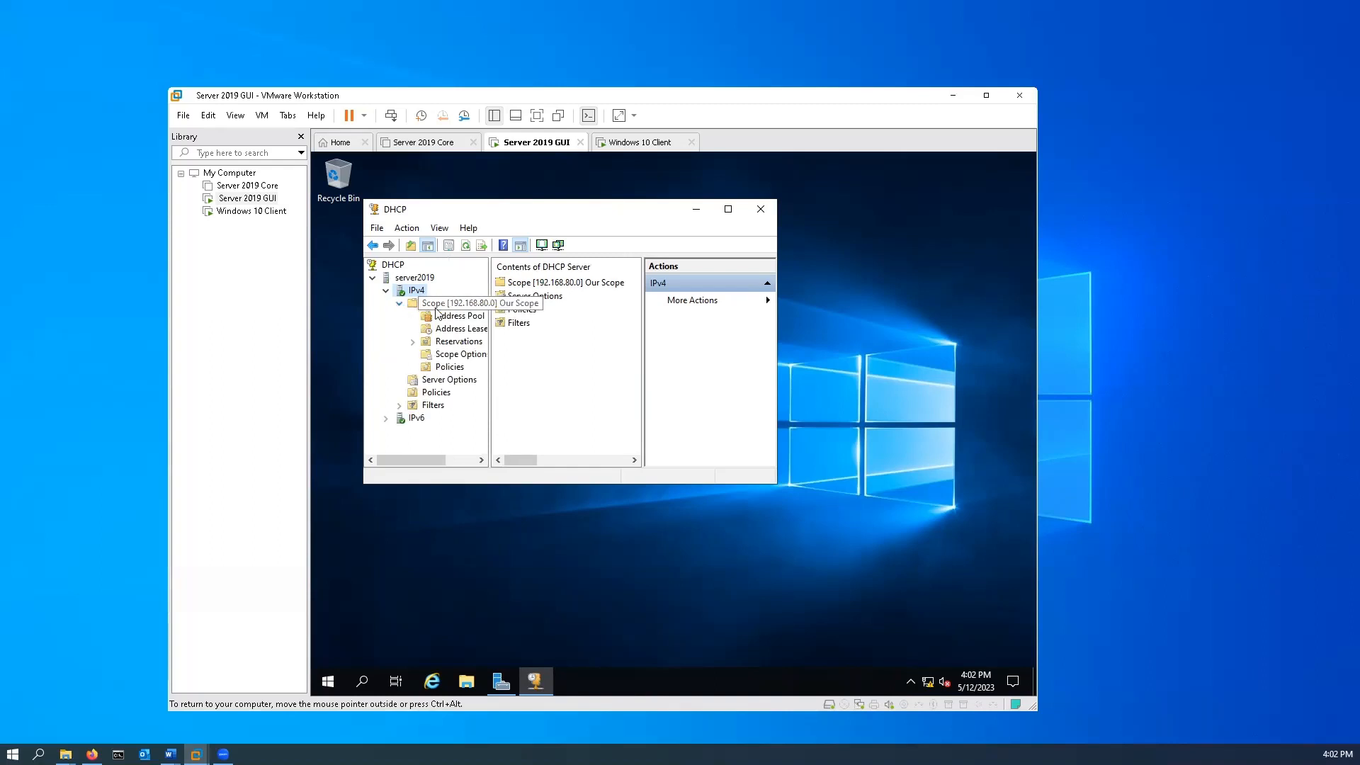
{"action": "left_click", "coordinate": [436, 308]}
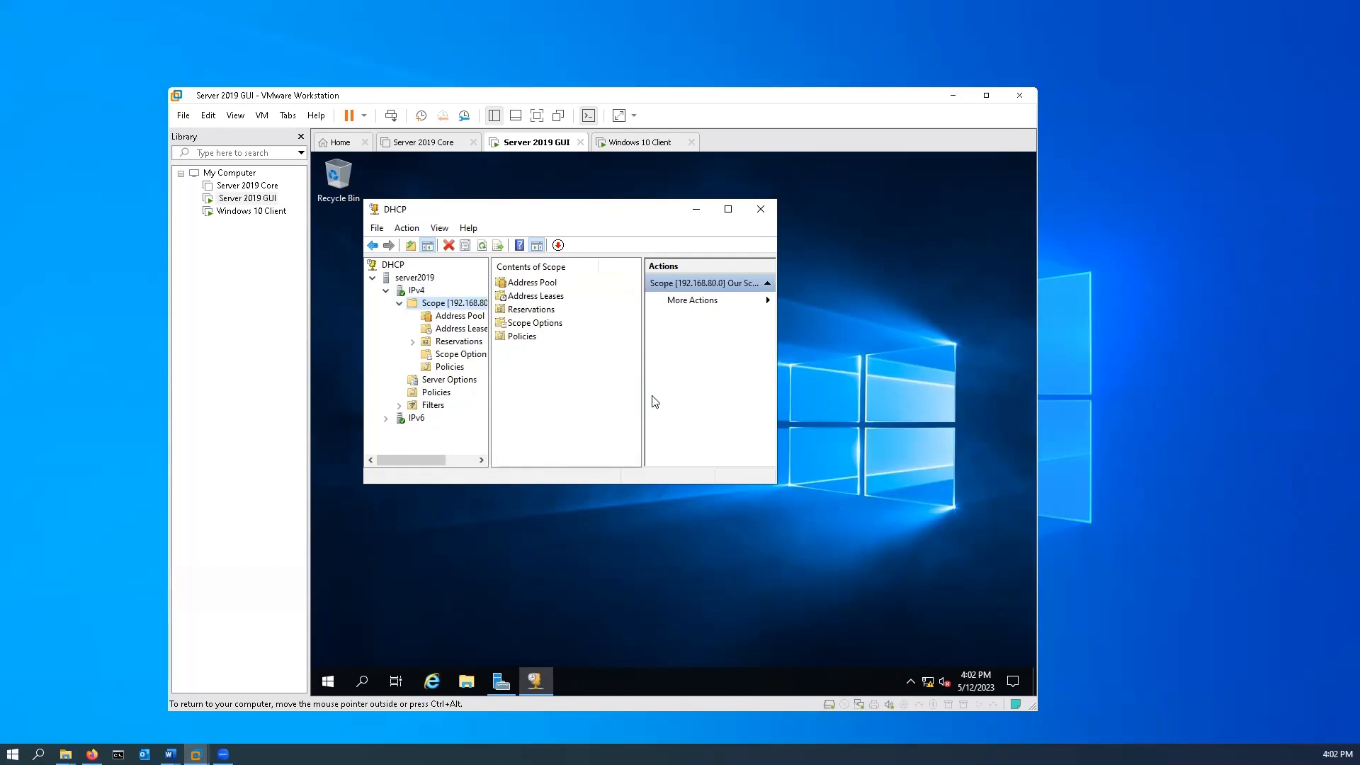
{"action": "left_click", "coordinate": [542, 297]}
{"action": "double_click", "coordinate": [543, 302]}
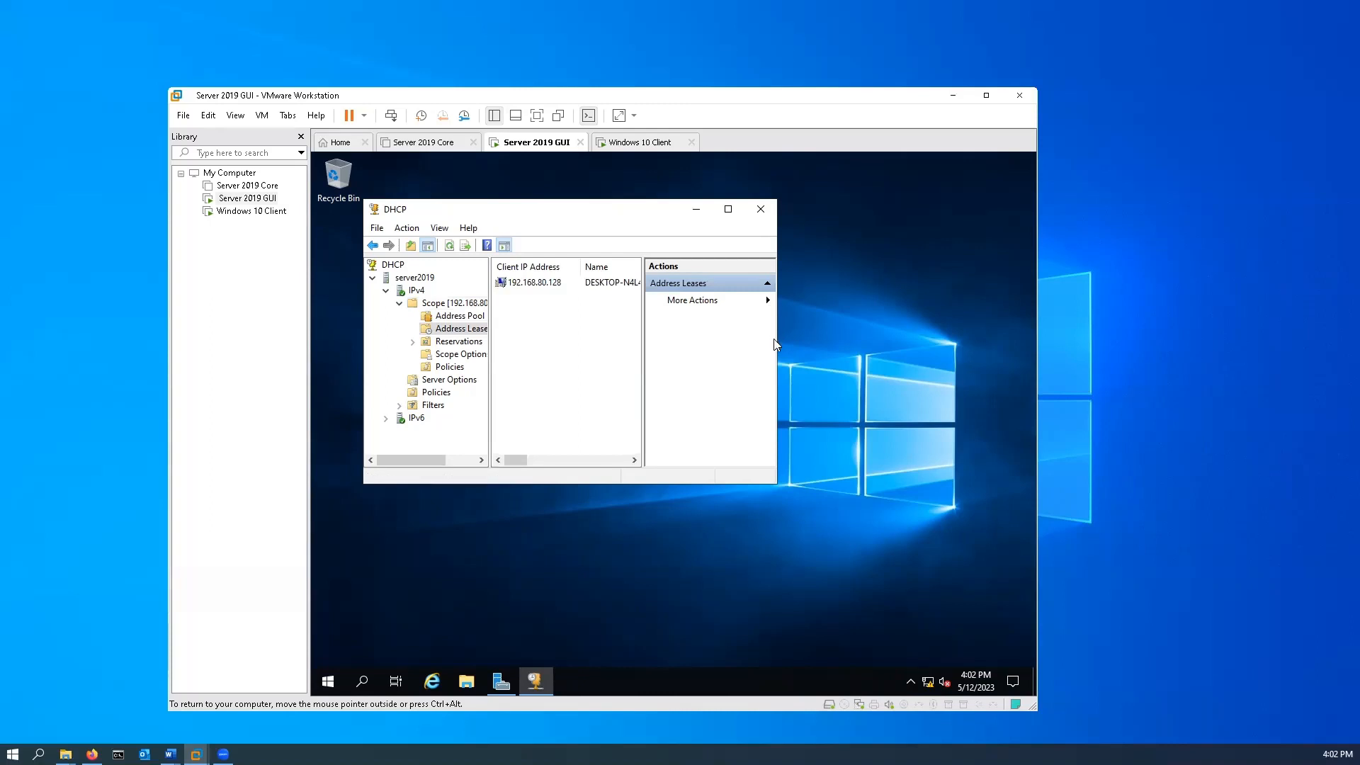
{"action": "left_click", "coordinate": [728, 209]}
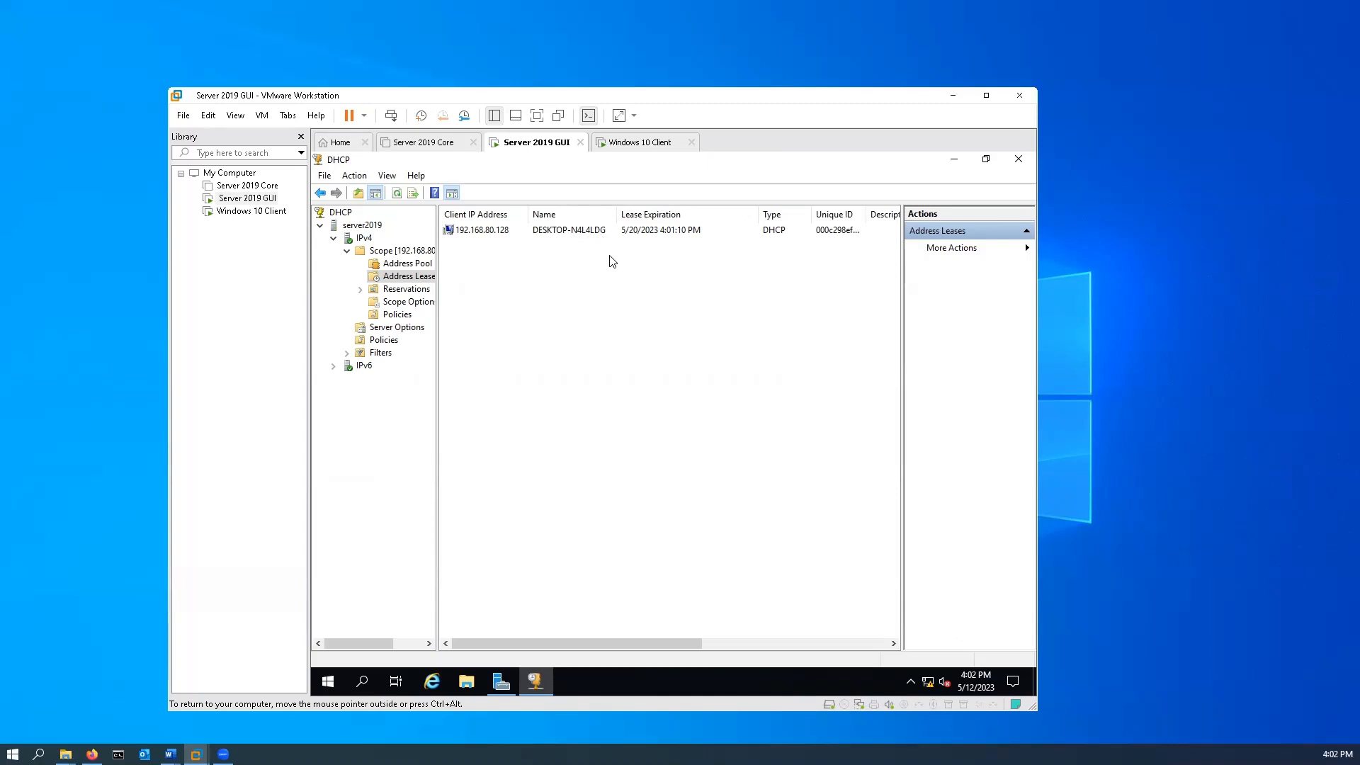
Switch to the Windows 10 Client machine and check its computer name with the hostname command.
{"action": "left_click", "coordinate": [637, 146]}
{"action": "left_click", "coordinate": [551, 491]}
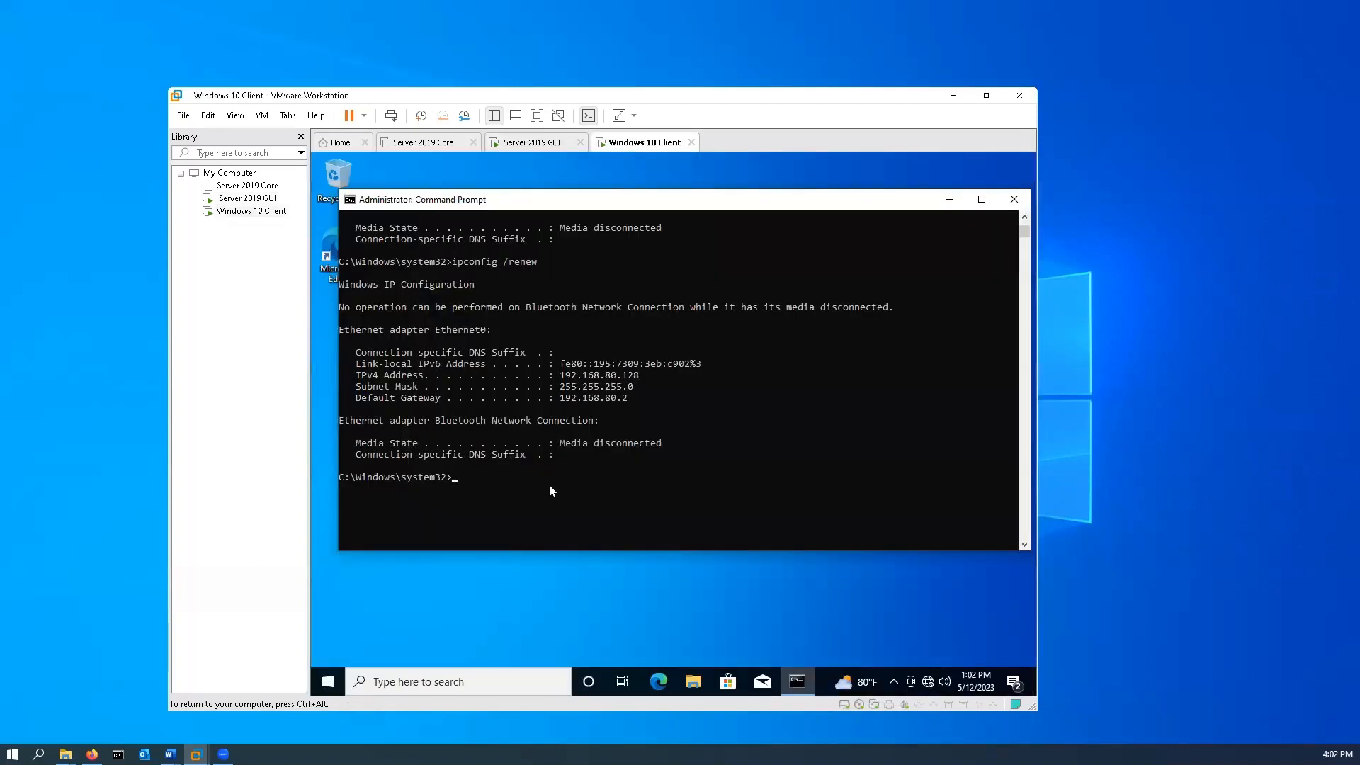
{"action": "type", "text": "hostm"}
{"action": "type", "text": "ame"}
{"action": "key", "text": "Return"}
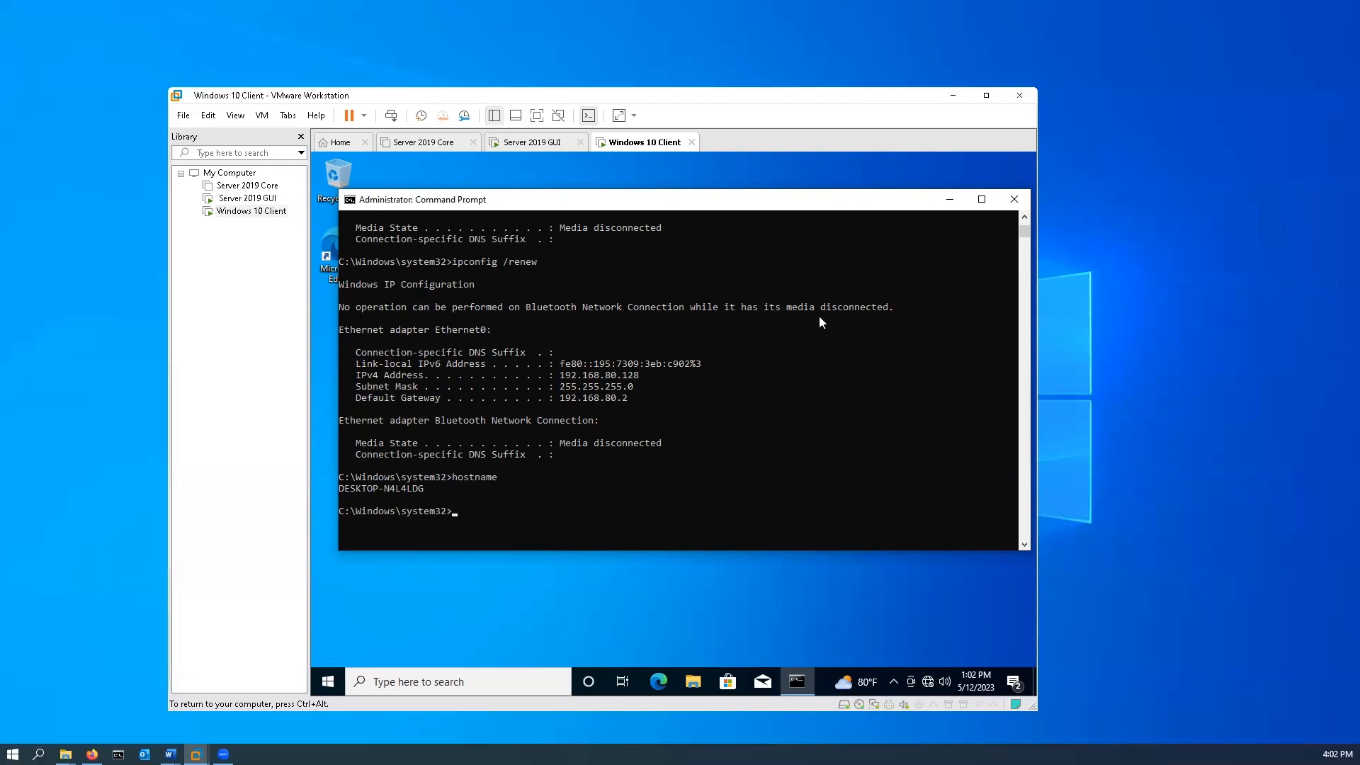
On the Server 2019 GUI machine, start a new reservation in Our Scope and name it Client 1.
{"action": "left_click", "coordinate": [541, 145]}
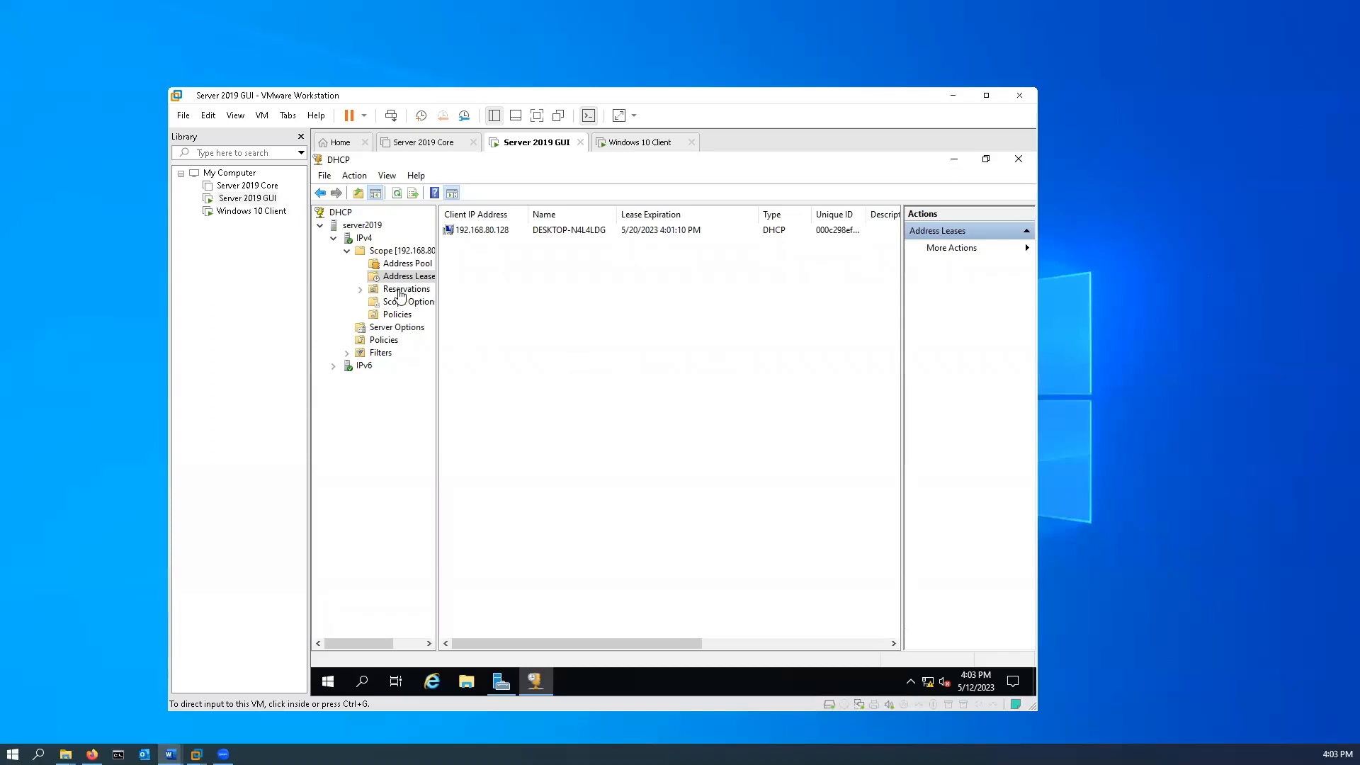
{"action": "left_click", "coordinate": [364, 291]}
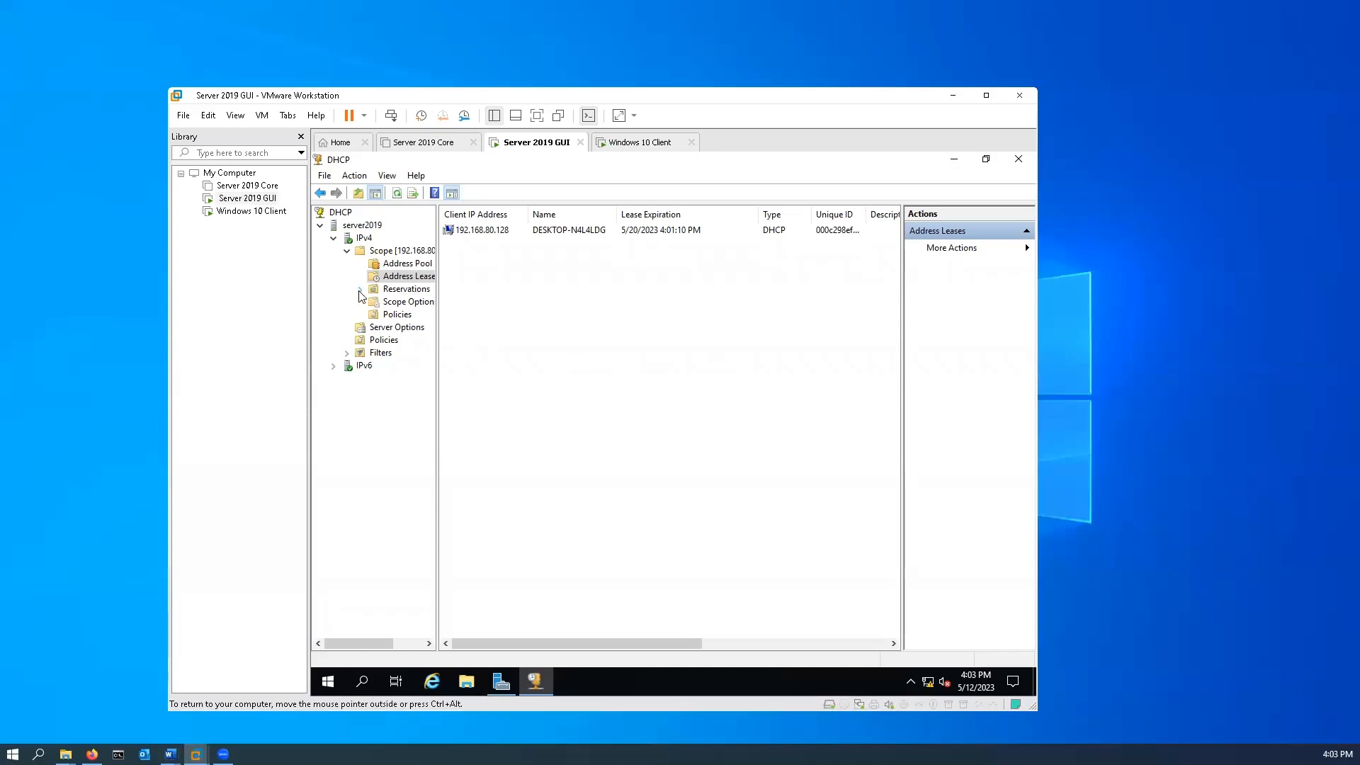
{"action": "left_click", "coordinate": [393, 290]}
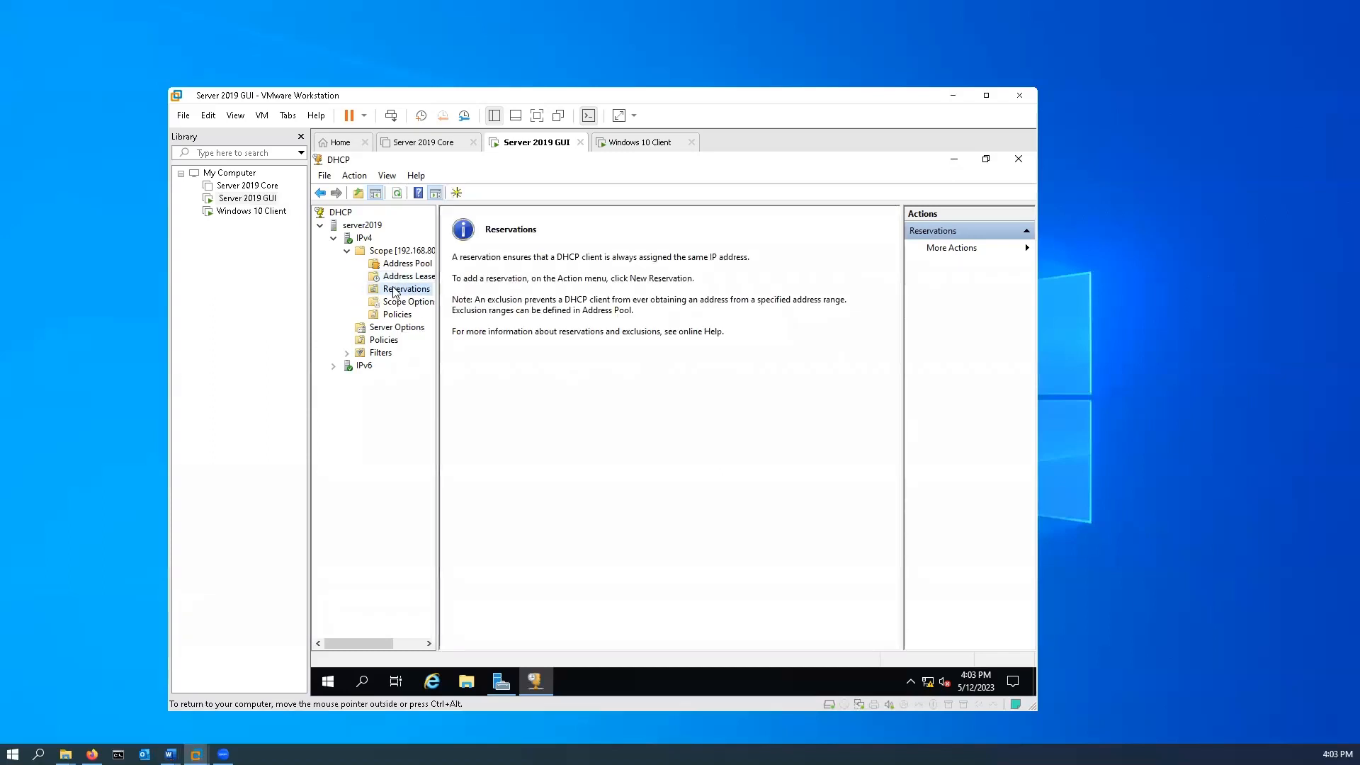
{"action": "right_click", "coordinate": [395, 293]}
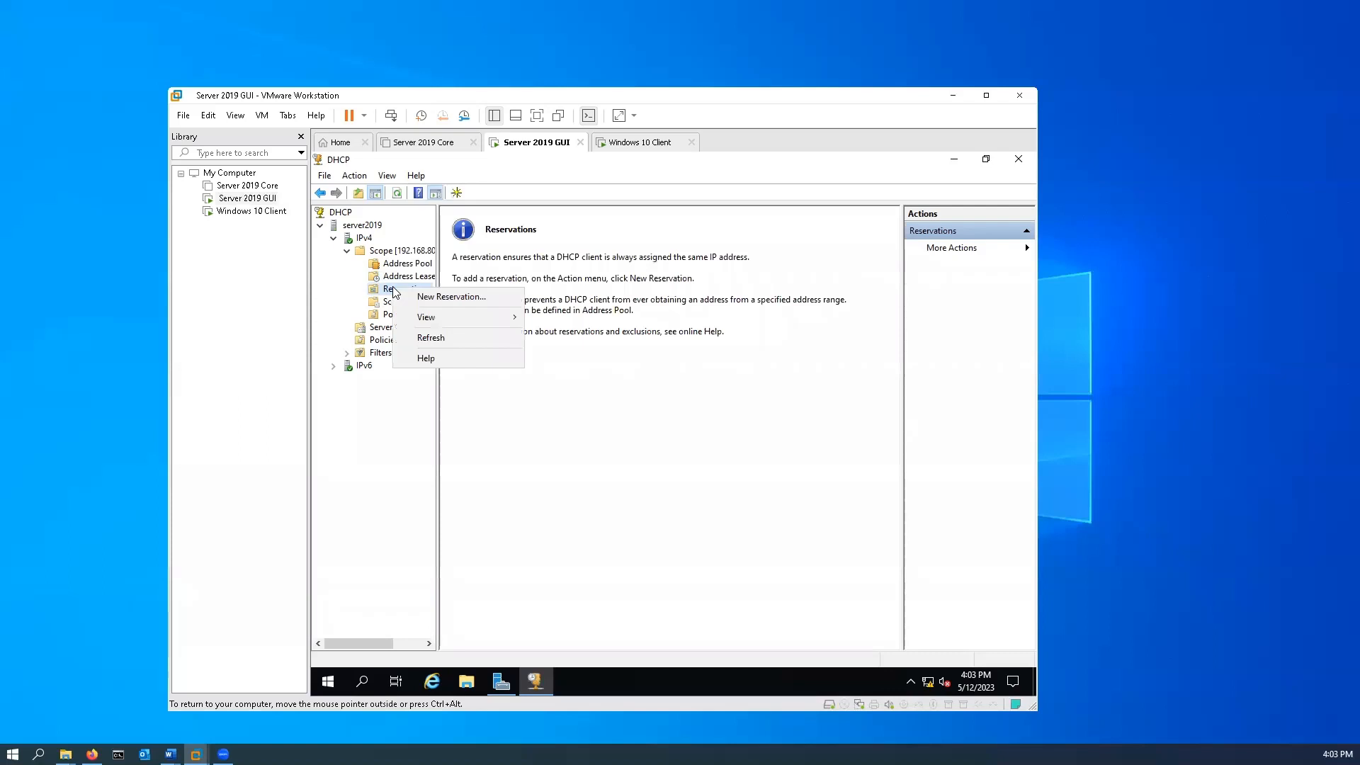
{"action": "left_click", "coordinate": [480, 296]}
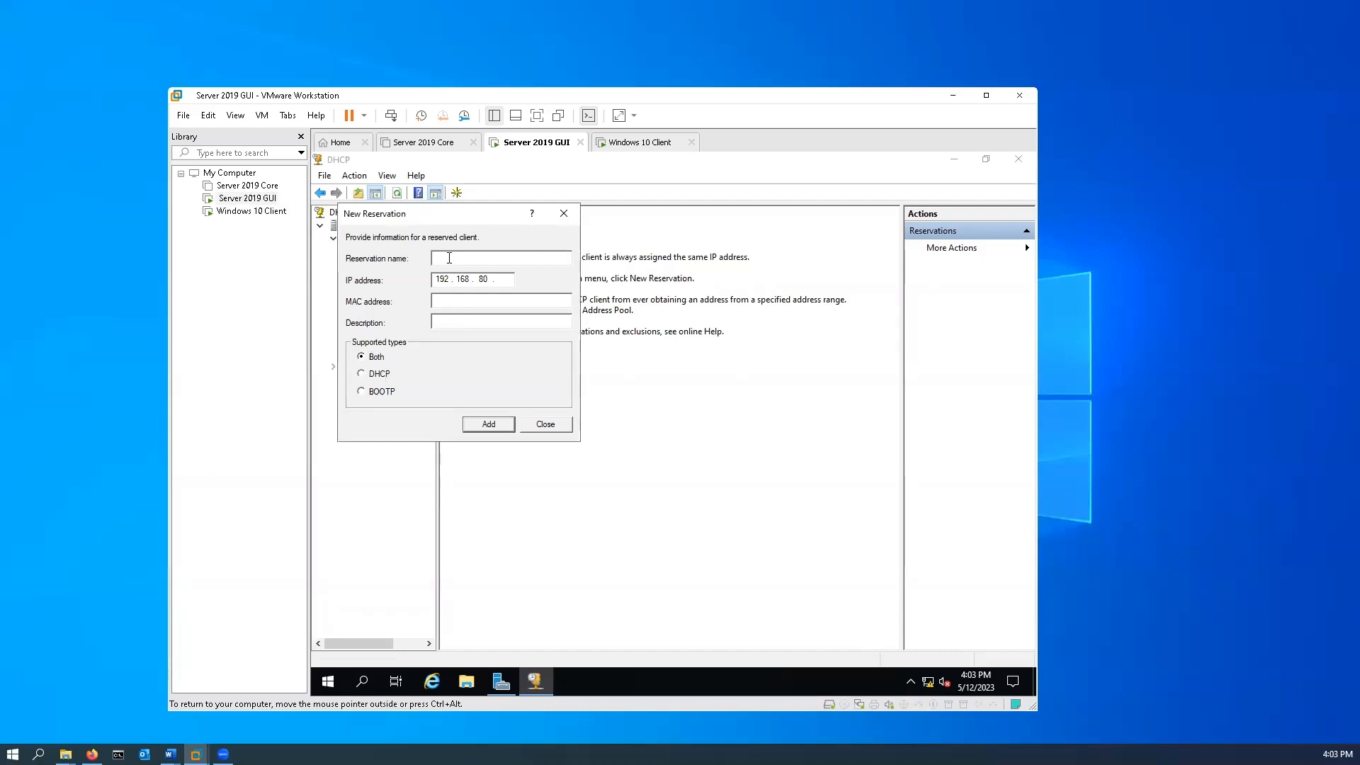
{"action": "type", "text": "Client 1"}
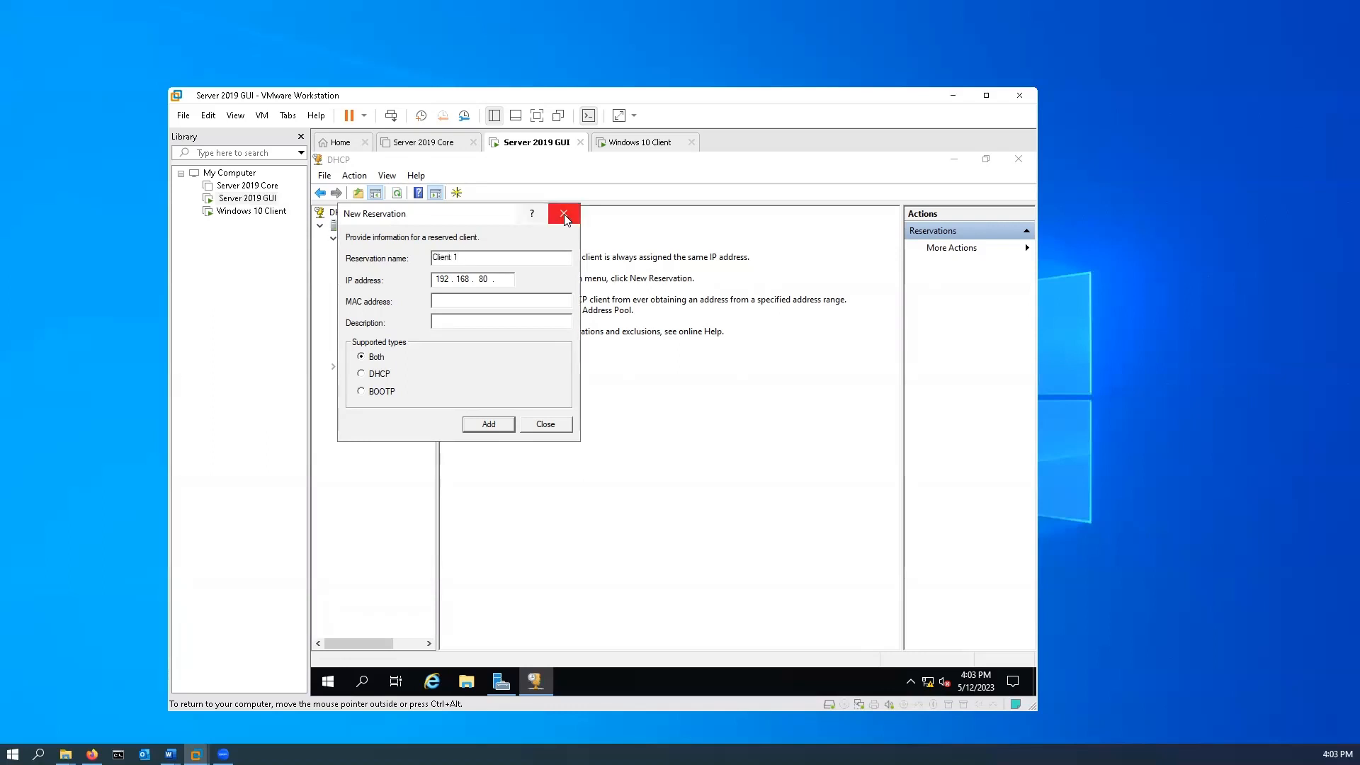
Set the reservation's IP address to 192.168.80.100 and move on to the MAC address.
{"action": "left_click", "coordinate": [501, 279]}
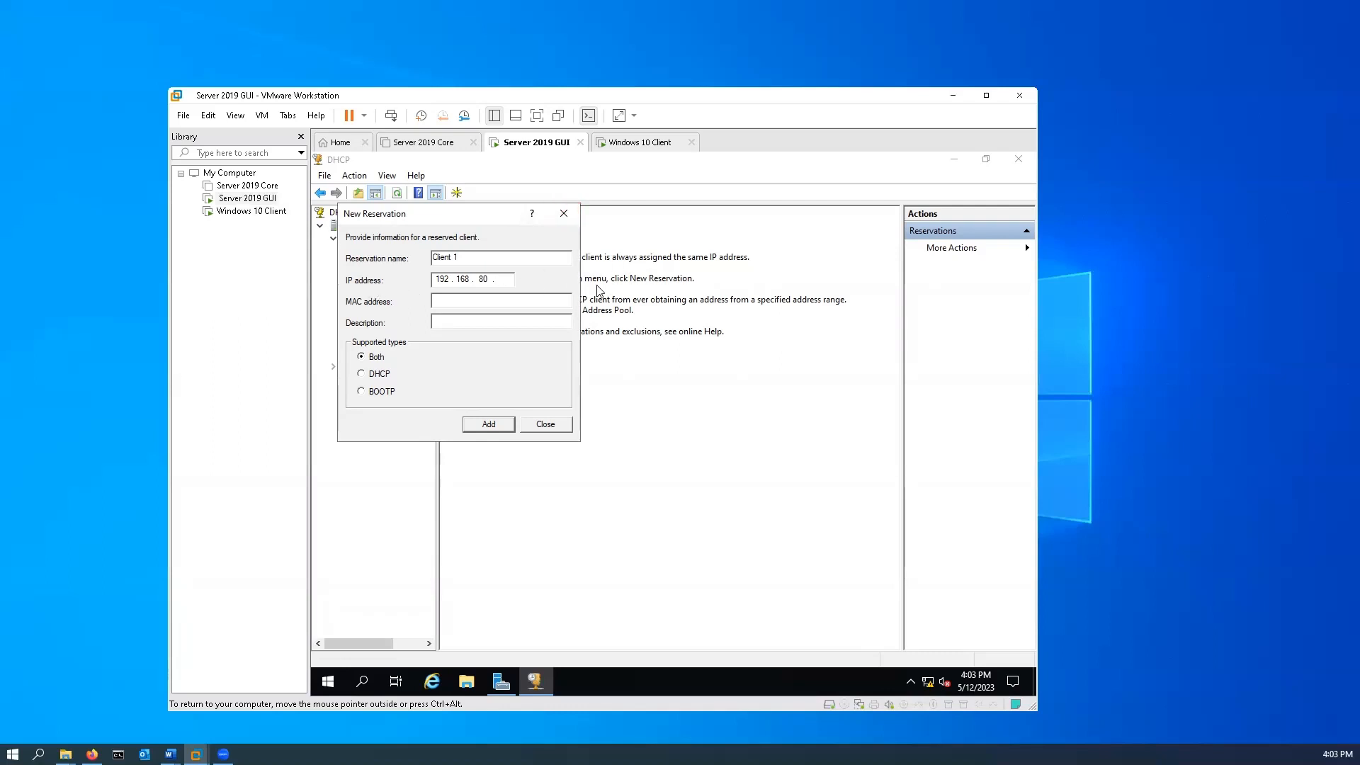
{"action": "type", "text": "100"}
{"action": "left_click", "coordinate": [463, 304]}
On the Windows 10 Client machine, run ipconfig /all and highlight the physical address of the Ethernet0 adapter.
{"action": "key", "text": "ctrl+alt"}
{"action": "left_click", "coordinate": [652, 145]}
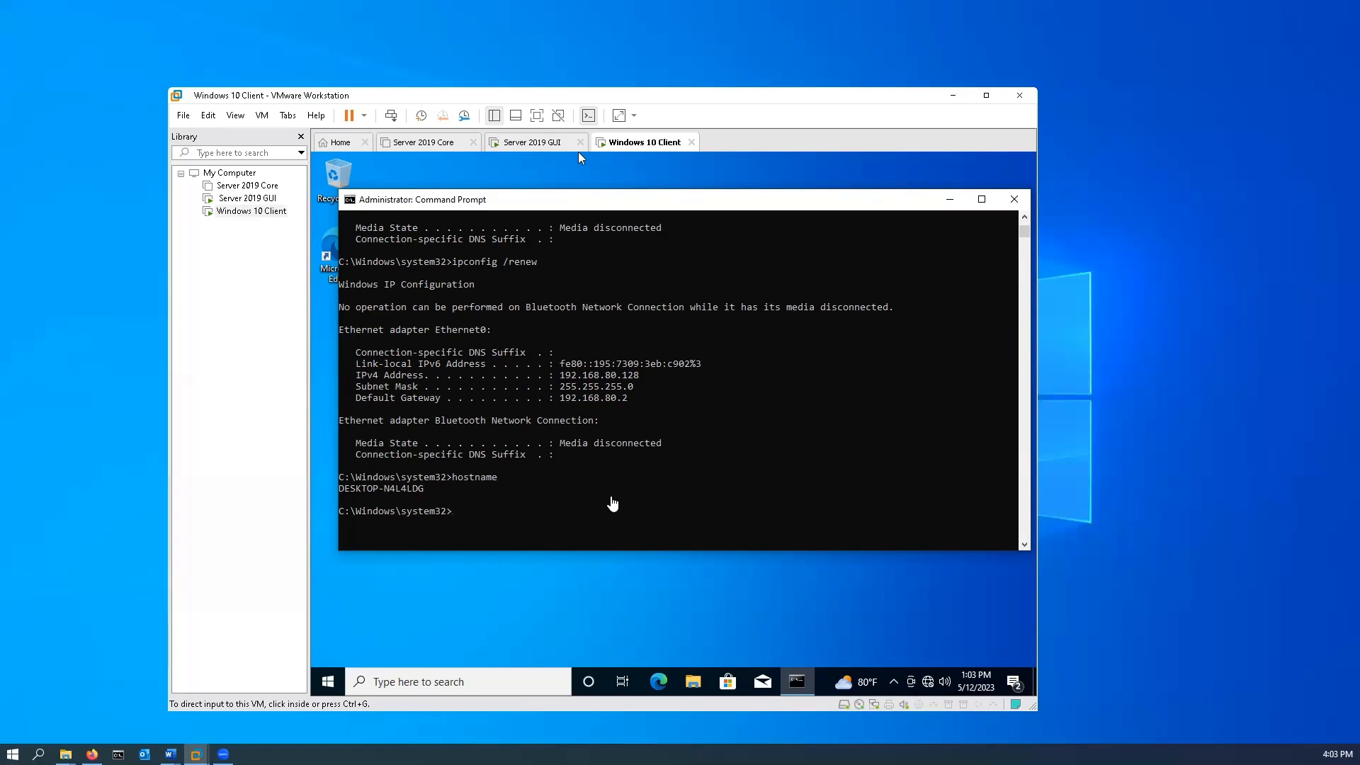
{"action": "left_click", "coordinate": [638, 500]}
{"action": "type", "text": "ipconfig"}
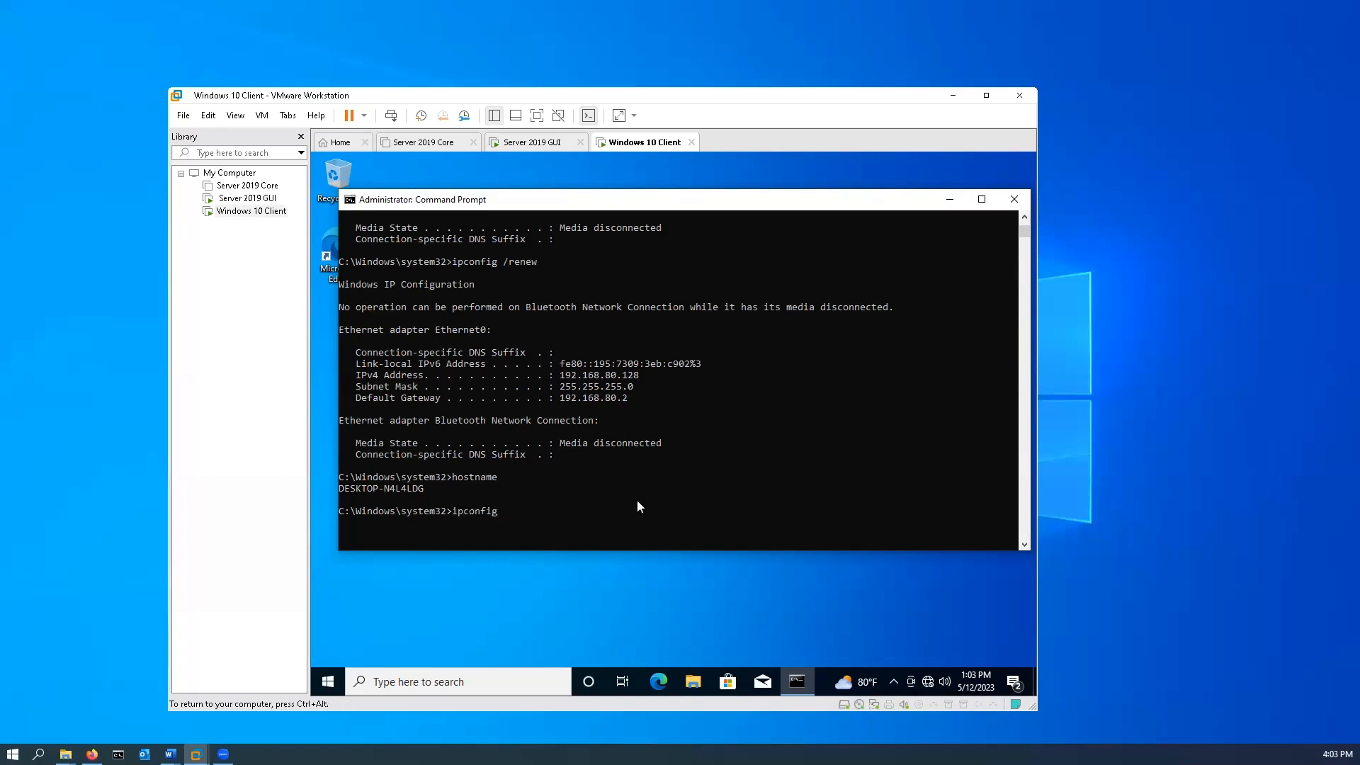
{"action": "type", "text": " /all"}
{"action": "key", "text": "Return"}
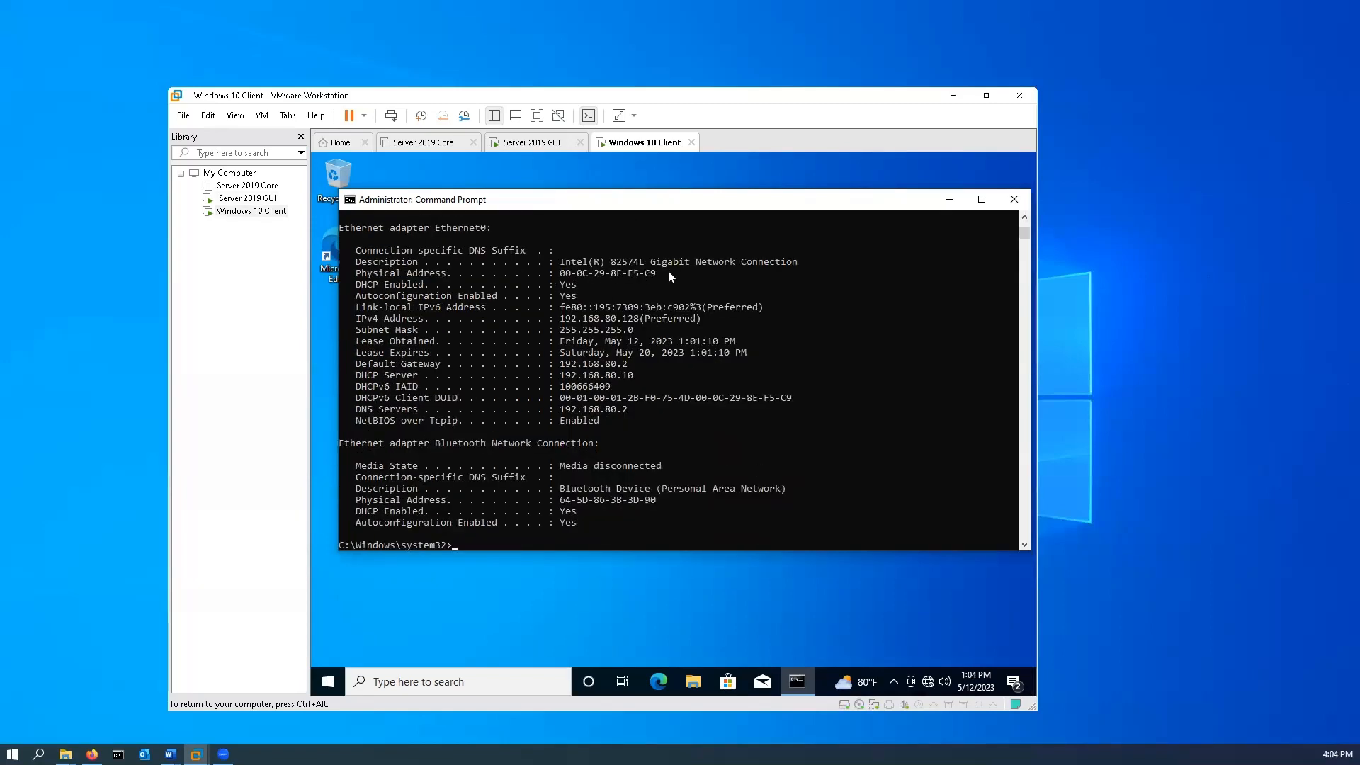
{"action": "left_click_drag", "start_coordinate": [663, 271], "coordinate": [560, 278]}
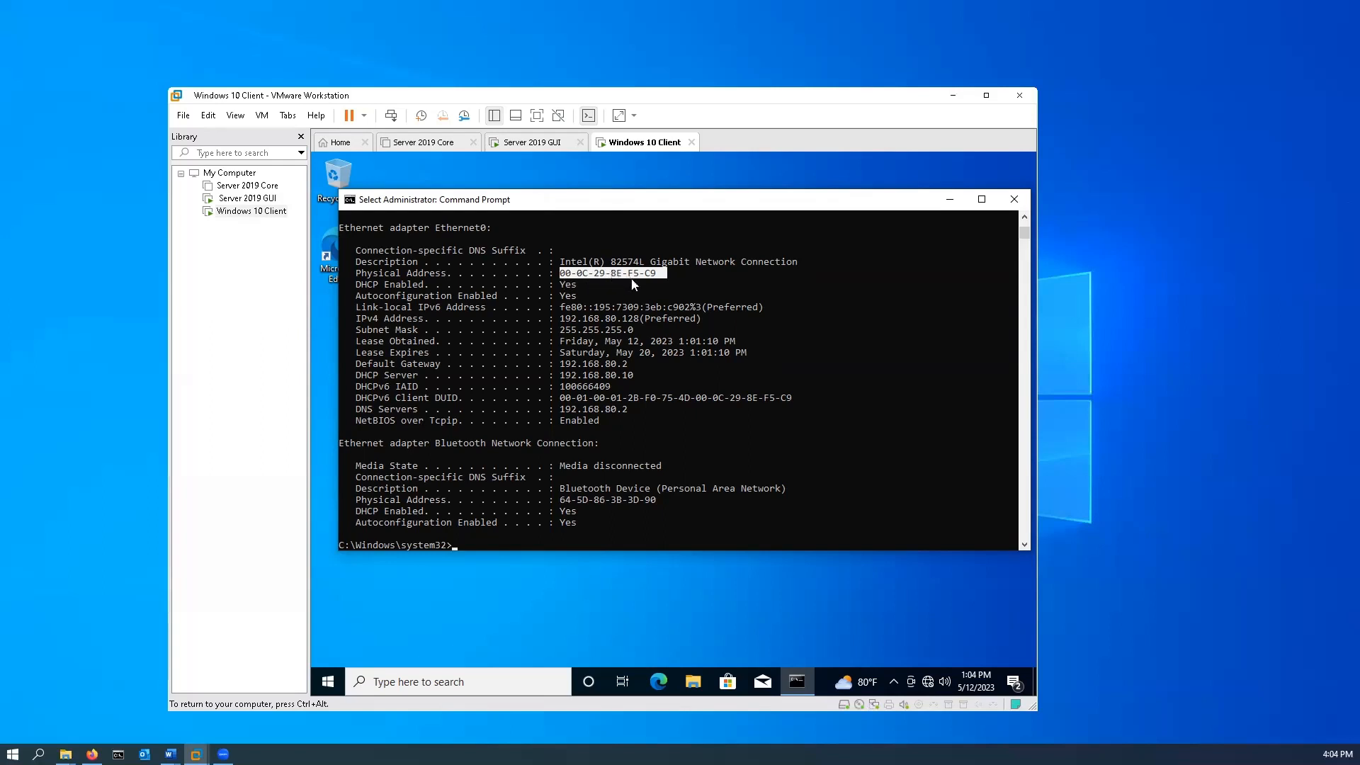
On the Server 2019 GUI machine, begin the reservation's MAC address with 00-0c-, checking it against the Windows 10 Client's physical address.
{"action": "left_click", "coordinate": [516, 145]}
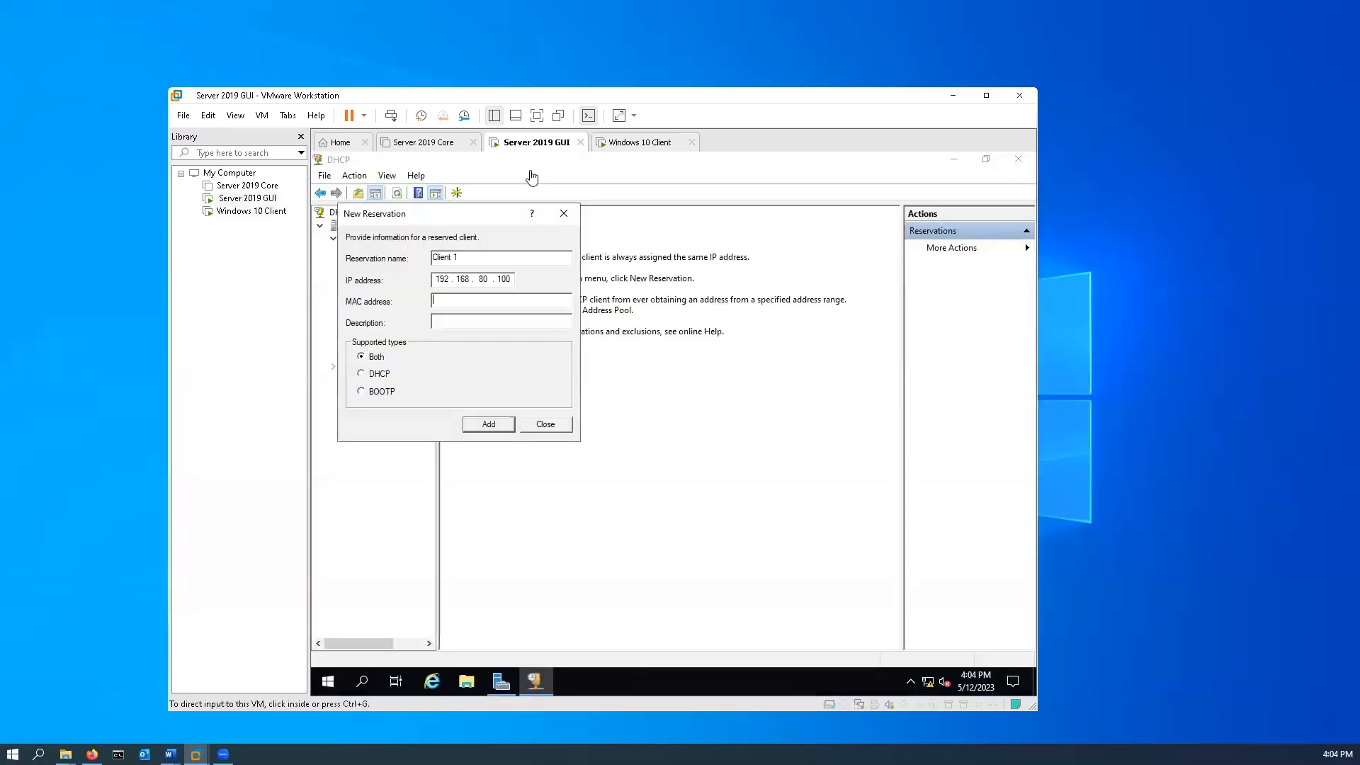
{"action": "left_click", "coordinate": [444, 305]}
{"action": "left_click", "coordinate": [444, 304]}
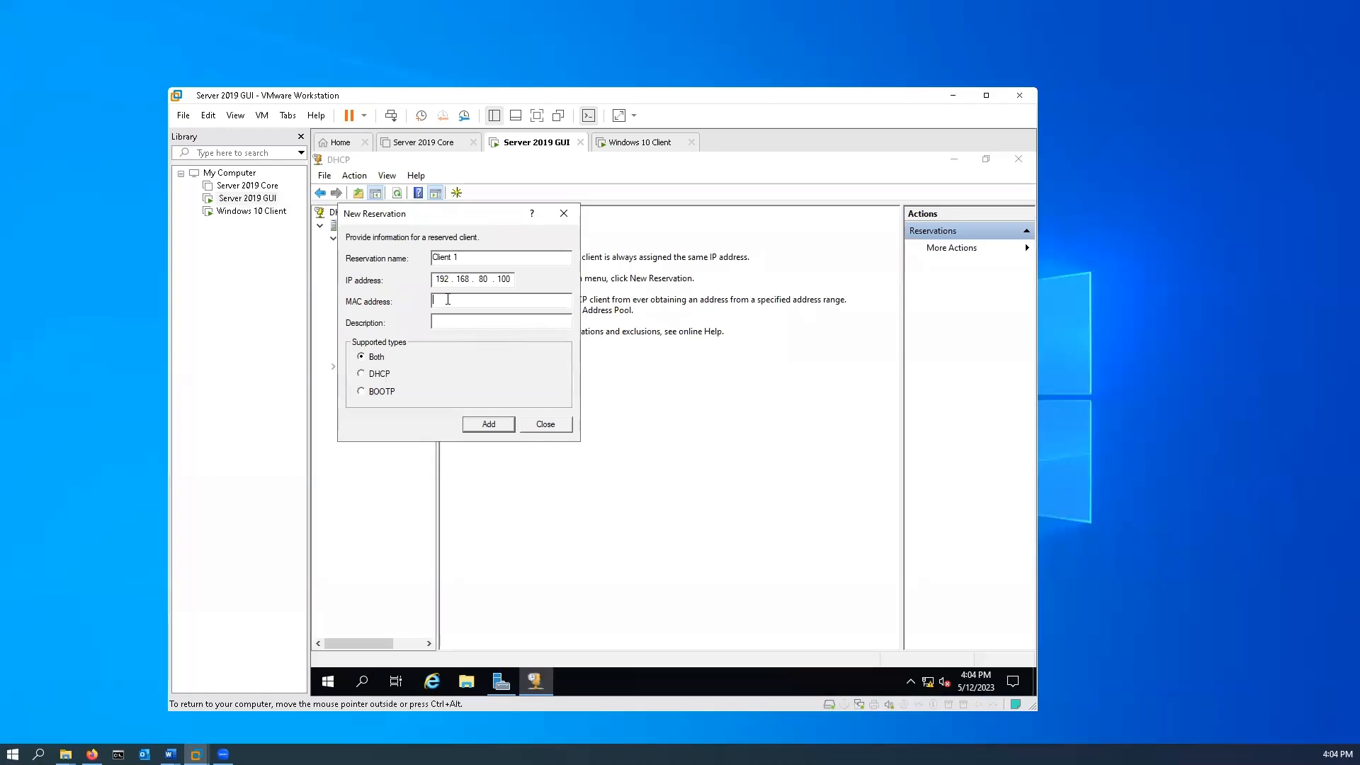
{"action": "type", "text": "00"}
{"action": "left_click", "coordinate": [627, 144]}
{"action": "left_click", "coordinate": [532, 143]}
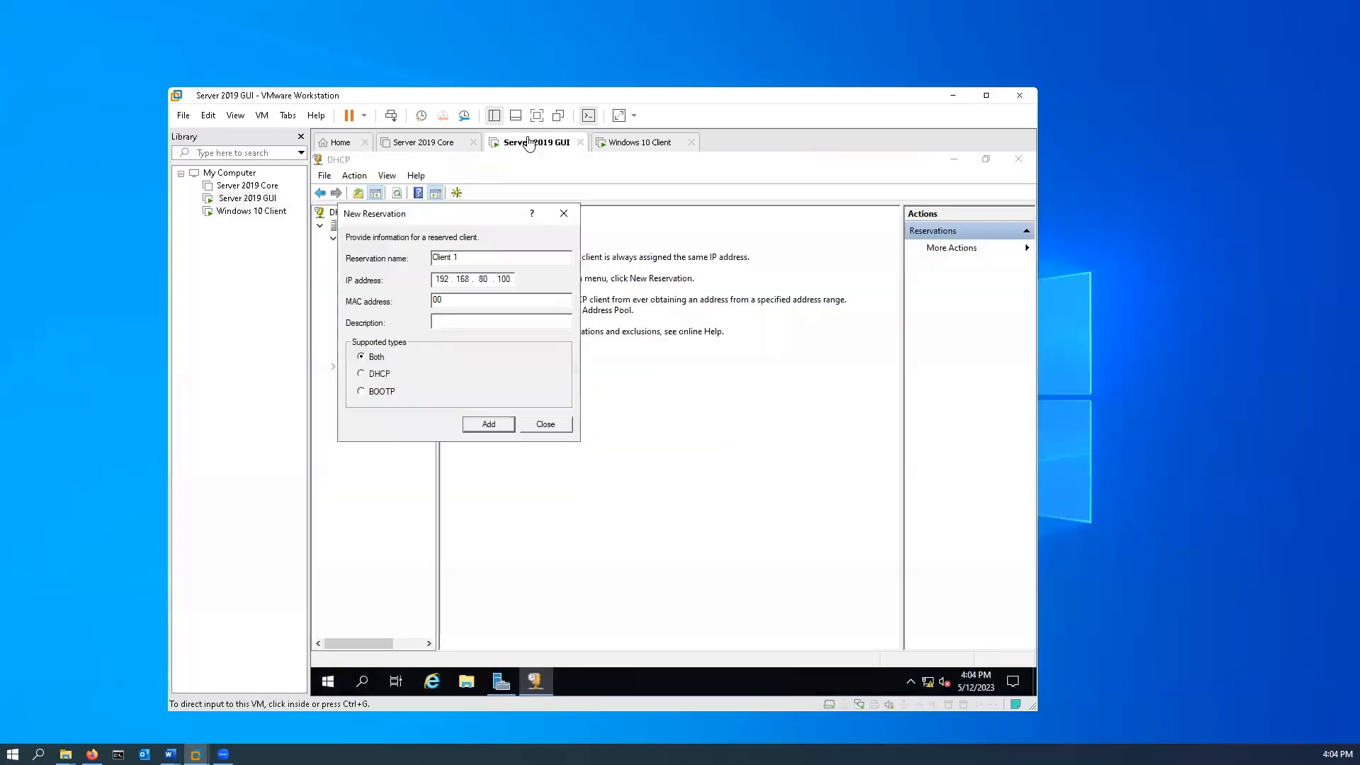
{"action": "left_click", "coordinate": [494, 302]}
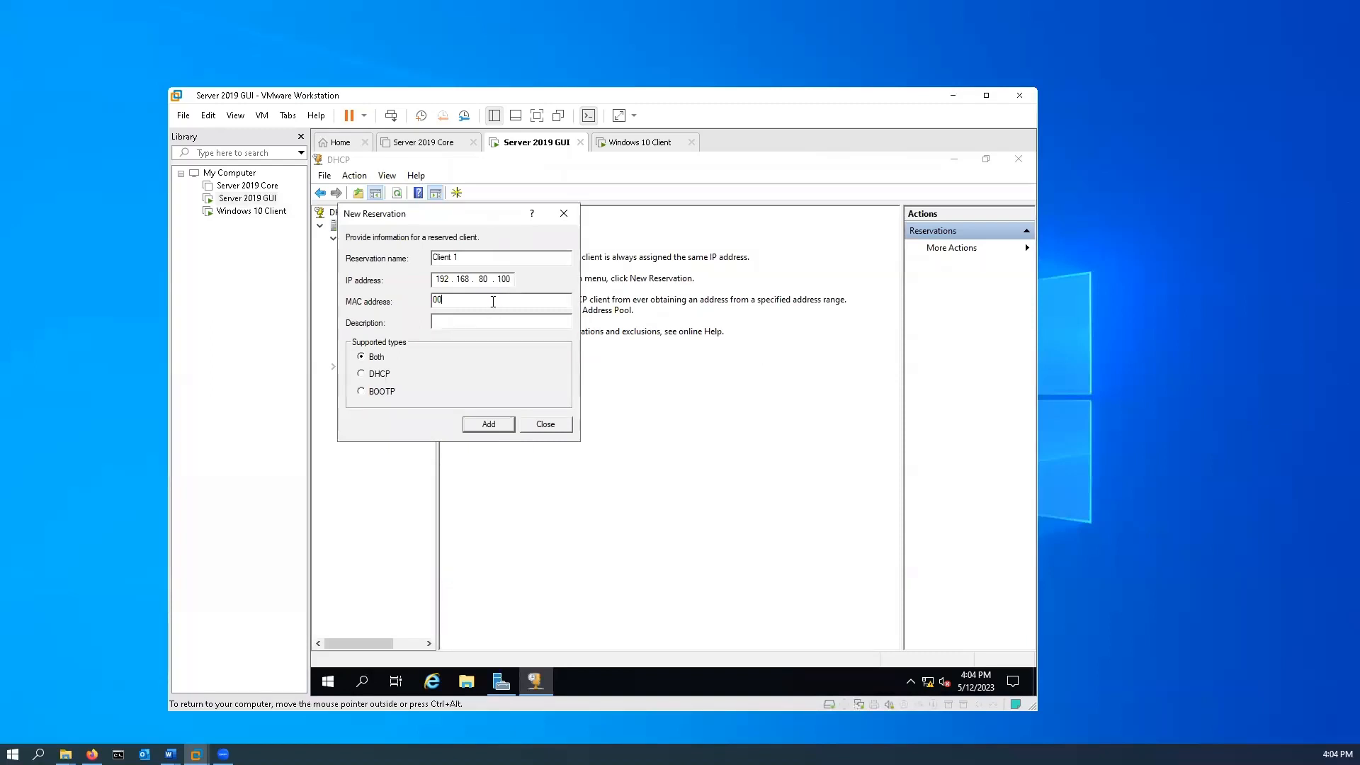
{"action": "type", "text": "0c-"}
Complete the reservation's MAC address as 00-0c-29-8e-f5-c9, rechecking the physical address on the Windows 10 Client machine.
{"action": "left_click", "coordinate": [645, 142]}
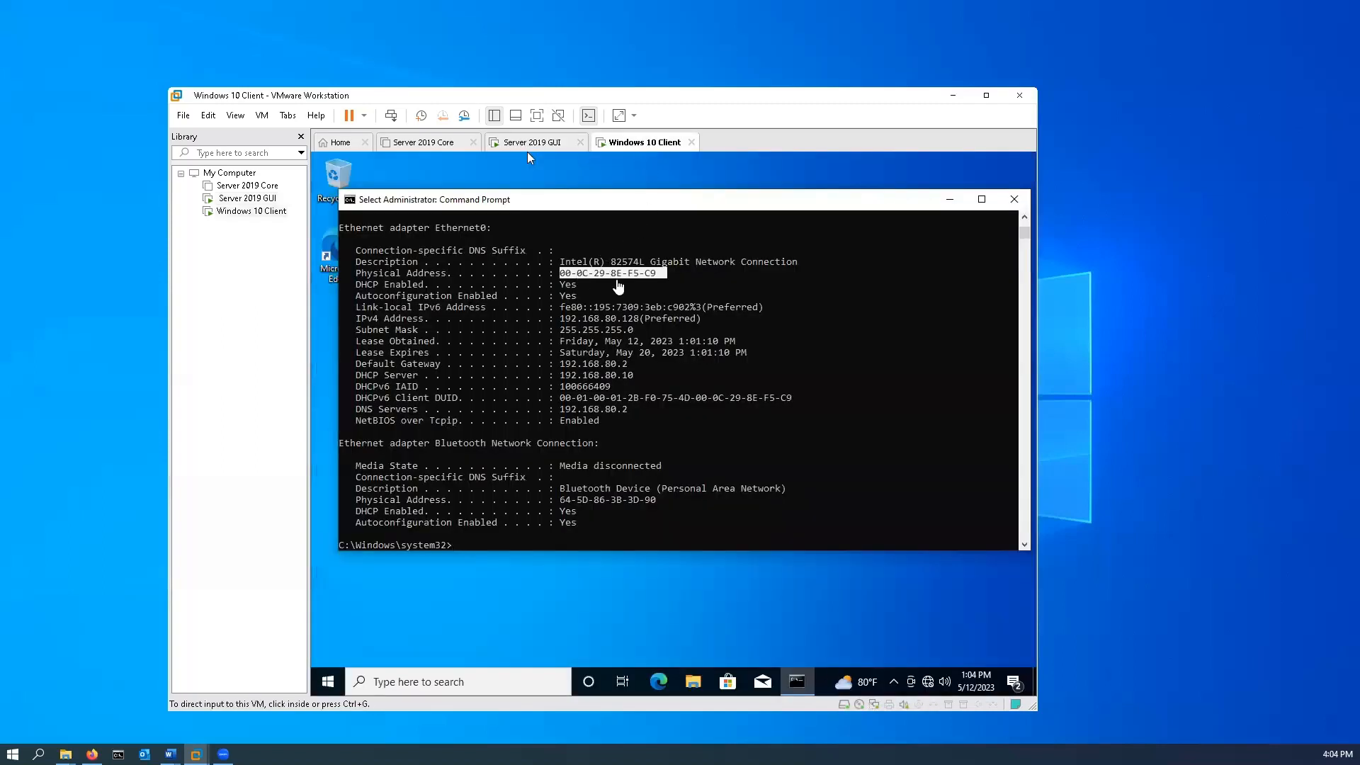
{"action": "left_click", "coordinate": [549, 144]}
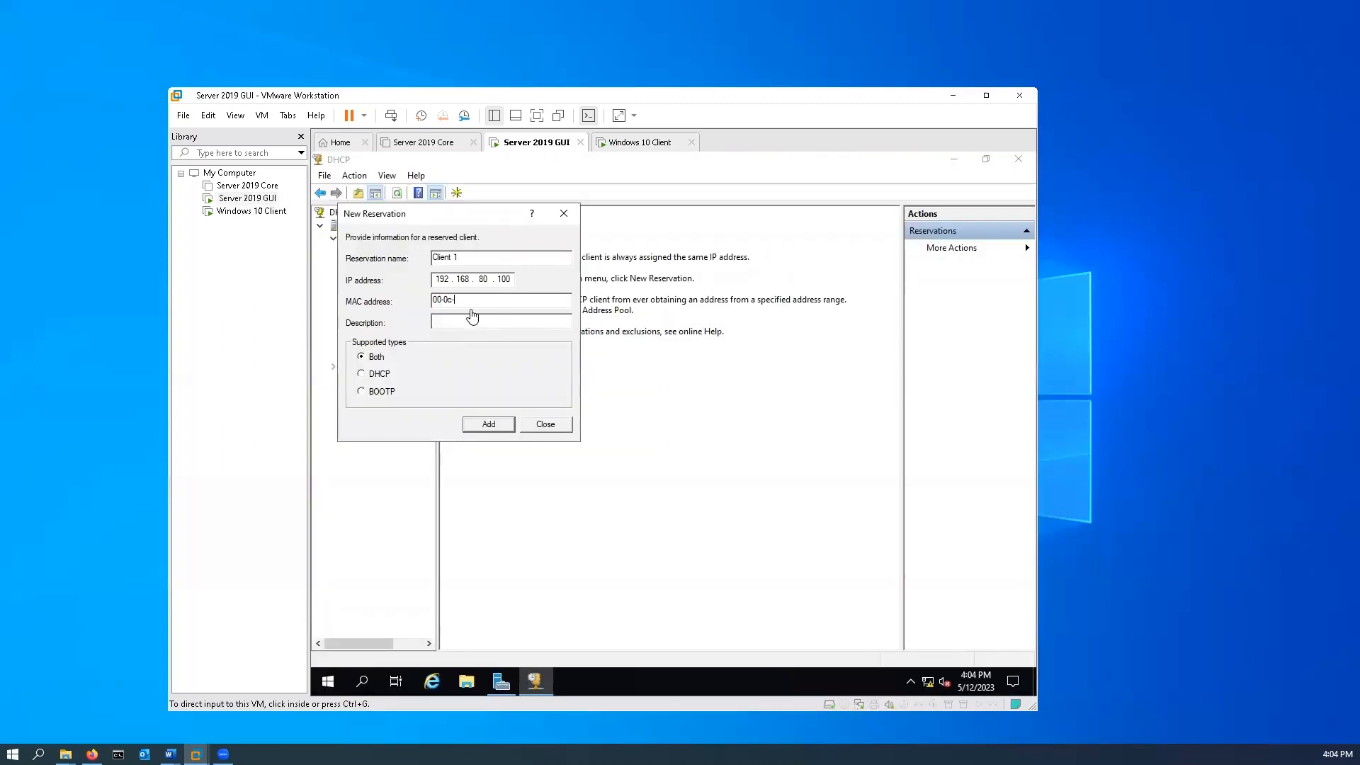
{"action": "type", "text": "2"}
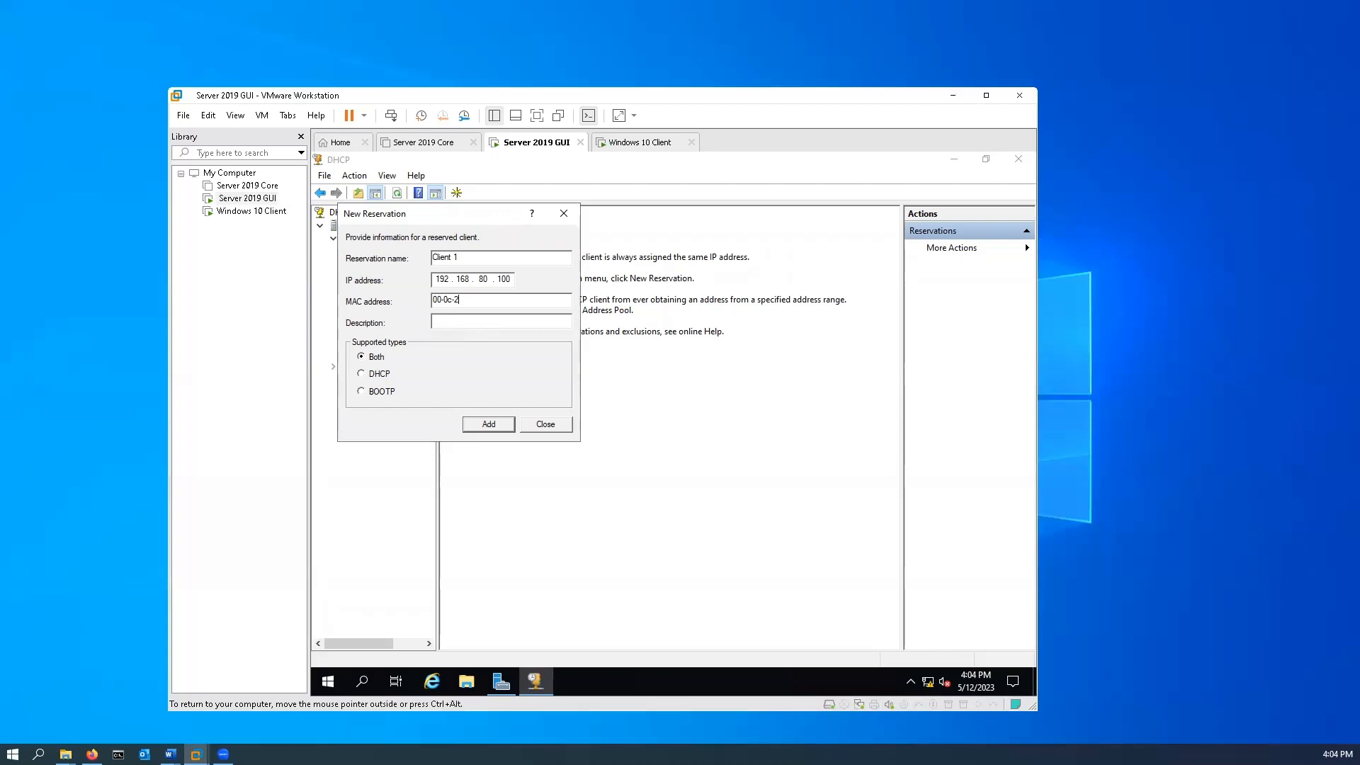
{"action": "type", "text": "9-8e"}
{"action": "left_click", "coordinate": [638, 143]}
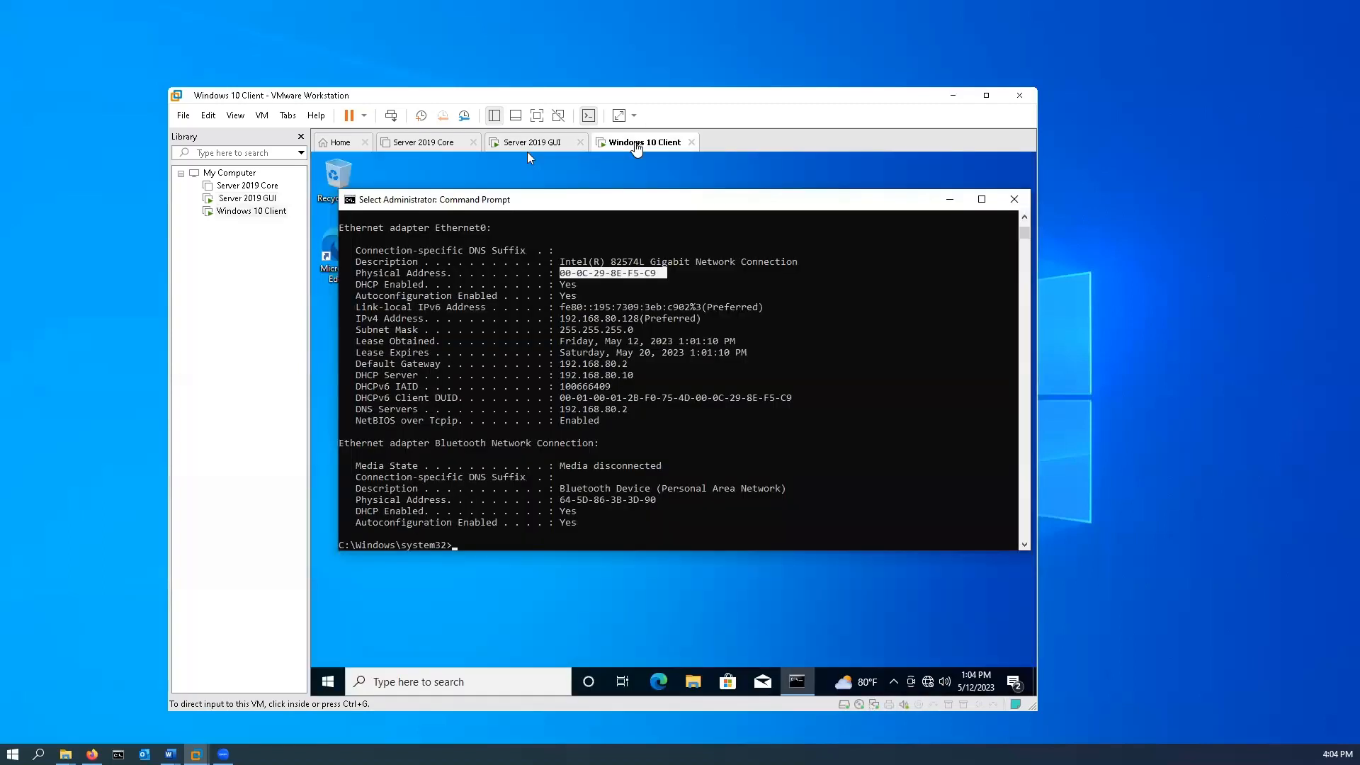
{"action": "left_click", "coordinate": [527, 145]}
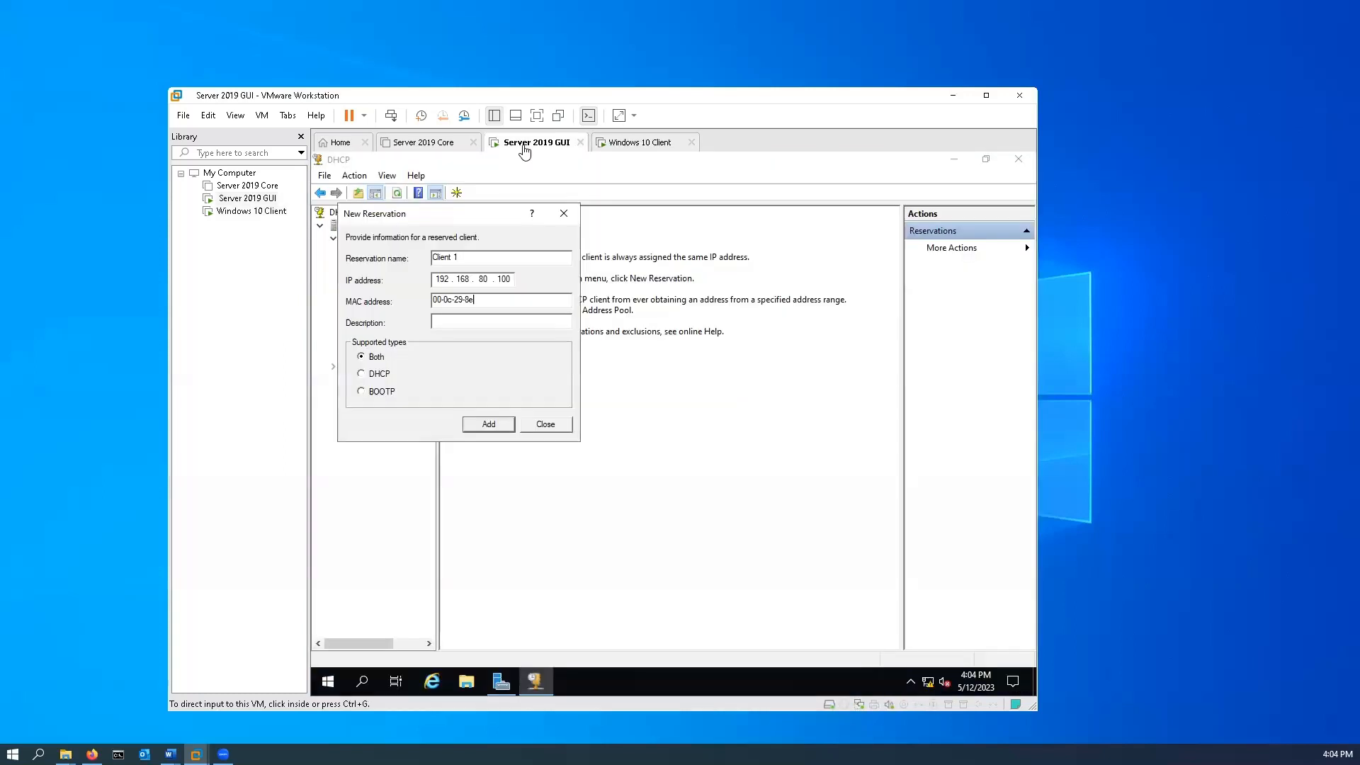
{"action": "left_click", "coordinate": [478, 300]}
{"action": "type", "text": "00-0c-29-8e-"}
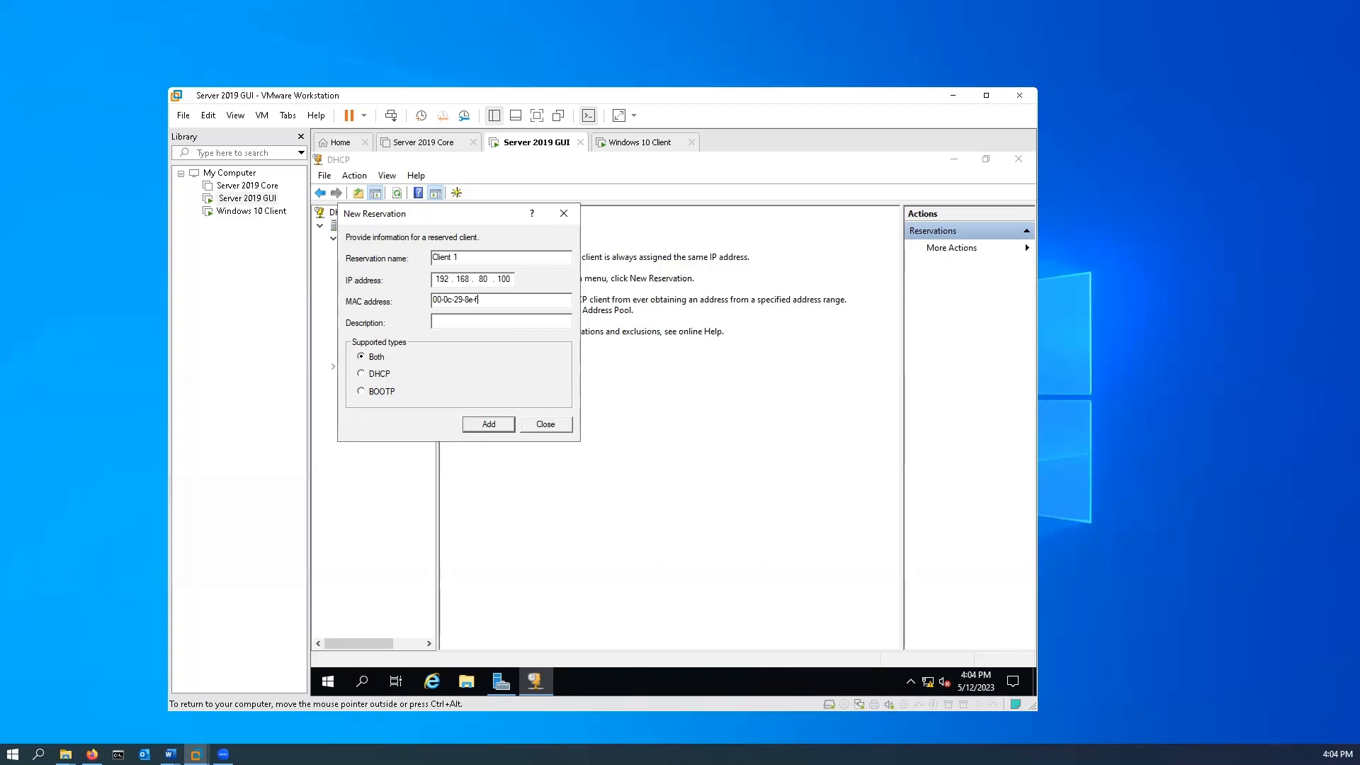
{"action": "type", "text": "f5-c9"}
Enter a description for the Client 1 reservation, add the reservation and close the New Reservation dialog.
{"action": "left_click", "coordinate": [462, 321]}
{"action": "type", "text": "that chient"}
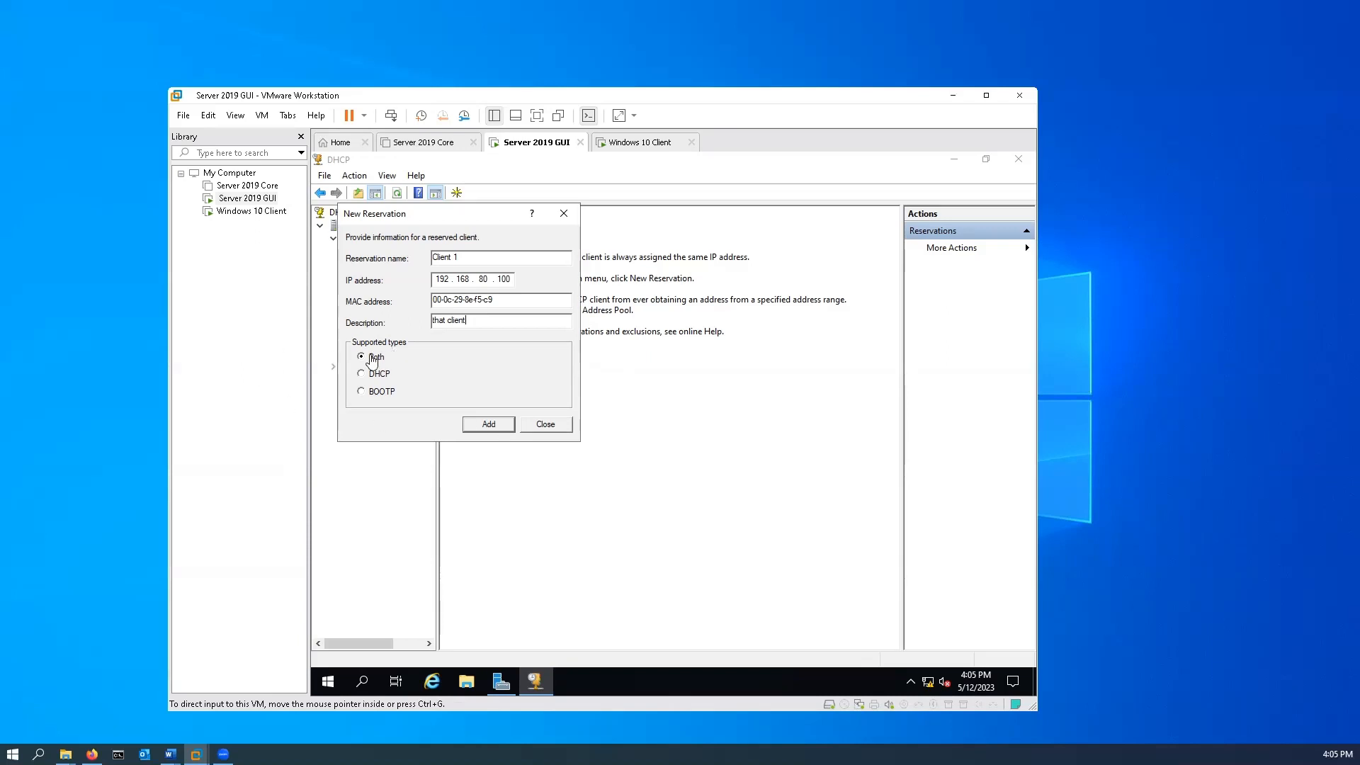
{"action": "left_click", "coordinate": [500, 428]}
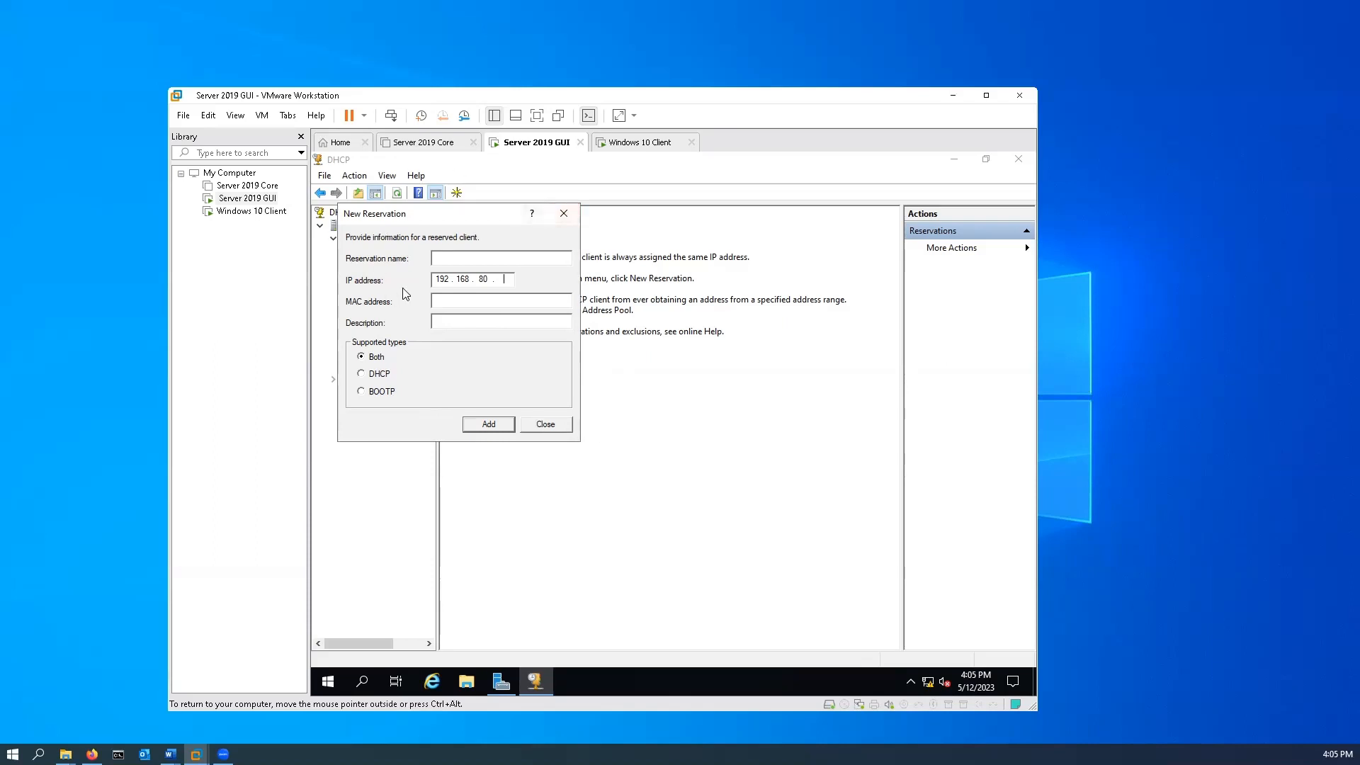
{"action": "left_click", "coordinate": [555, 428]}
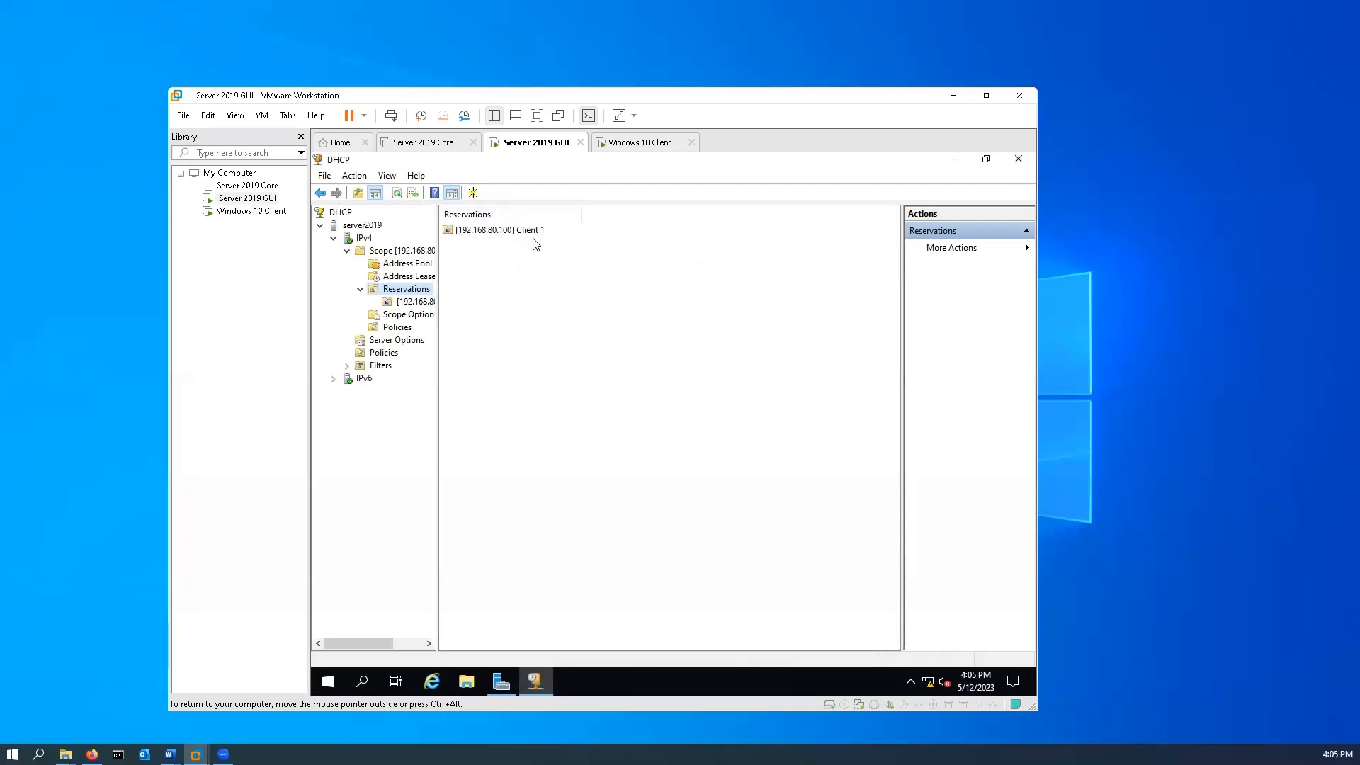
Switch to the Windows 10 Client machine and check its current IP configuration with the ipconfig command.
{"action": "left_click", "coordinate": [629, 143]}
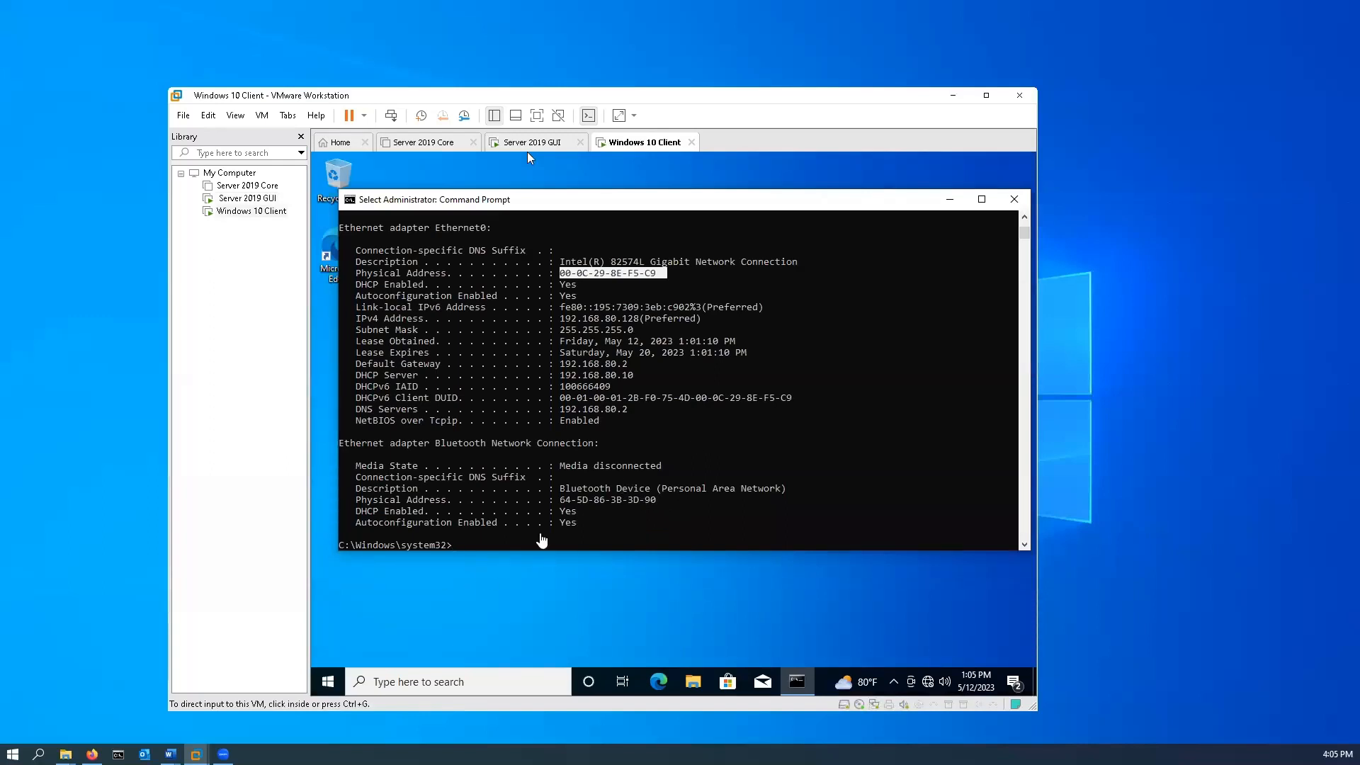
{"action": "left_click", "coordinate": [544, 547]}
{"action": "left_click", "coordinate": [545, 544]}
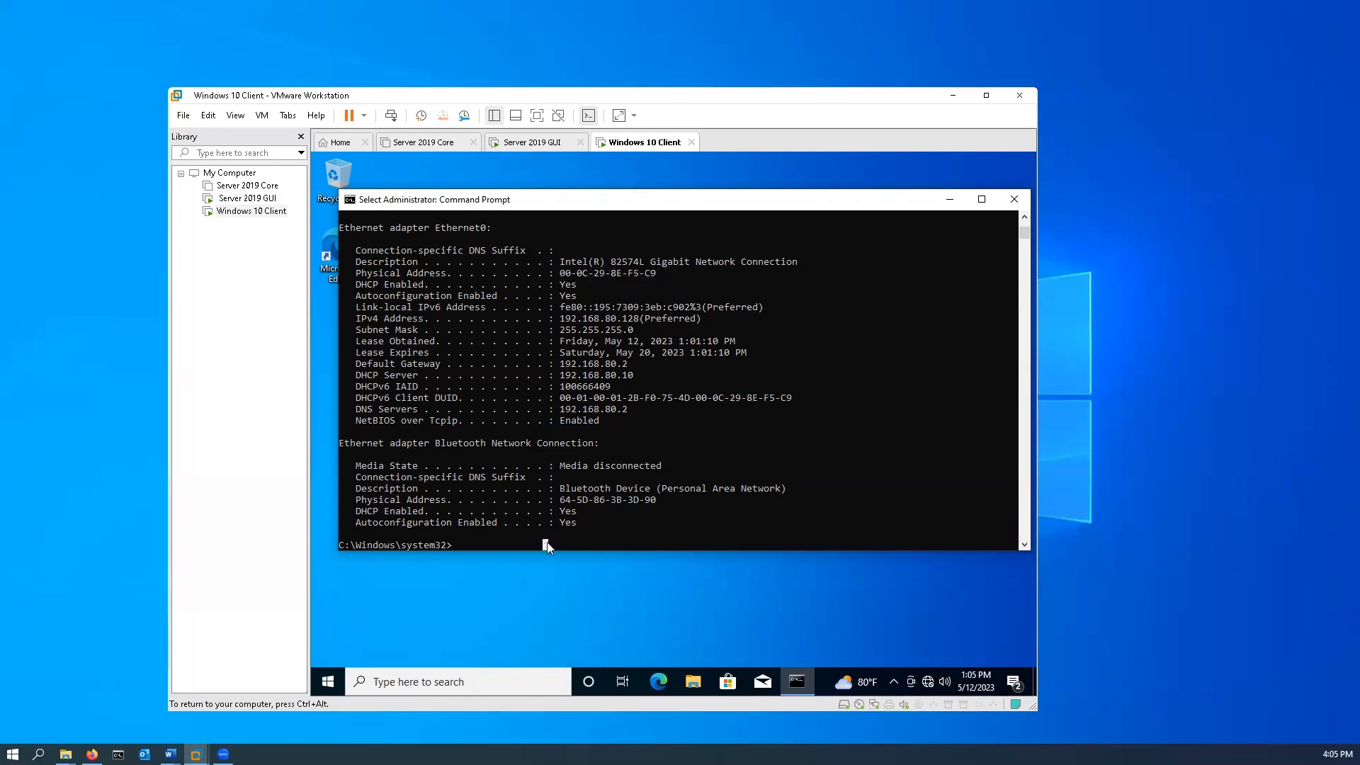
{"action": "type", "text": "ipconfi"}
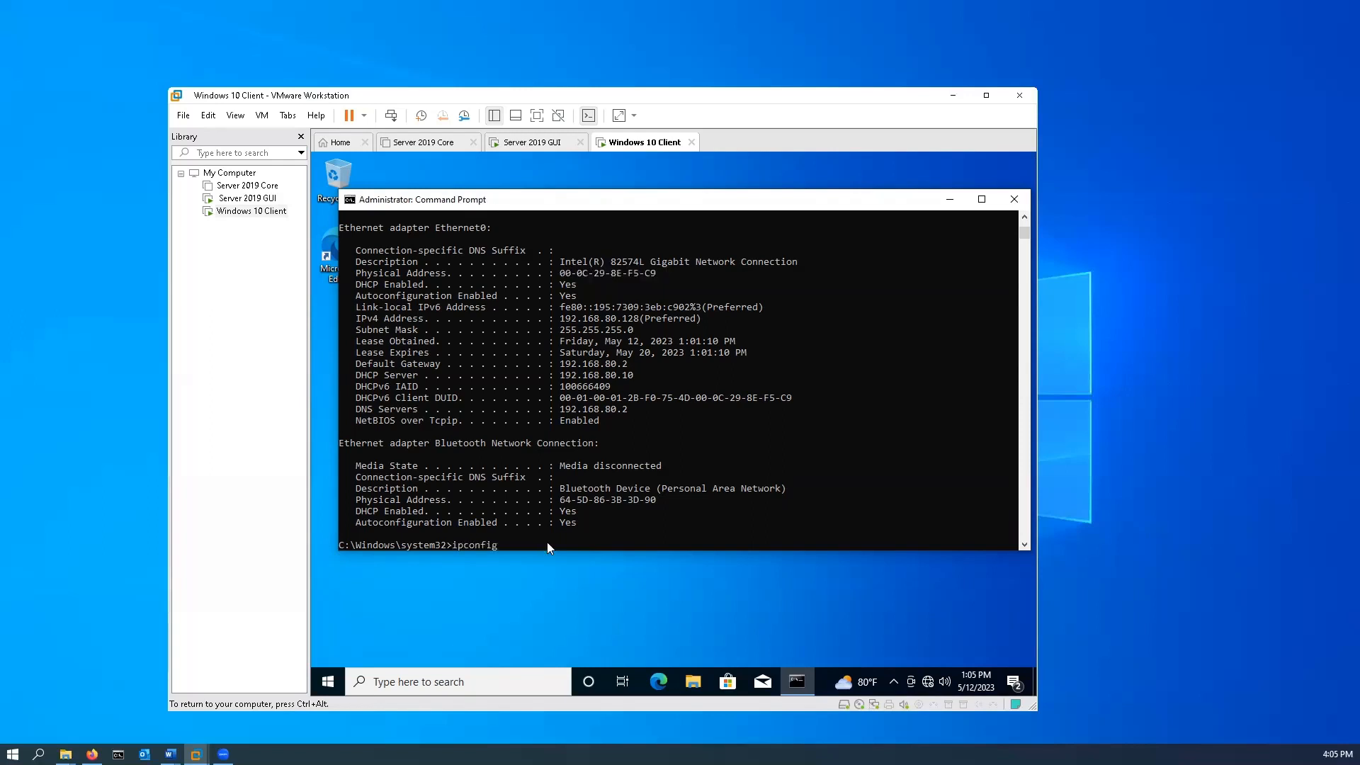
{"action": "type", "text": "g"}
{"action": "key", "text": "Return"}
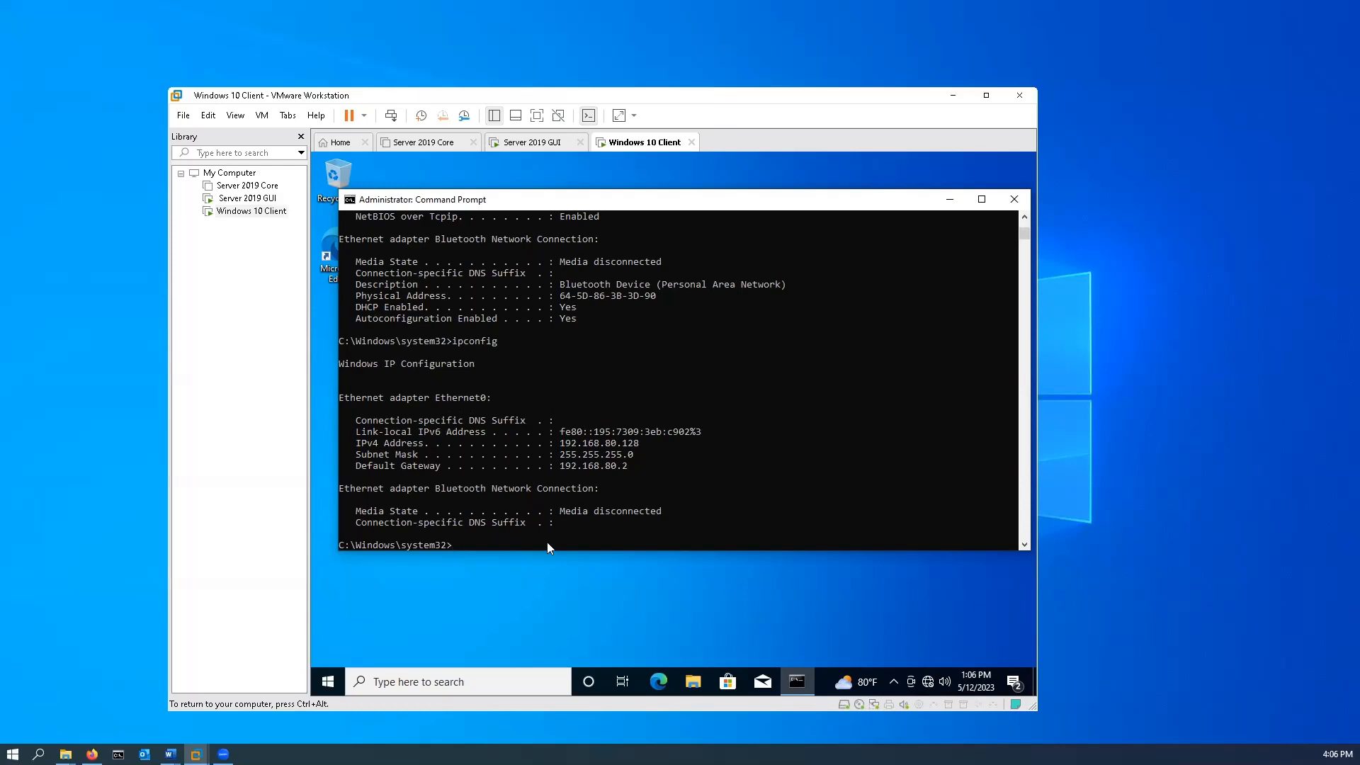
Release the Windows 10 Client's current address with ipconfig /release.
{"action": "key", "text": "Up"}
{"action": "key", "text": "Up"}
{"action": "key", "text": "Up"}
{"action": "key", "text": "Up"}
{"action": "key", "text": "Return"}
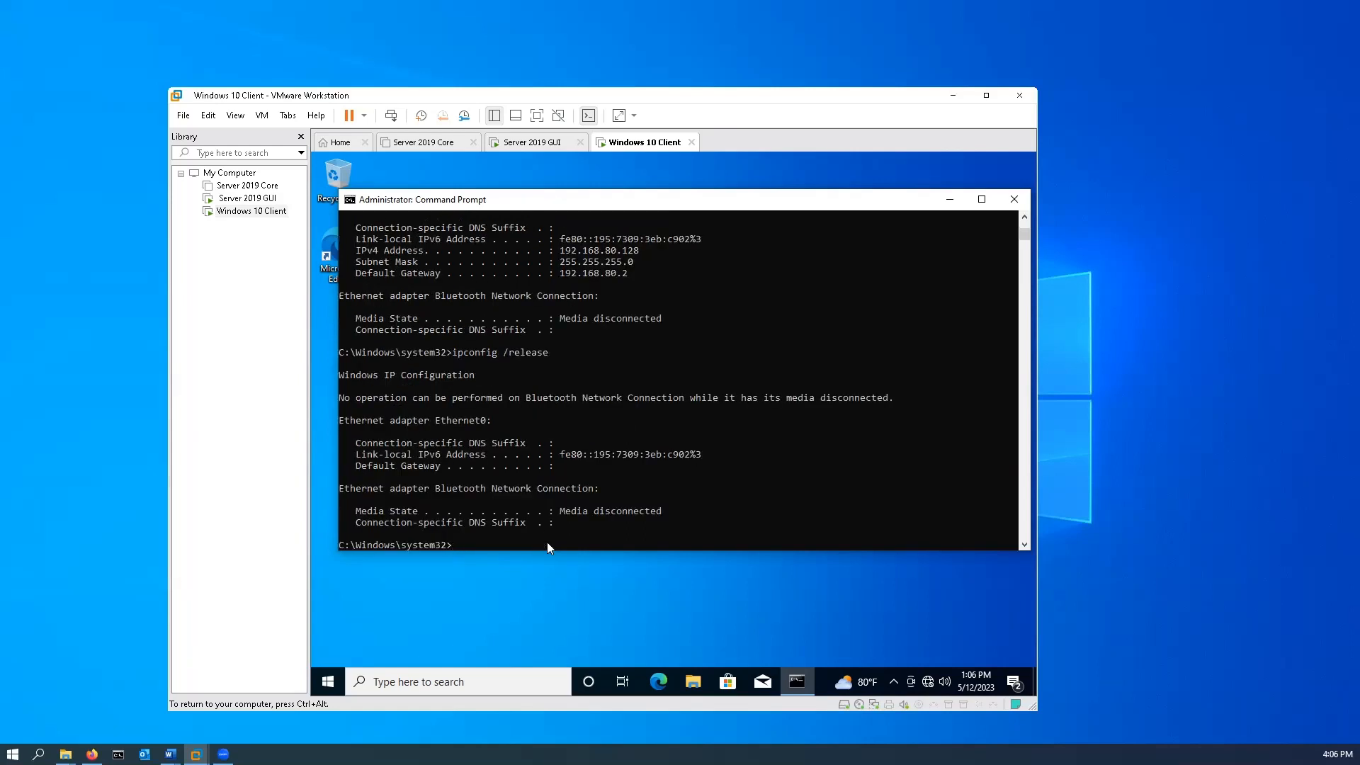
Request a new address lease for the Windows 10 Client with ipconfig /renew.
{"action": "type", "text": "ipconfig"}
{"action": "key", "text": "Up"}
{"action": "key", "text": "Down"}
{"action": "key", "text": "Return"}
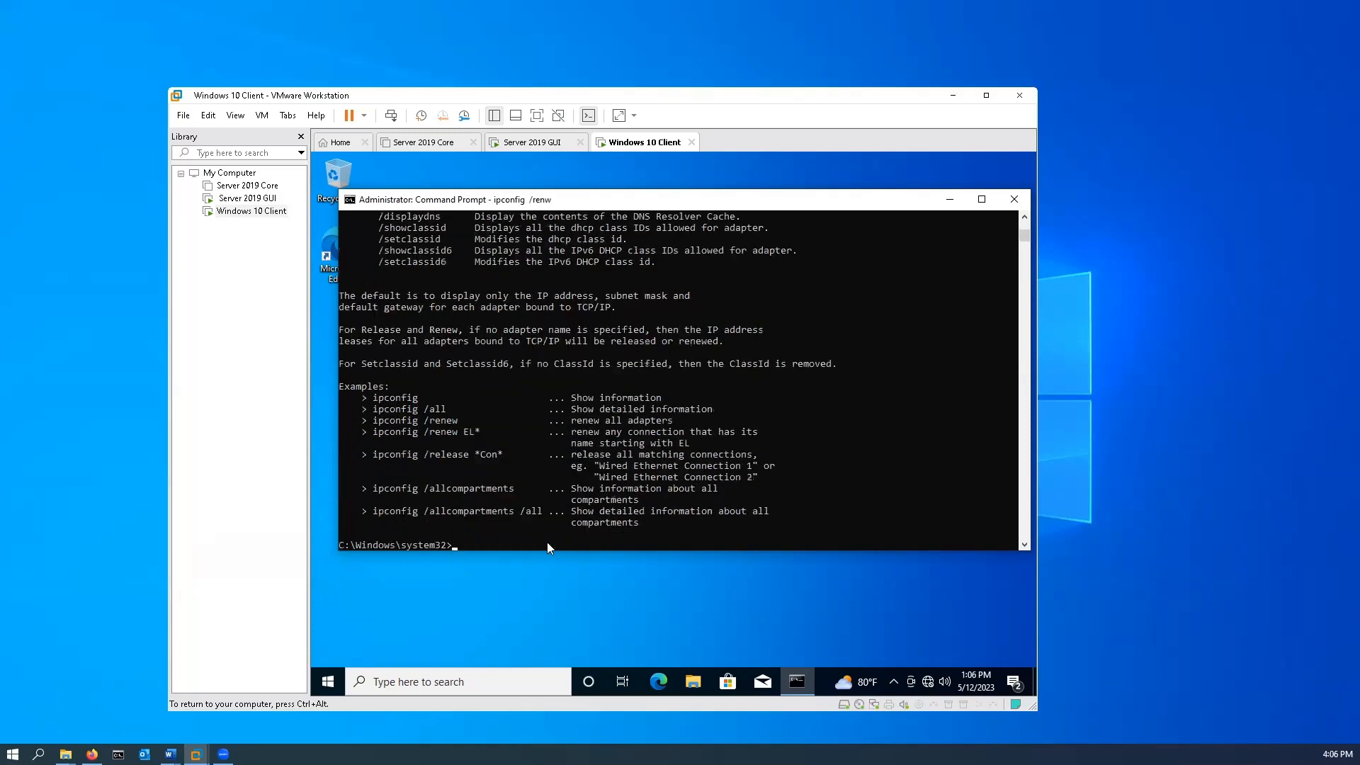
{"action": "key", "text": "Up"}
{"action": "type", "text": "w"}
{"action": "key", "text": "Return"}
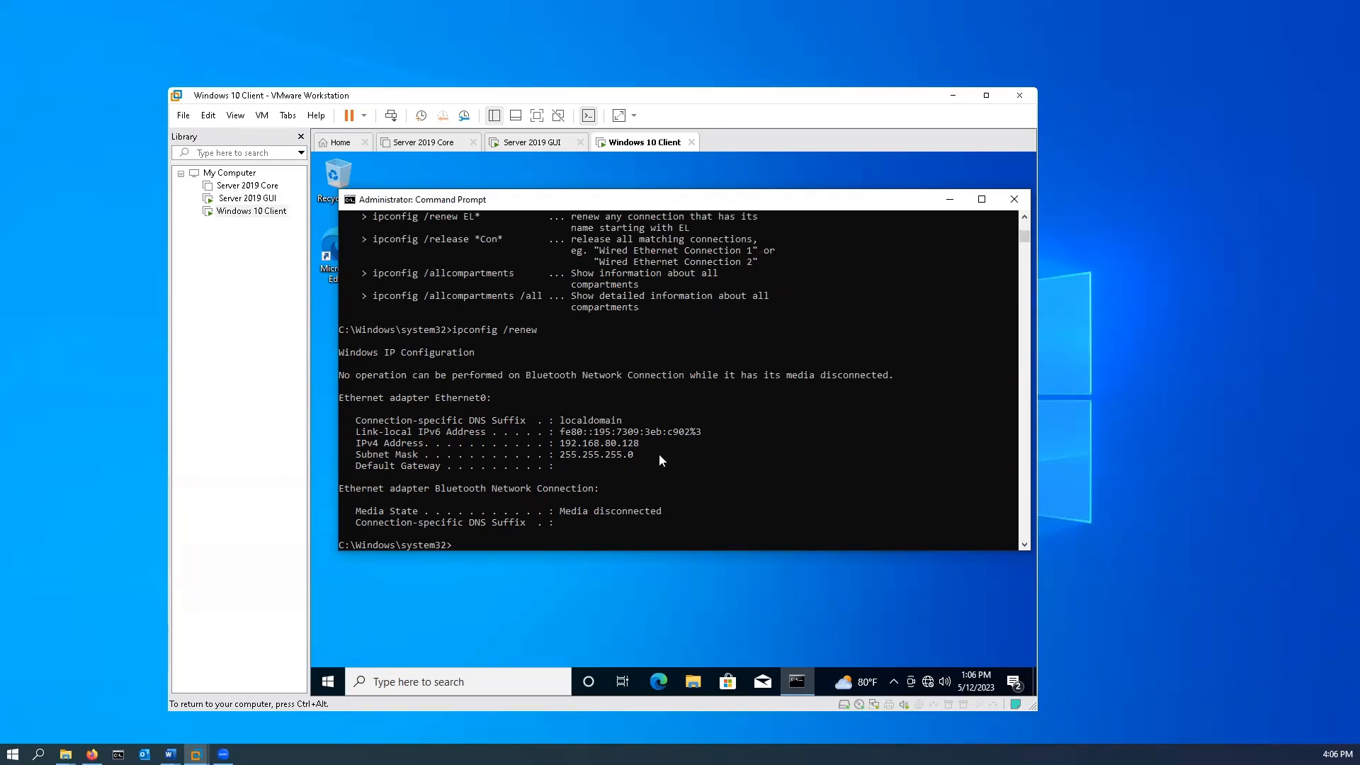
On the Server 2019 GUI machine, view the options of the Client 1 reservation.
{"action": "left_click", "coordinate": [531, 142]}
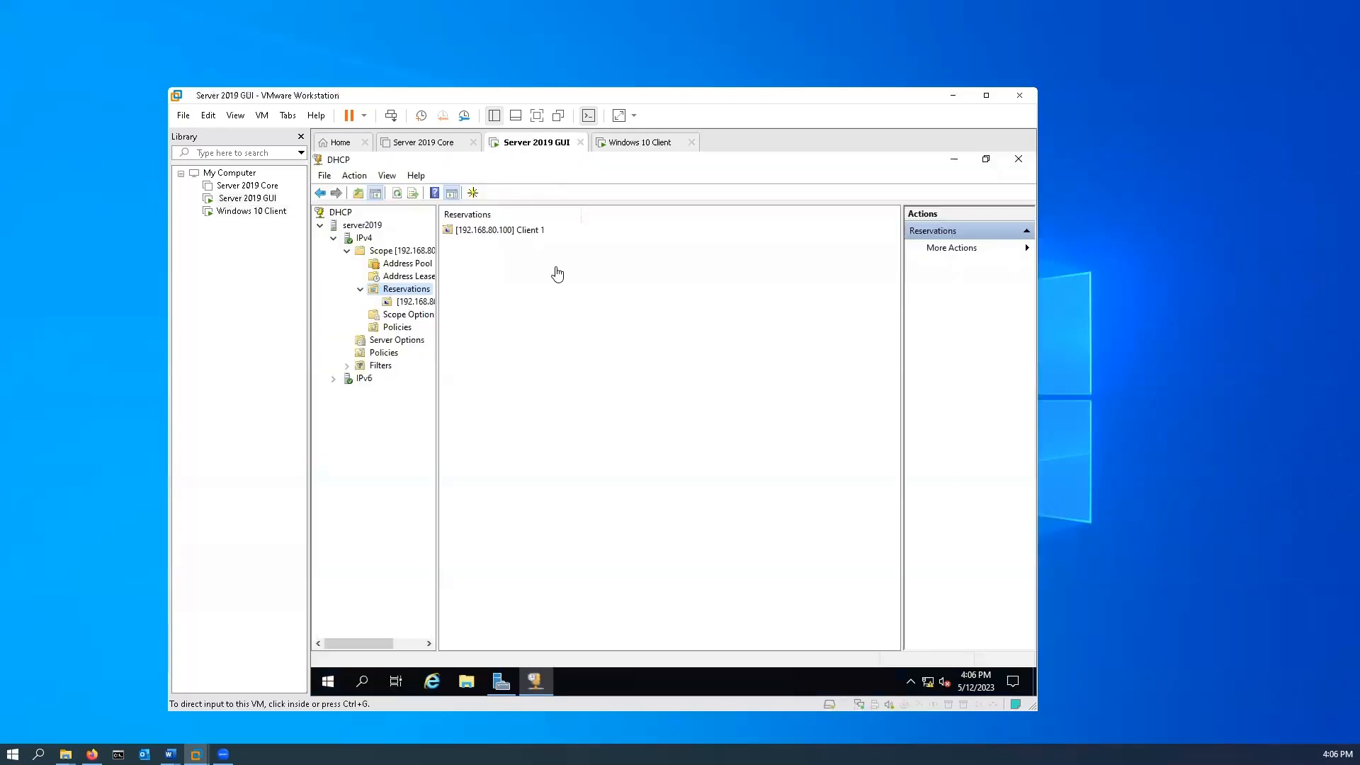
{"action": "right_click", "coordinate": [418, 304]}
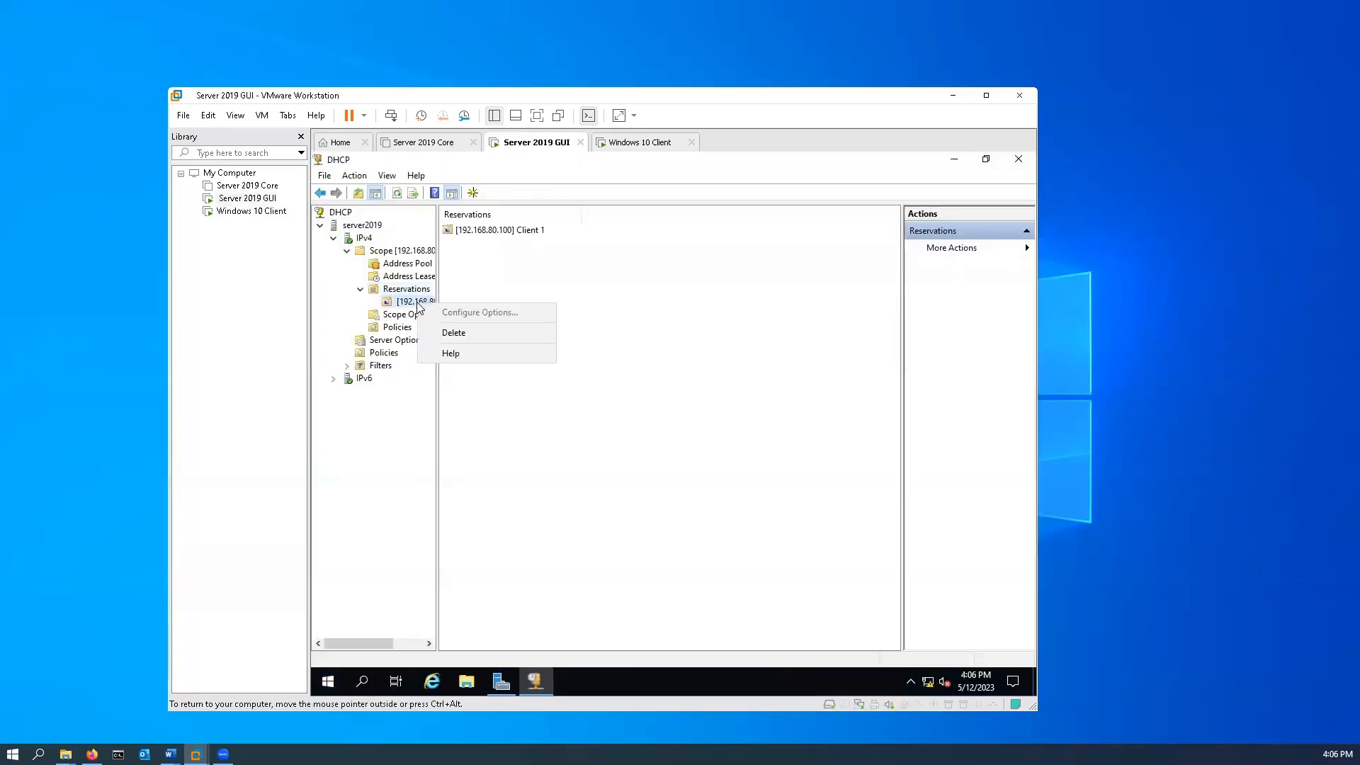
{"action": "left_click", "coordinate": [407, 305]}
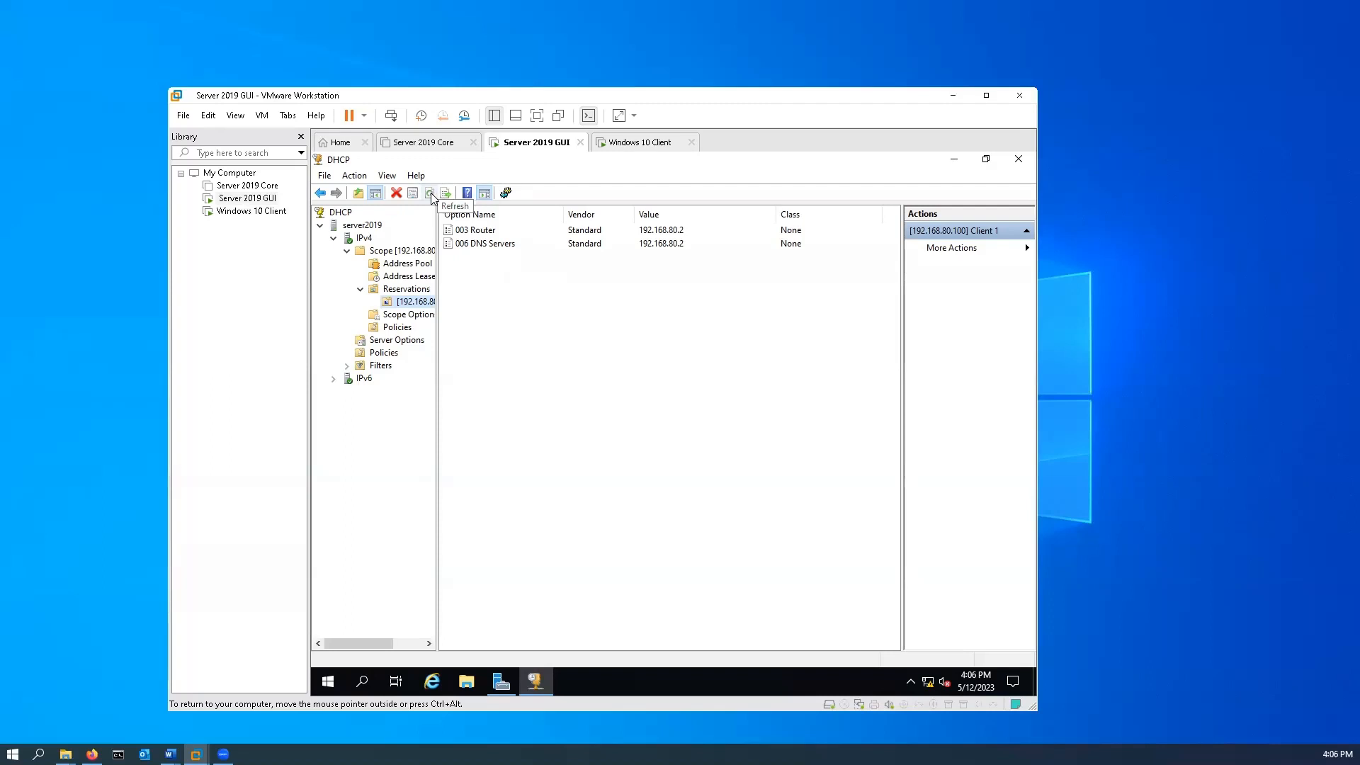
Verify the DHCP database's consistency with Reconcile All Scopes for IPv4, close the dialog and refresh the IPv4 node.
{"action": "right_click", "coordinate": [366, 242]}
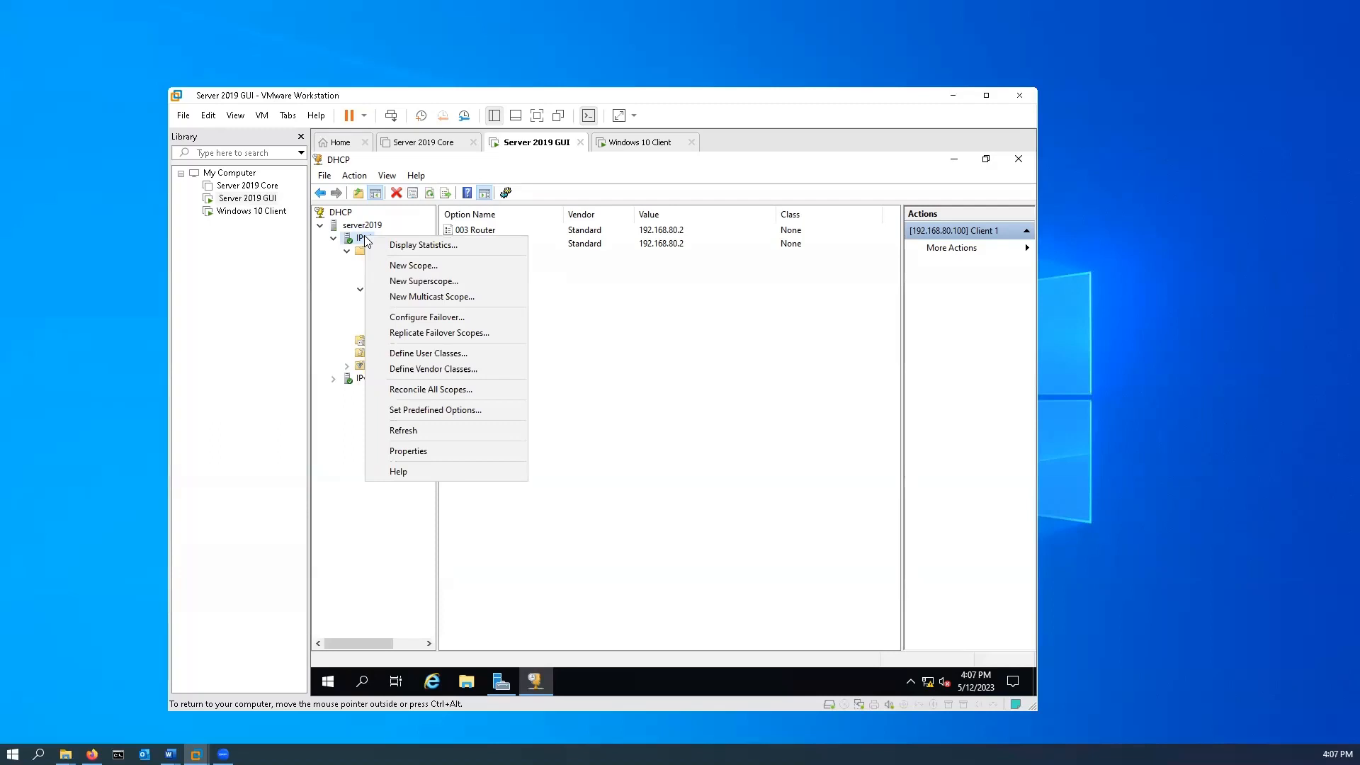
{"action": "left_click", "coordinate": [459, 393]}
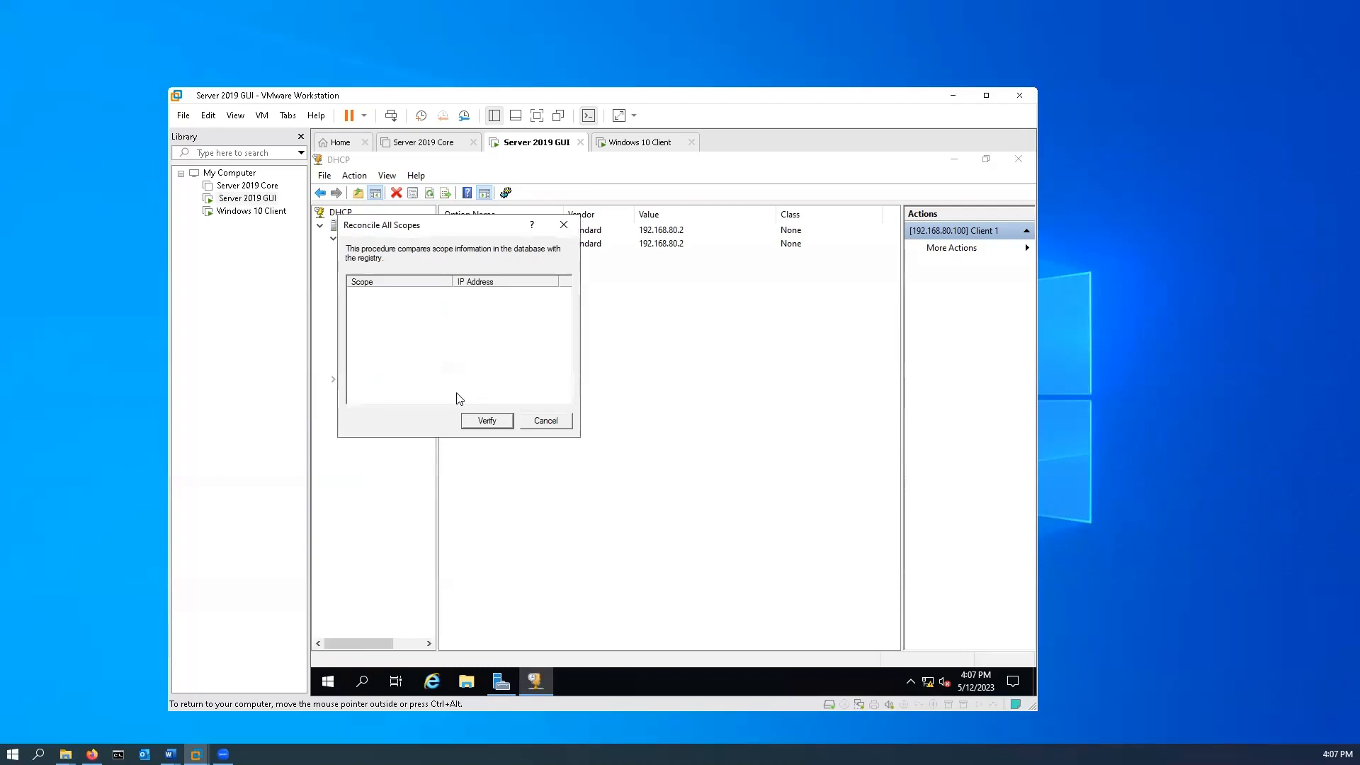
{"action": "left_click", "coordinate": [488, 422]}
{"action": "left_click", "coordinate": [486, 423]}
{"action": "left_click", "coordinate": [491, 422]}
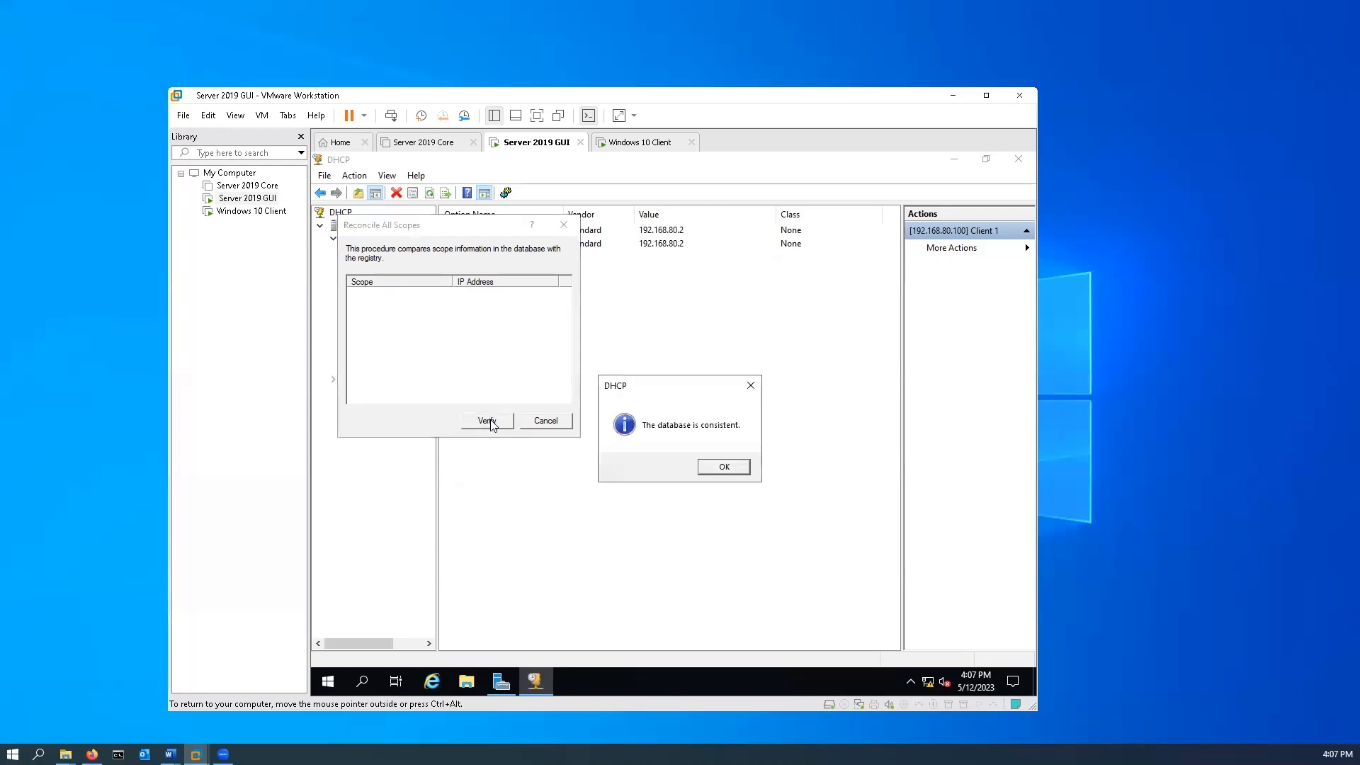
{"action": "left_click", "coordinate": [741, 469]}
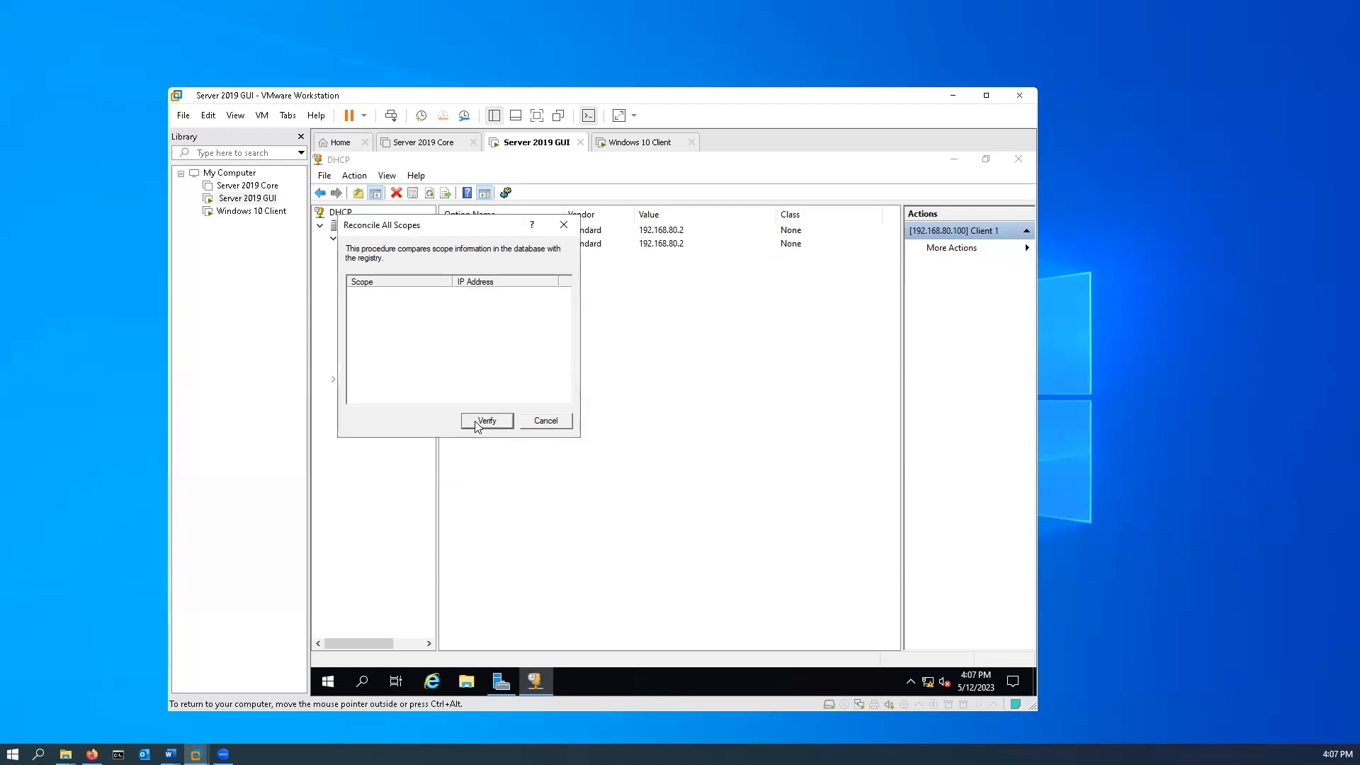
{"action": "left_click", "coordinate": [565, 224]}
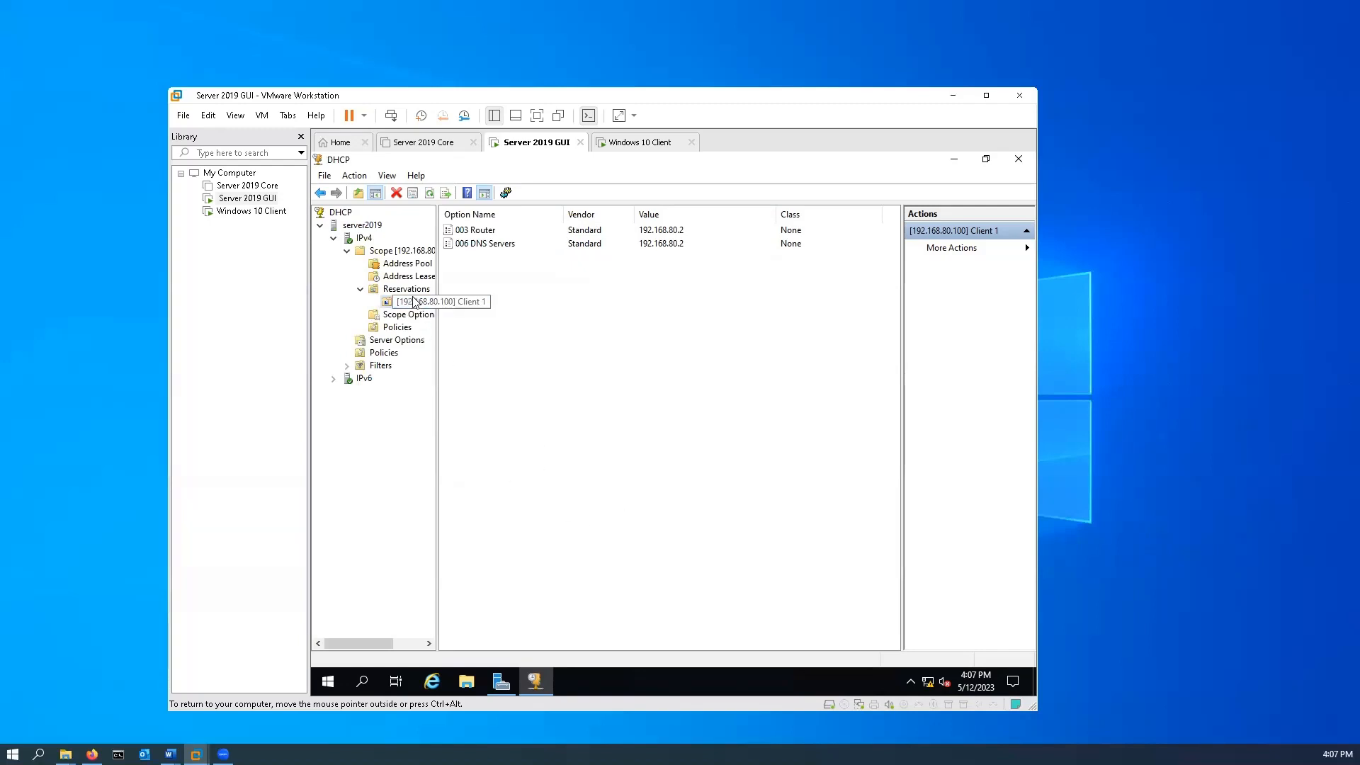
{"action": "right_click", "coordinate": [365, 240]}
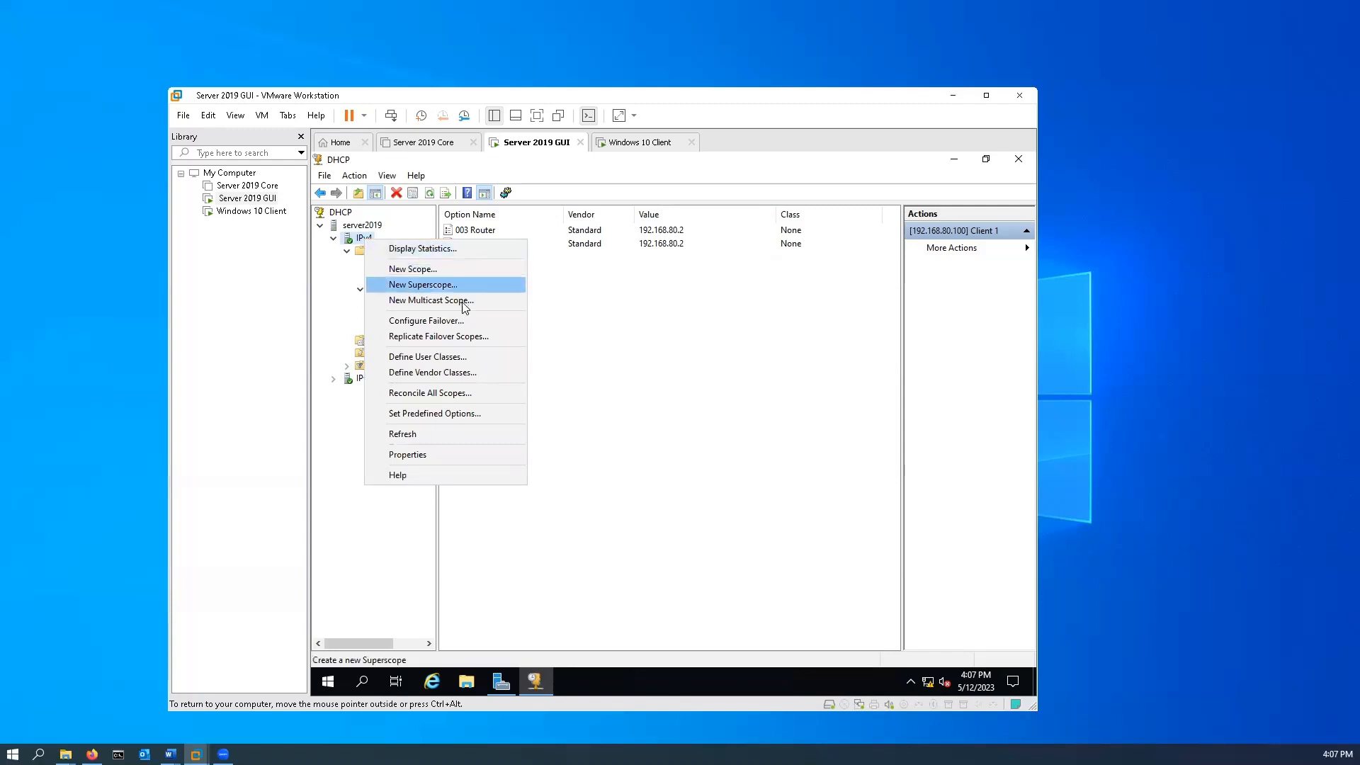
{"action": "left_click", "coordinate": [467, 433]}
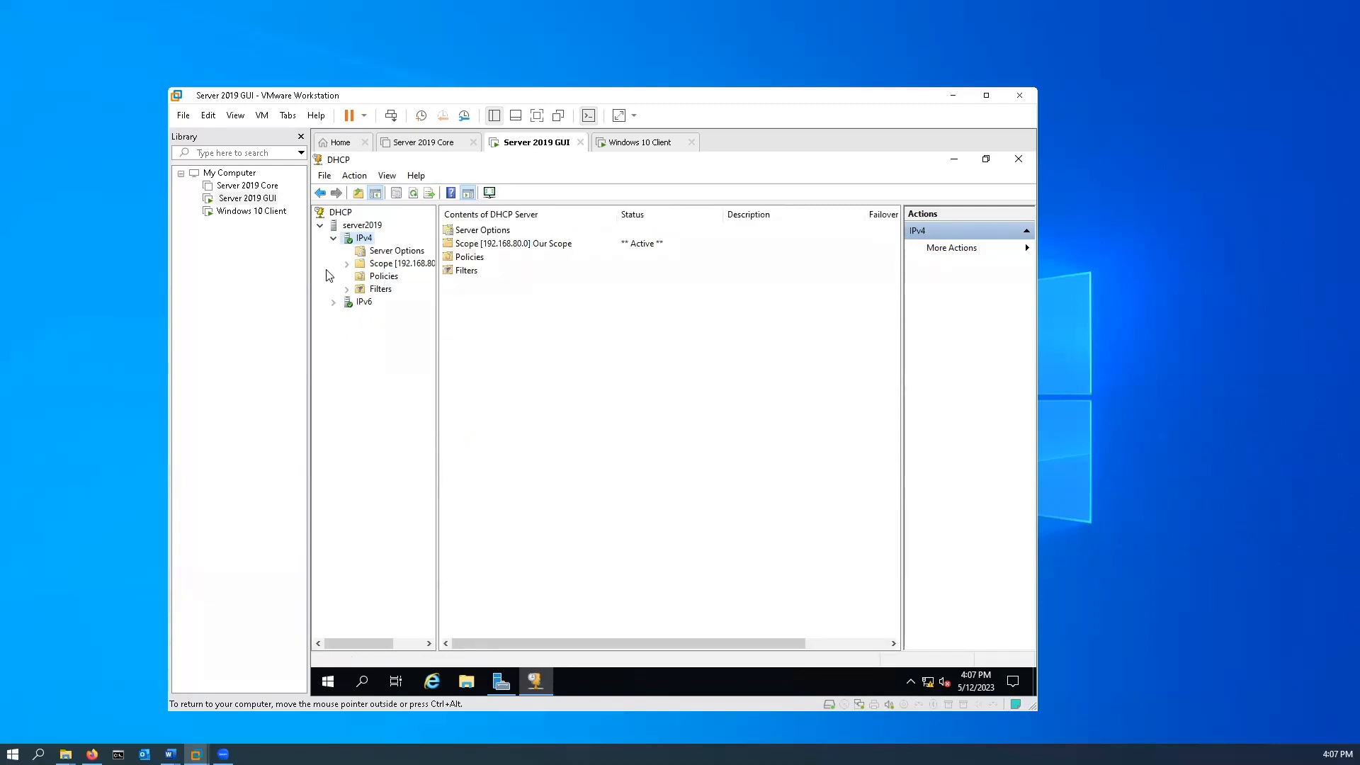
Back on the Windows 10 Client machine, release the address lease again and renew it with ipconfig /release and ipconfig /renew.
{"action": "left_click", "coordinate": [630, 143]}
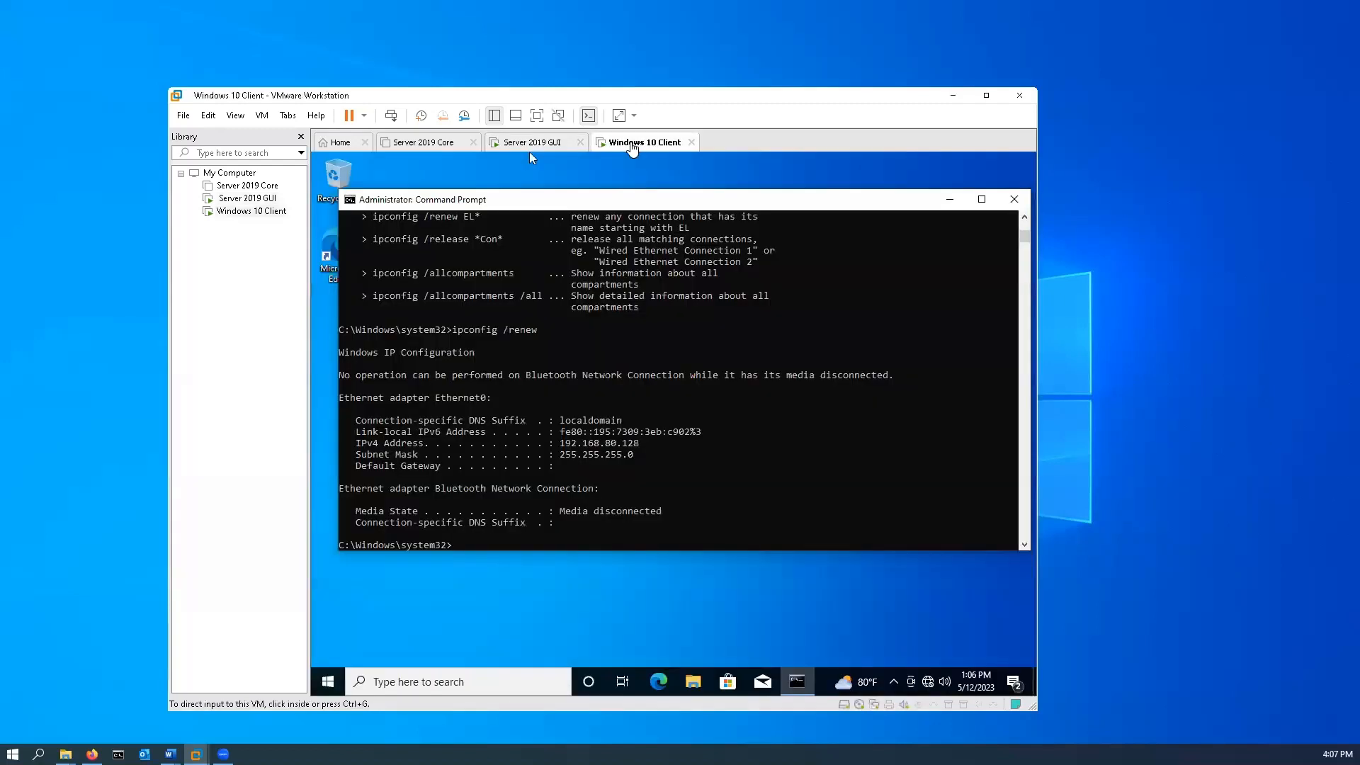
{"action": "left_click", "coordinate": [552, 548]}
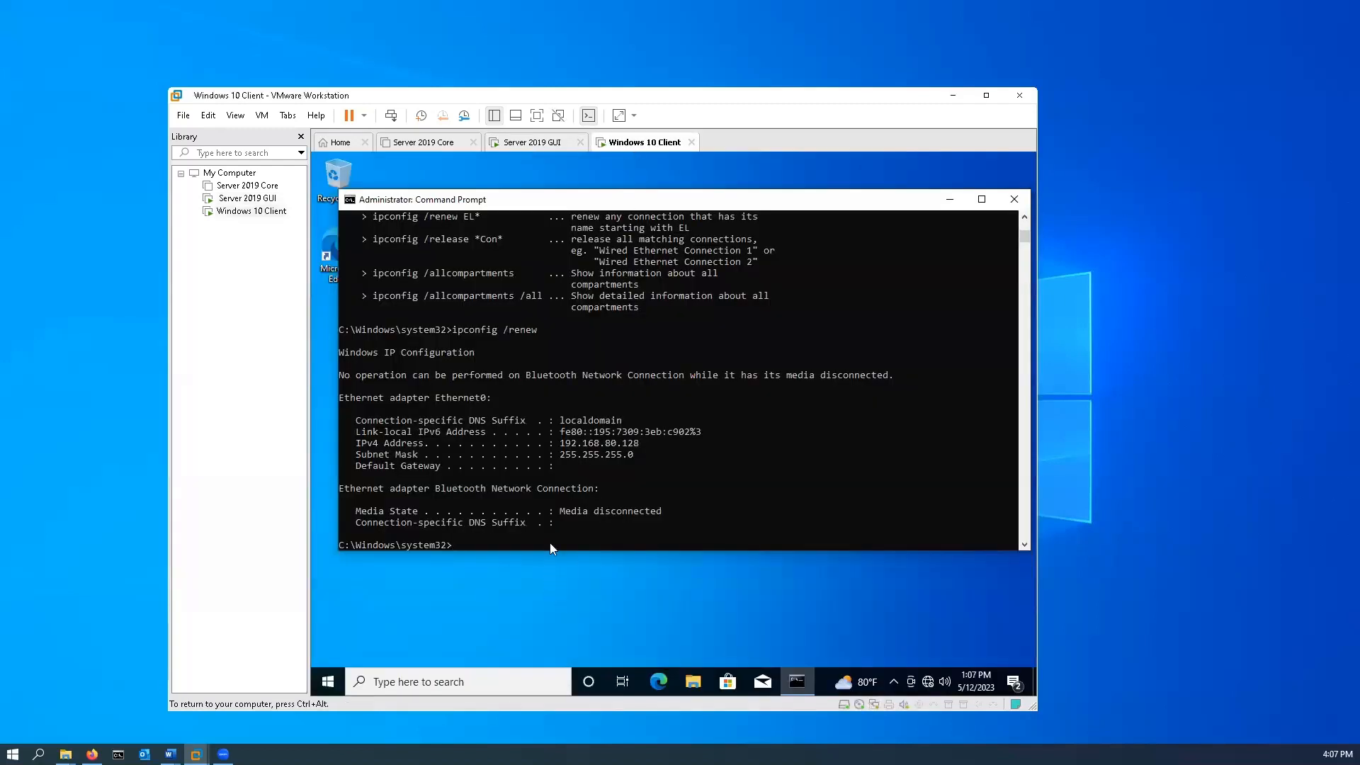
{"action": "key", "text": "Up"}
{"action": "key", "text": "BackSpace"}
{"action": "key", "text": "BackSpace"}
{"action": "type", "text": "lease"}
{"action": "key", "text": "Return"}
{"action": "key", "text": "Up"}
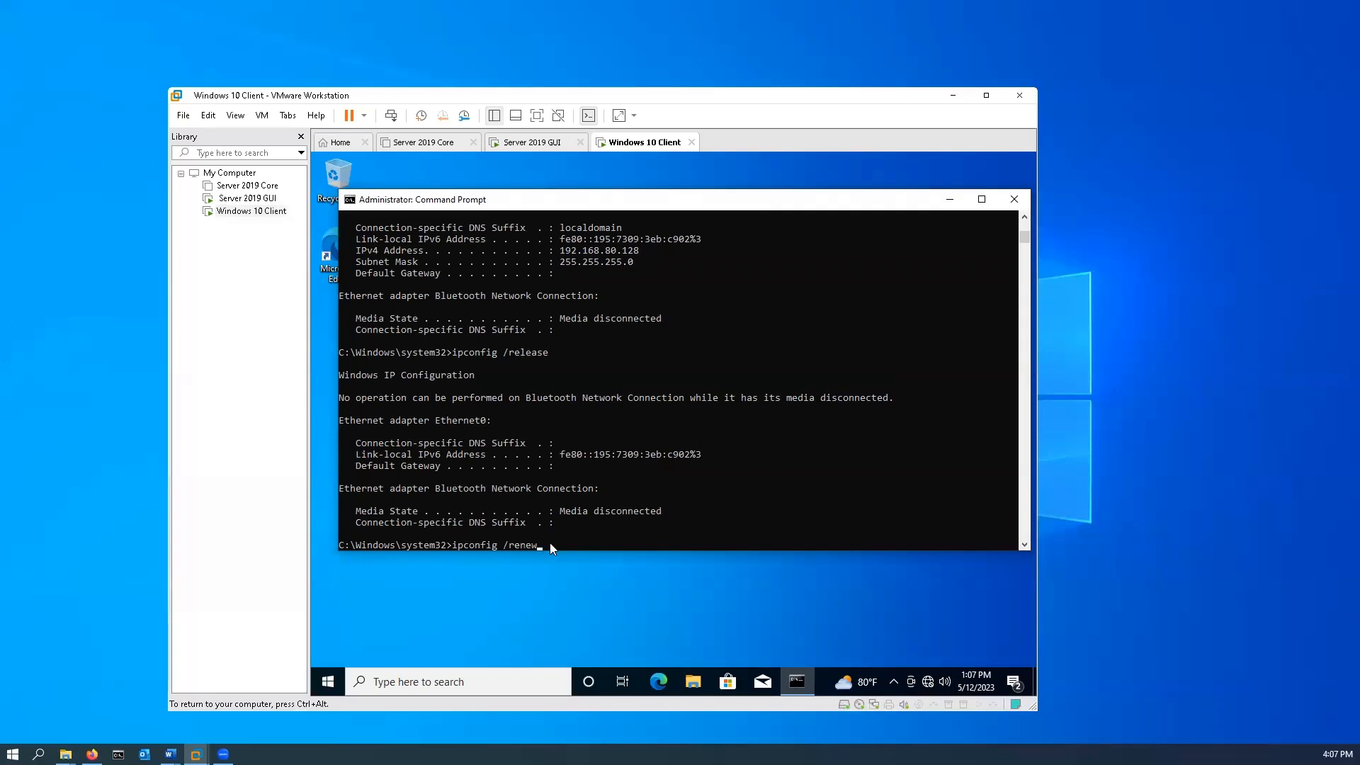
{"action": "key", "text": "Return"}
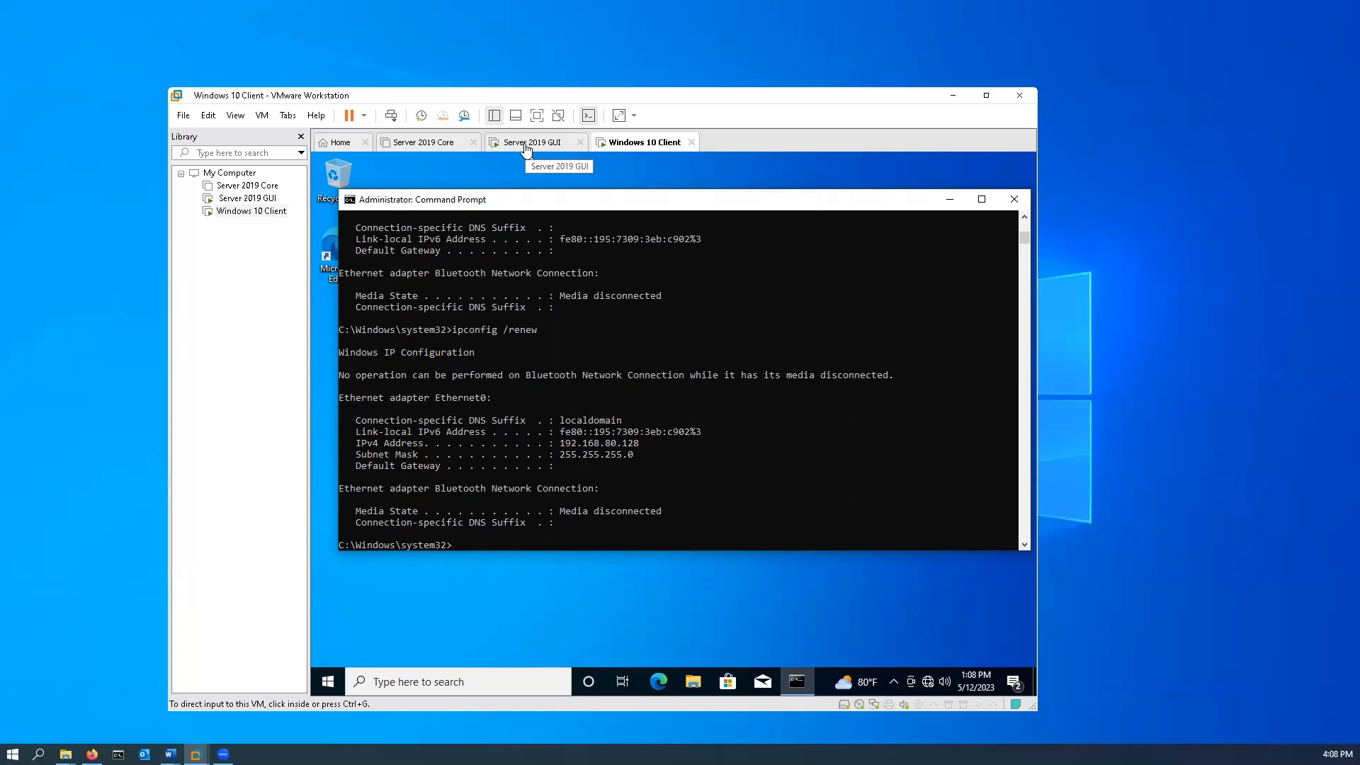
View the DHCP settings of the host-only network VMnet1 in the Virtual Network Editor, then close them without changes.
{"action": "right_click", "coordinate": [249, 216]}
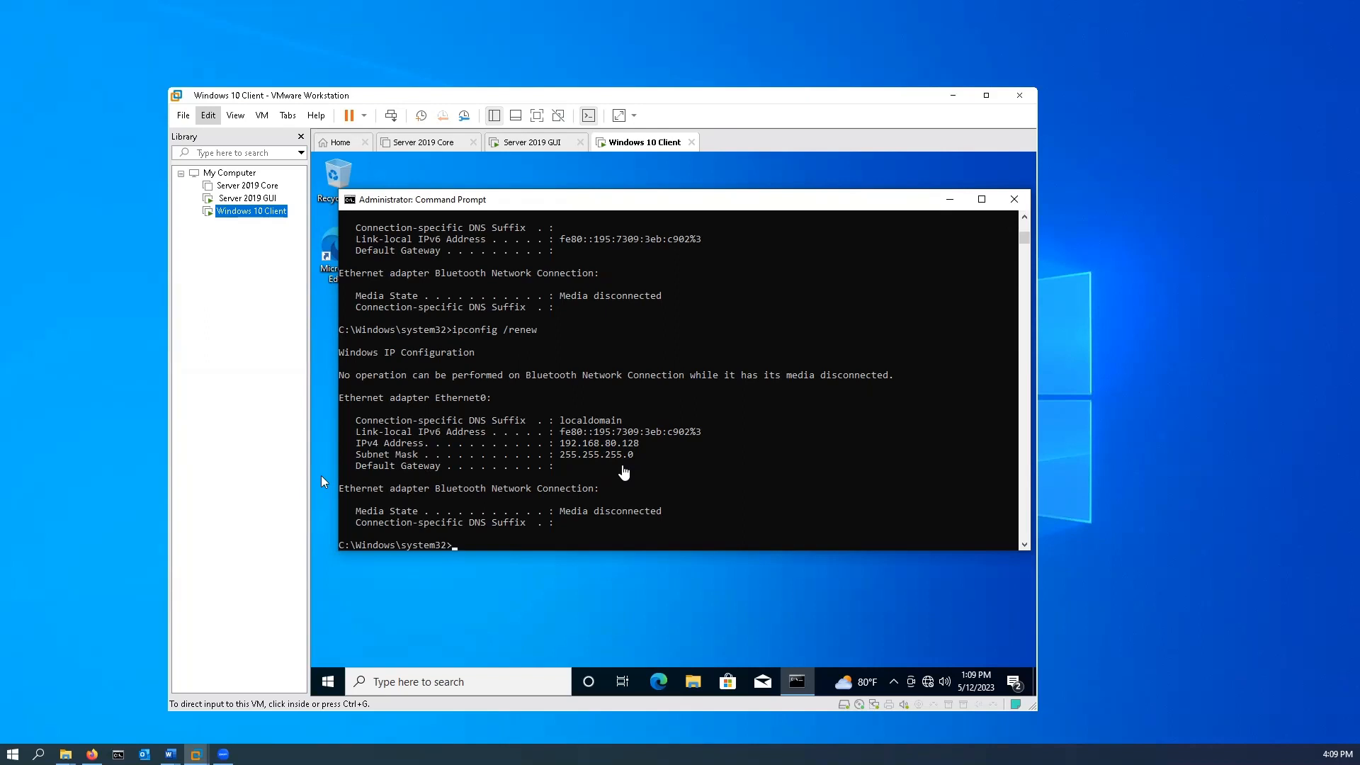
{"action": "left_click", "coordinate": [211, 118]}
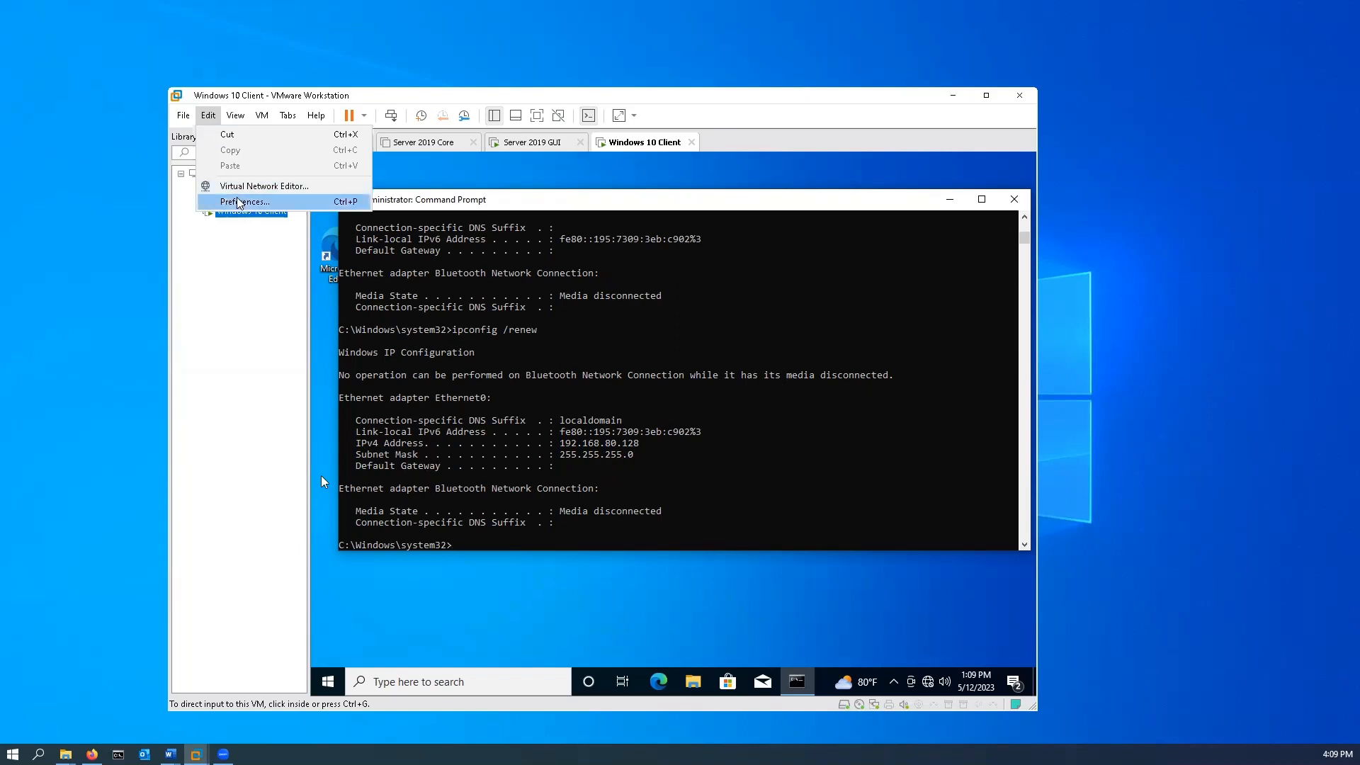
{"action": "left_click", "coordinate": [277, 189]}
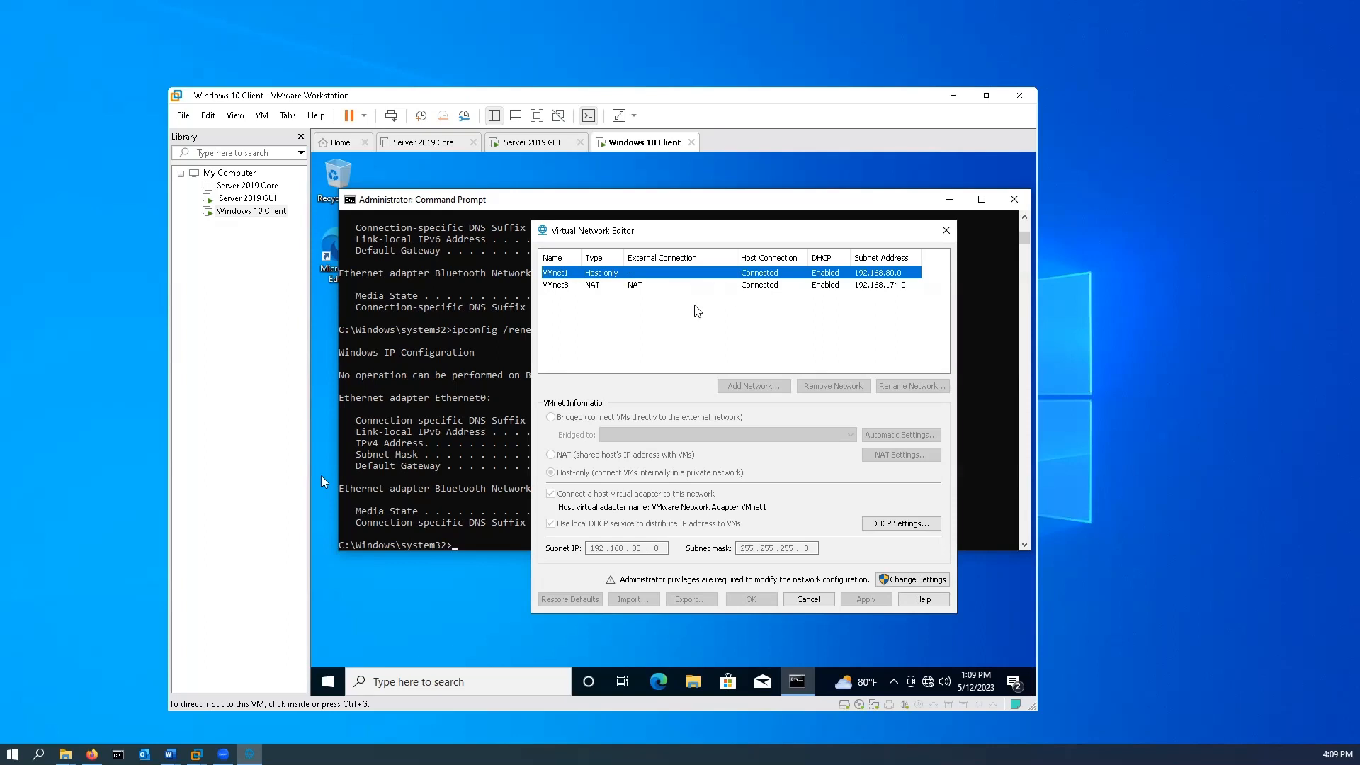
{"action": "left_click", "coordinate": [914, 527]}
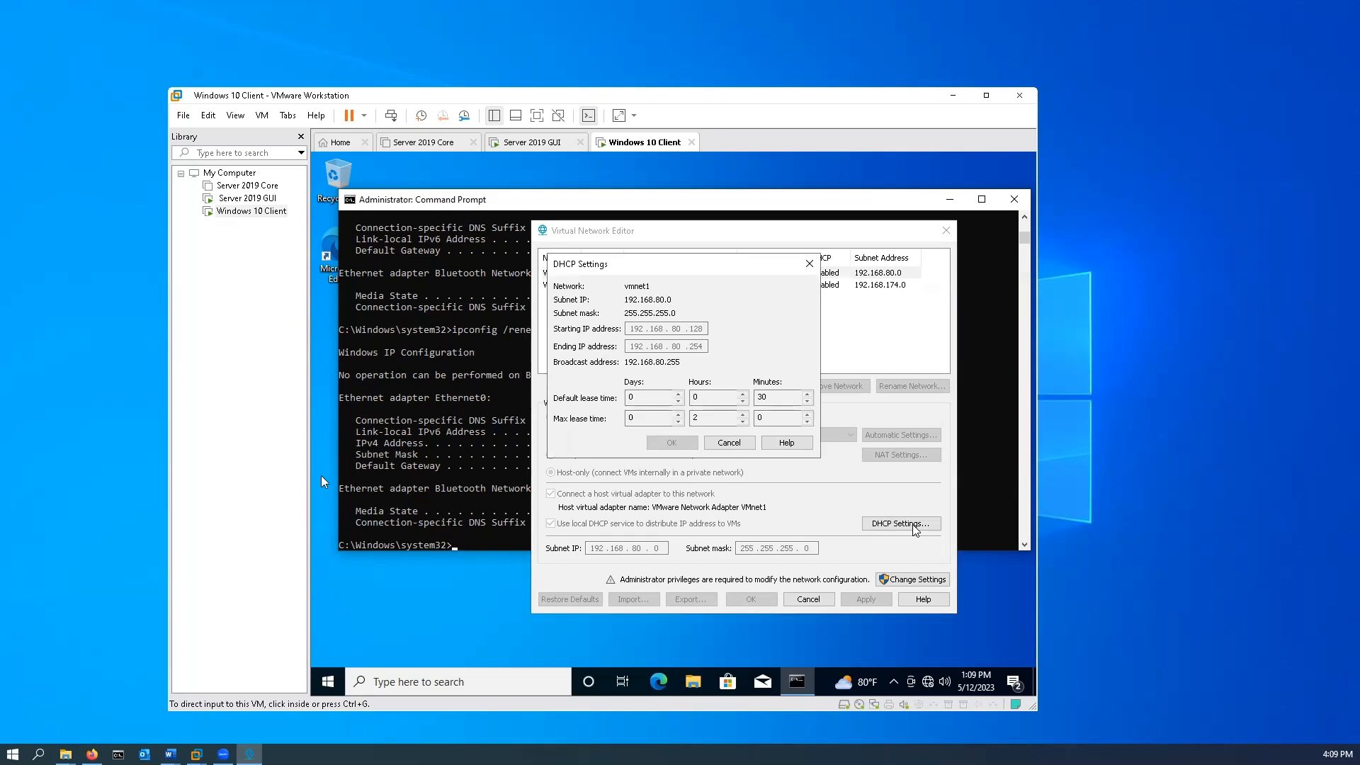
{"action": "left_click", "coordinate": [729, 442]}
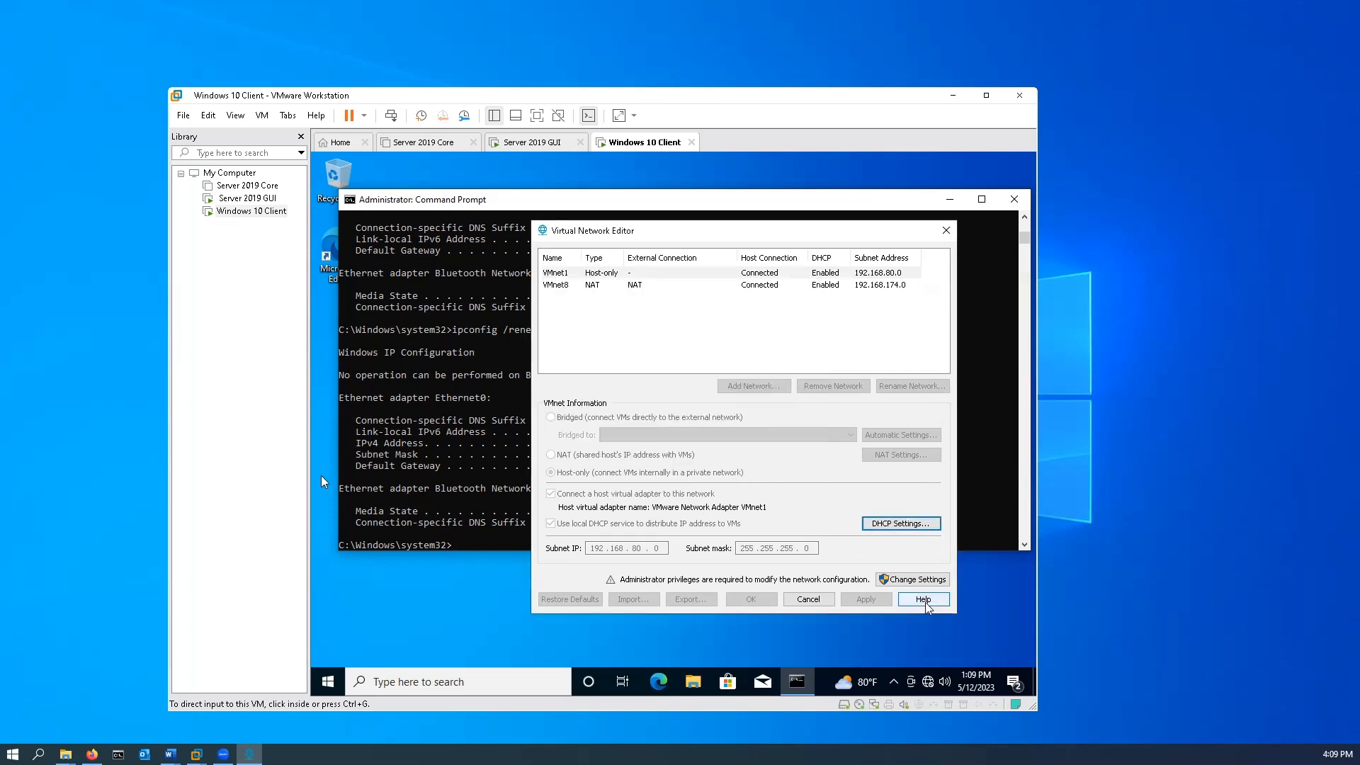
With administrator rights, turn off the local DHCP service for VMnet1, keep its host virtual adapter connected, and apply the network changes.
{"action": "left_click", "coordinate": [920, 580]}
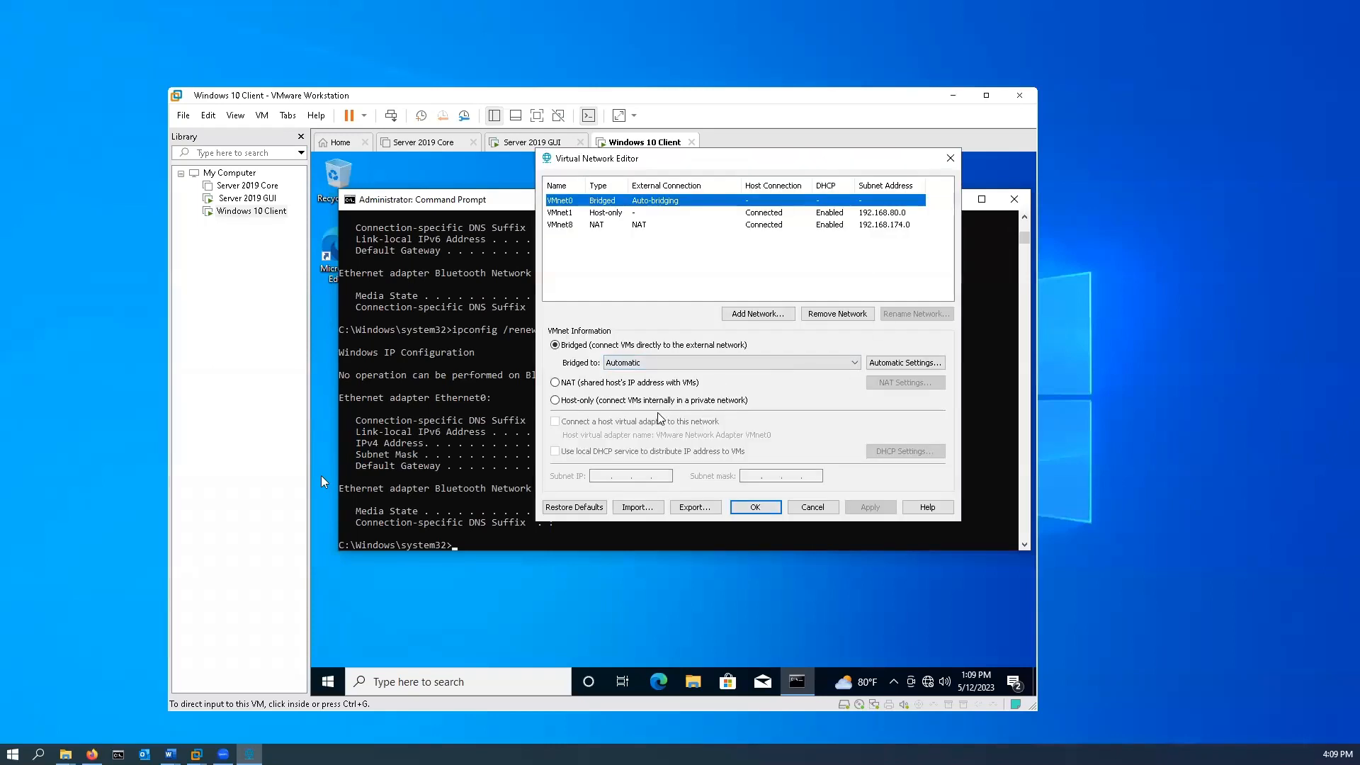
{"action": "left_click", "coordinate": [573, 213]}
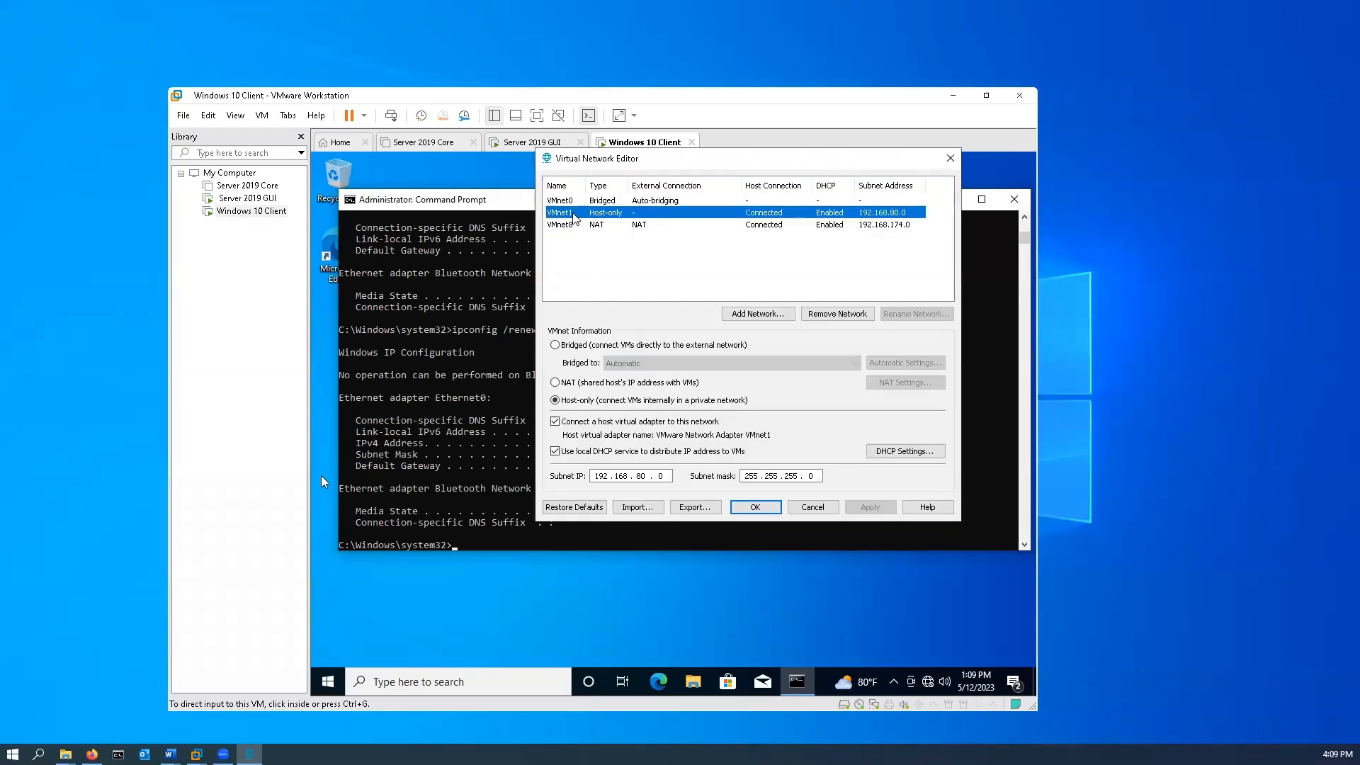
{"action": "left_click", "coordinate": [556, 423]}
{"action": "left_click", "coordinate": [556, 451]}
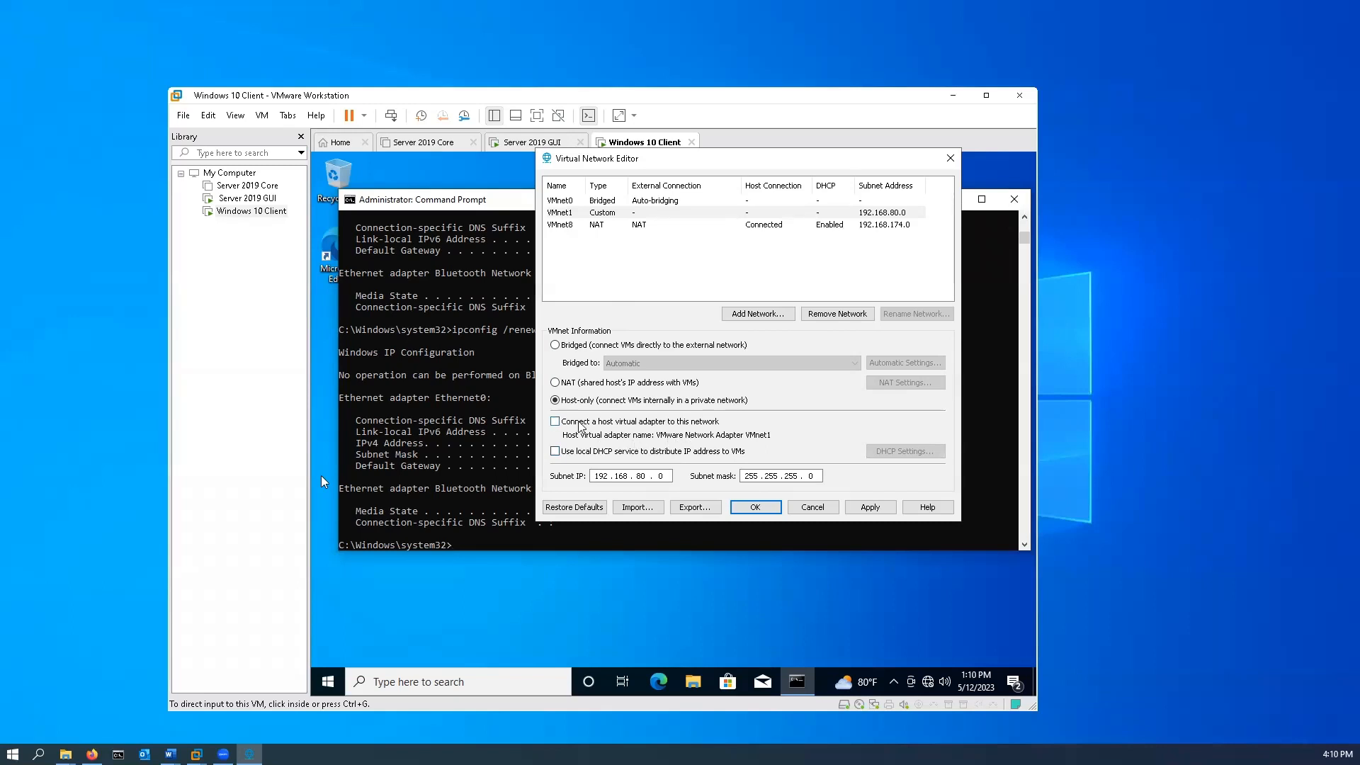
{"action": "left_click", "coordinate": [555, 422]}
{"action": "left_click", "coordinate": [871, 507]}
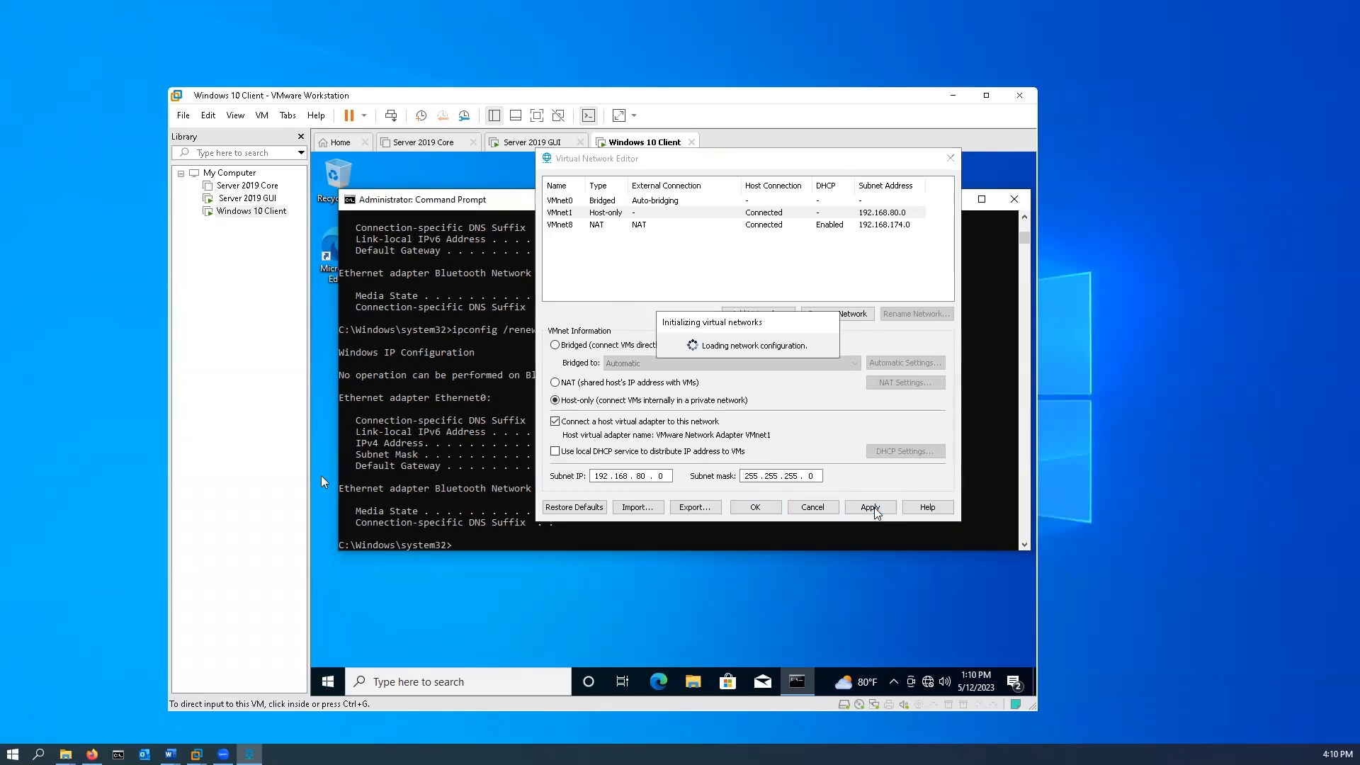
{"action": "left_click", "coordinate": [757, 510]}
Release the Windows 10 Client's current address lease with ipconfig /release.
{"action": "left_click", "coordinate": [664, 487]}
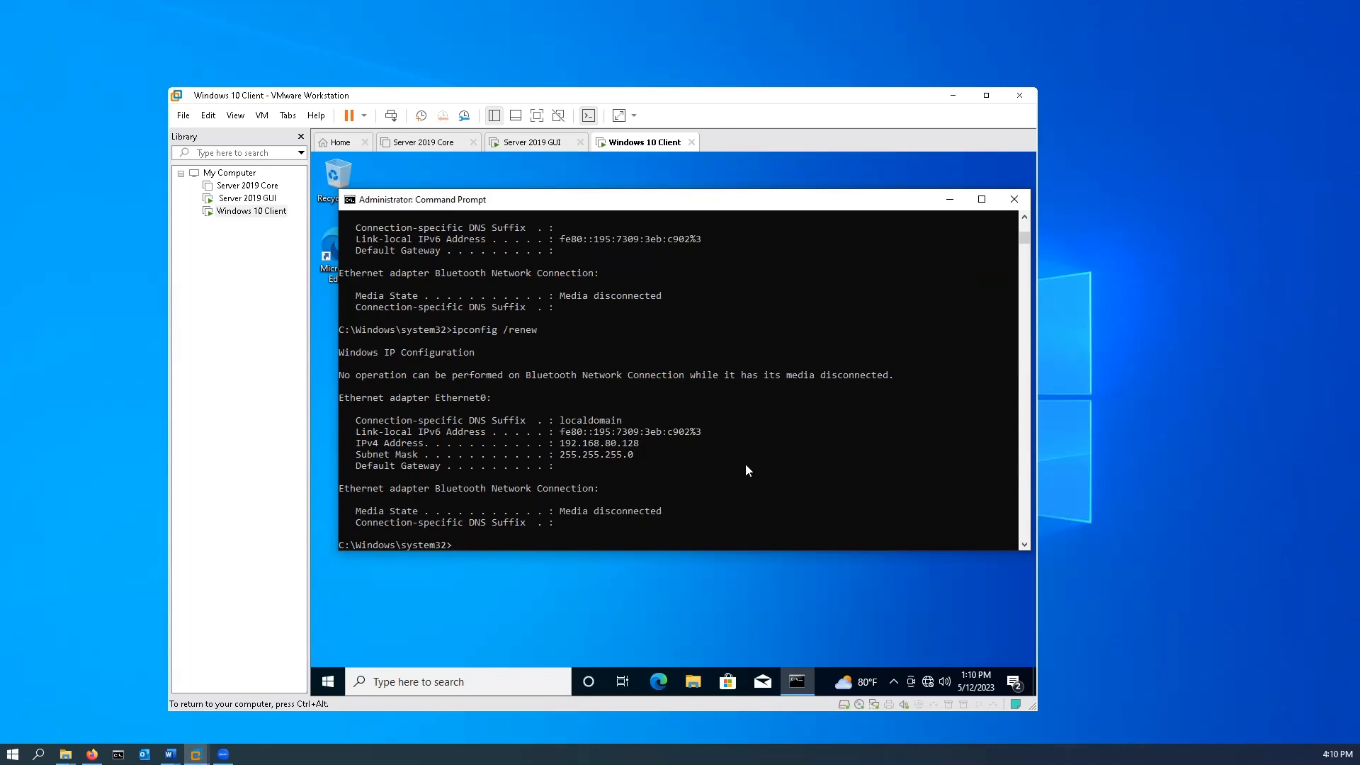
{"action": "key", "text": "Up"}
{"action": "key", "text": "Up"}
{"action": "key", "text": "Up"}
{"action": "key", "text": "Return"}
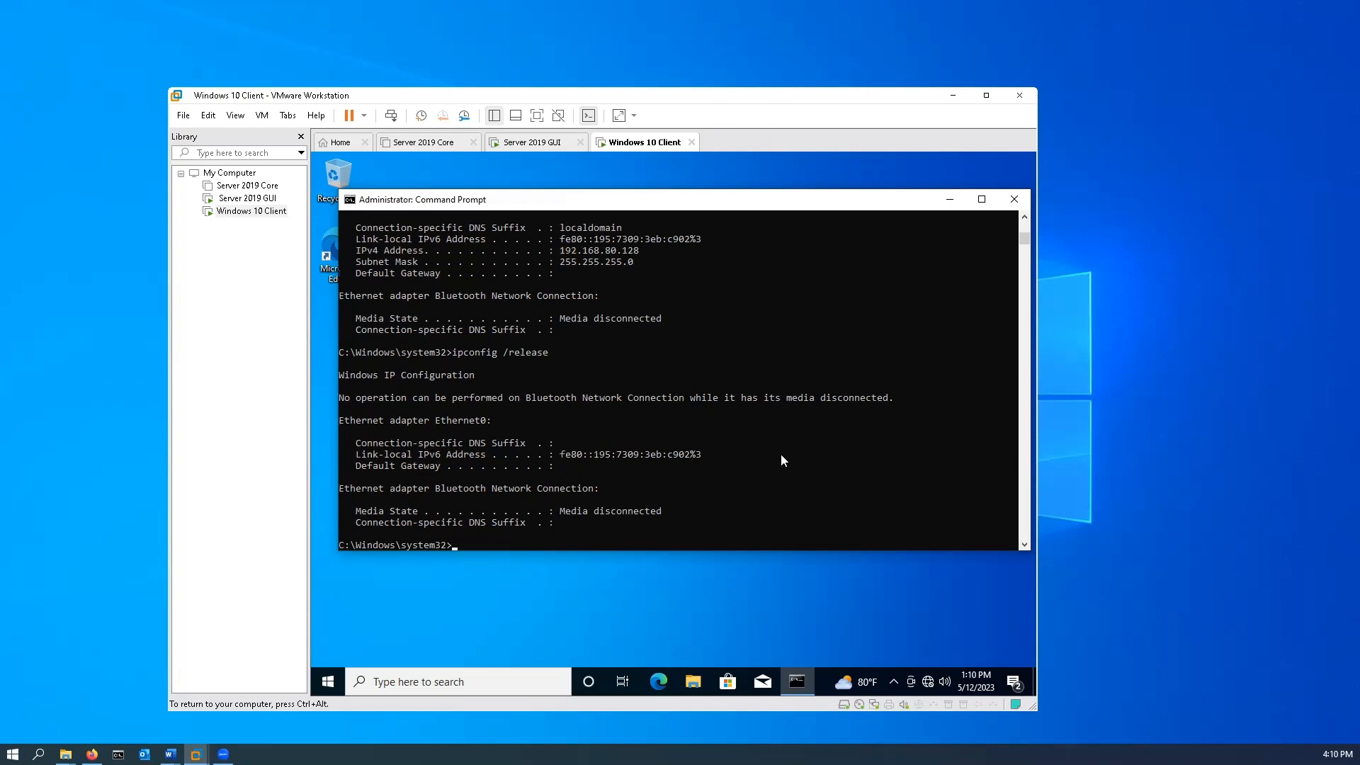
Obtain a new address lease for the Windows 10 Client with ipconfig /renew and return control to the host.
{"action": "key", "text": "Up"}
{"action": "key", "text": "BackSpace"}
{"action": "key", "text": "BackSpace"}
{"action": "key", "text": "BackSpace"}
{"action": "key", "text": "BackSpace"}
{"action": "key", "text": "BackSpace"}
{"action": "type", "text": "new"}
{"action": "key", "text": "Return"}
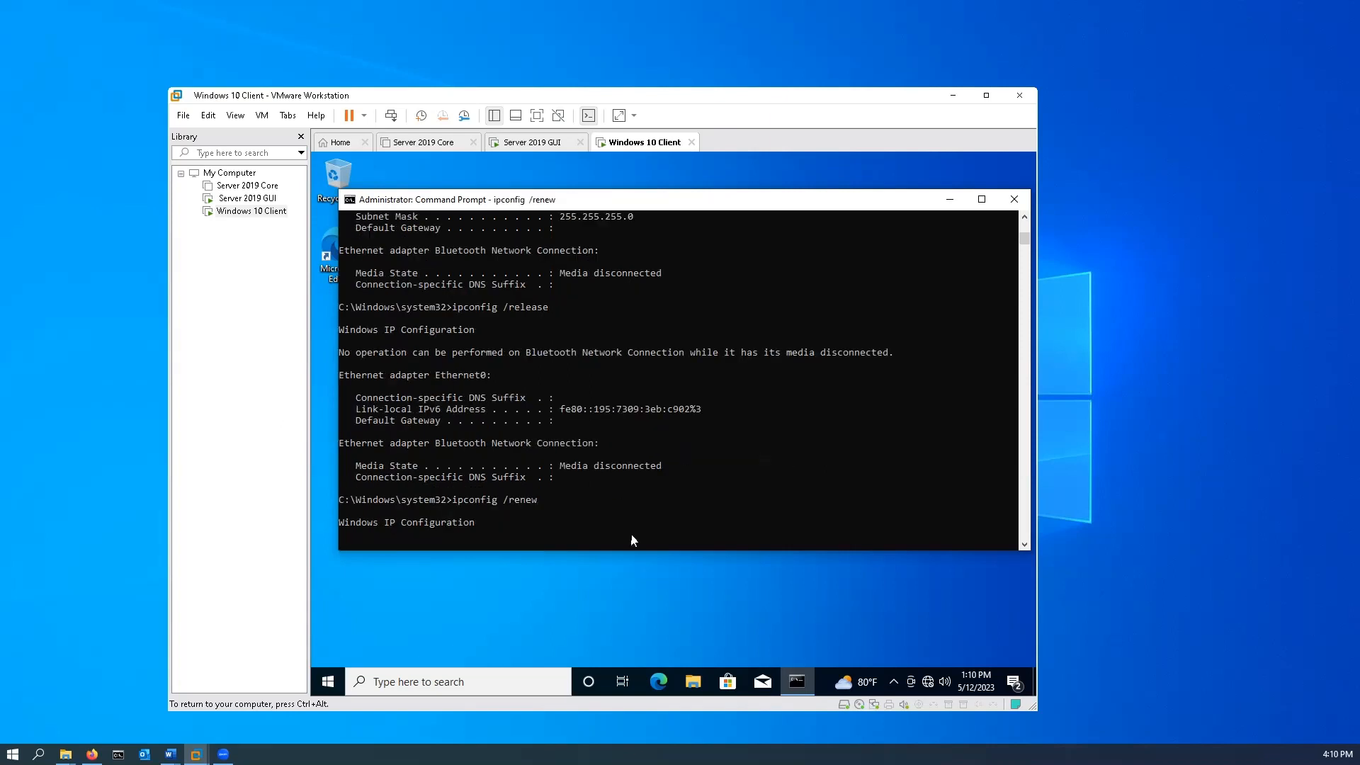
{"action": "key", "text": "ctrl+alt"}
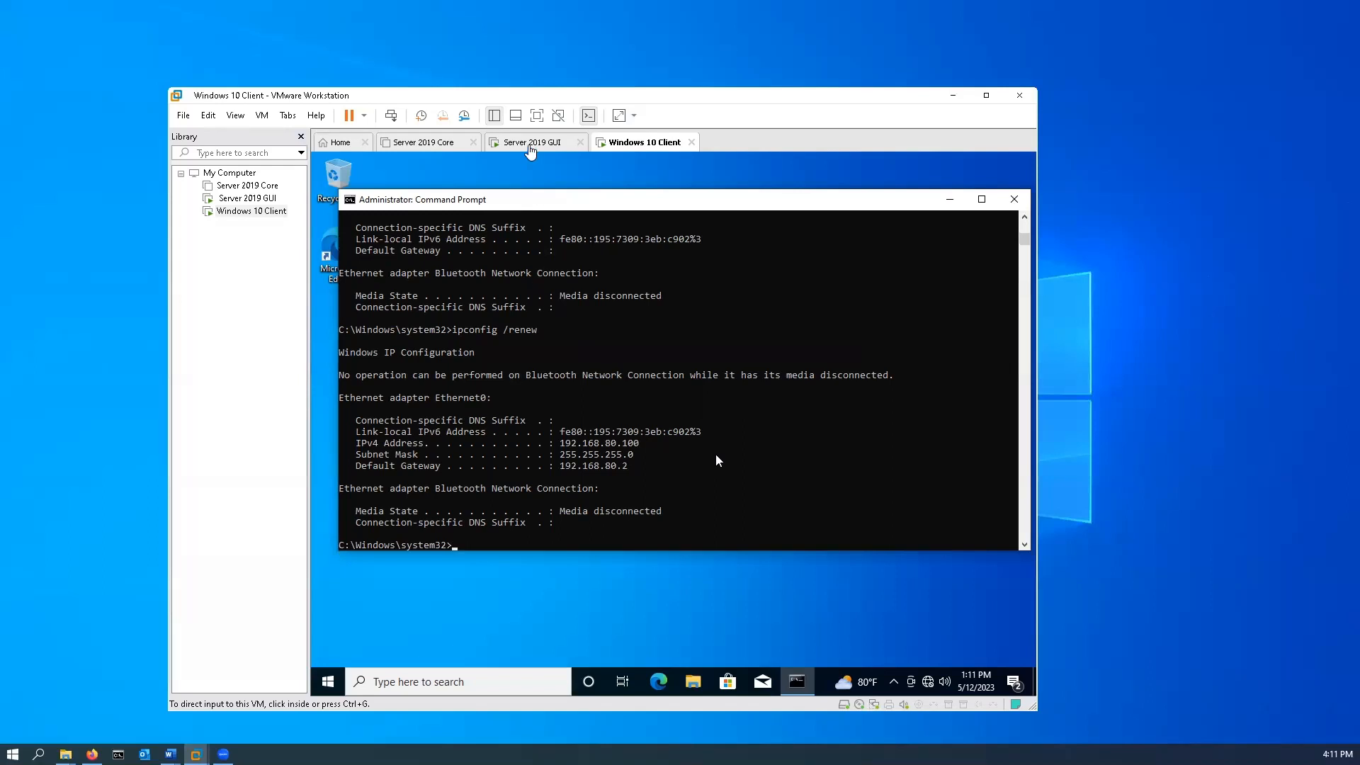
On the Server 2019 GUI machine, view the address pool of the 192.168.80.0 scope in the DHCP console.
{"action": "left_click", "coordinate": [530, 144]}
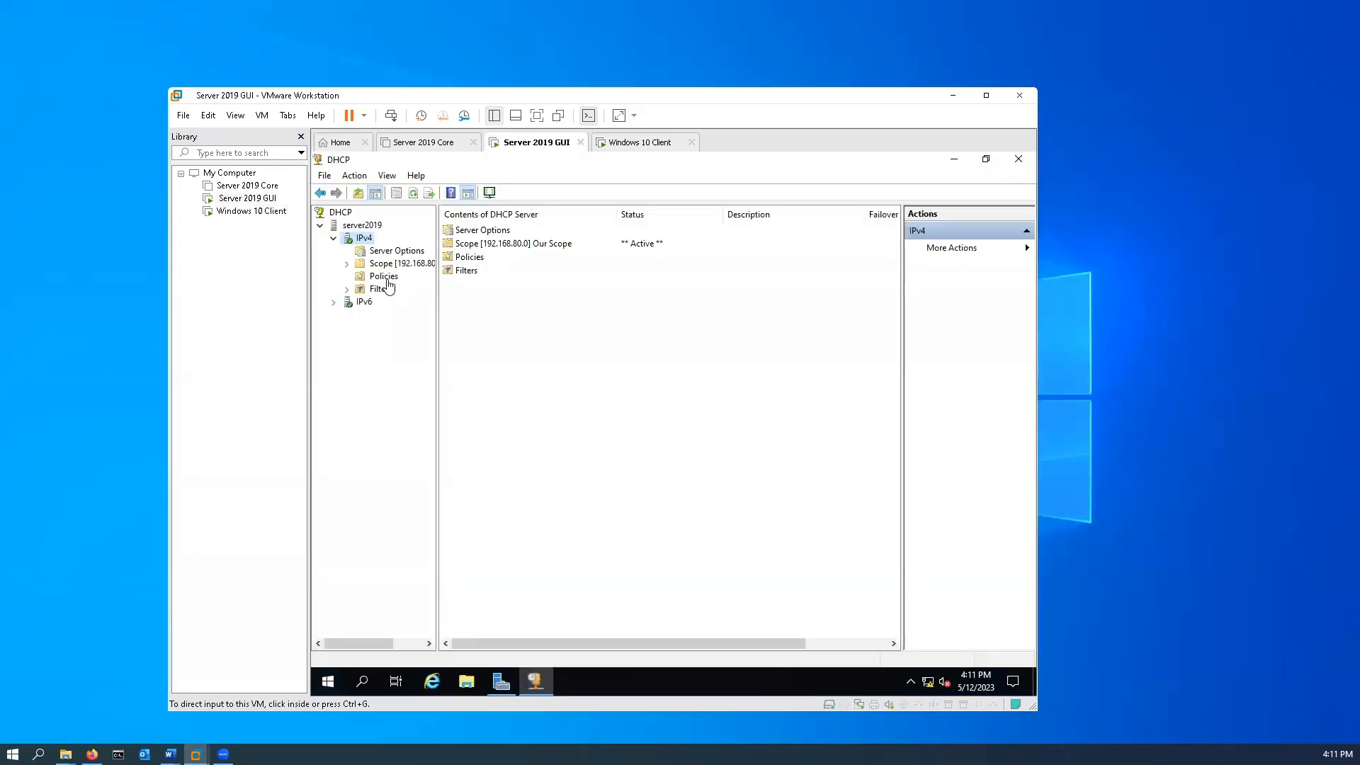
{"action": "left_click", "coordinate": [349, 264]}
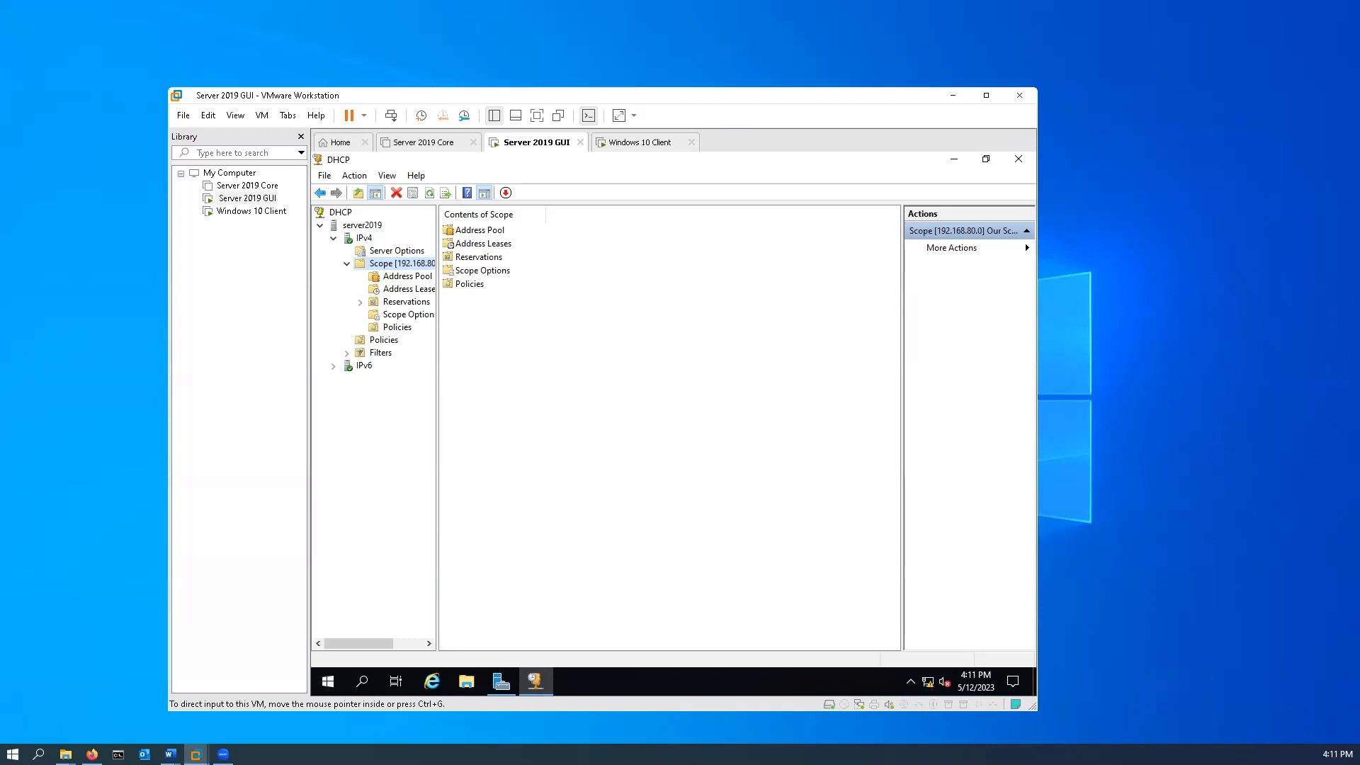
{"action": "right_click", "coordinate": [387, 266]}
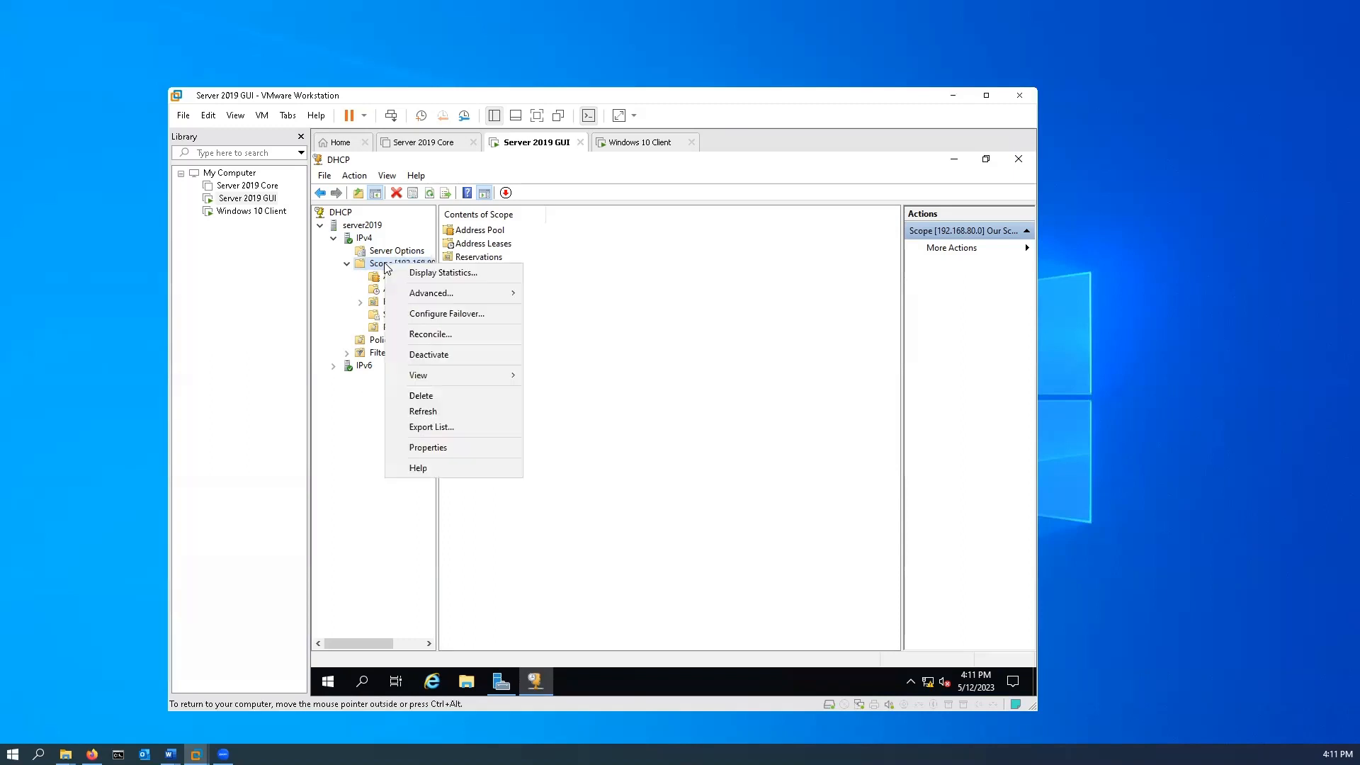
{"action": "right_click", "coordinate": [405, 276]}
{"action": "left_click", "coordinate": [629, 507]}
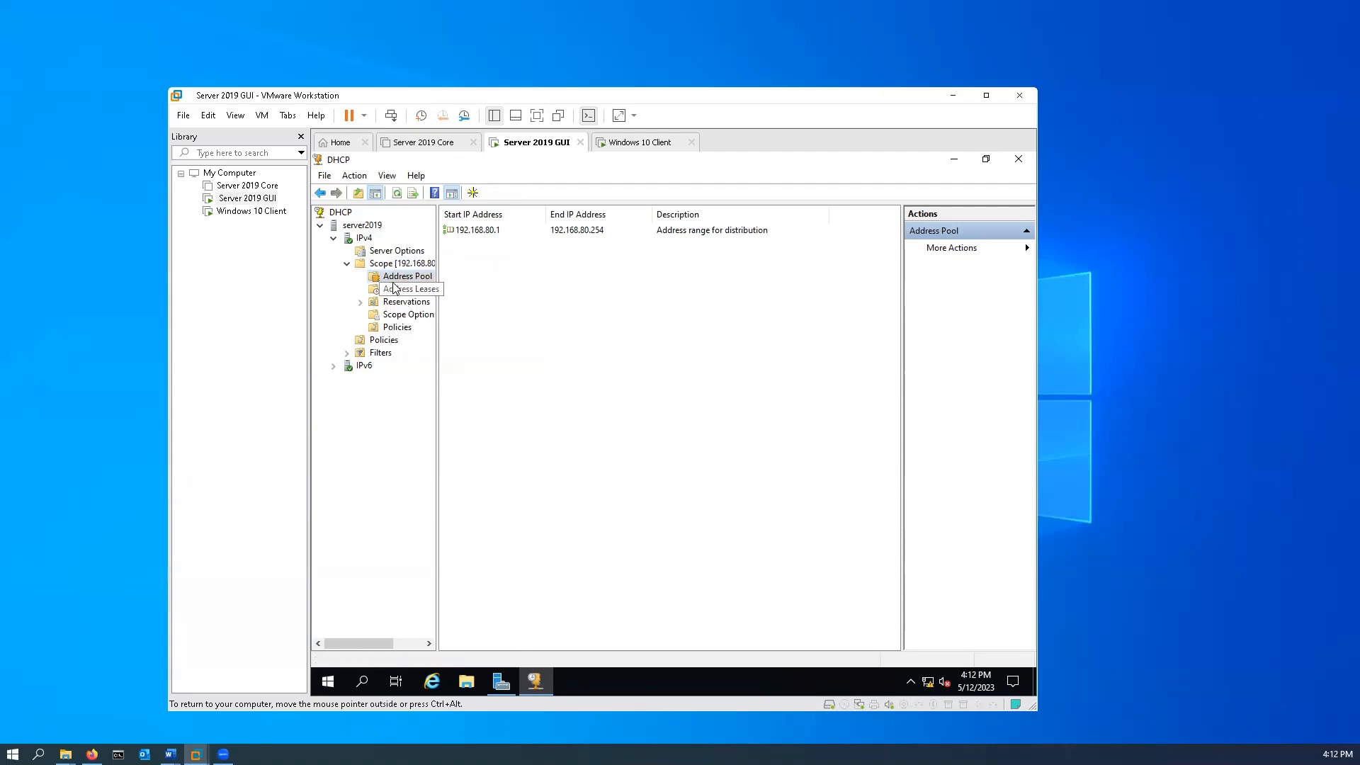
Add an exclusion range from 192.168.80.1 to 192.168.80.99 to the scope's address pool and close the dialog.
{"action": "right_click", "coordinate": [404, 277]}
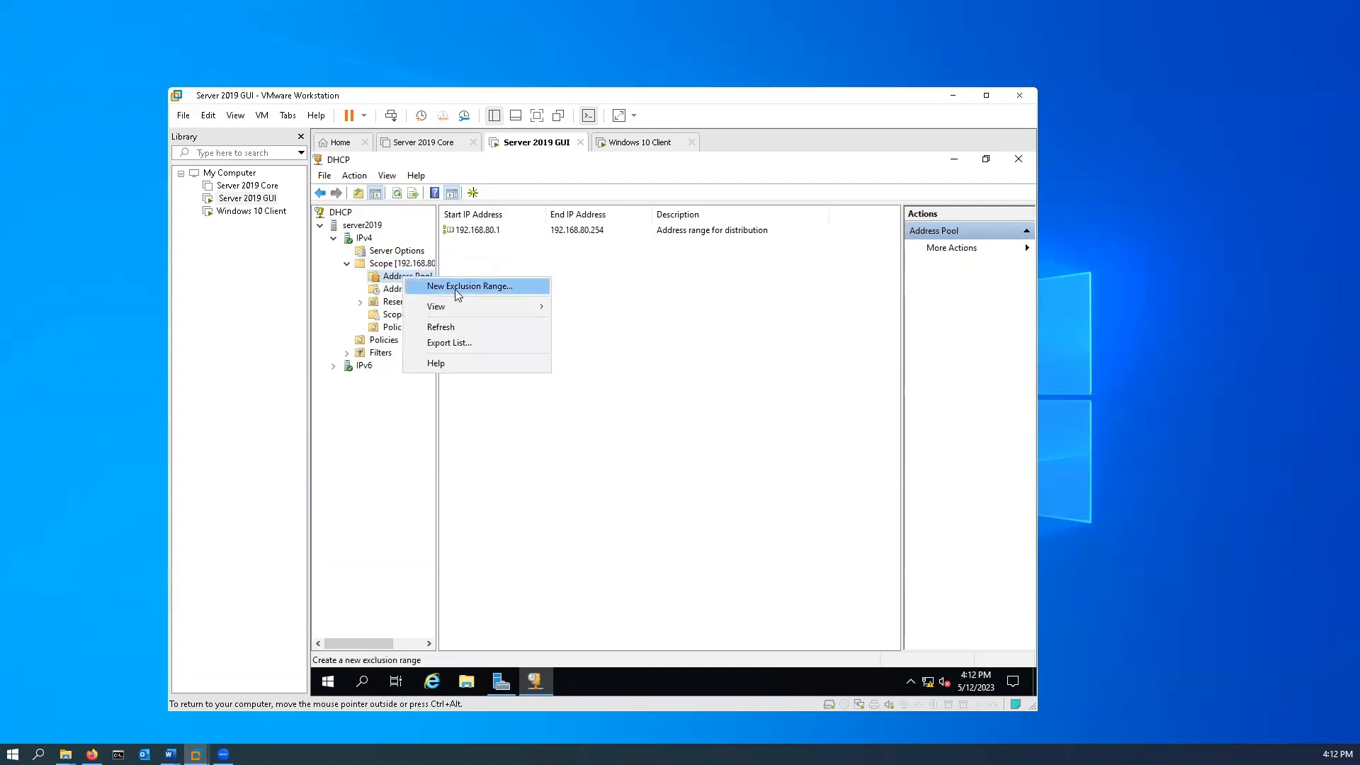
{"action": "left_click", "coordinate": [457, 292]}
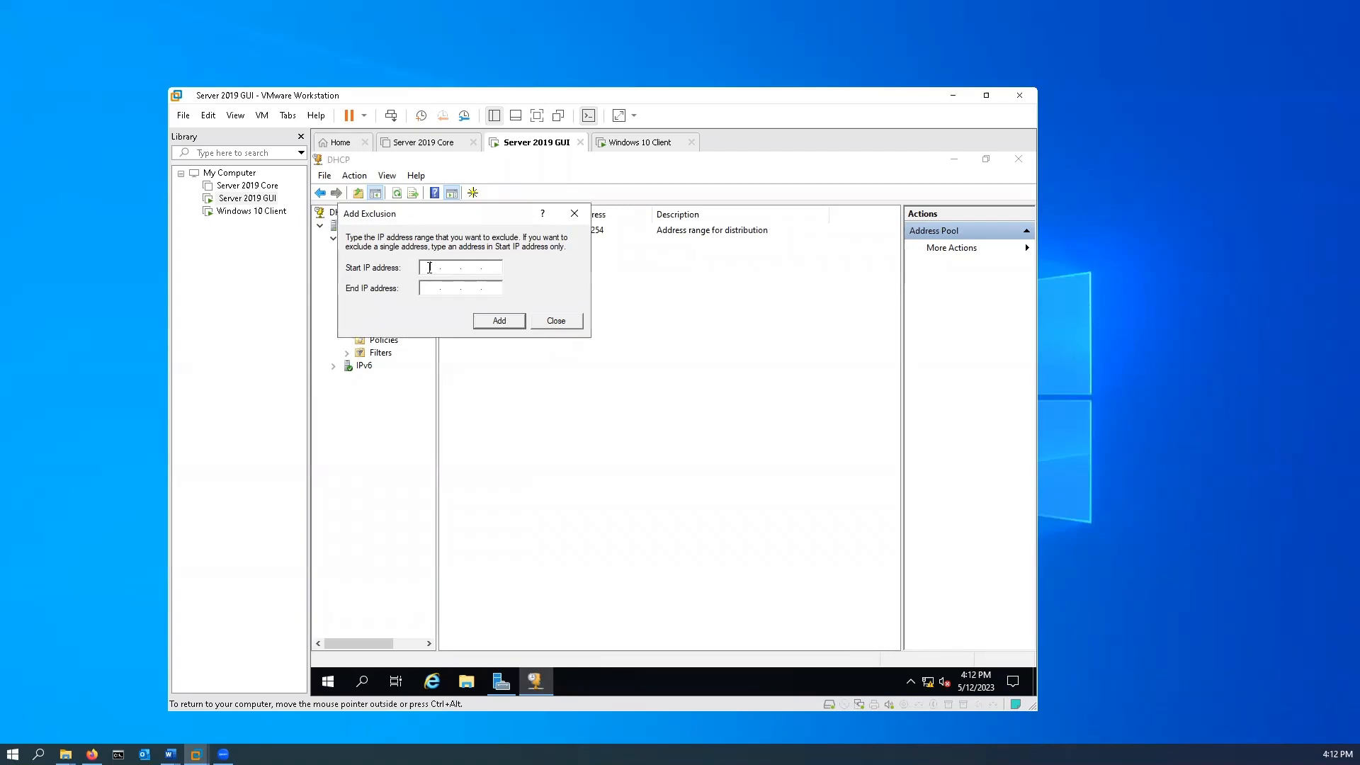
{"action": "type", "text": "192.168.80.1"}
{"action": "left_click", "coordinate": [424, 289]}
{"action": "type", "text": "192 . 168 . 80 . 99"}
{"action": "left_click", "coordinate": [505, 320]}
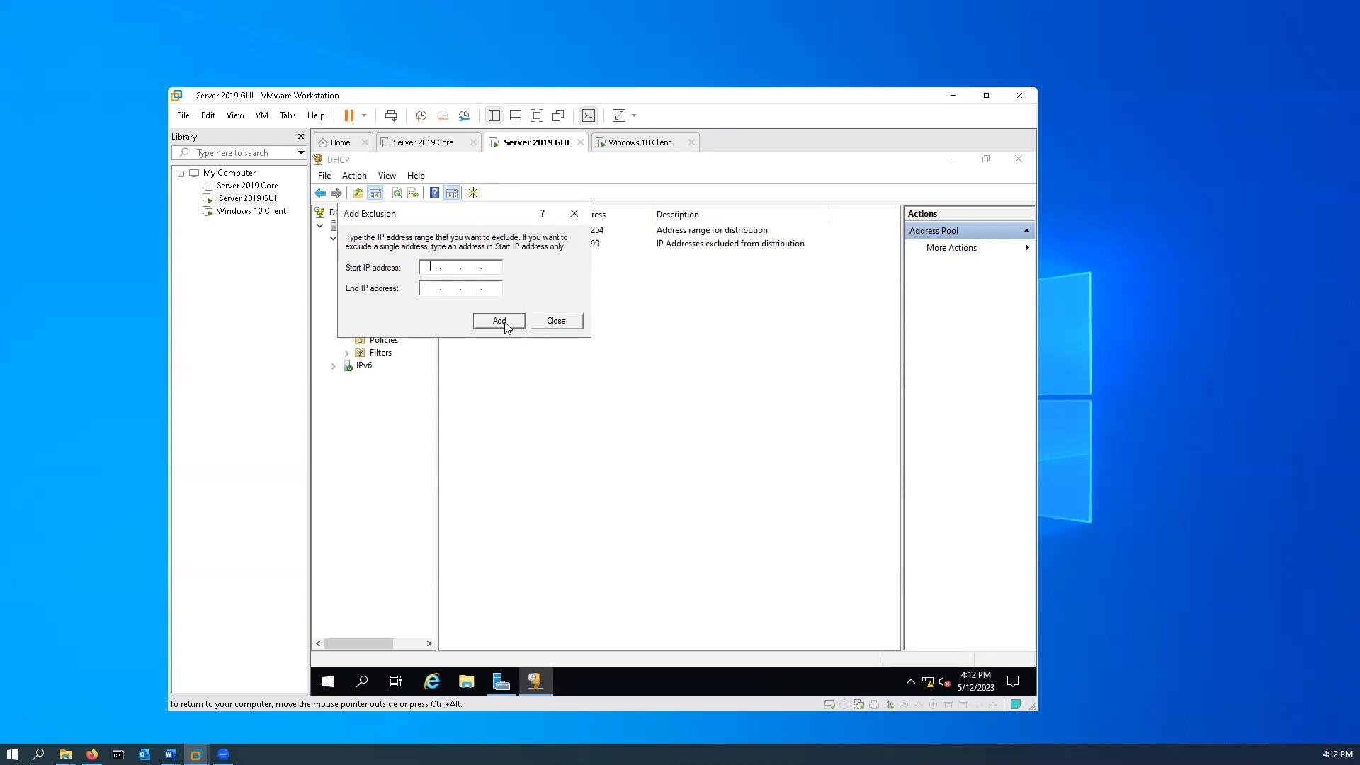
{"action": "left_click", "coordinate": [563, 324]}
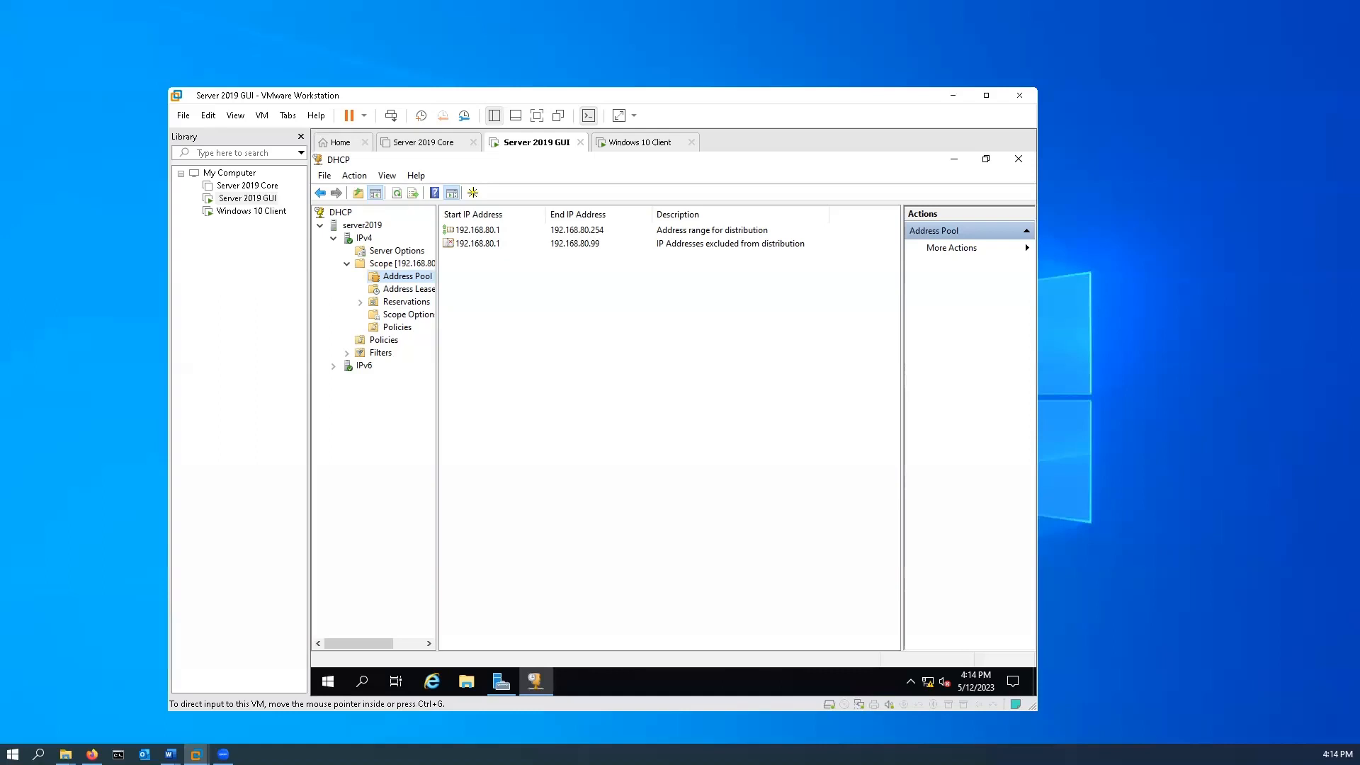
Close the DHCP console and the Windows 10 Client's Command Prompt, then return to the Server 2019 GUI machine.
{"action": "left_click", "coordinate": [1018, 158]}
{"action": "left_click", "coordinate": [630, 143]}
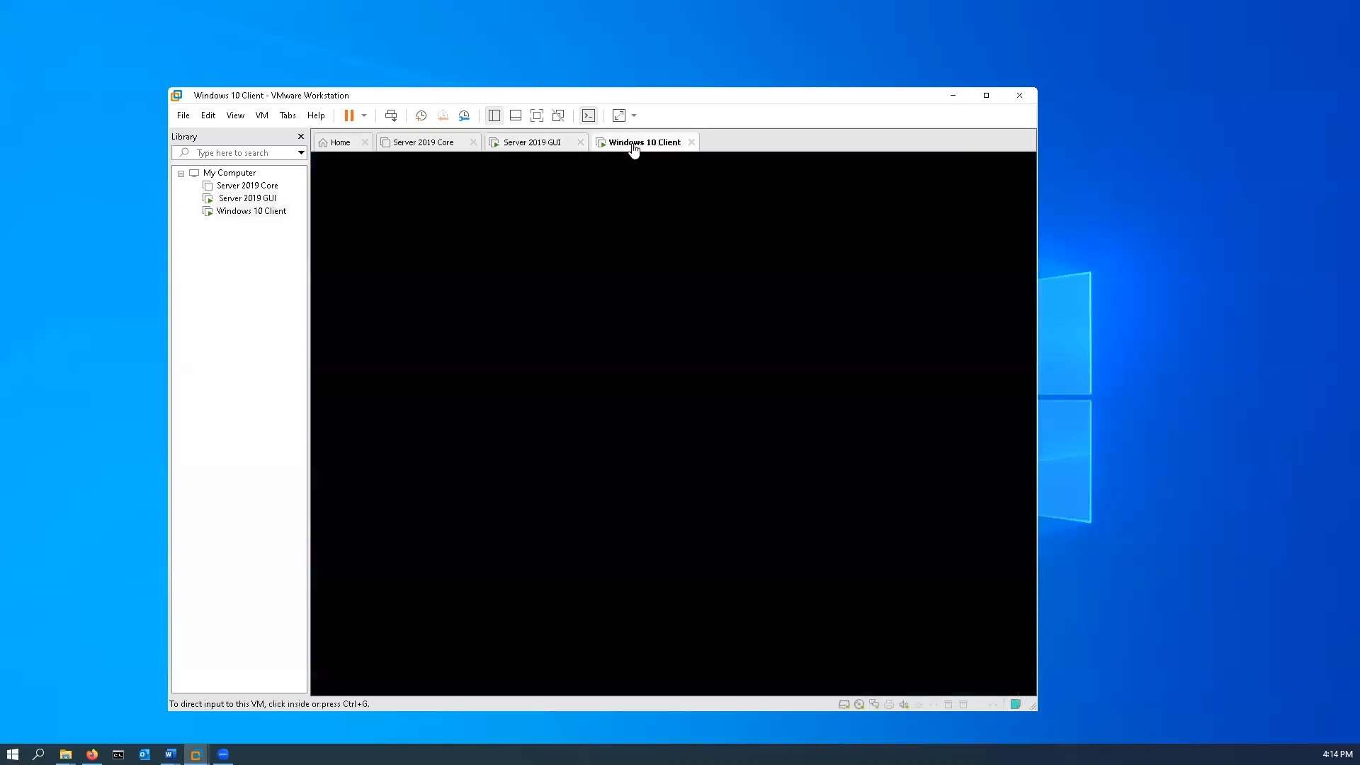
{"action": "left_click", "coordinate": [1005, 199]}
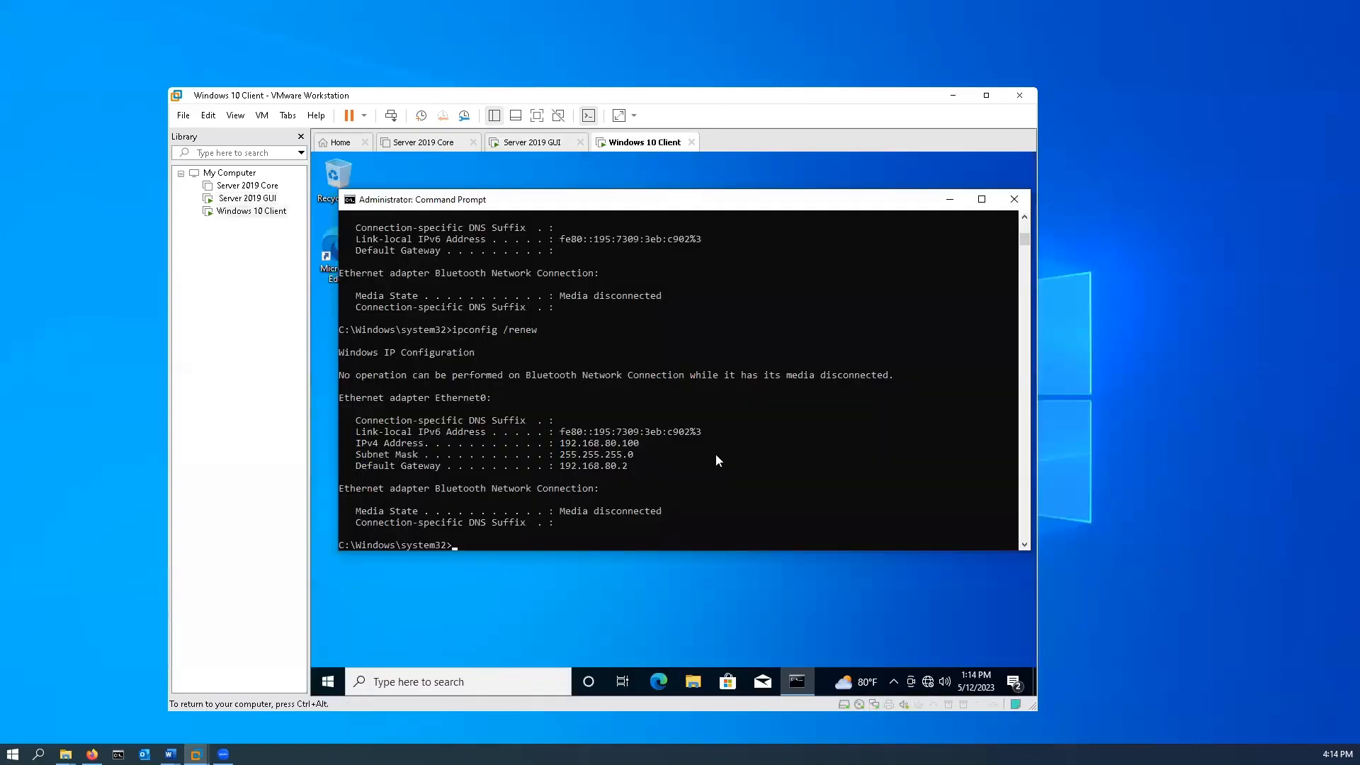
{"action": "left_click", "coordinate": [1018, 200]}
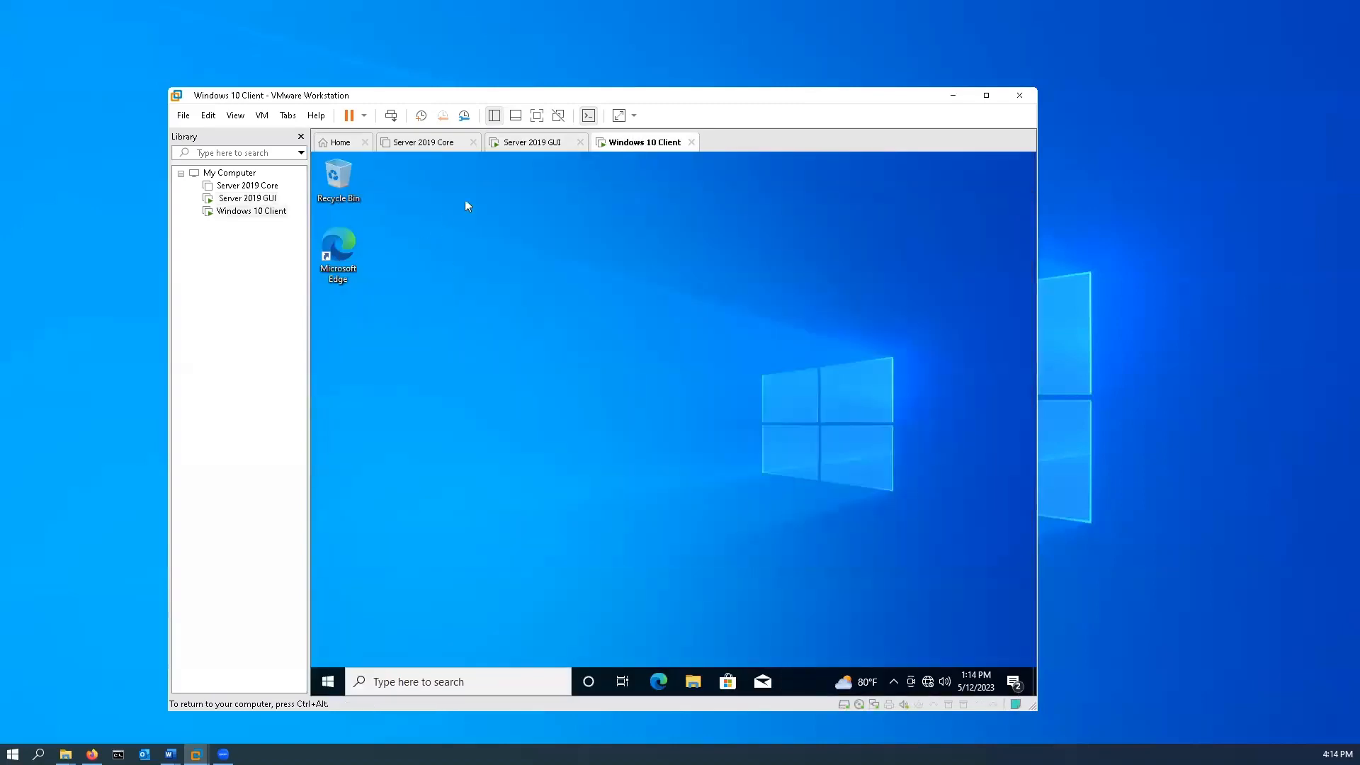
{"action": "left_click", "coordinate": [538, 149]}
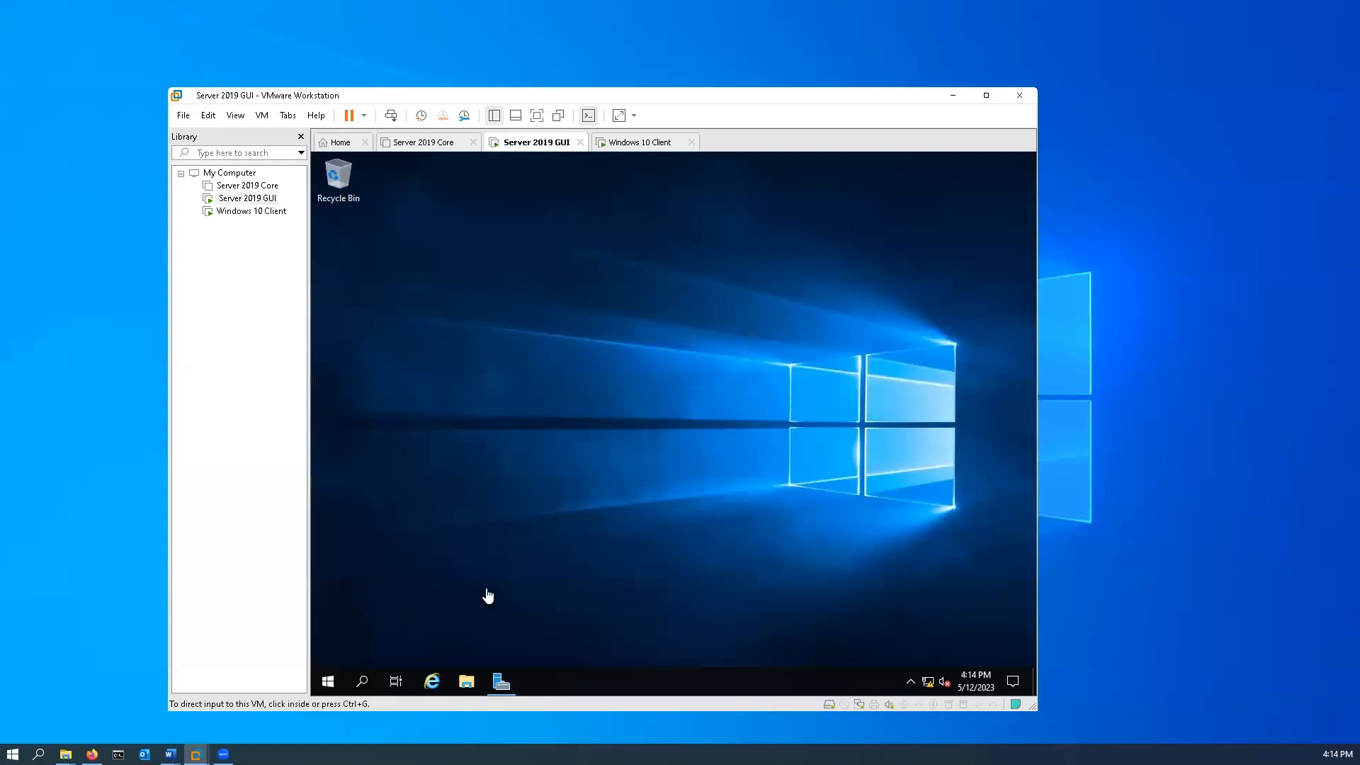